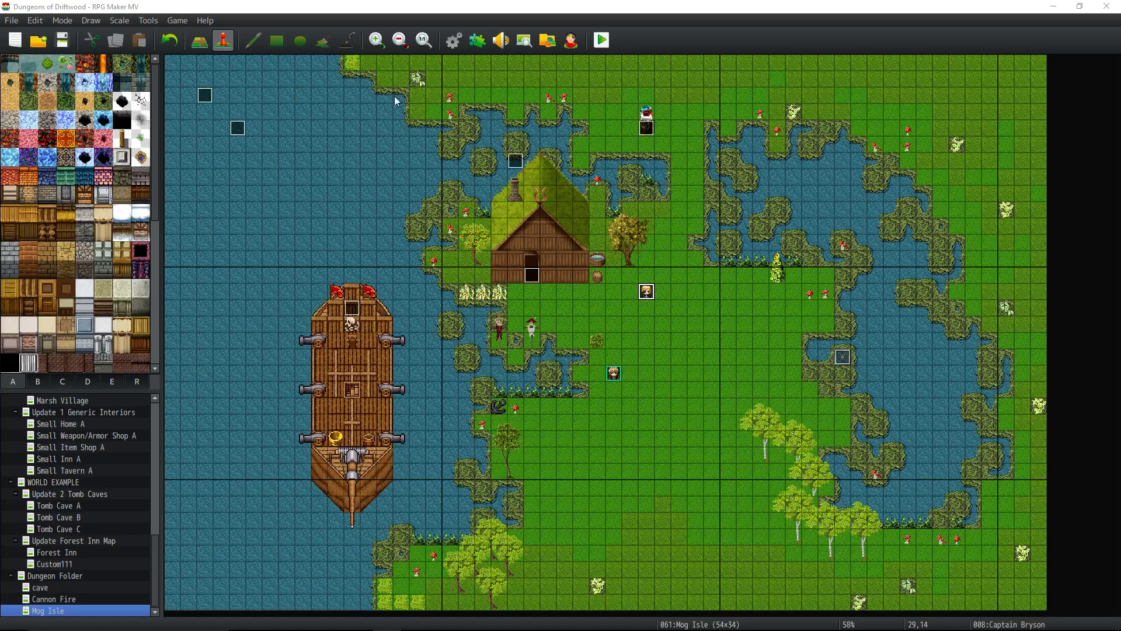
# - Raise the maximum number of tilesets to 26 in the database and select the empty tileset 0026
pyautogui.click(453, 45)
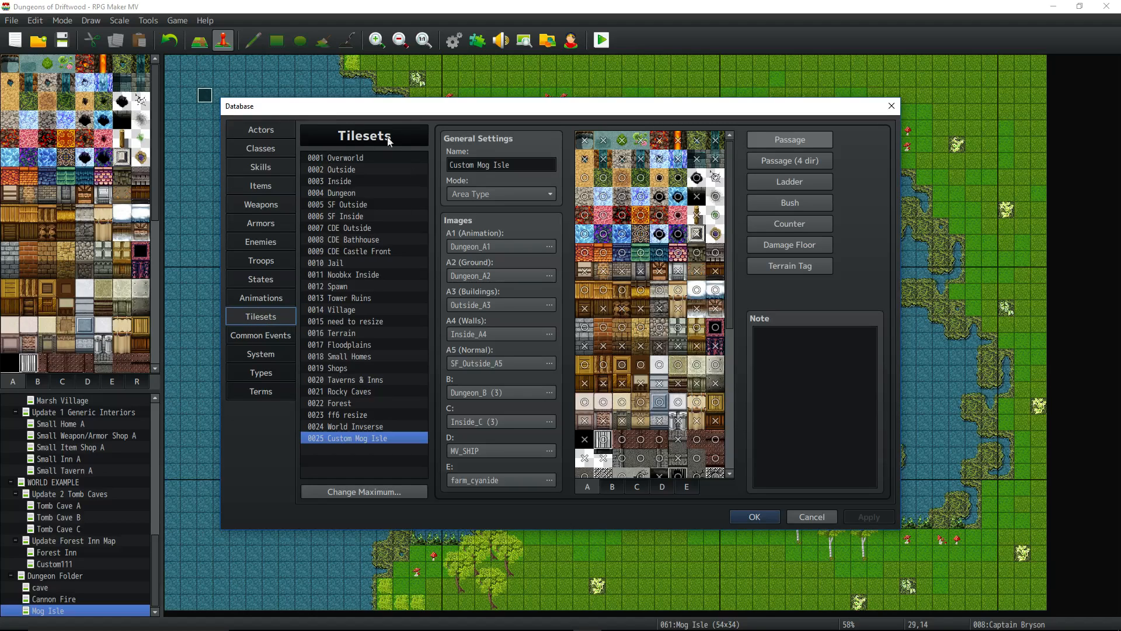
pyautogui.click(362, 491)
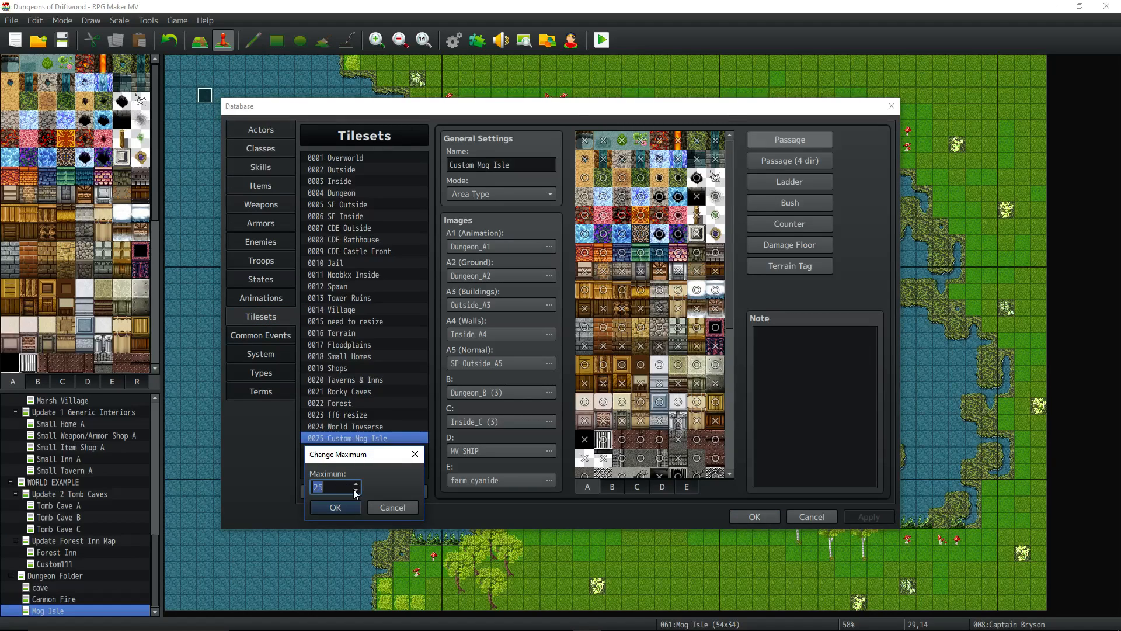
pyautogui.click(337, 505)
pyautogui.click(342, 447)
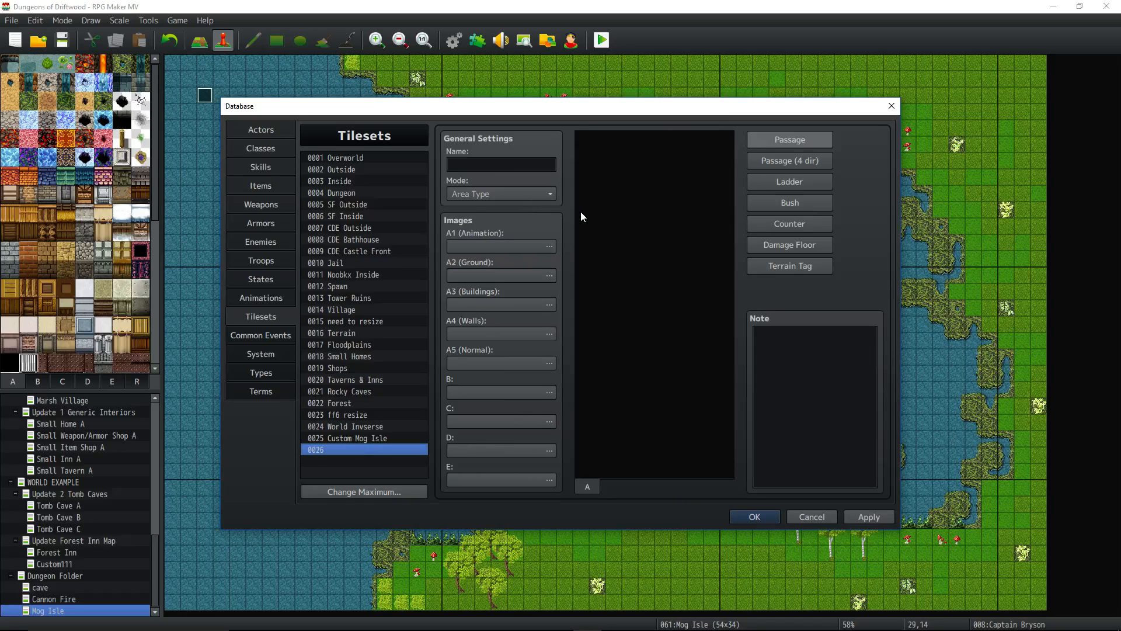
# - Set the mode of tileset 0026 to Area Type
pyautogui.click(549, 194)
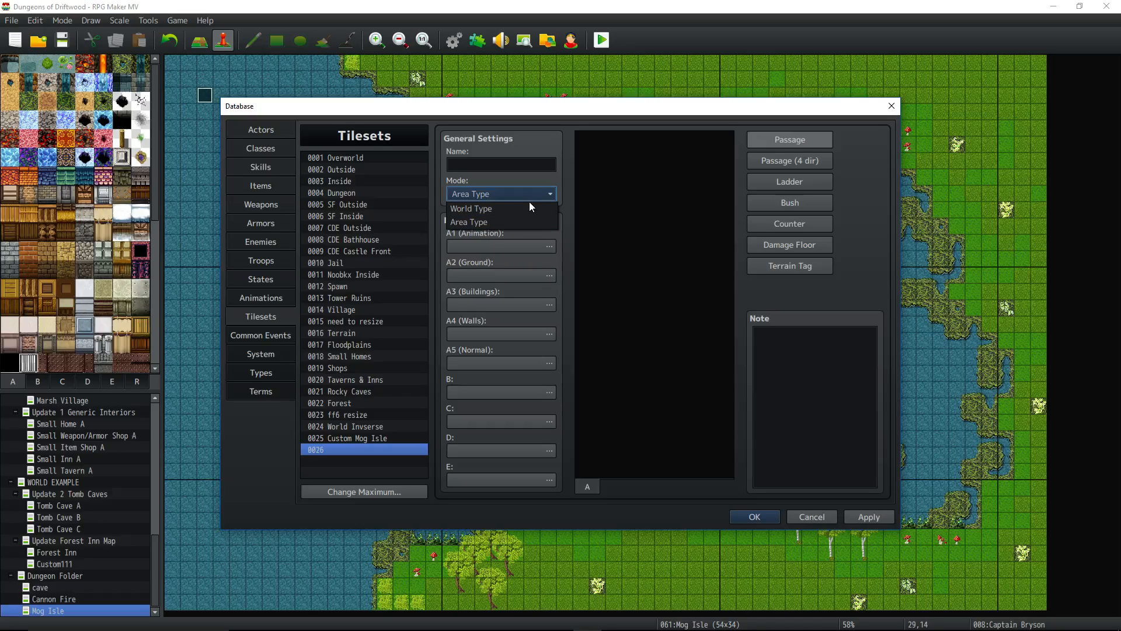
pyautogui.click(601, 212)
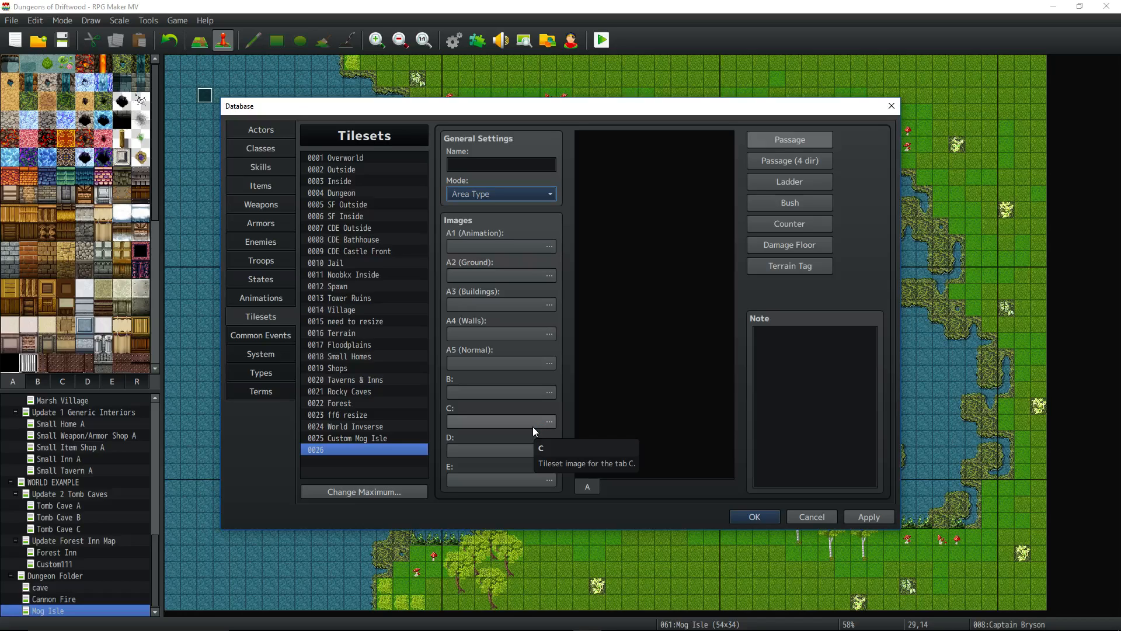
pyautogui.click(549, 248)
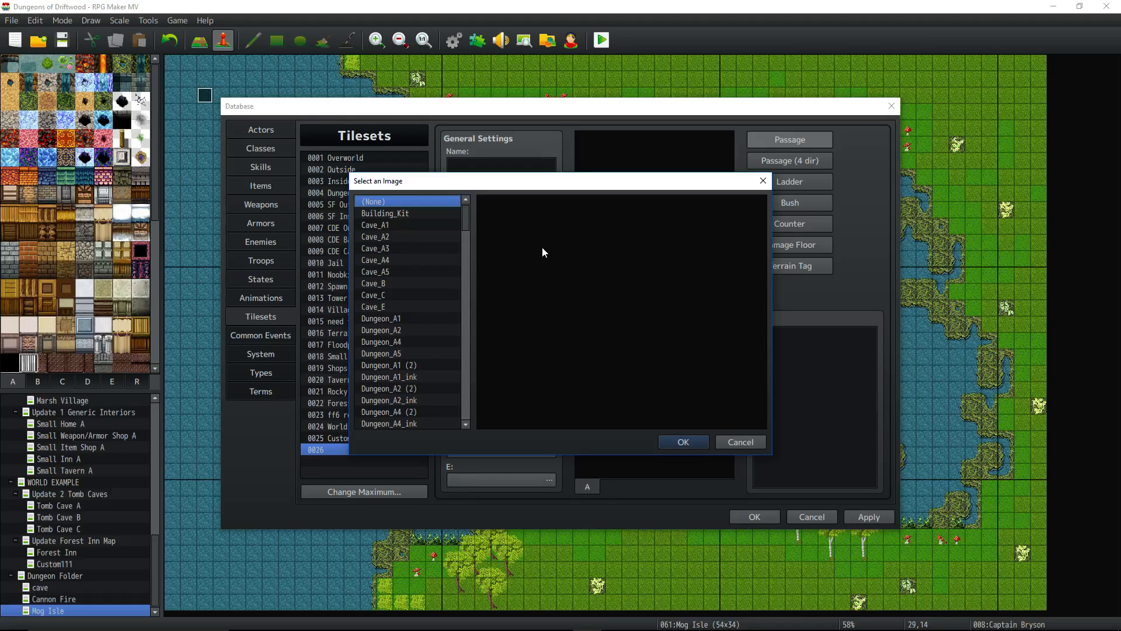
pyautogui.click(742, 439)
pyautogui.click(496, 193)
pyautogui.click(488, 222)
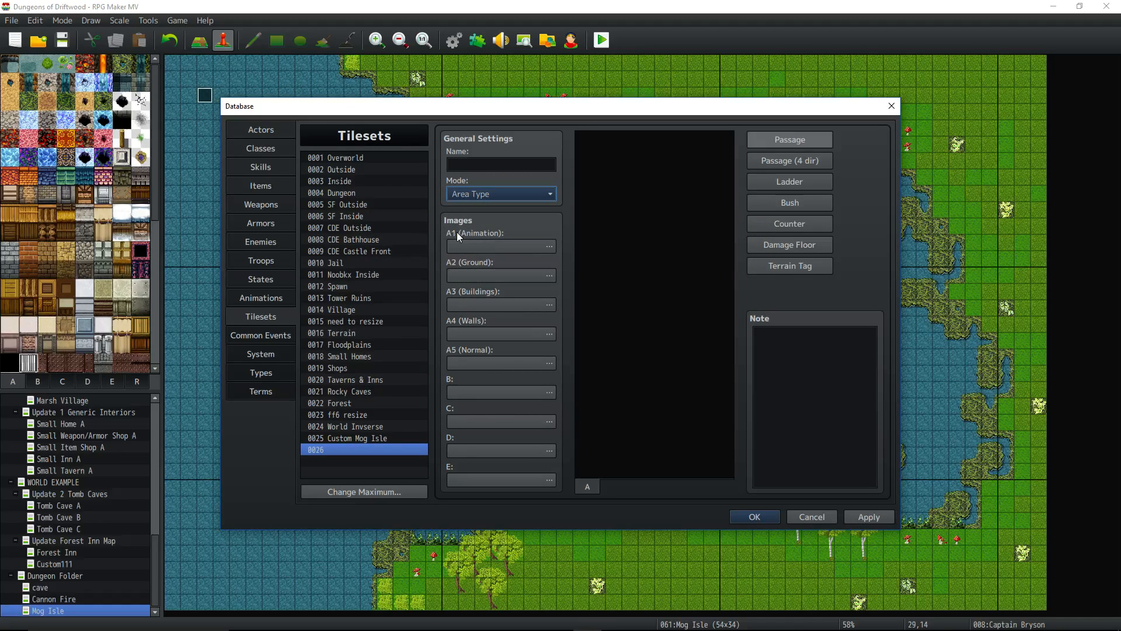
pyautogui.click(549, 246)
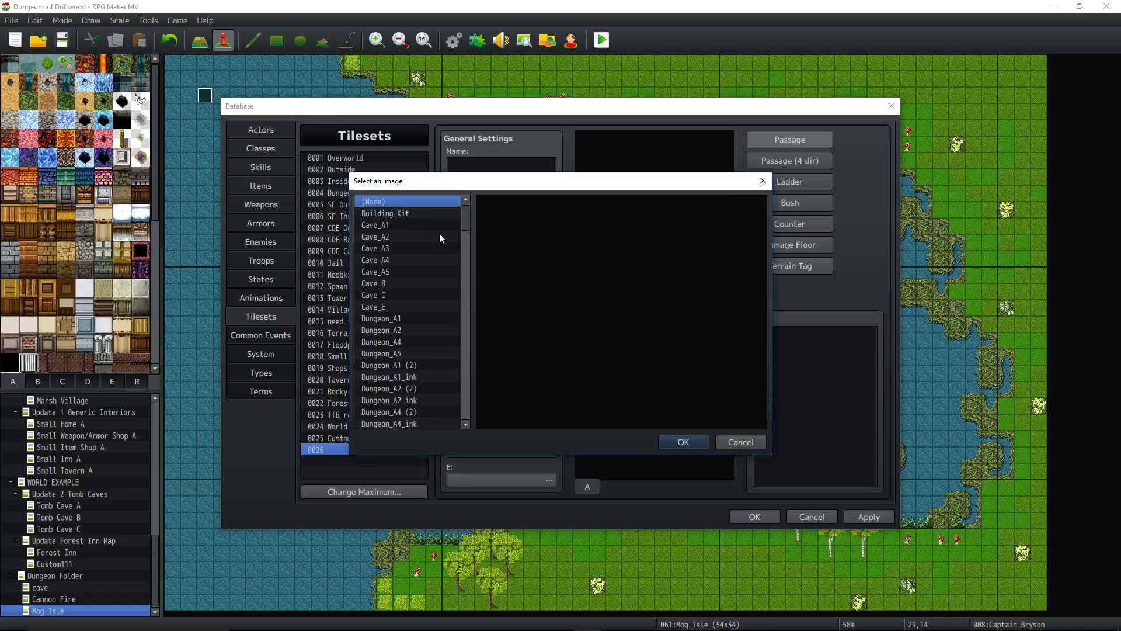
pyautogui.click(387, 227)
pyautogui.click(407, 318)
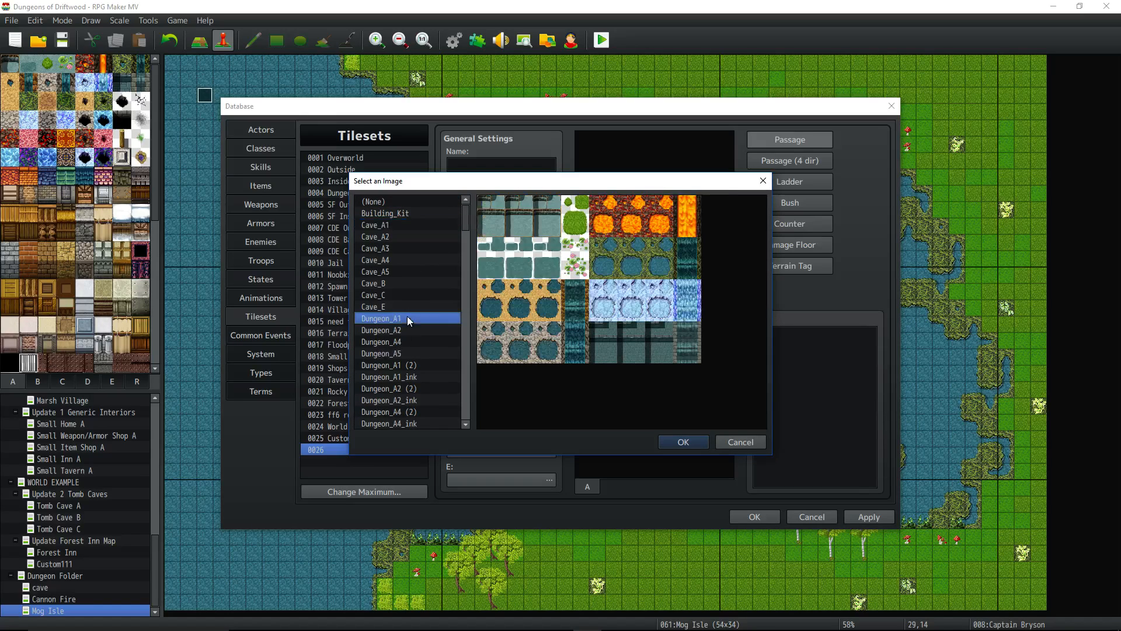
pyautogui.scroll(-3, 465, 223)
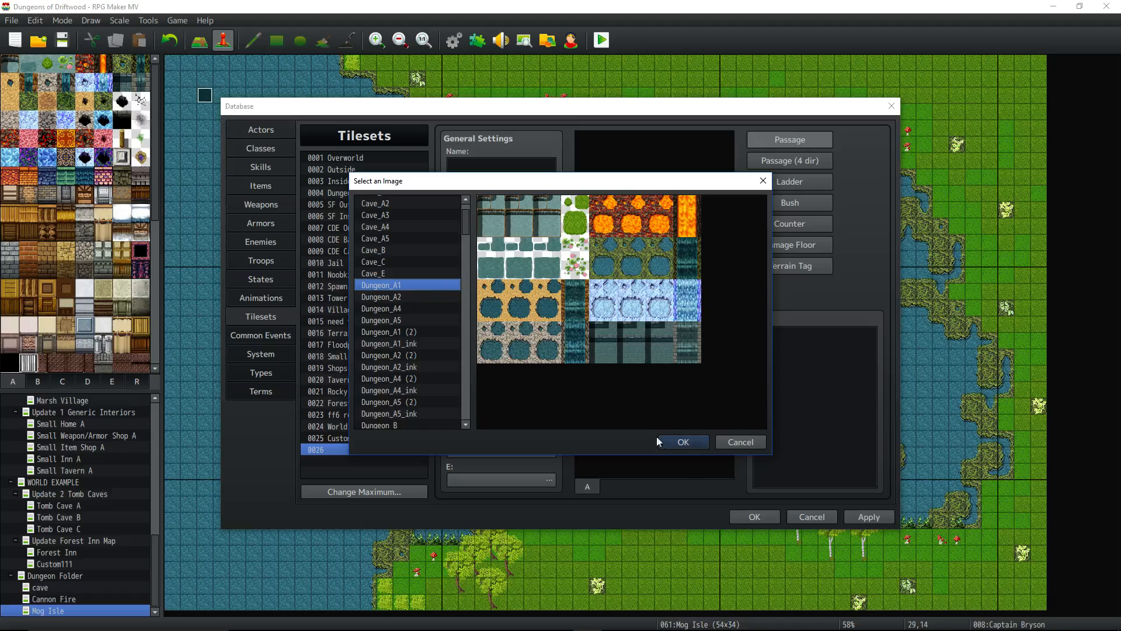
pyautogui.click(741, 442)
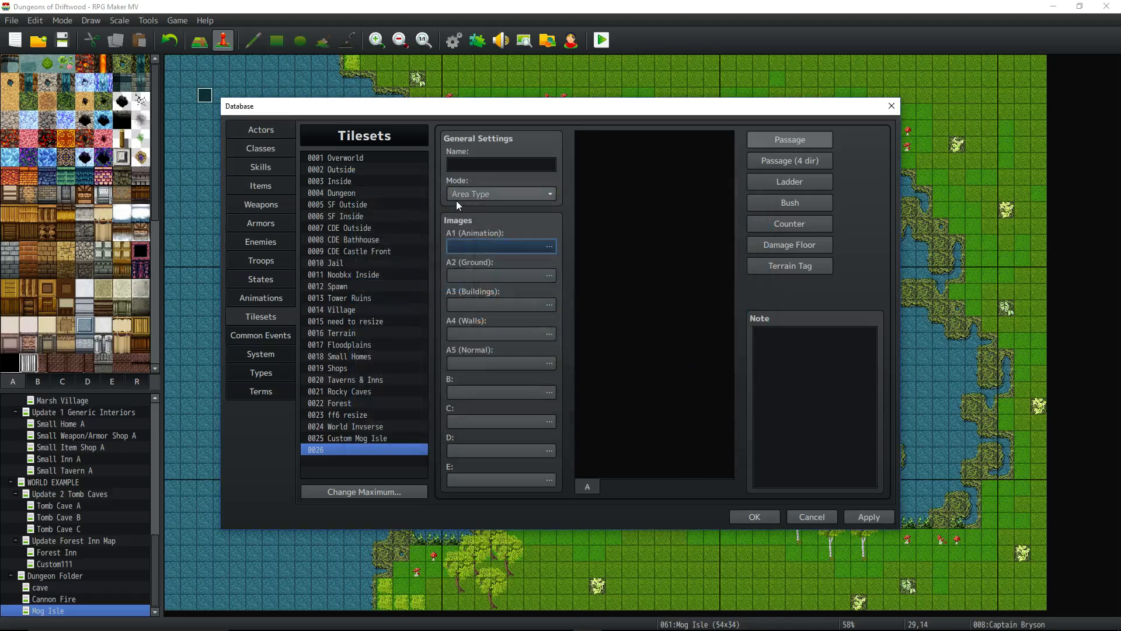
pyautogui.click(483, 162)
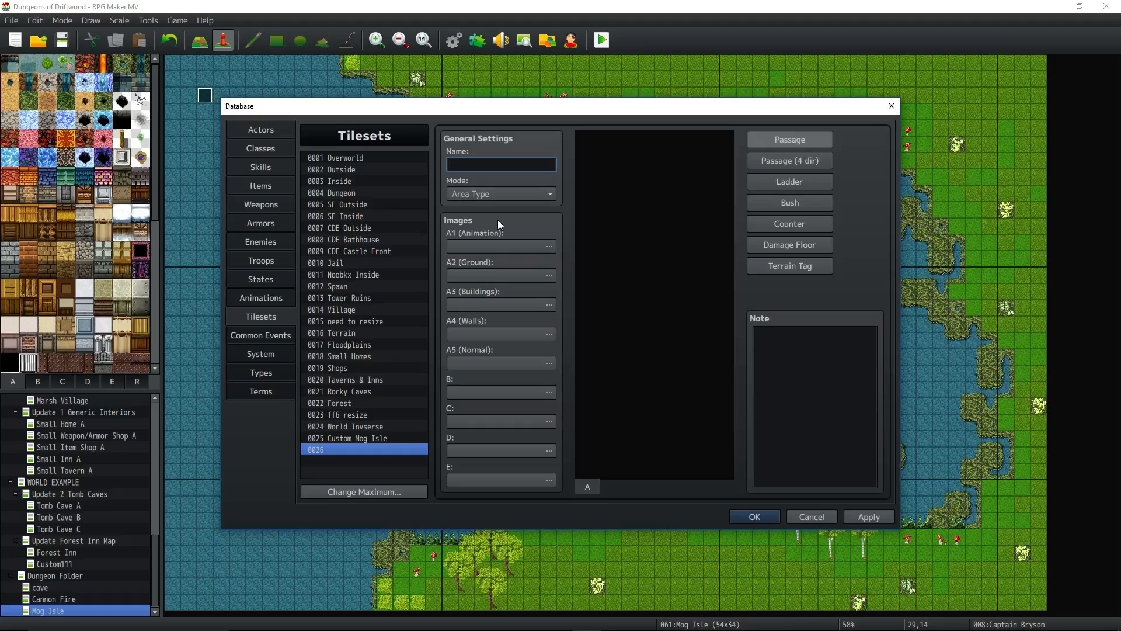
# - Preview the Cave_A1, Dungeon_A1, Dungeon_A1 (2) and Dungeon_A2 (2) sheets as candidates for the A1 (Animation) image
pyautogui.click(552, 247)
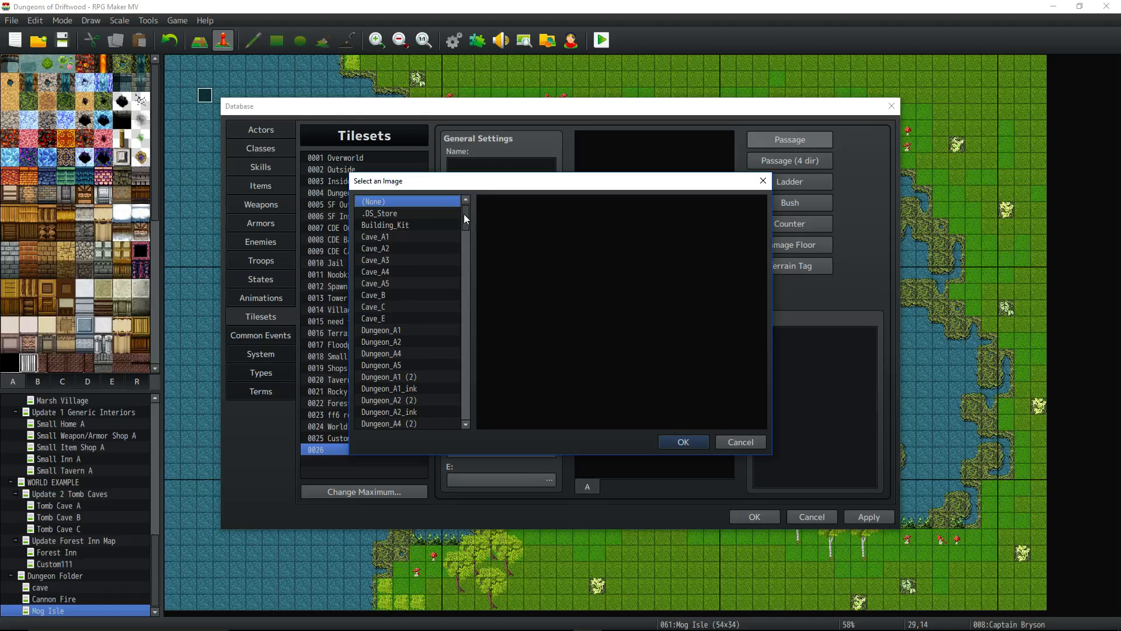
pyautogui.click(429, 236)
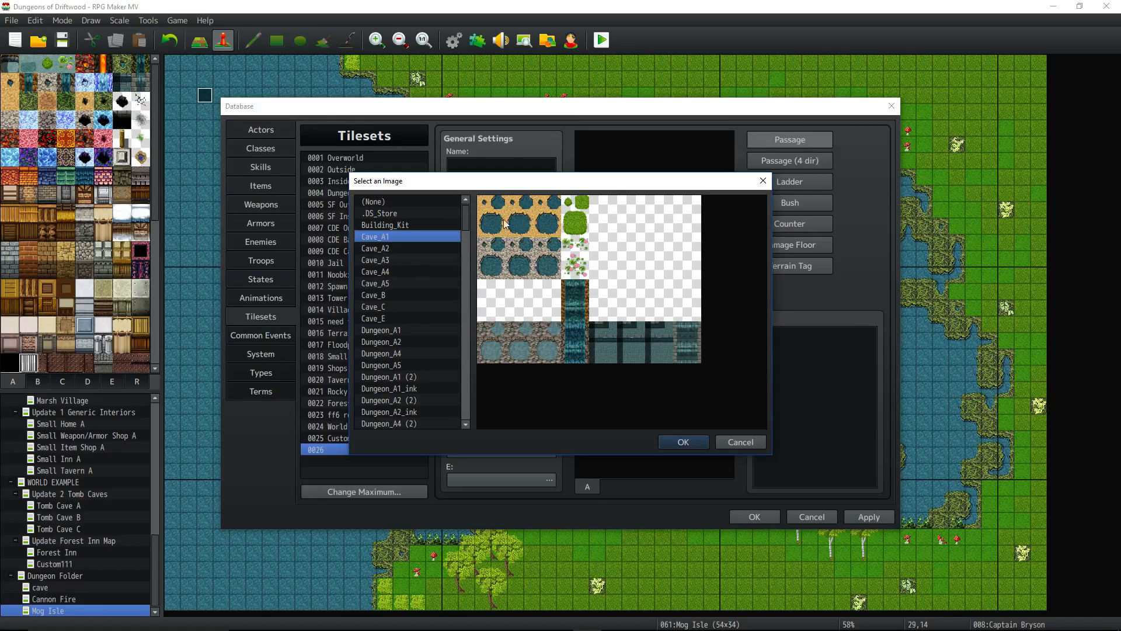
pyautogui.click(402, 327)
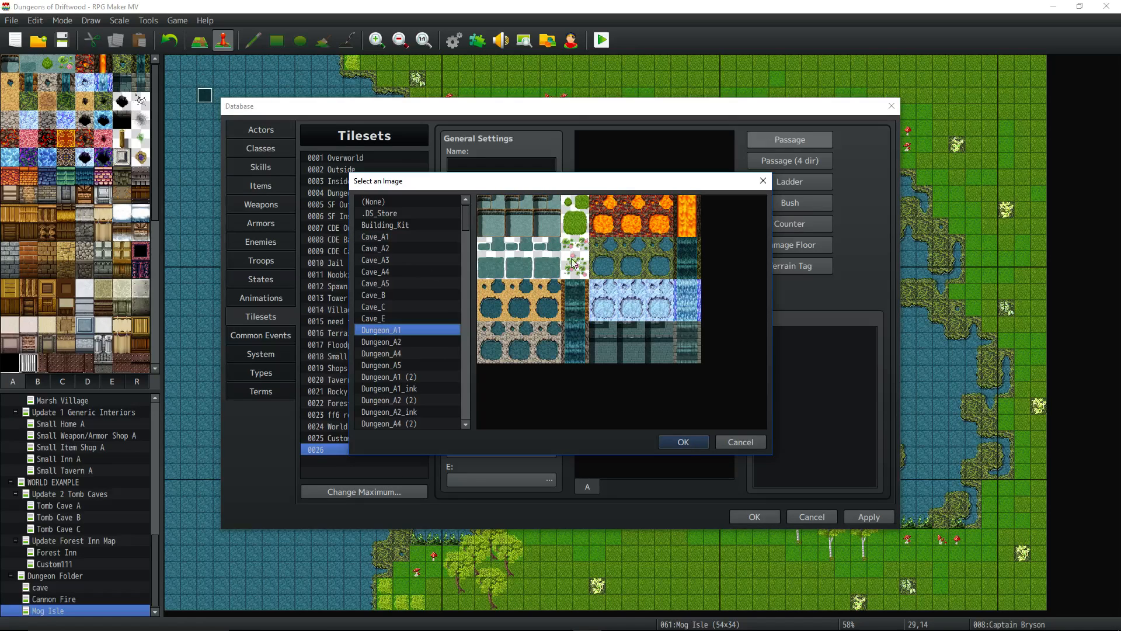
pyautogui.scroll(-2, 378, 333)
pyautogui.scroll(-2, 404, 295)
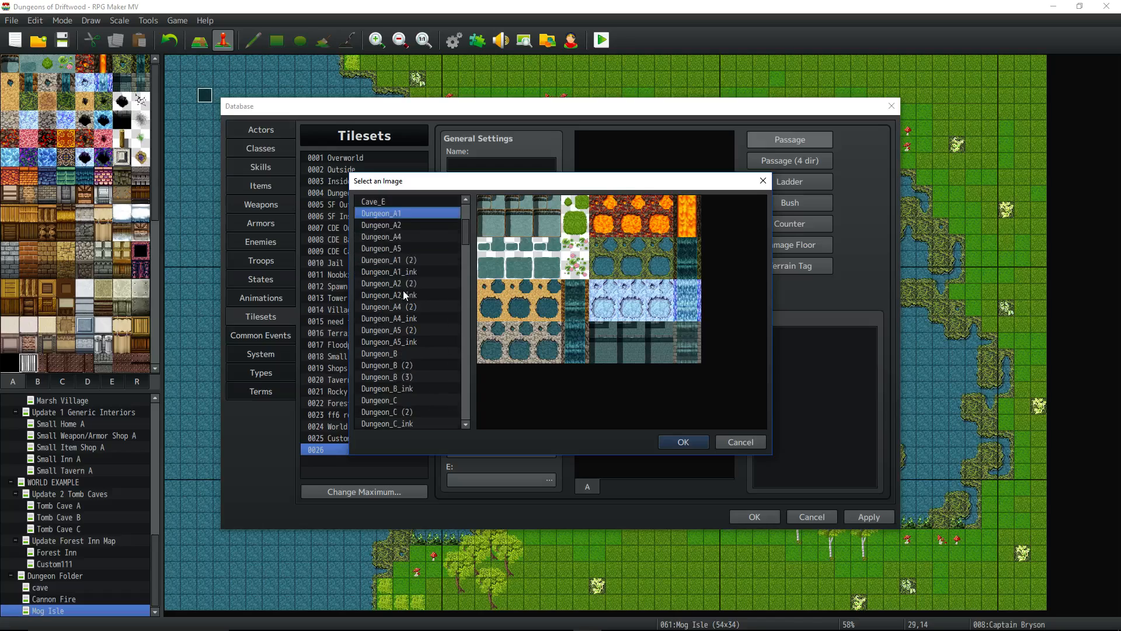
pyautogui.scroll(1, 393, 256)
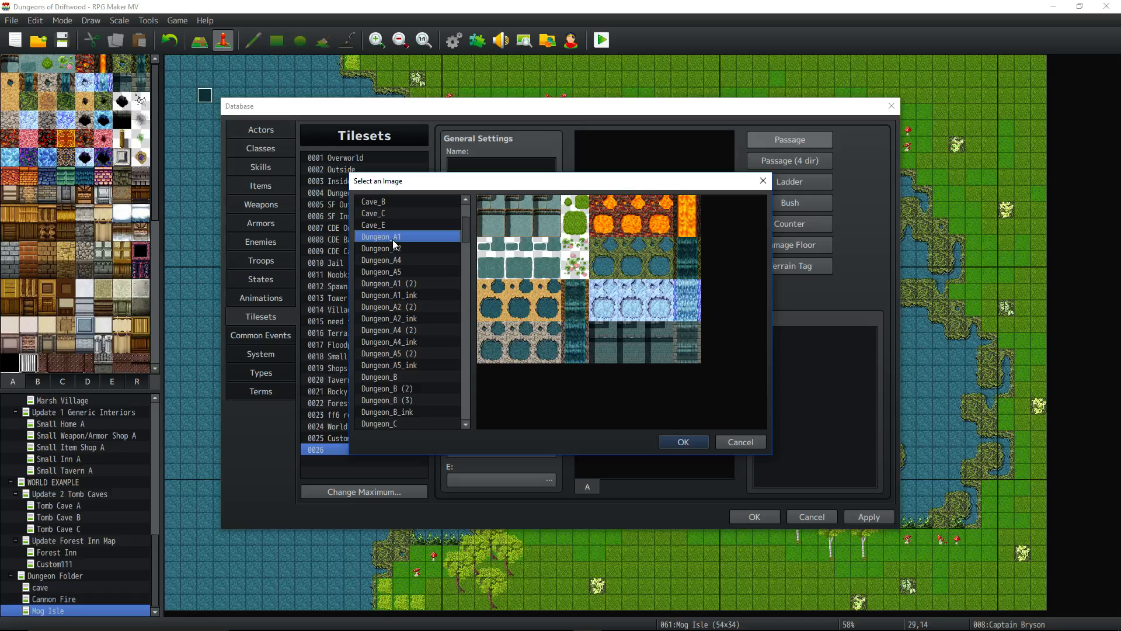
pyautogui.click(398, 285)
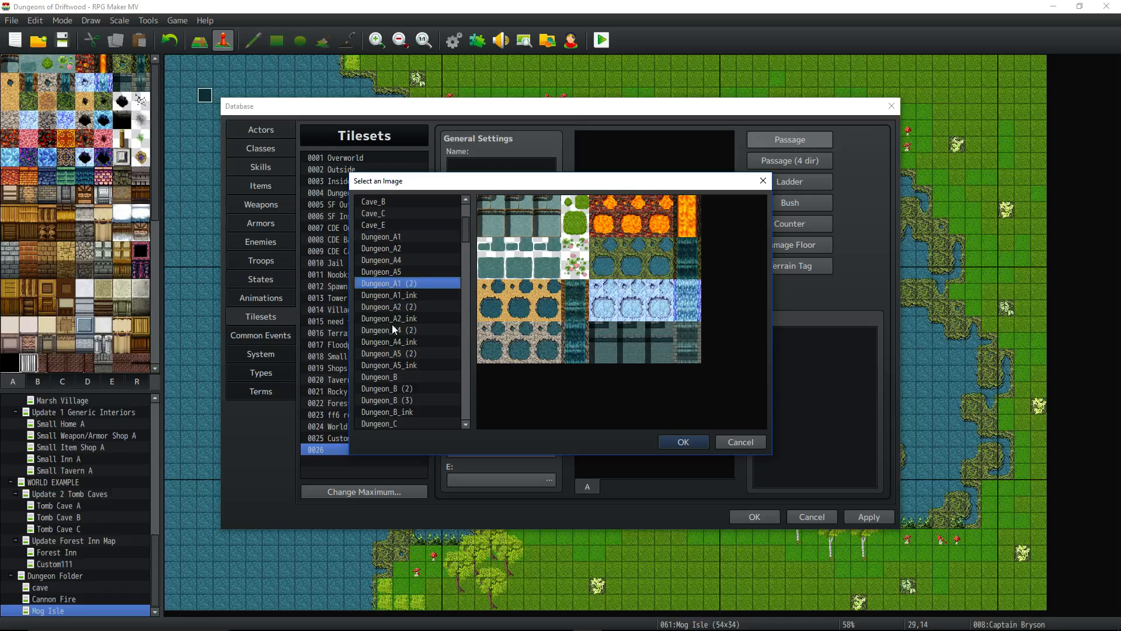
pyautogui.click(412, 296)
pyautogui.scroll(-1, 400, 291)
pyautogui.click(408, 296)
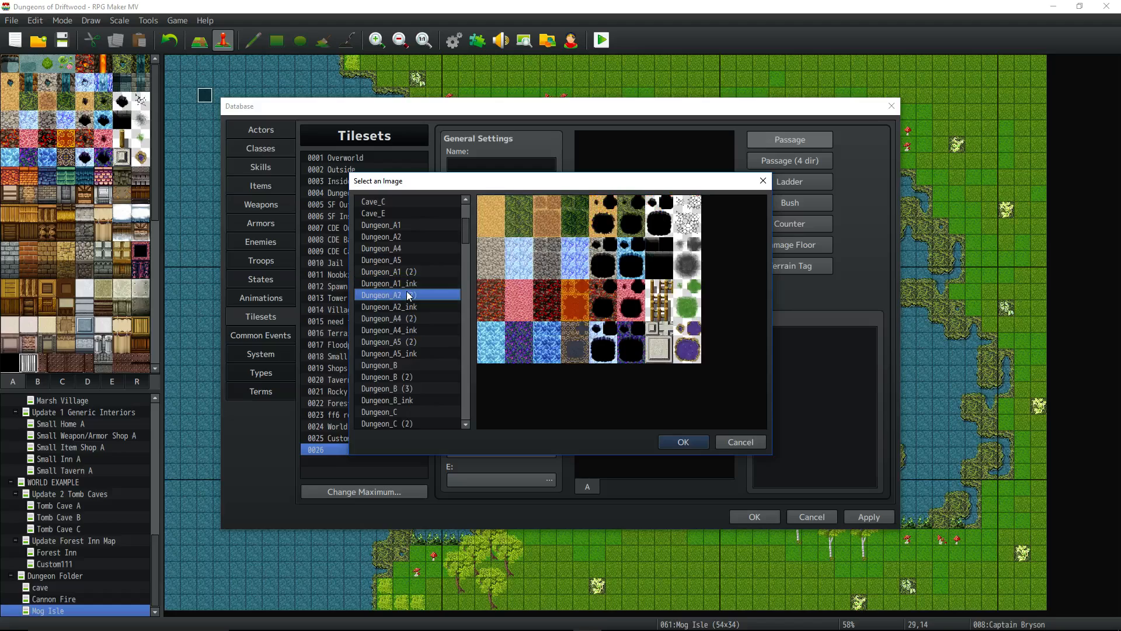
pyautogui.click(402, 273)
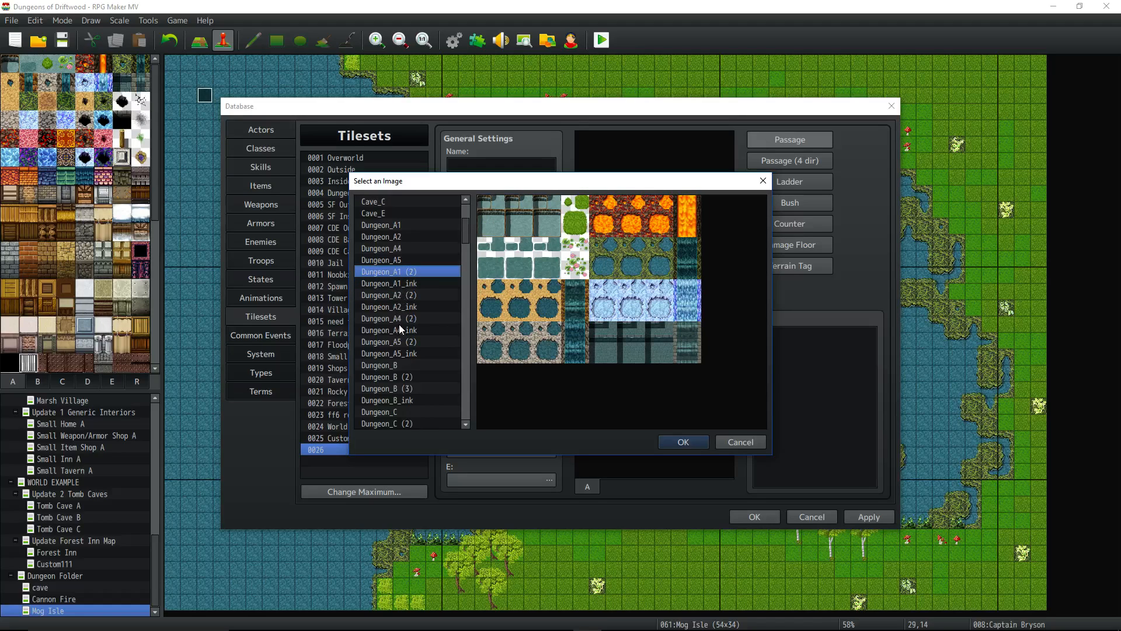
# - Assign the Outside_A1 sheet as the A1 (Animation) image of tileset 0026
pyautogui.scroll(-3, 414, 297)
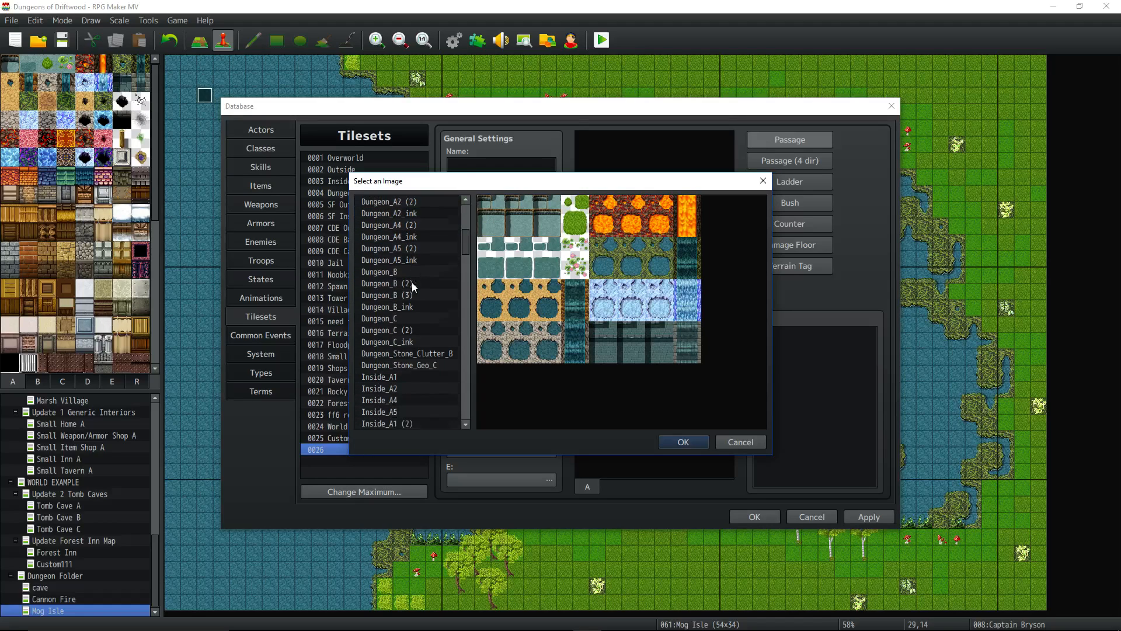
pyautogui.scroll(-2, 401, 317)
pyautogui.click(404, 318)
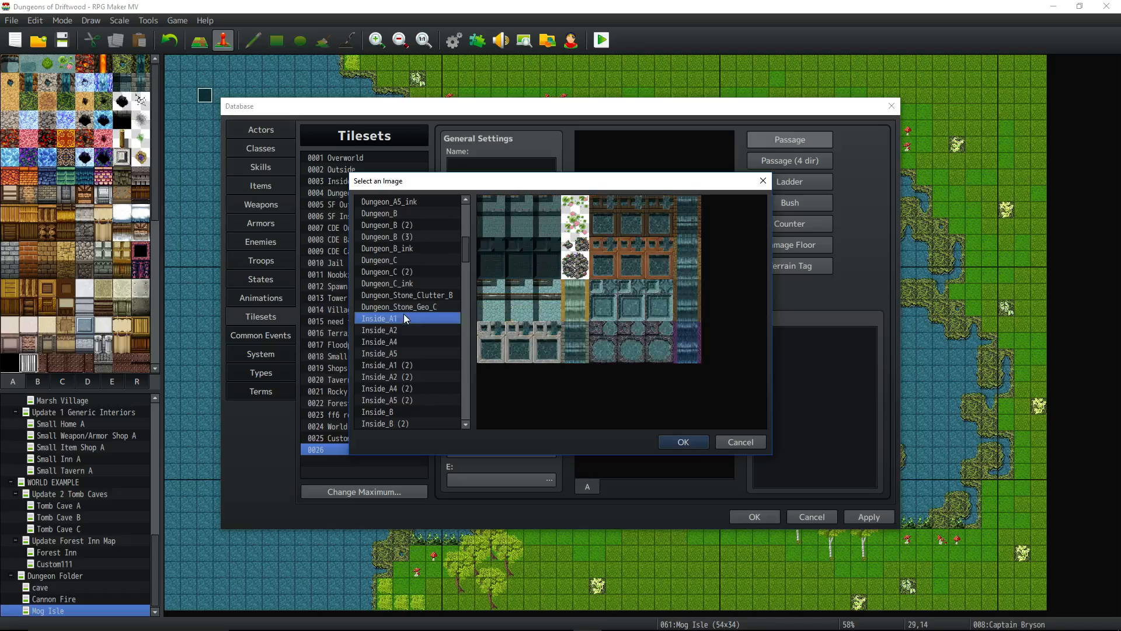
pyautogui.scroll(-2, 403, 309)
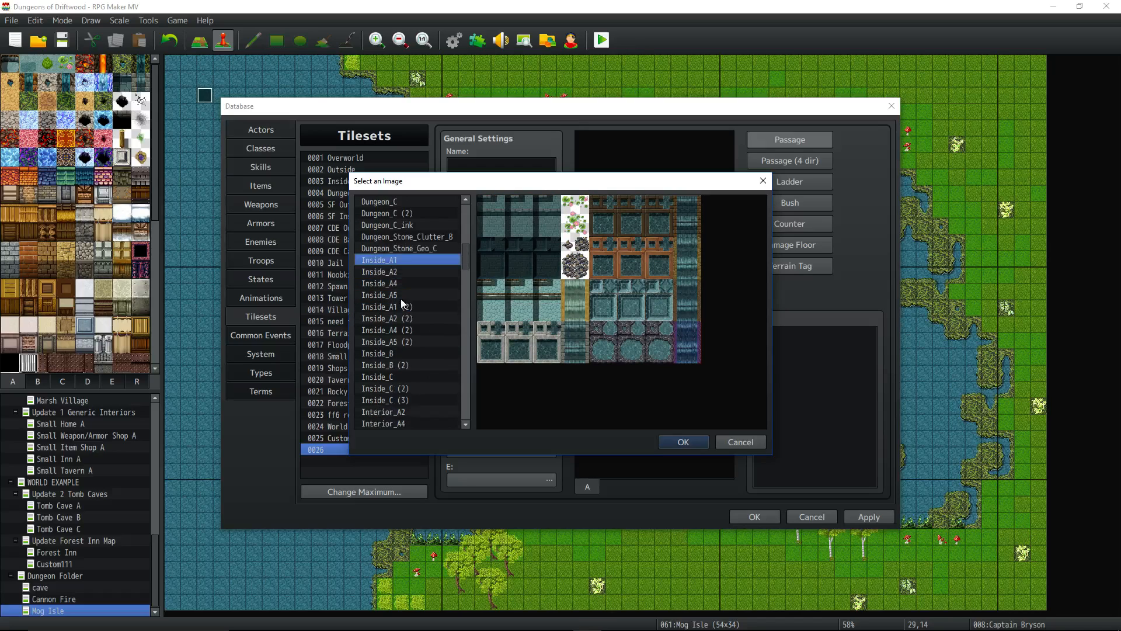
pyautogui.click(406, 307)
pyautogui.scroll(-1, 409, 308)
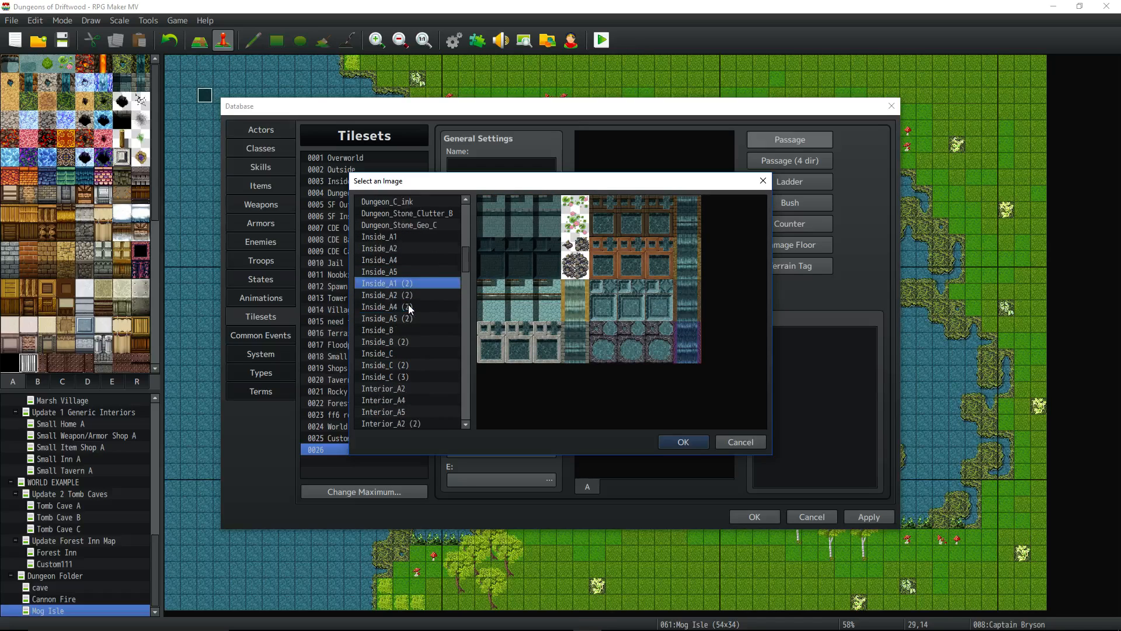
pyautogui.scroll(-8, 405, 379)
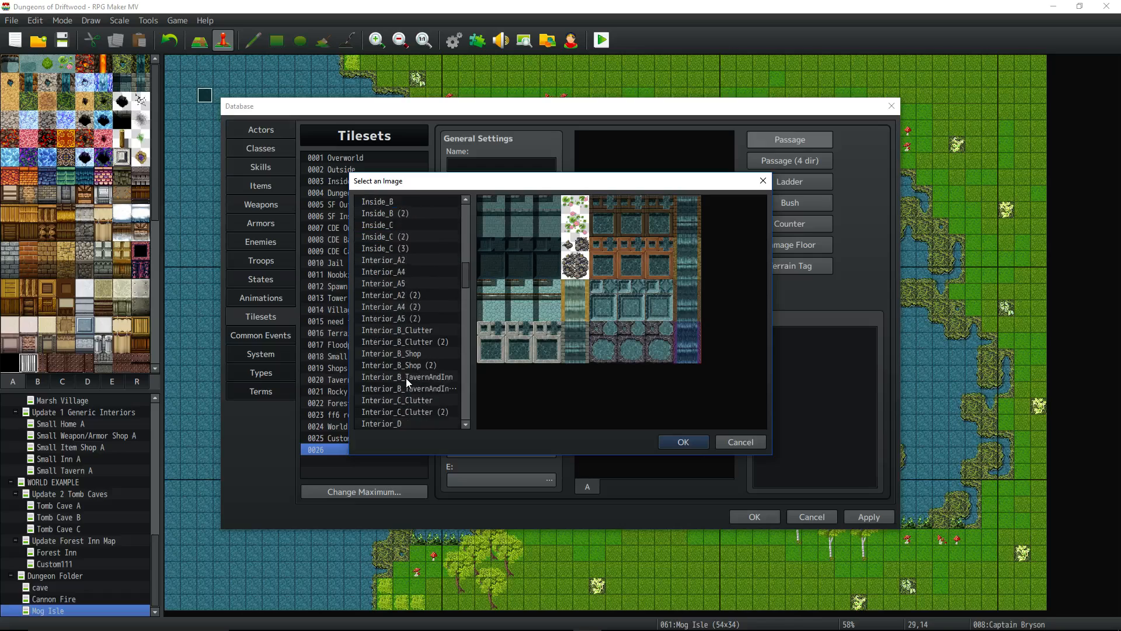
pyautogui.click(401, 307)
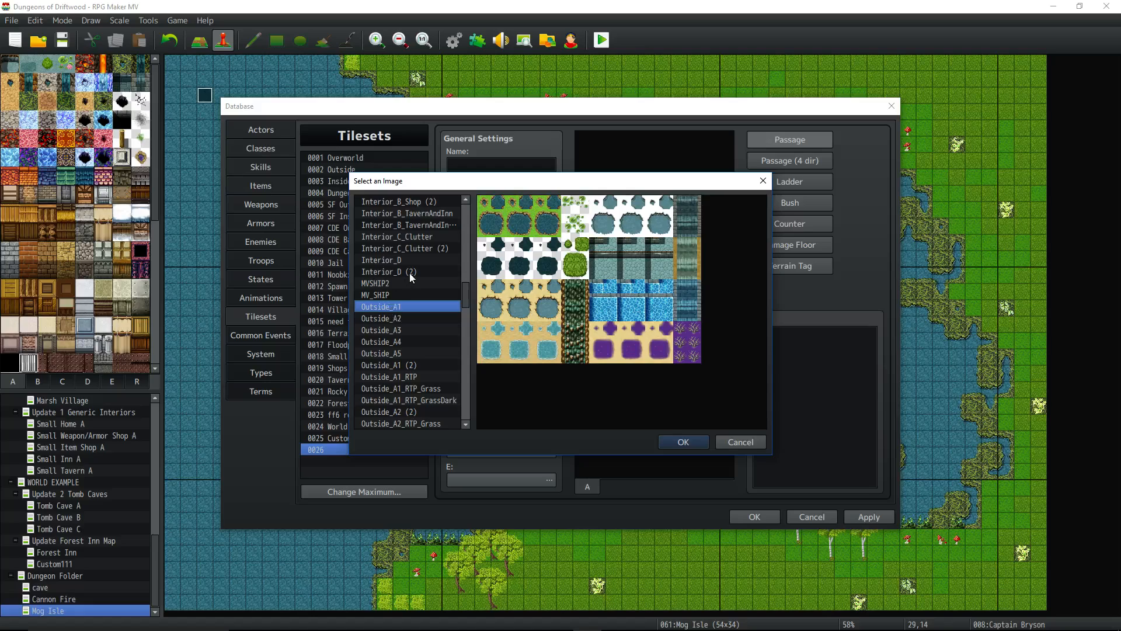
pyautogui.click(685, 444)
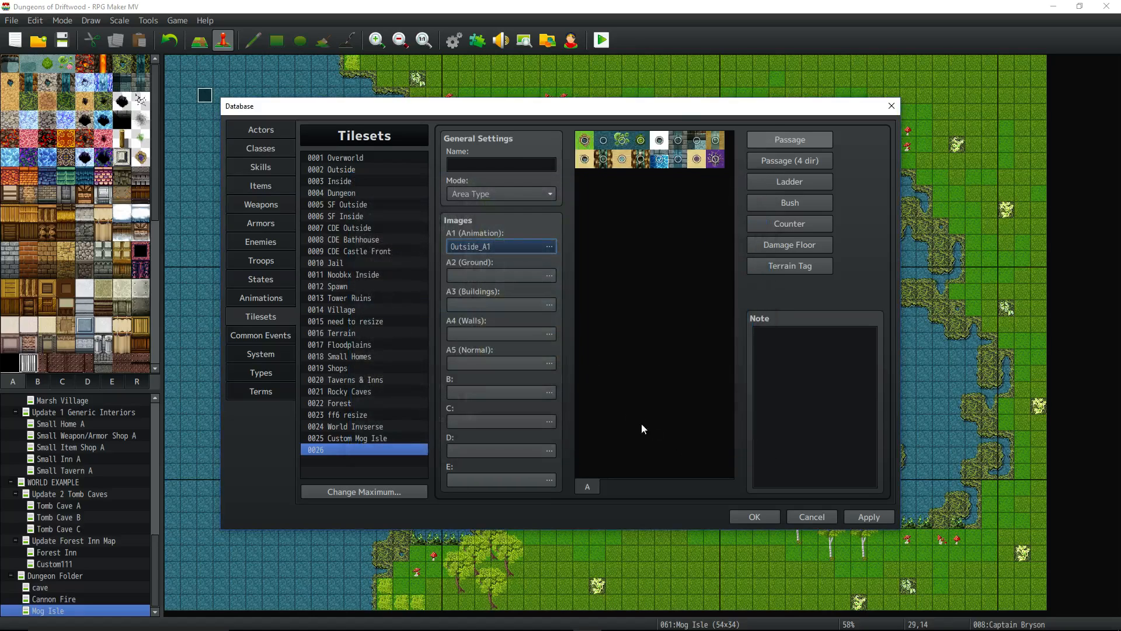
# - Preview the Cave_A2, Dungeon_A2 and Dungeon_A2 (2) sheets as candidates for the A2 (Ground) image of tileset 0026
pyautogui.doubleClick(528, 275)
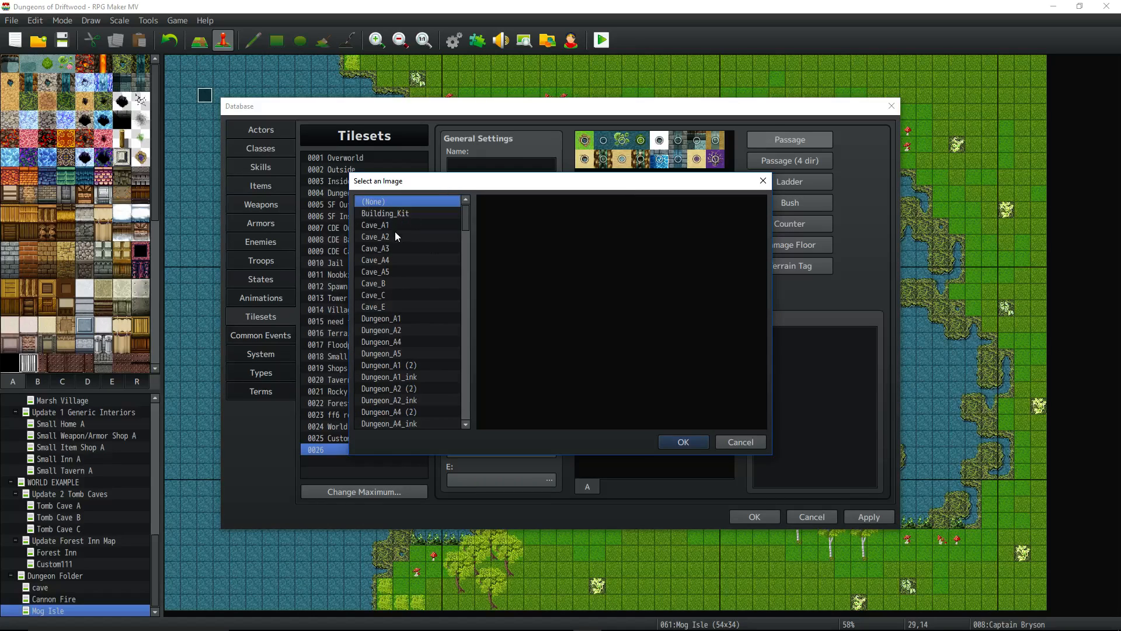
pyautogui.click(390, 235)
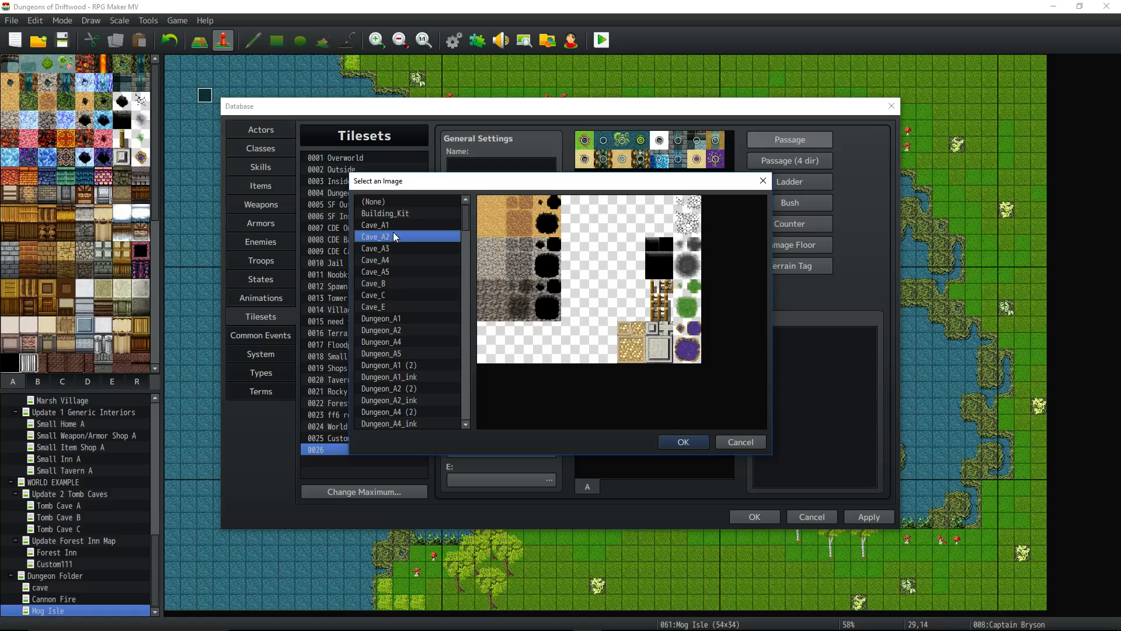
pyautogui.scroll(-2, 408, 262)
pyautogui.click(409, 262)
pyautogui.scroll(2, 408, 263)
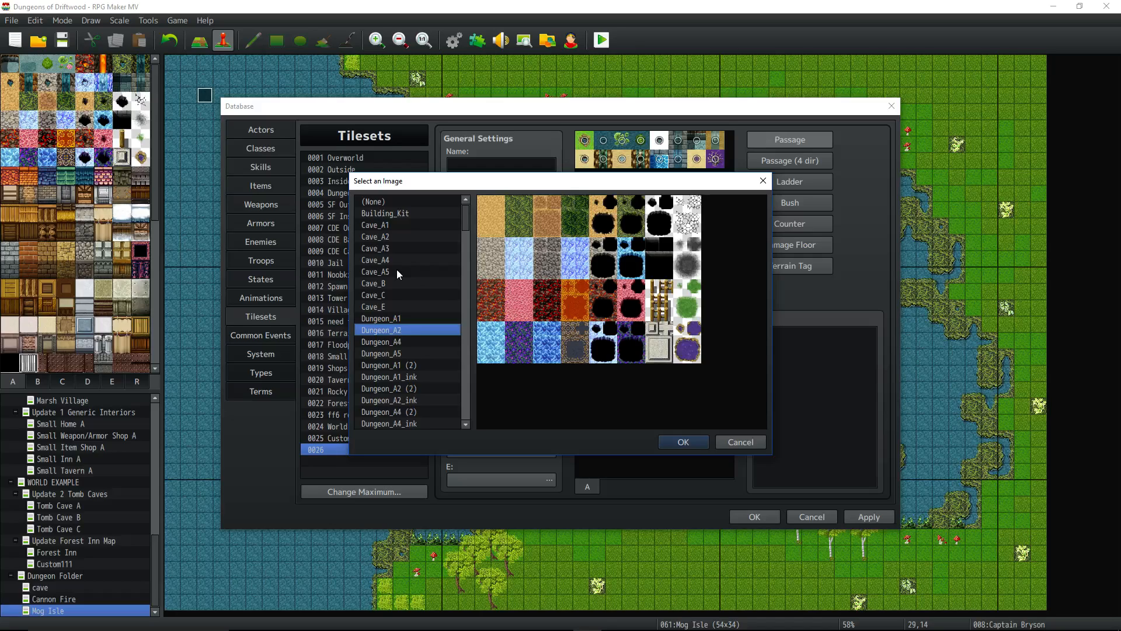
pyautogui.scroll(-1, 406, 295)
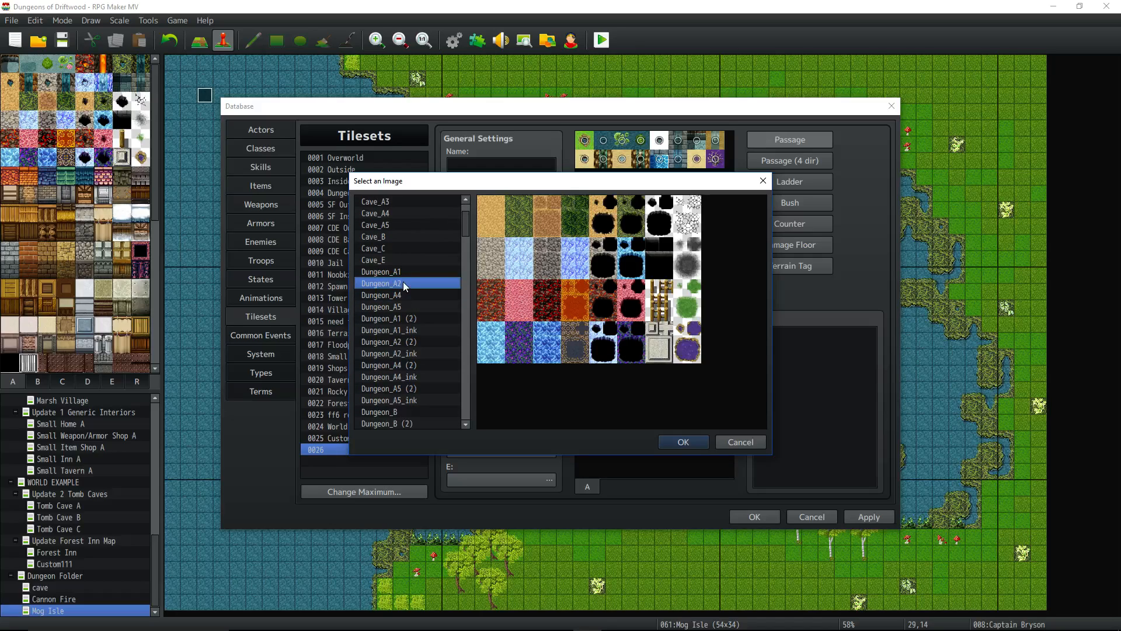
pyautogui.scroll(-1, 403, 282)
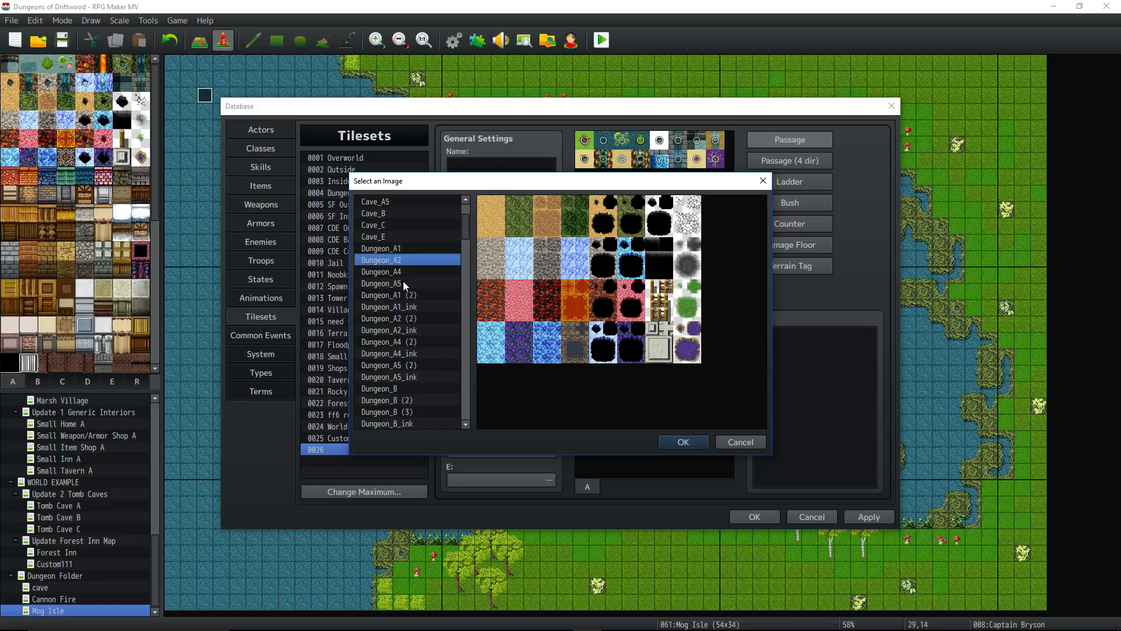
pyautogui.scroll(-1, 402, 280)
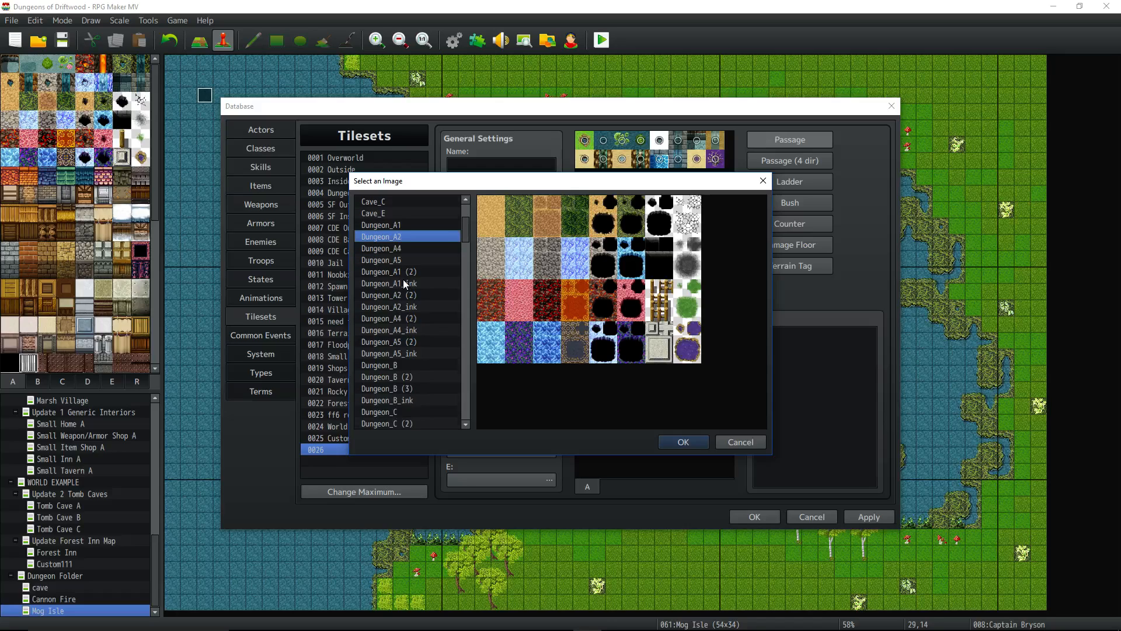
pyautogui.click(413, 296)
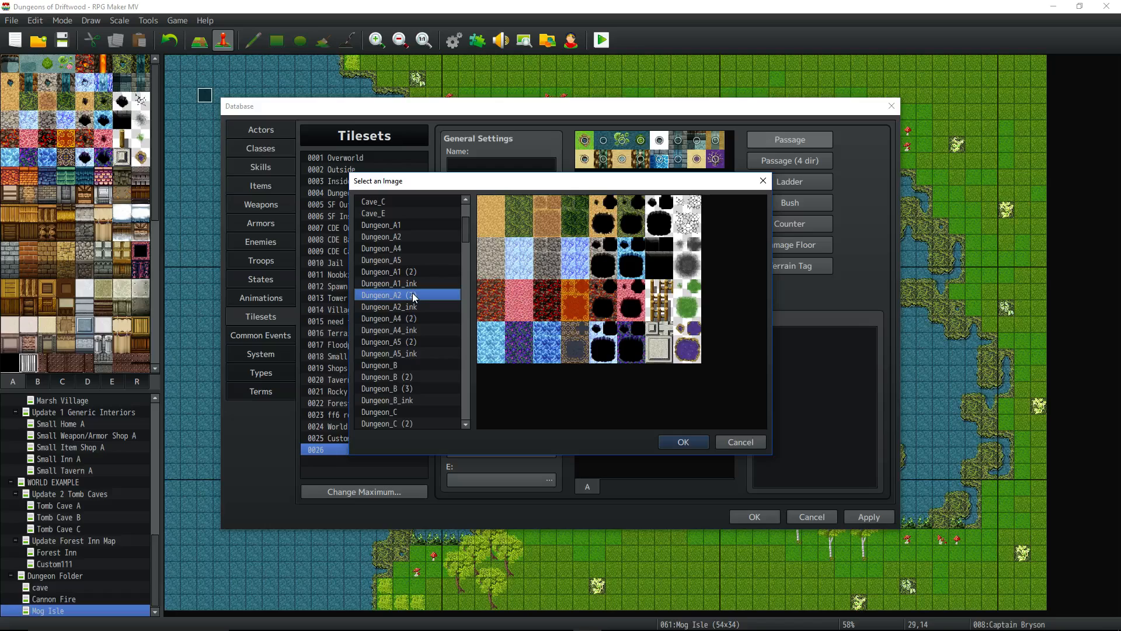
# - Preview the Inside_A2 and Interior_A2 (2) sheets as candidates for the A2 (Ground) image
pyautogui.scroll(-4, 413, 296)
pyautogui.scroll(-4, 398, 346)
pyautogui.click(398, 322)
pyautogui.scroll(-1, 398, 321)
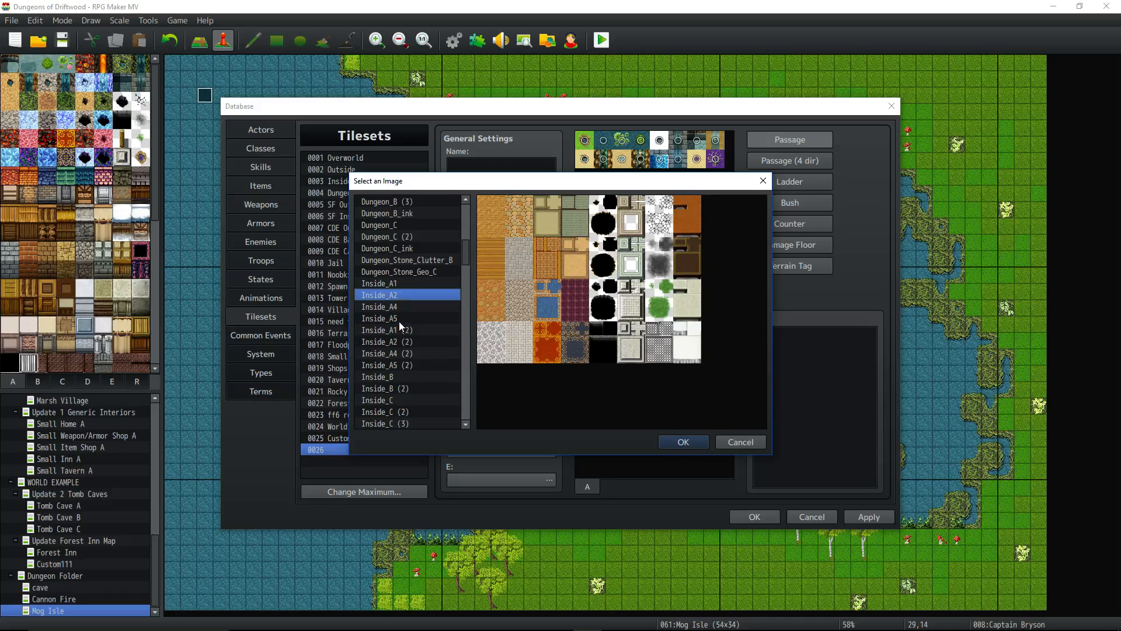
pyautogui.scroll(-1, 399, 321)
pyautogui.moveTo(442, 181)
pyautogui.mouseDown()
pyautogui.moveTo(436, 298)
pyautogui.moveTo(434, 173)
pyautogui.mouseUp()
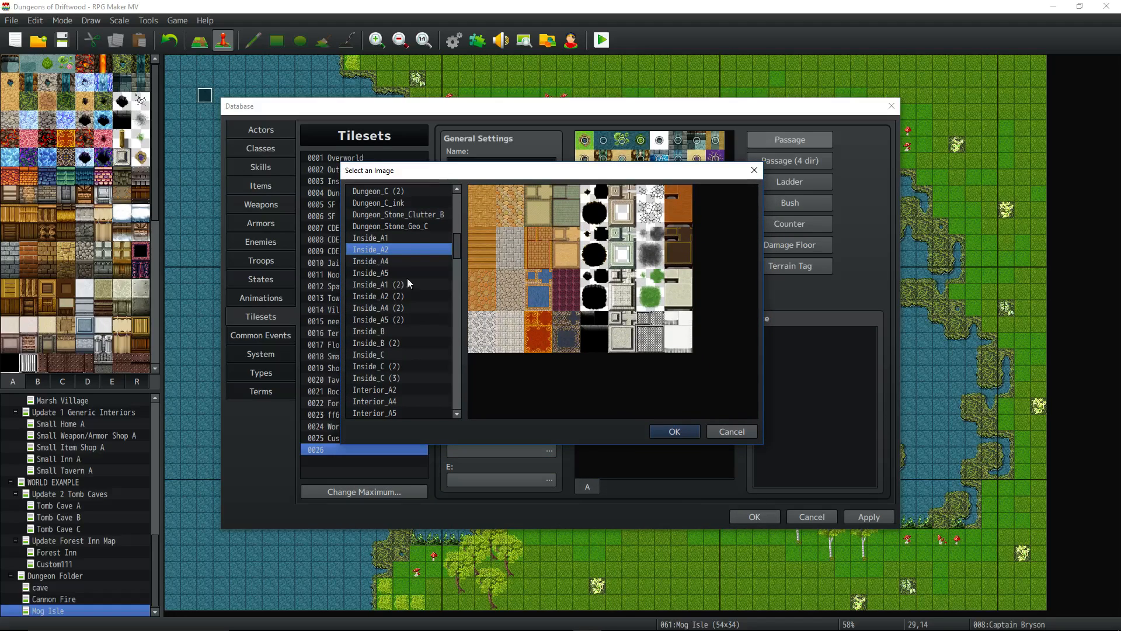
pyautogui.scroll(-2, 405, 299)
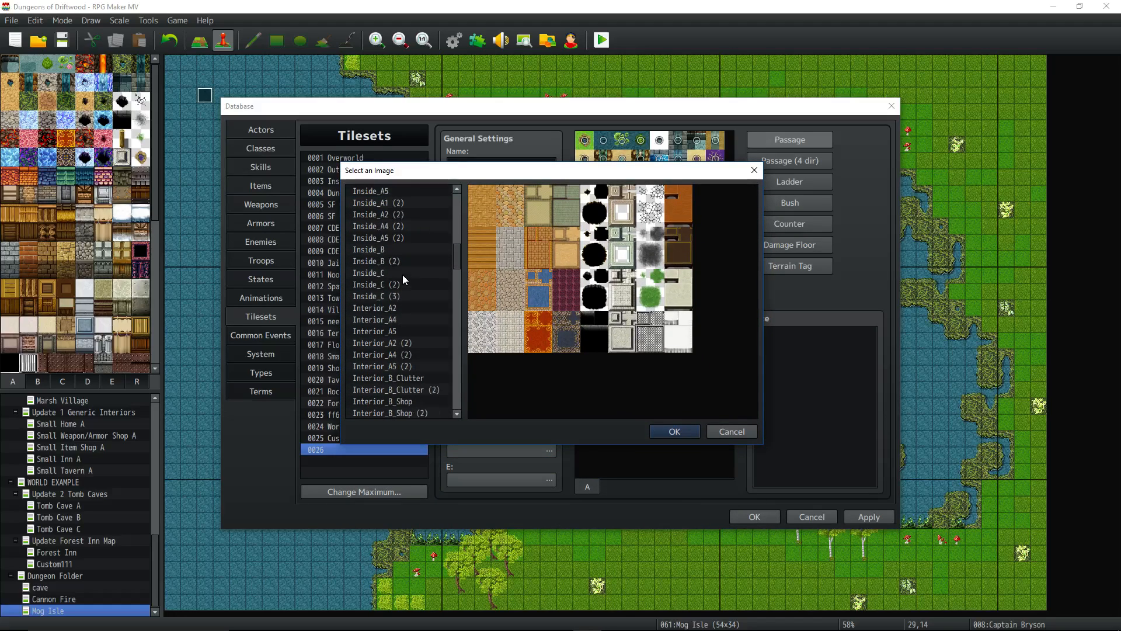
pyautogui.scroll(1, 398, 283)
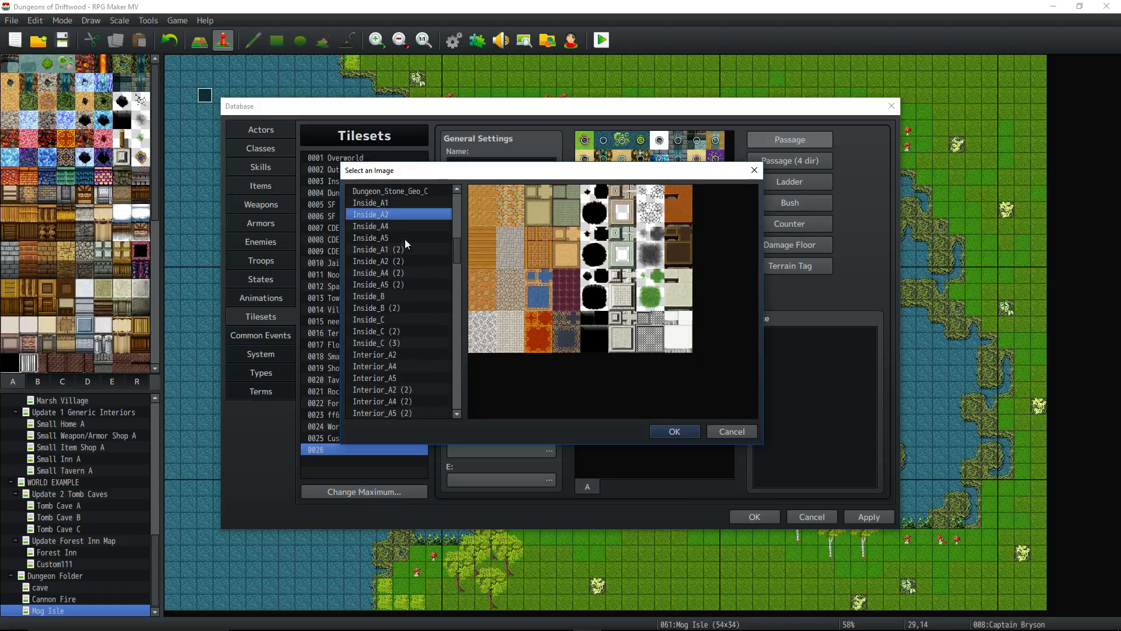
pyautogui.scroll(-1, 405, 303)
pyautogui.scroll(-1, 403, 308)
pyautogui.click(405, 297)
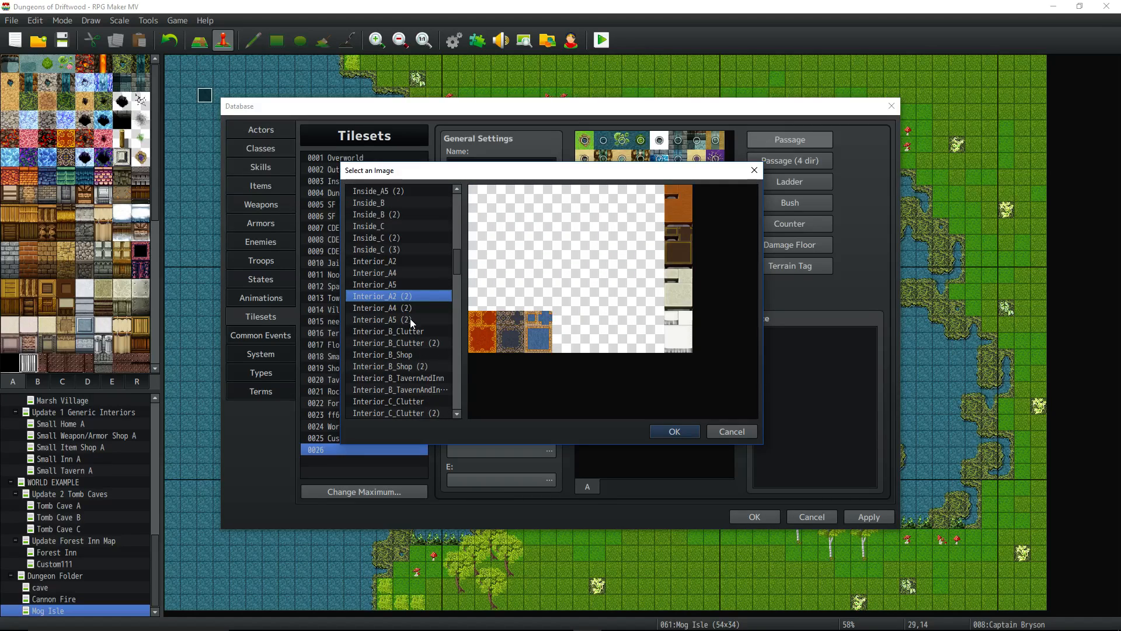
# - Preview the Outside_A2, Outside_B (2) and SF_Inside_A4 (2) sheets among the choices for the A2 (Ground) image
pyautogui.scroll(-5, 412, 324)
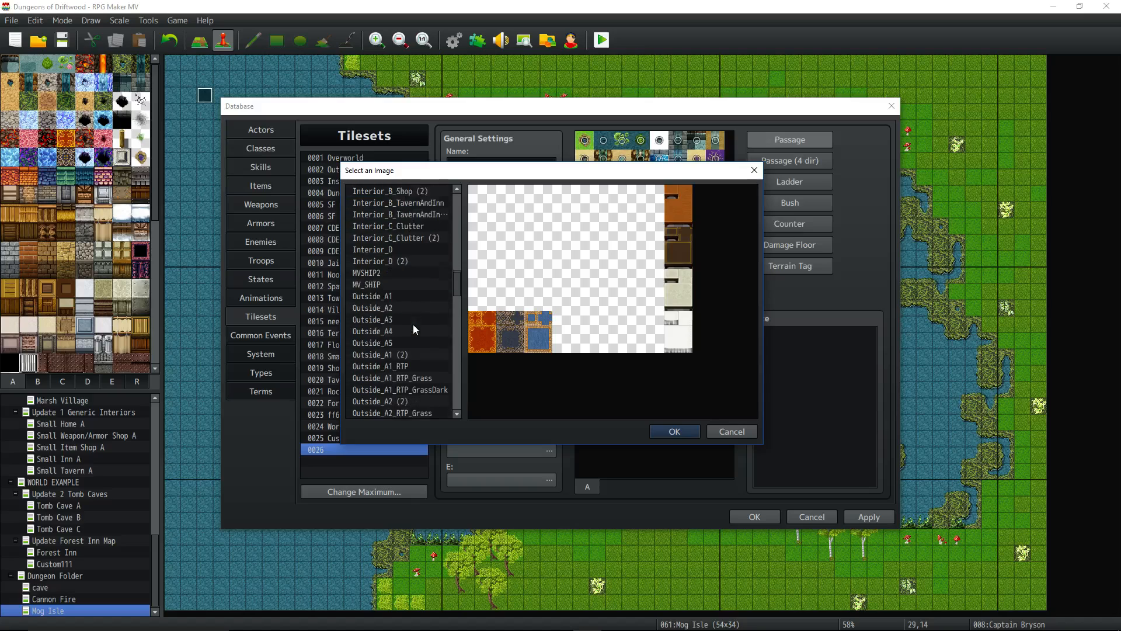
pyautogui.click(405, 295)
pyautogui.scroll(-1, 407, 295)
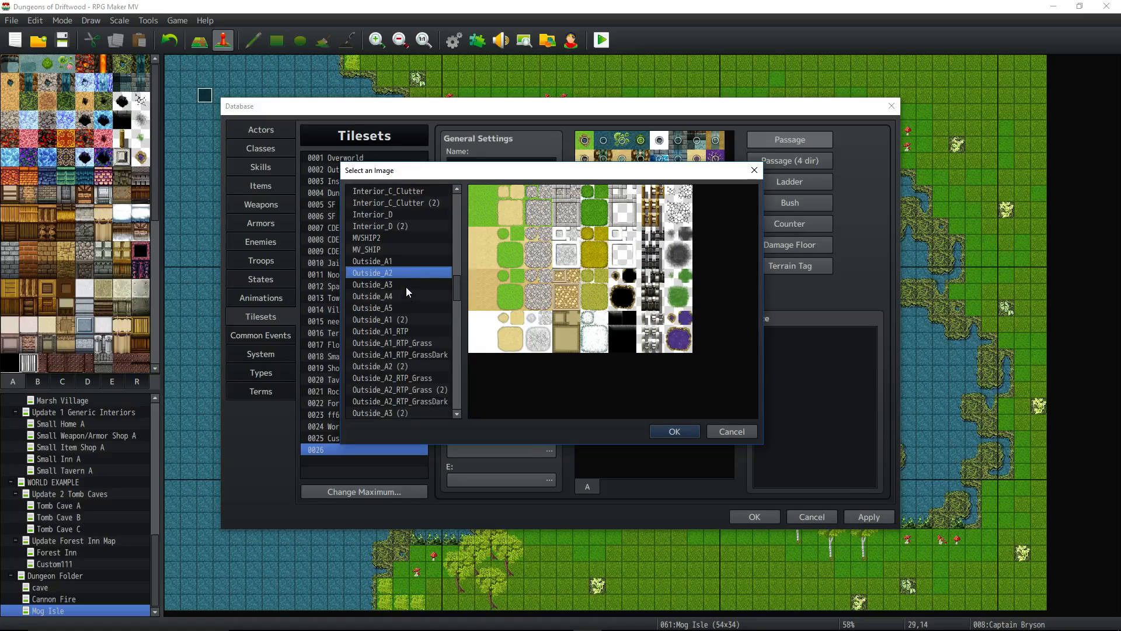
pyautogui.moveTo(478, 172)
pyautogui.mouseDown()
pyautogui.moveTo(468, 278)
pyautogui.moveTo(475, 186)
pyautogui.mouseUp()
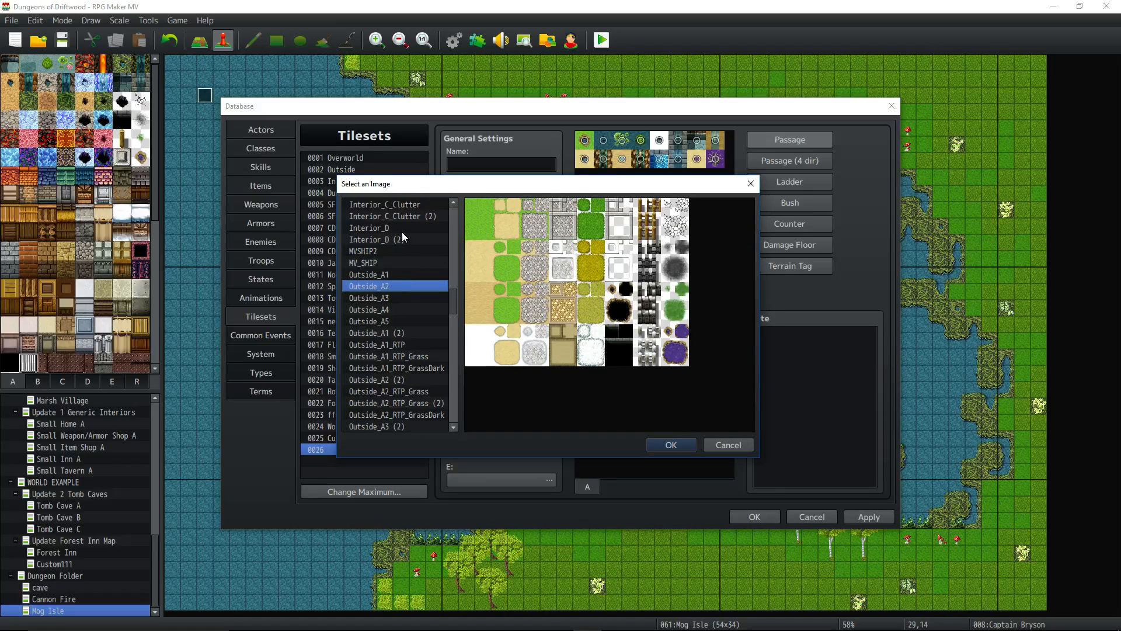
pyautogui.scroll(-7, 394, 292)
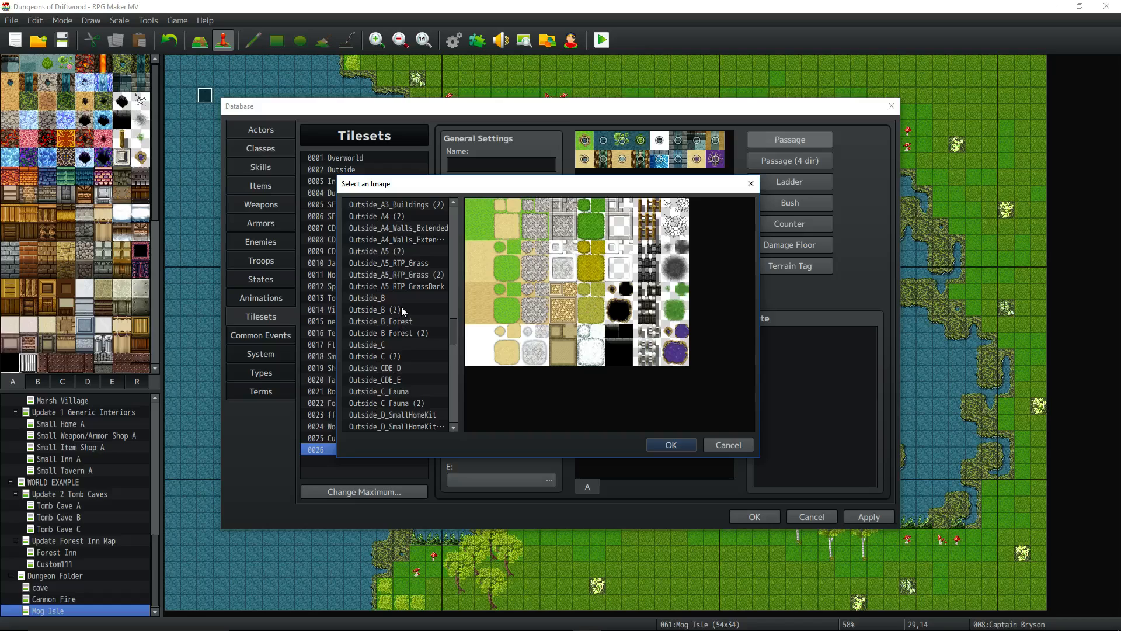
pyautogui.click(403, 307)
pyautogui.scroll(-1, 404, 307)
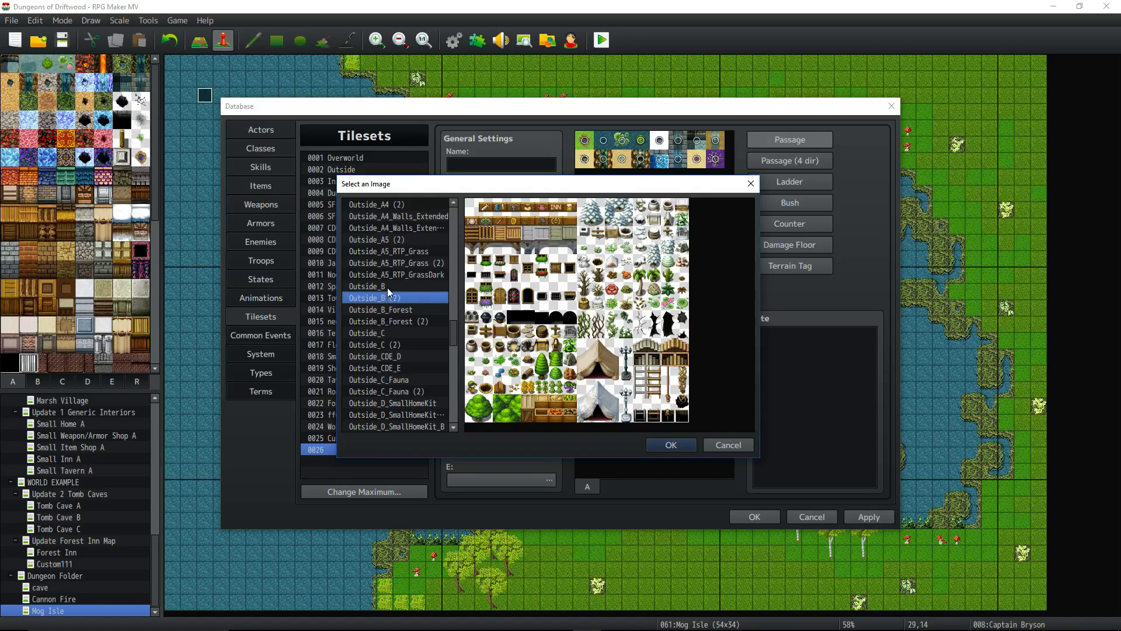
pyautogui.scroll(-5, 392, 351)
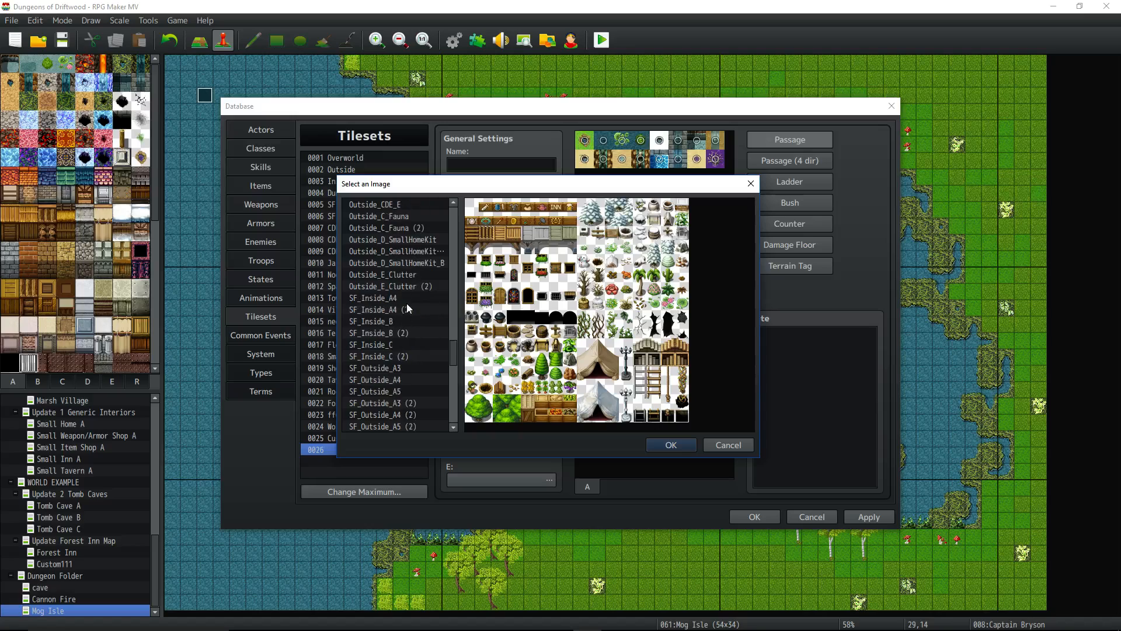
pyautogui.click(406, 312)
pyautogui.scroll(-5, 404, 317)
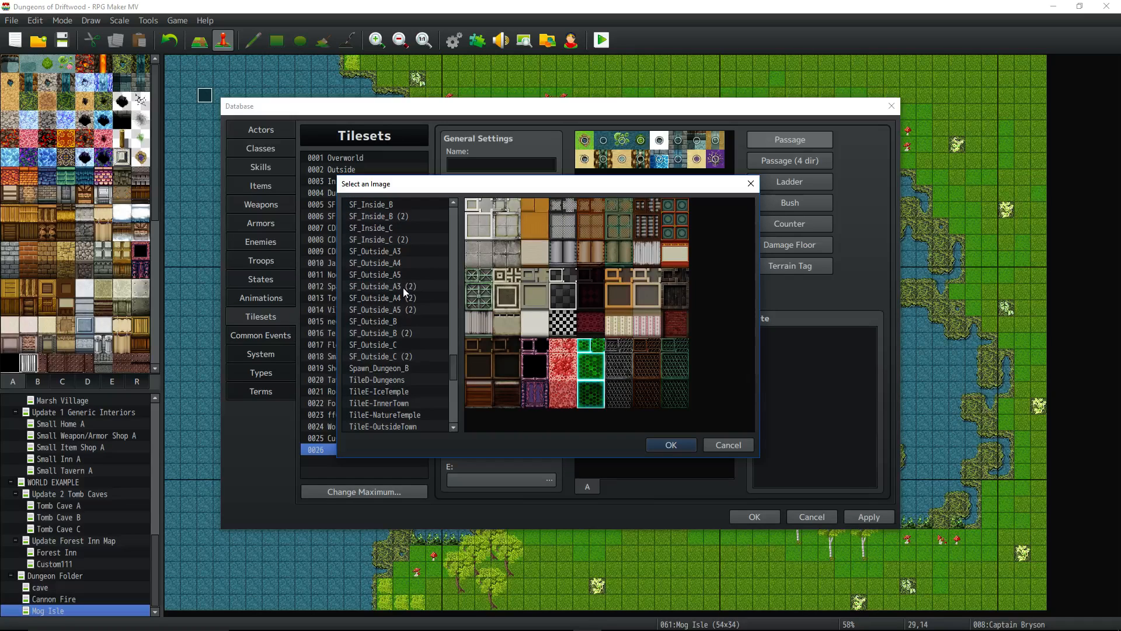
# - Assign the World_A2 sheet as the A2 (Ground) image of tileset 0026
pyautogui.scroll(-3, 400, 315)
pyautogui.click(388, 321)
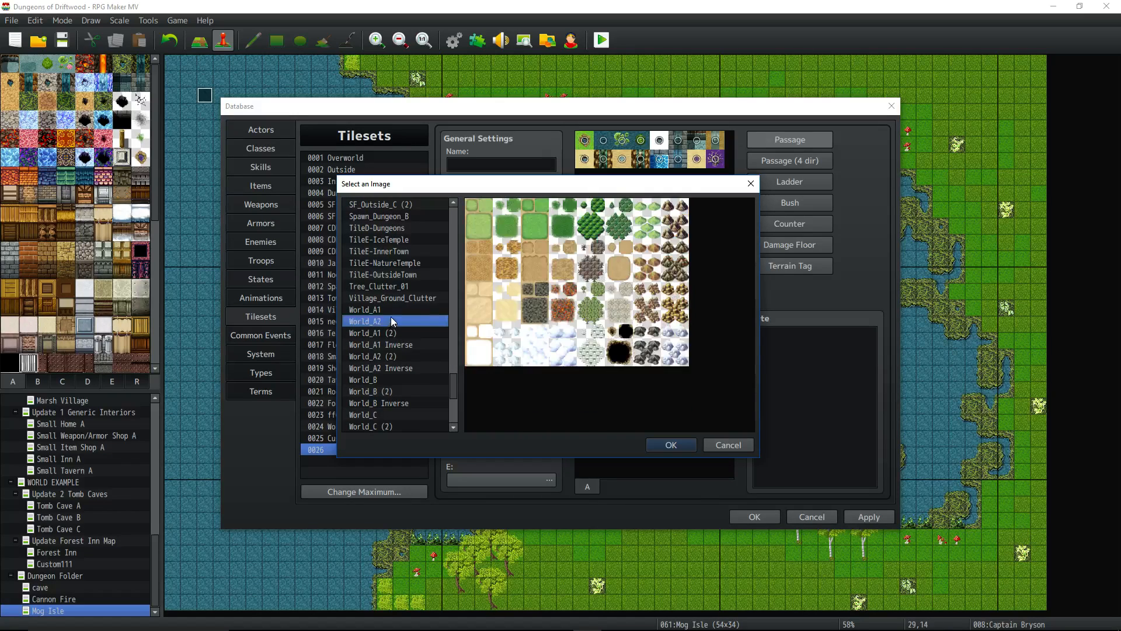
pyautogui.scroll(-1, 401, 299)
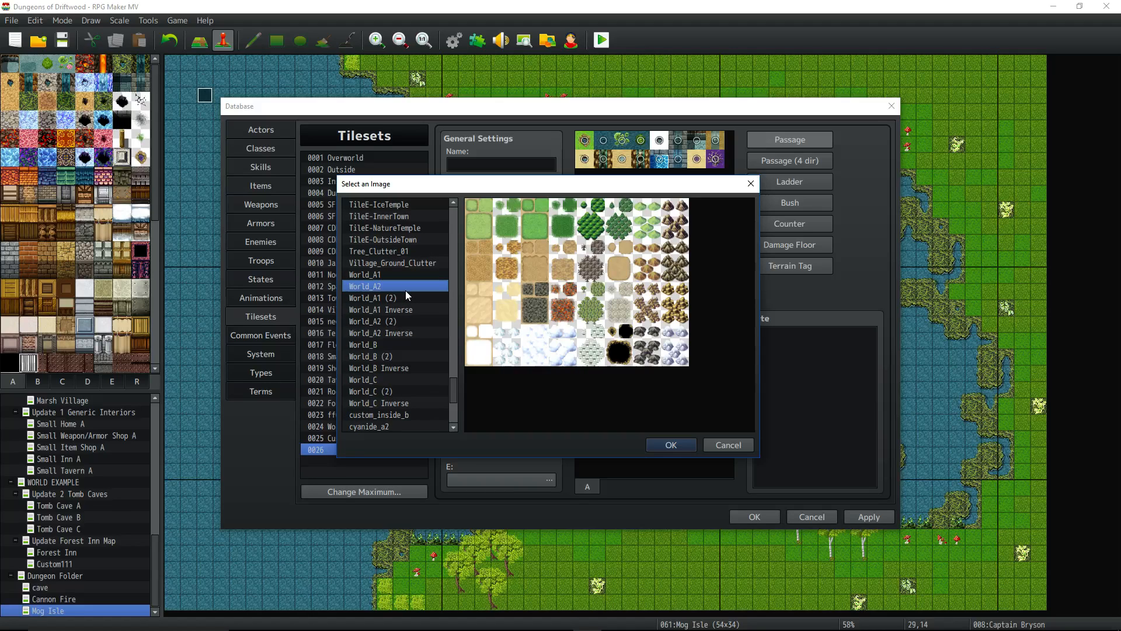
pyautogui.click(664, 443)
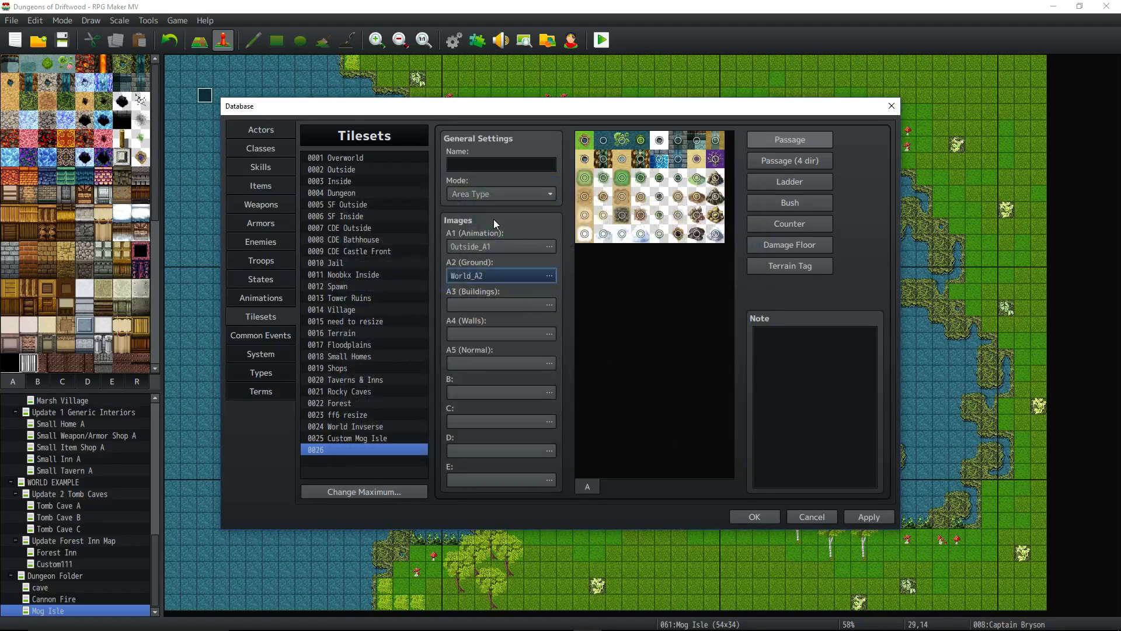
pyautogui.click(596, 486)
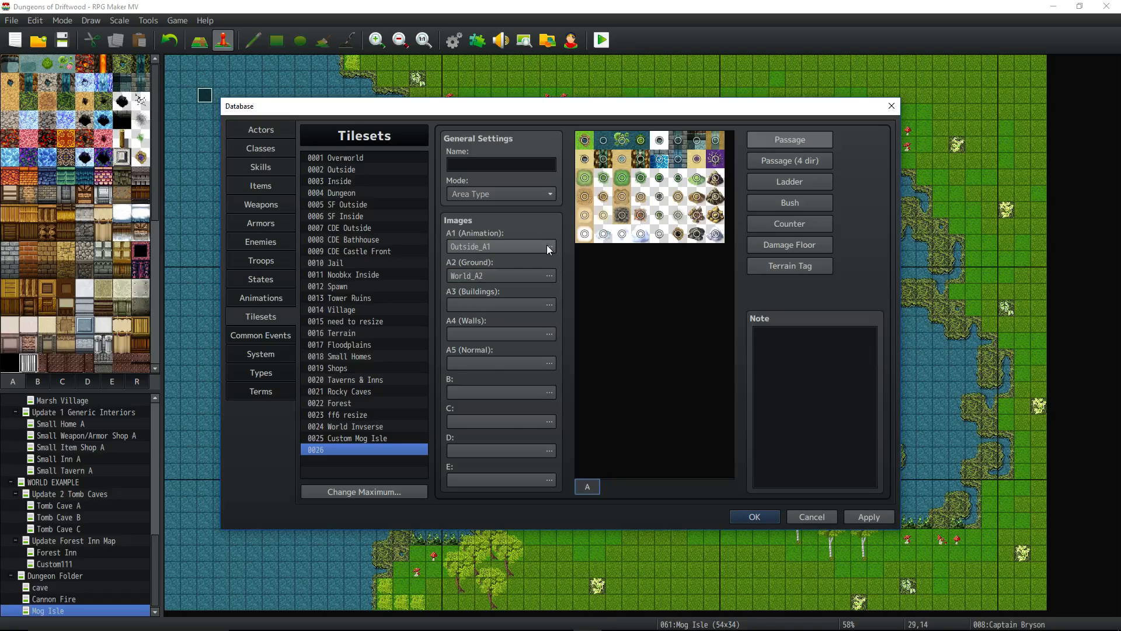
# - Set the A2 (Ground) image of tileset 0026 to the cyanide_a2 sheet
pyautogui.click(549, 277)
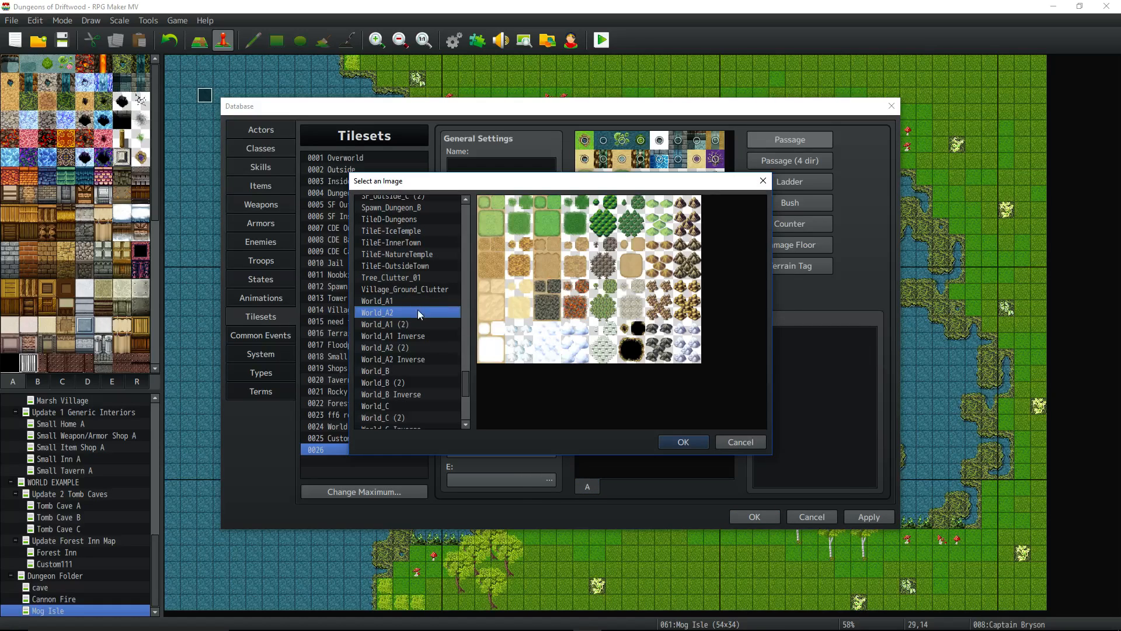
pyautogui.scroll(-5, 418, 308)
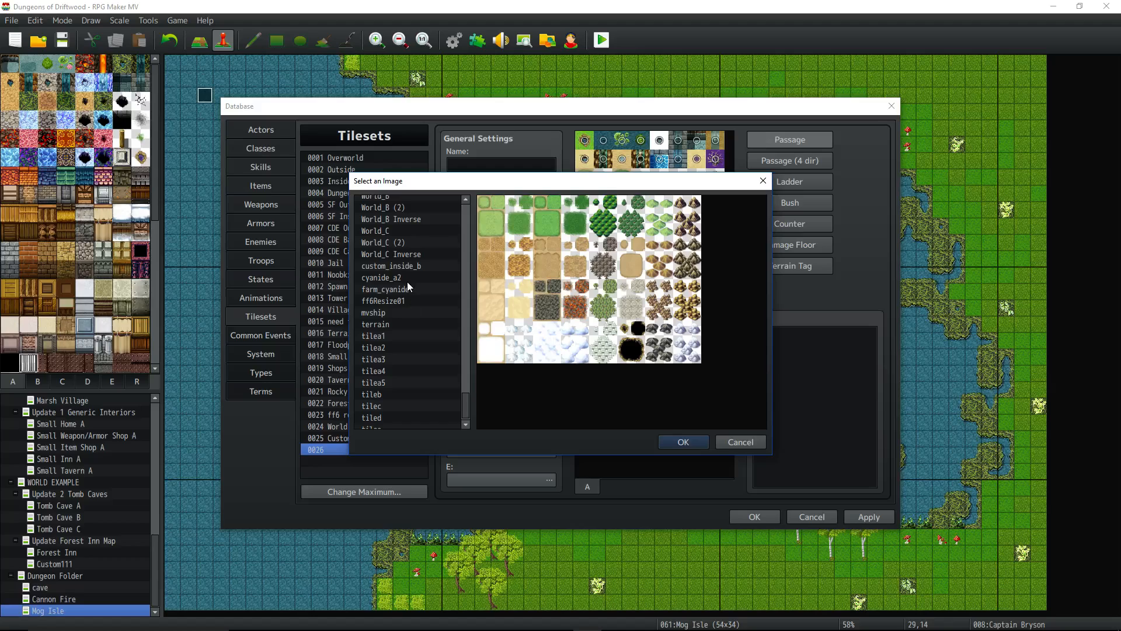
pyautogui.click(407, 278)
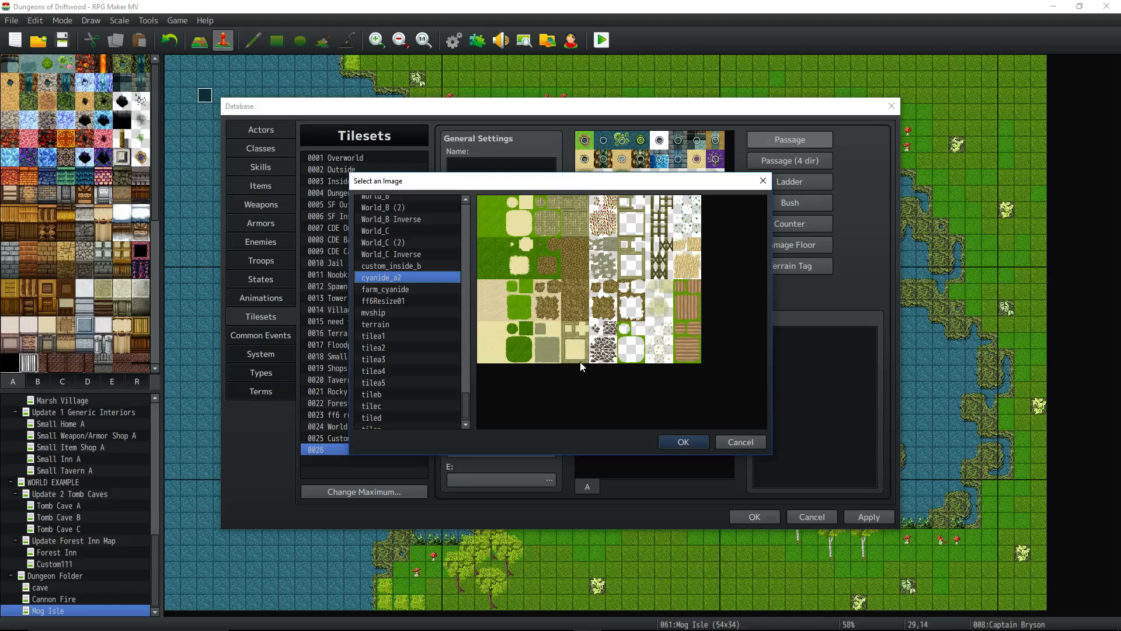
pyautogui.click(684, 443)
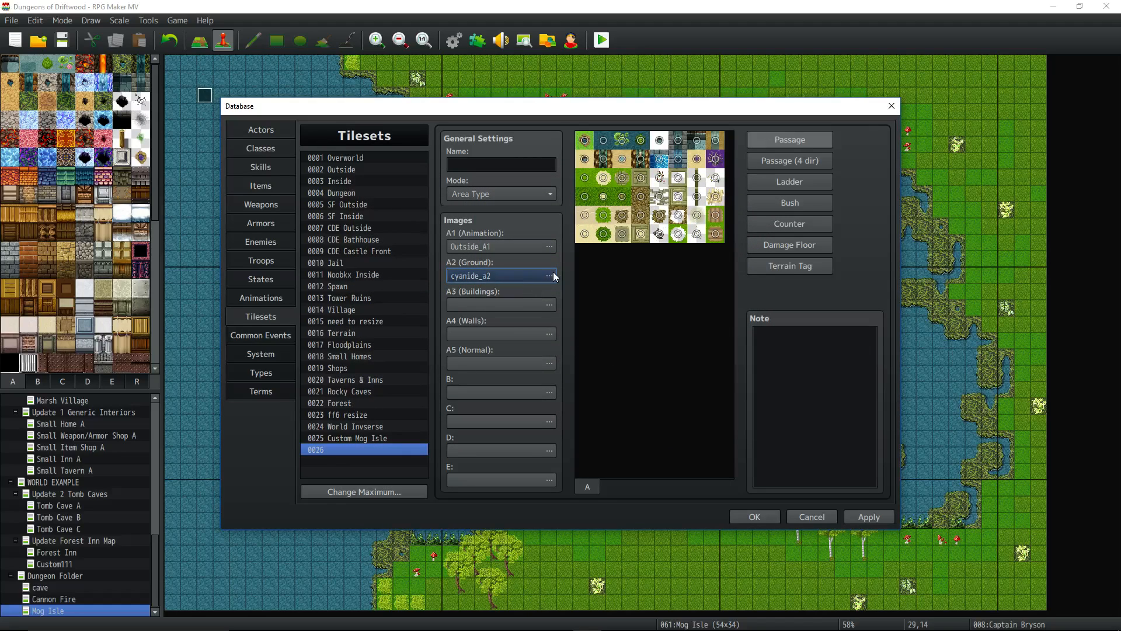
# - Preview the Cave_A3 and Outside_A3 sheets as candidates for the A3 (Buildings) image of tileset 0026
pyautogui.click(550, 305)
pyautogui.click(380, 259)
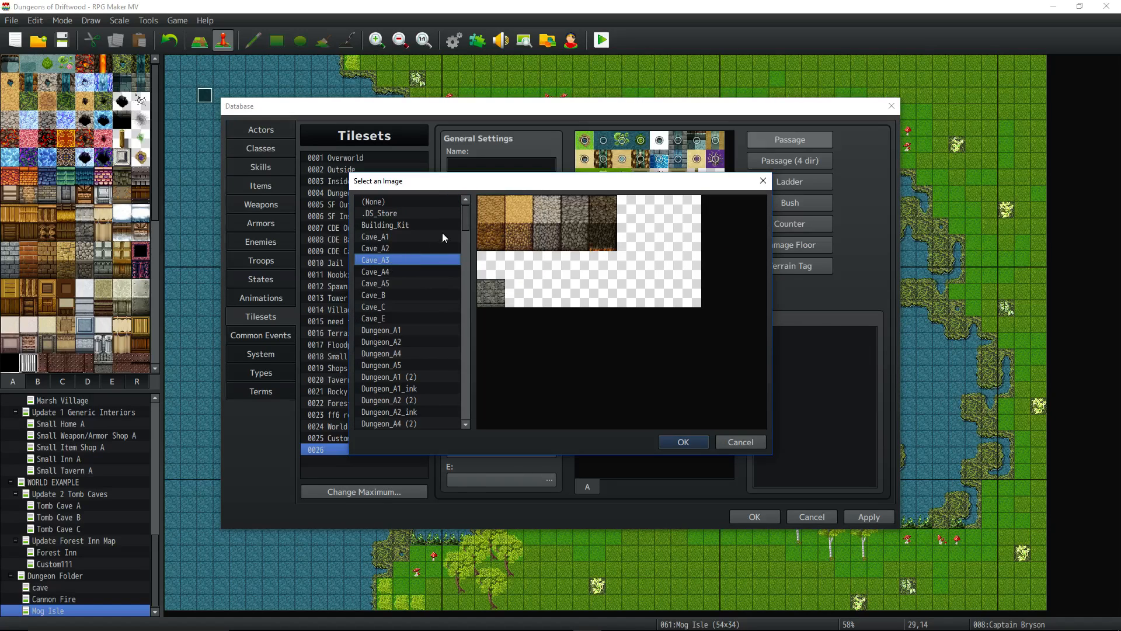
pyautogui.scroll(-5, 467, 220)
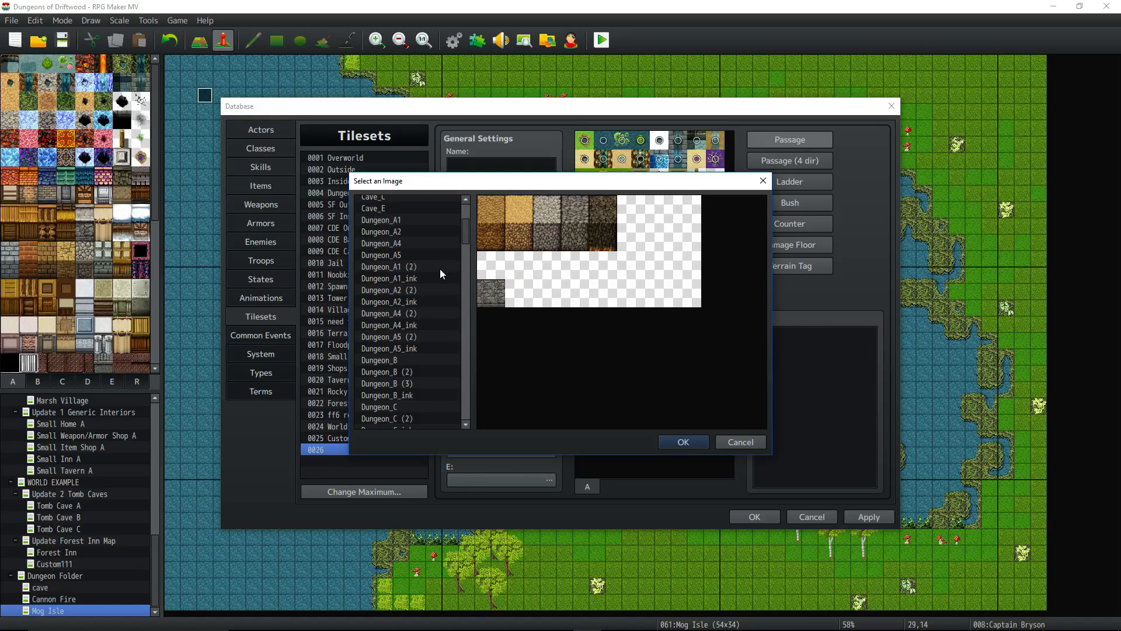
pyautogui.scroll(-4, 433, 282)
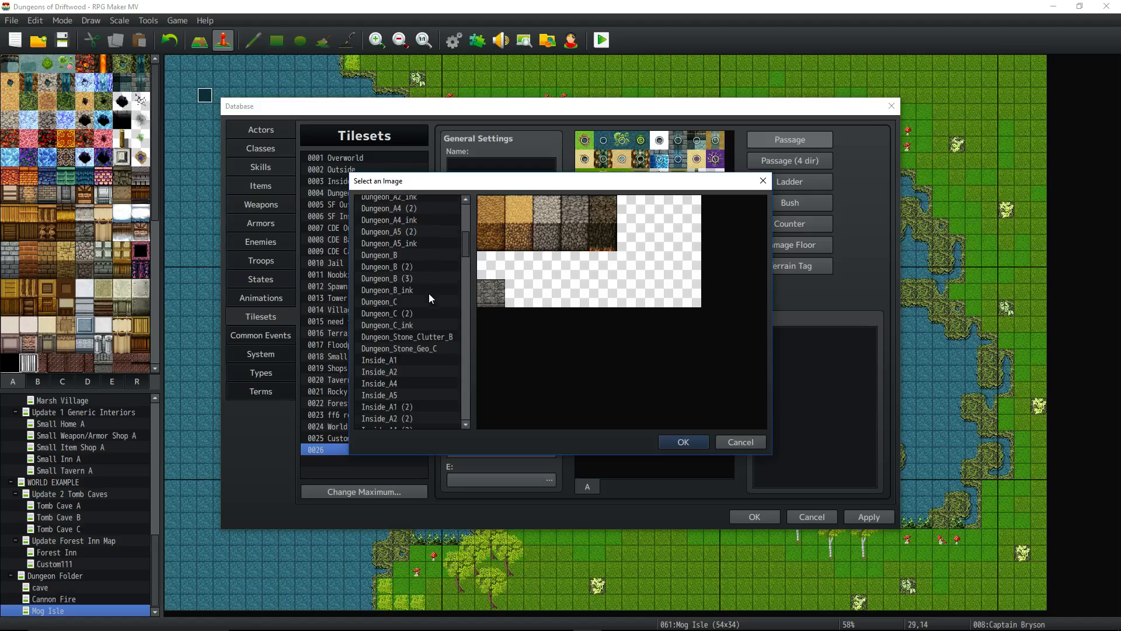
pyautogui.scroll(-5, 403, 314)
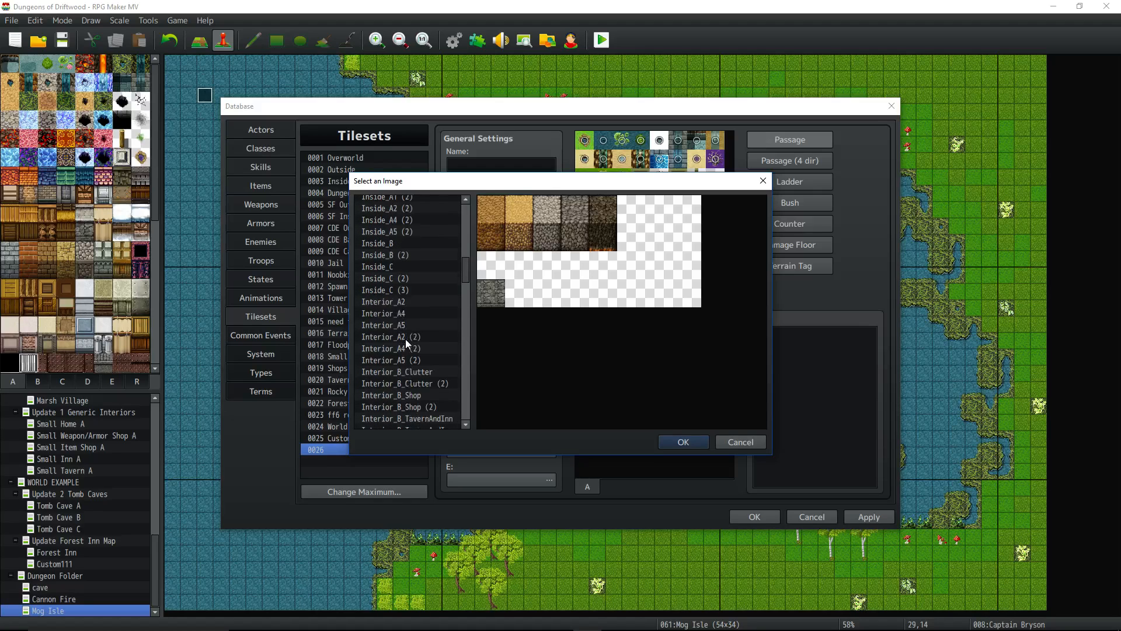
pyautogui.scroll(-2, 419, 316)
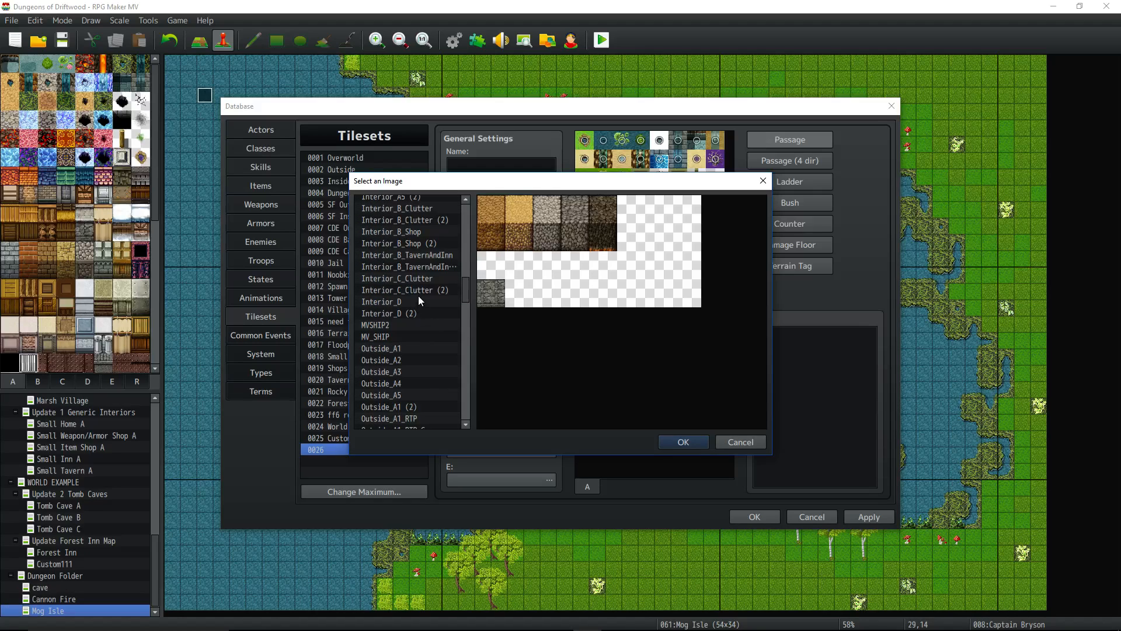
pyautogui.click(412, 371)
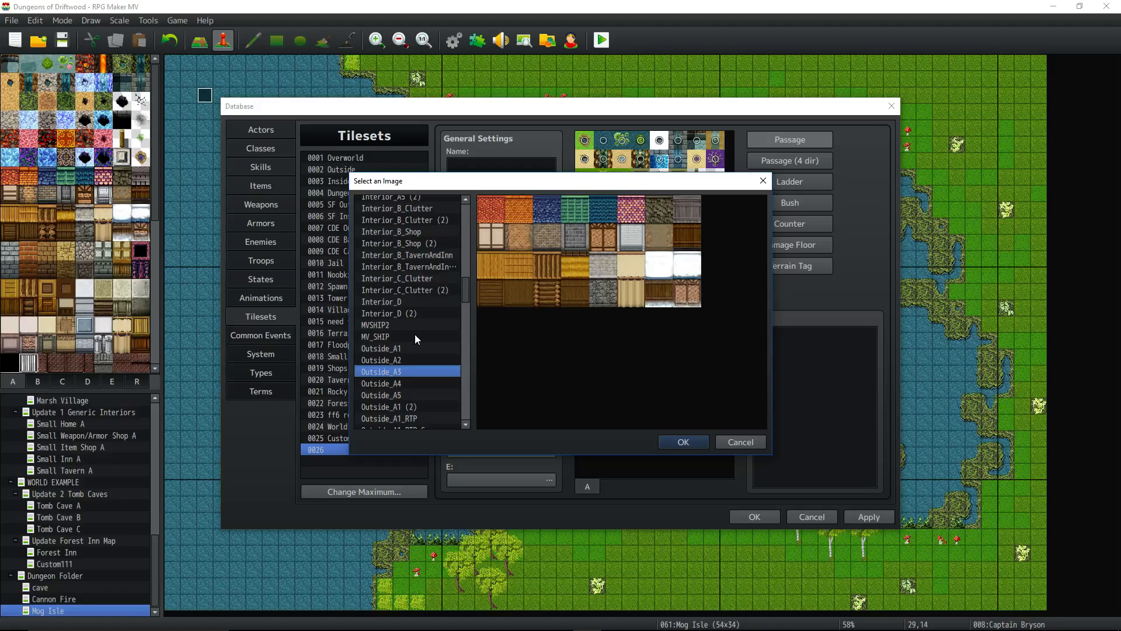
# - Assign the SF_Outside_A3 sheet as the A3 (Buildings) image of tileset 0026
pyautogui.scroll(-2, 409, 346)
pyautogui.moveTo(487, 188)
pyautogui.mouseDown()
pyautogui.moveTo(483, 312)
pyautogui.moveTo(470, 333)
pyautogui.moveTo(475, 190)
pyautogui.mouseUp()
pyautogui.scroll(-10, 423, 303)
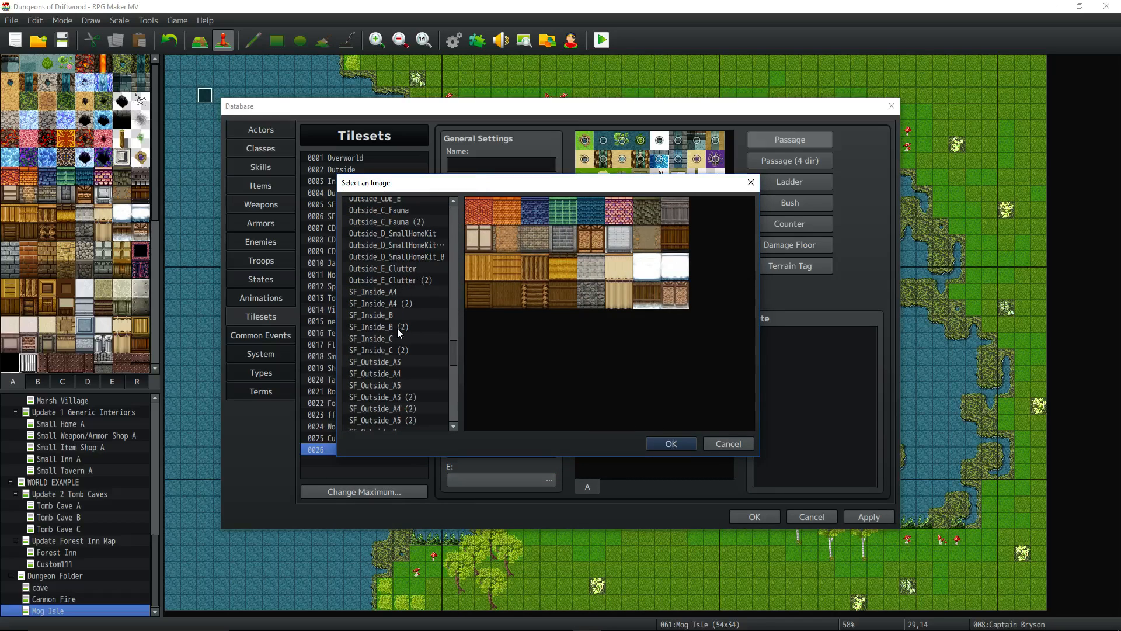
pyautogui.moveTo(447, 194)
pyautogui.mouseDown()
pyautogui.moveTo(448, 354)
pyautogui.moveTo(438, 185)
pyautogui.mouseUp()
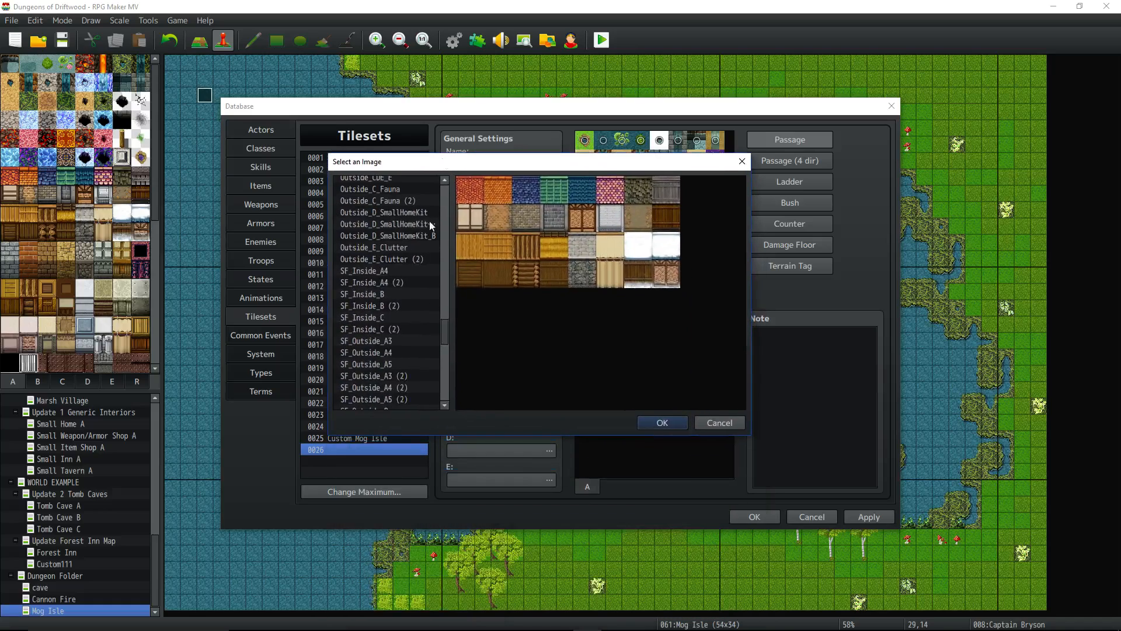
pyautogui.scroll(-2, 400, 268)
pyautogui.click(394, 282)
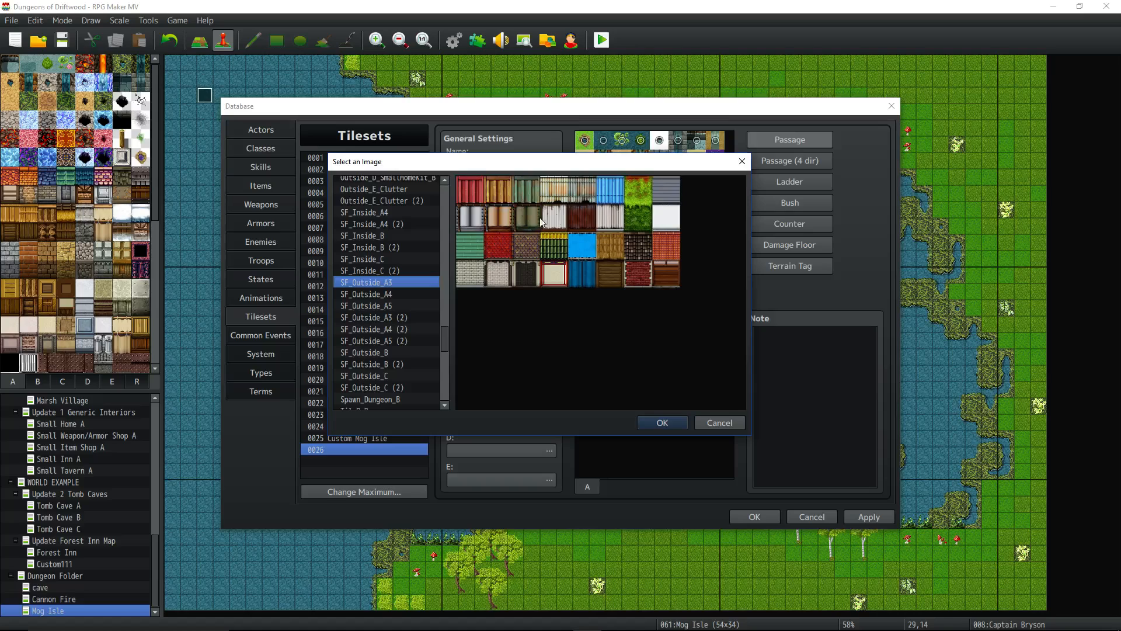
pyautogui.click(659, 423)
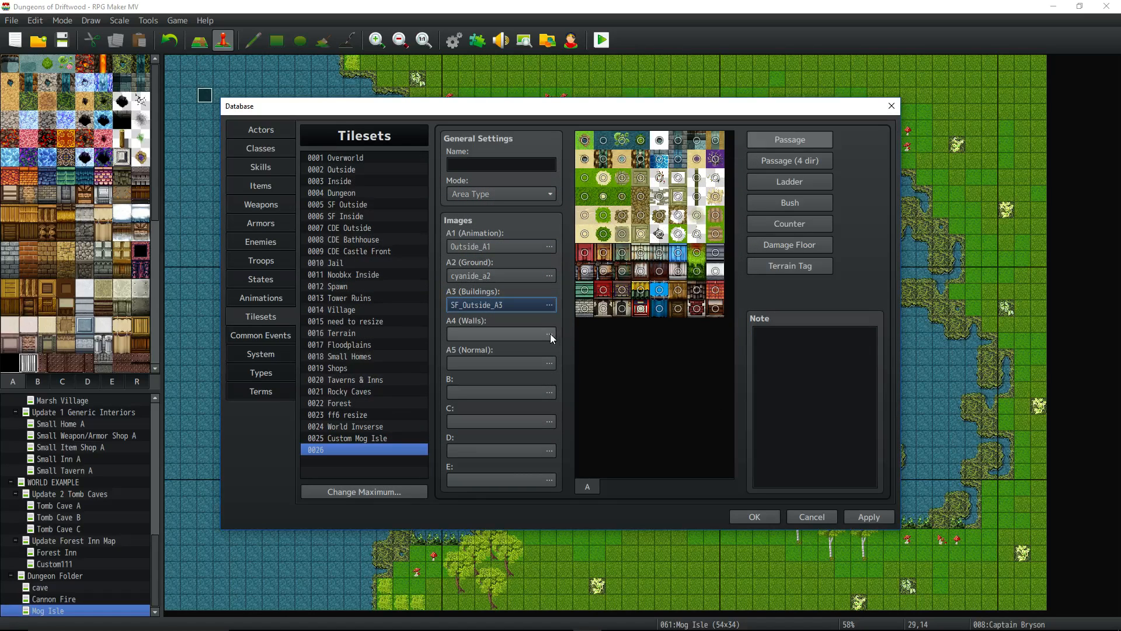
# - Preview the Cave_A4, Dungeon_A4, Dungeon_A4 (2) and Dungeon_A4_ink sheets as candidates for the A4 (Walls) image
pyautogui.doubleClick(526, 336)
pyautogui.click(419, 271)
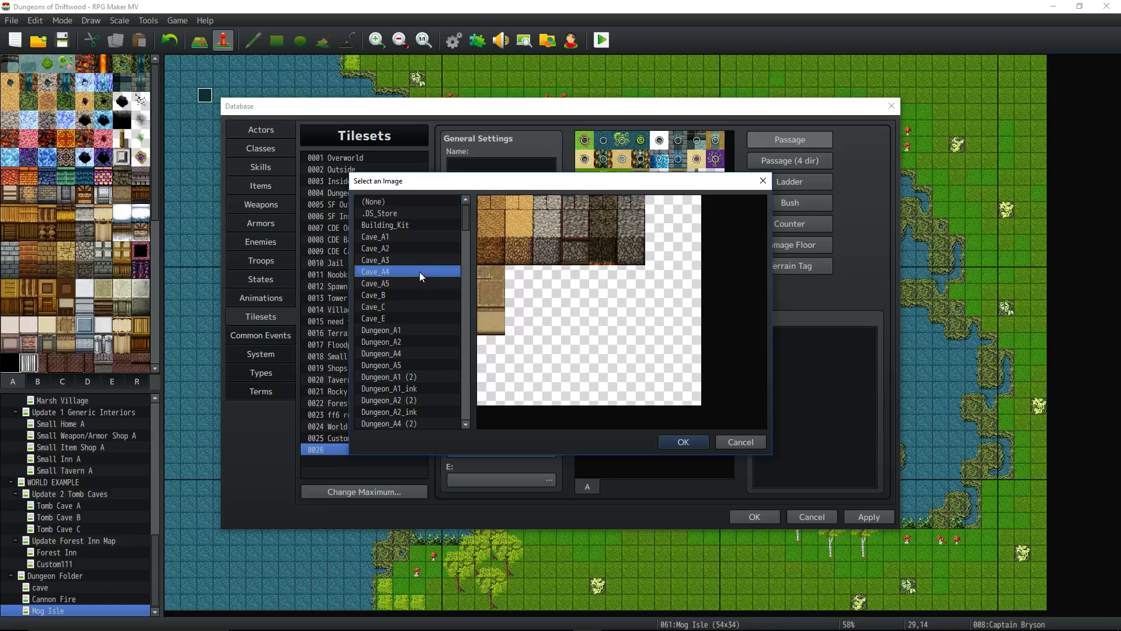
pyautogui.scroll(-2, 435, 264)
pyautogui.click(410, 295)
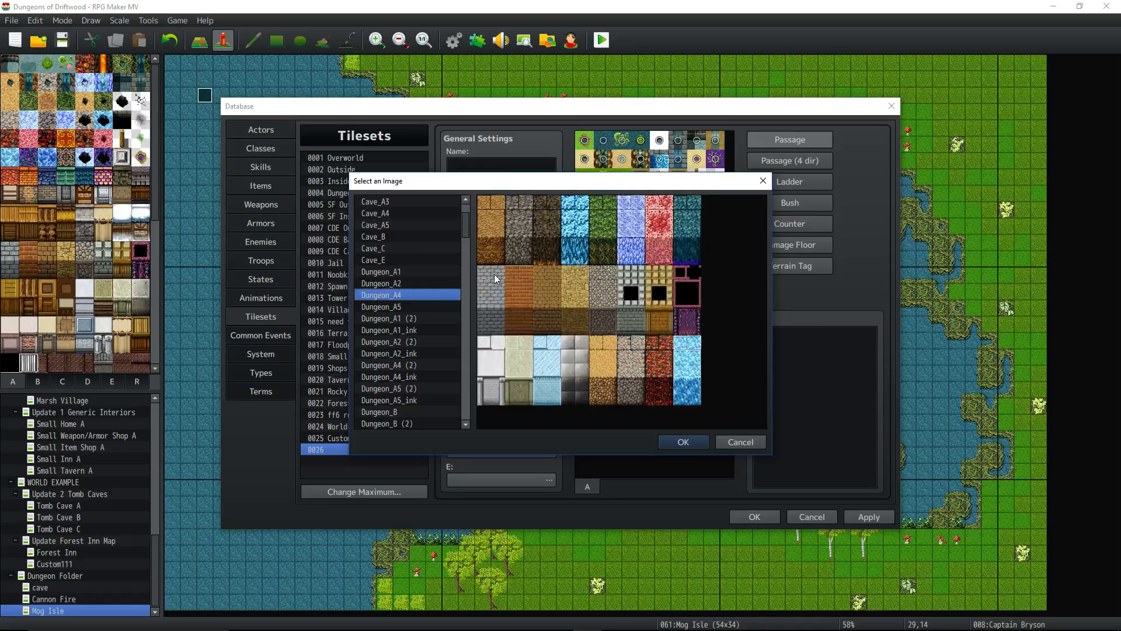
pyautogui.scroll(-1, 426, 289)
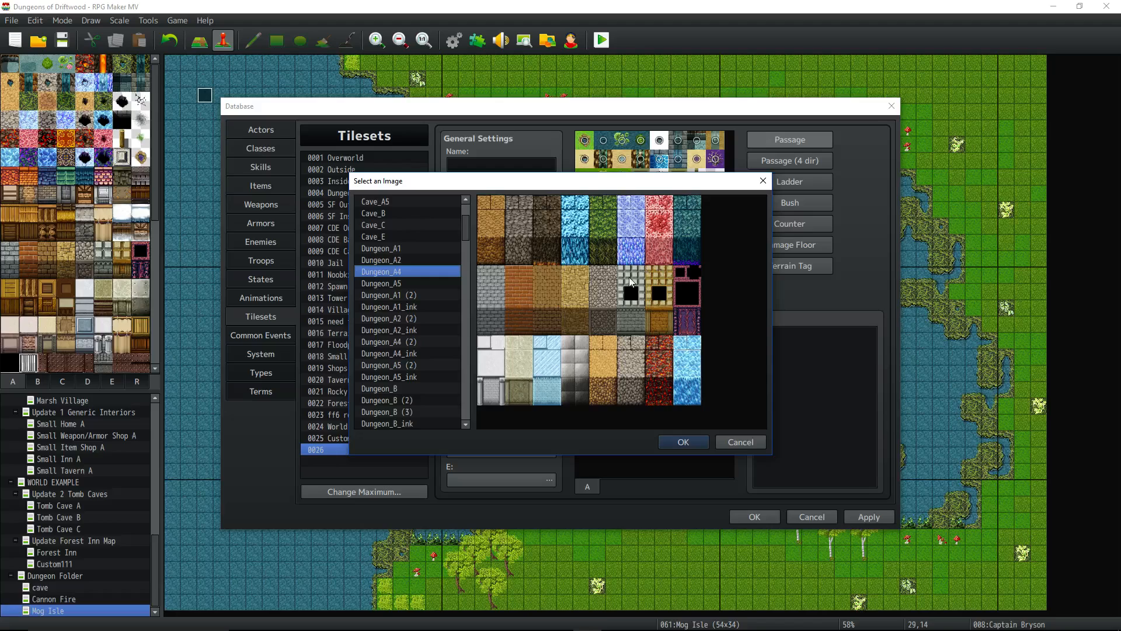
pyautogui.scroll(-1, 405, 292)
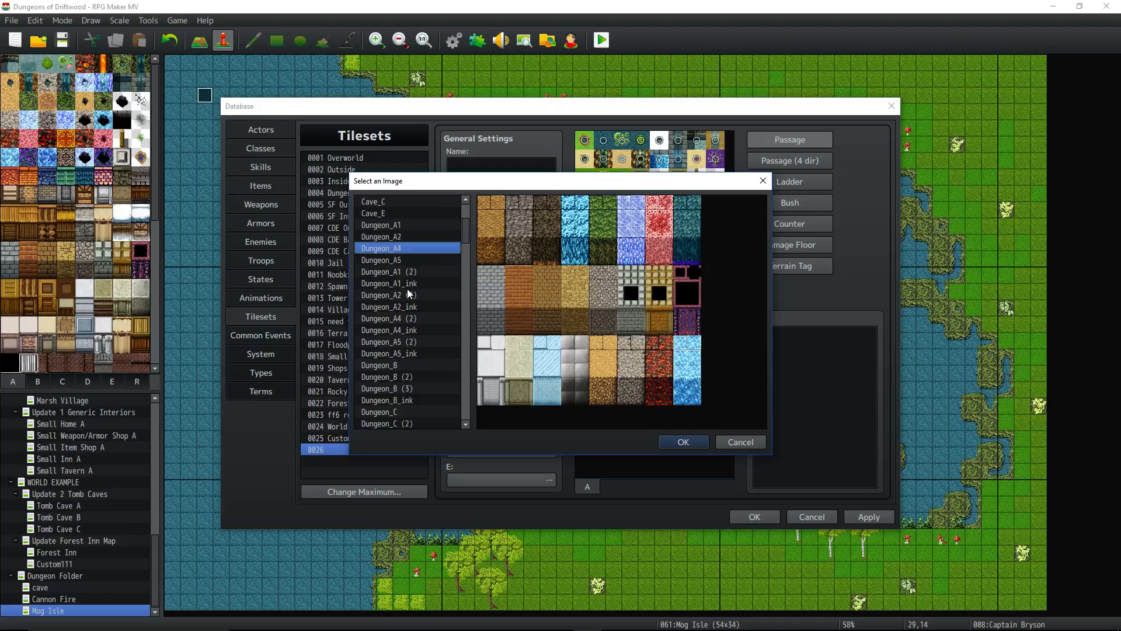
pyautogui.click(416, 319)
pyautogui.scroll(-2, 419, 315)
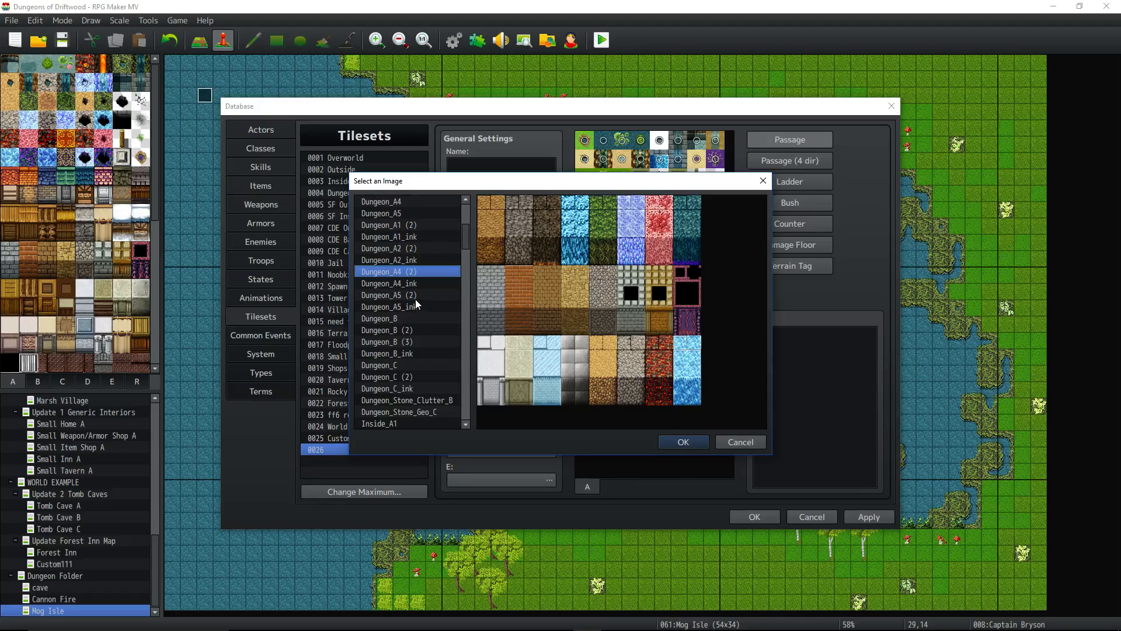
pyautogui.click(419, 284)
# - Preview the Inside_A4, Inside_A4 (2) and Interior_A4 (2) sheets among the choices for the A4 (Walls) image
pyautogui.scroll(-3, 420, 286)
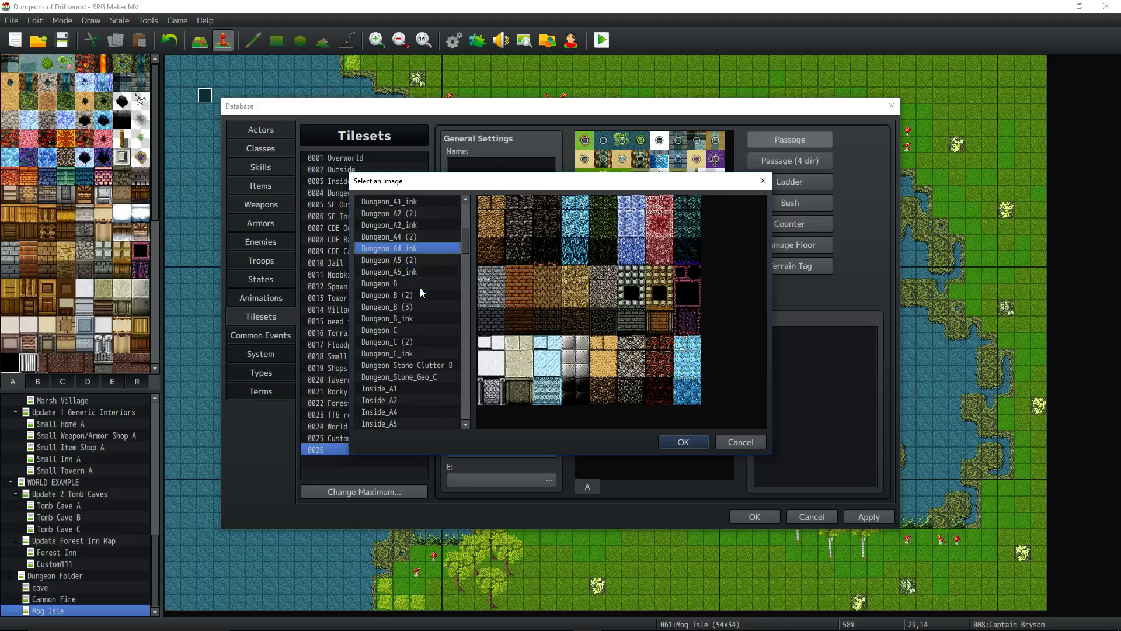
pyautogui.scroll(-2, 421, 303)
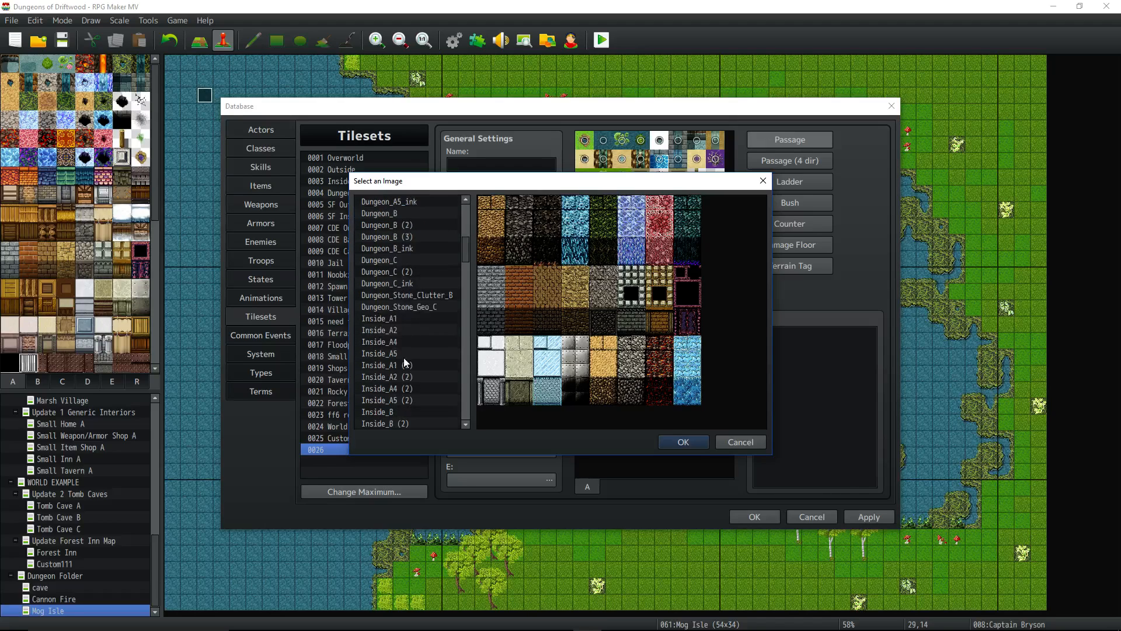
pyautogui.click(405, 343)
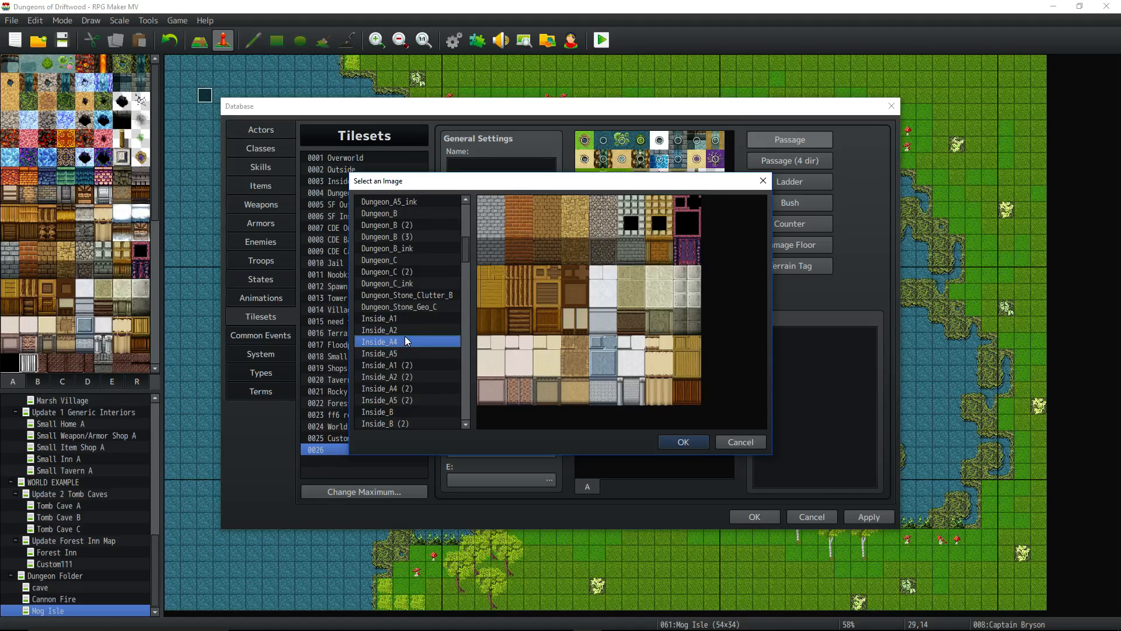
pyautogui.scroll(-2, 422, 346)
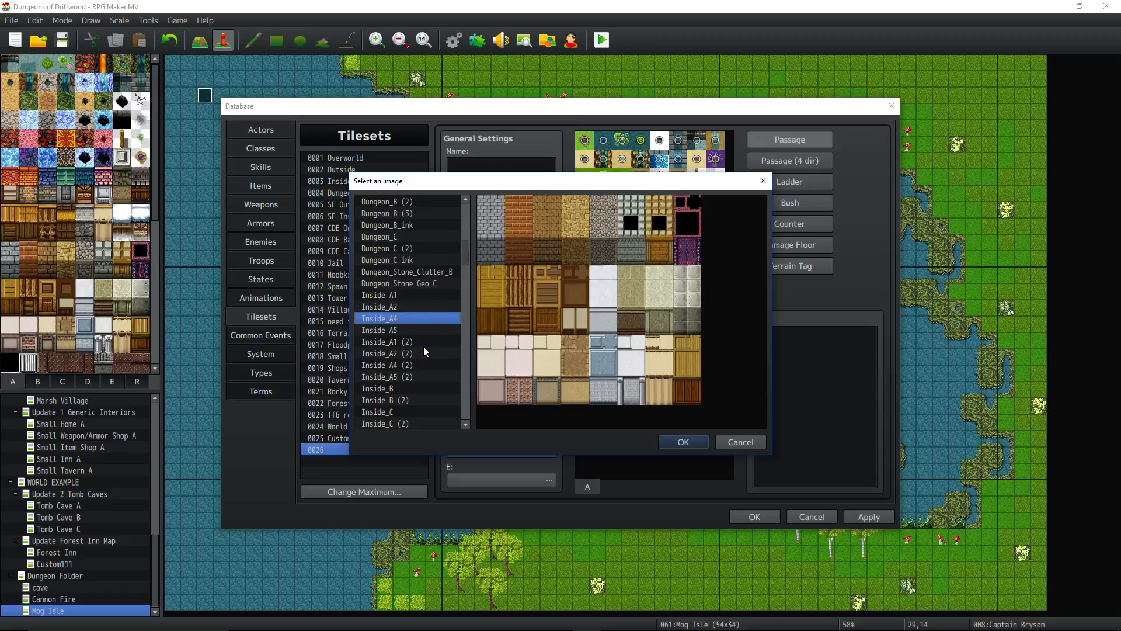
pyautogui.click(416, 320)
pyautogui.scroll(-2, 415, 319)
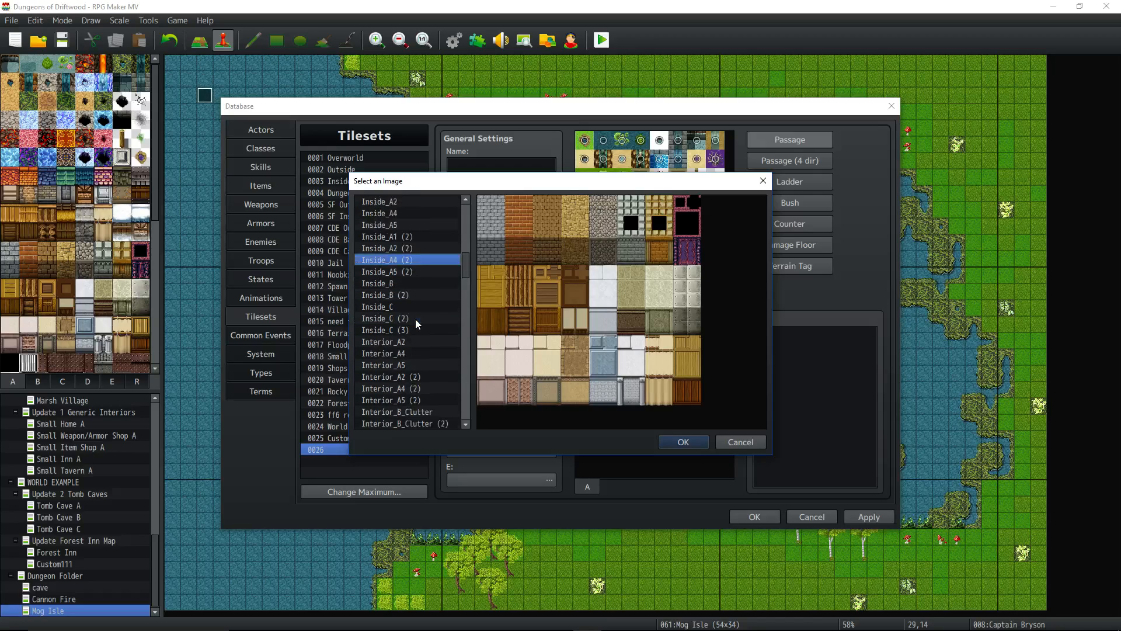
pyautogui.scroll(-1, 413, 351)
pyautogui.click(412, 330)
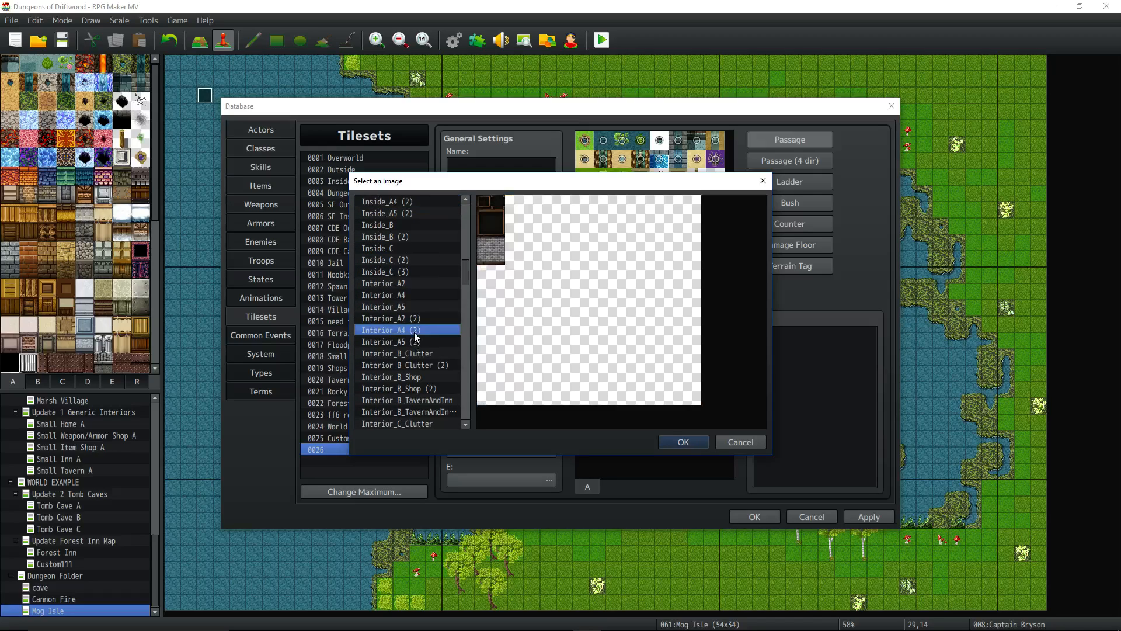
# - Preview the Outside_A4 and Outside_A4 (2) sheets for the A4 (Walls) image
pyautogui.scroll(-2, 414, 342)
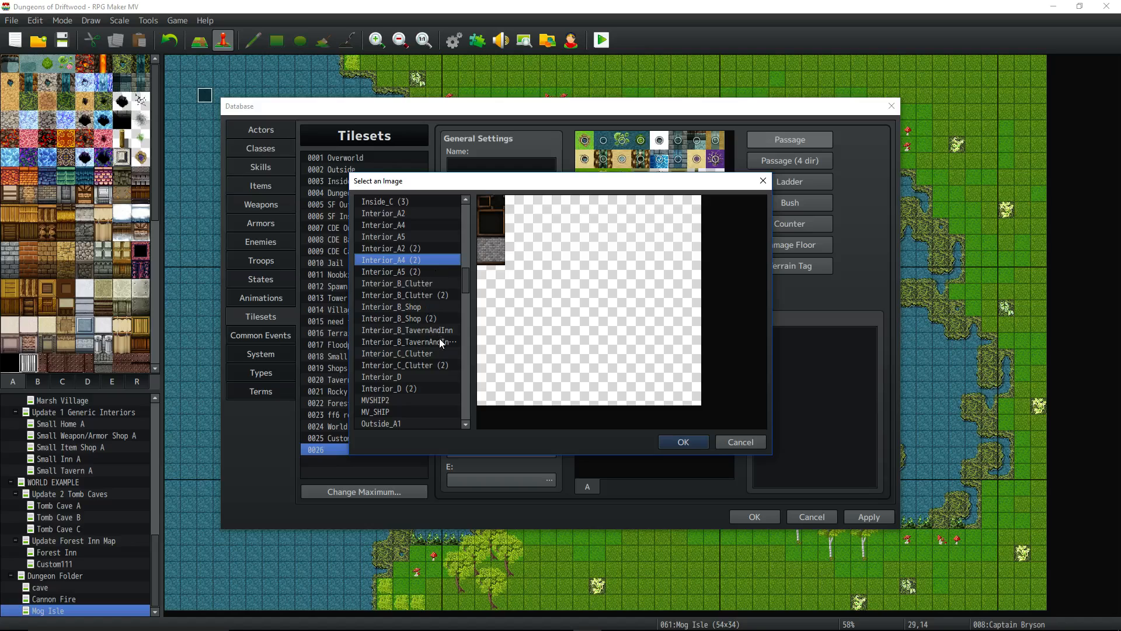
pyautogui.scroll(-3, 412, 351)
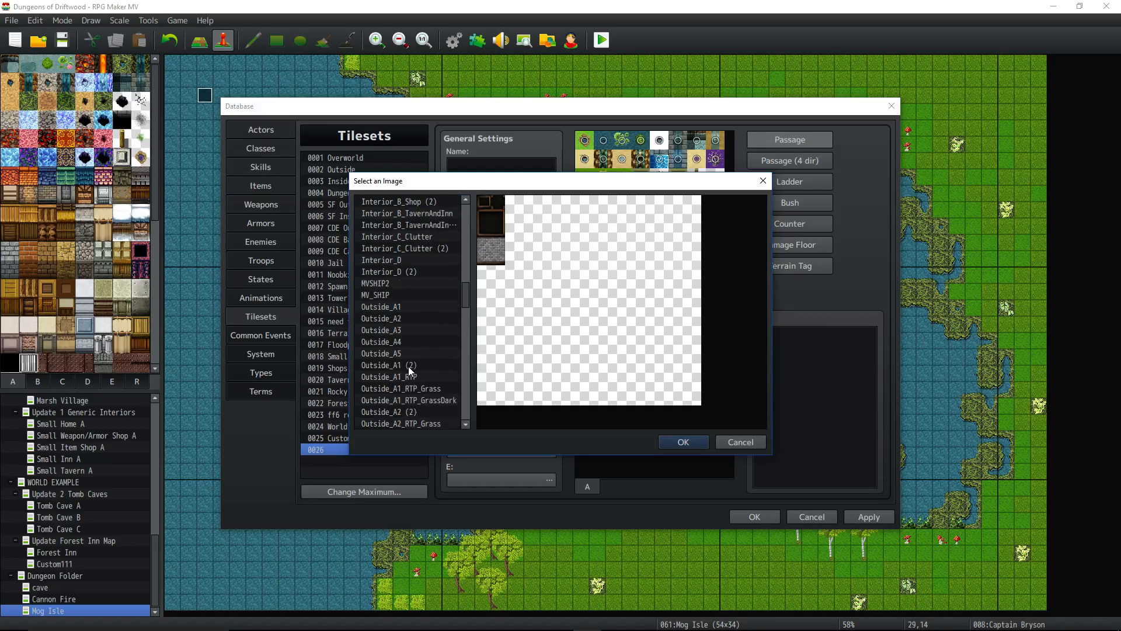
pyautogui.click(408, 341)
pyautogui.scroll(-5, 429, 341)
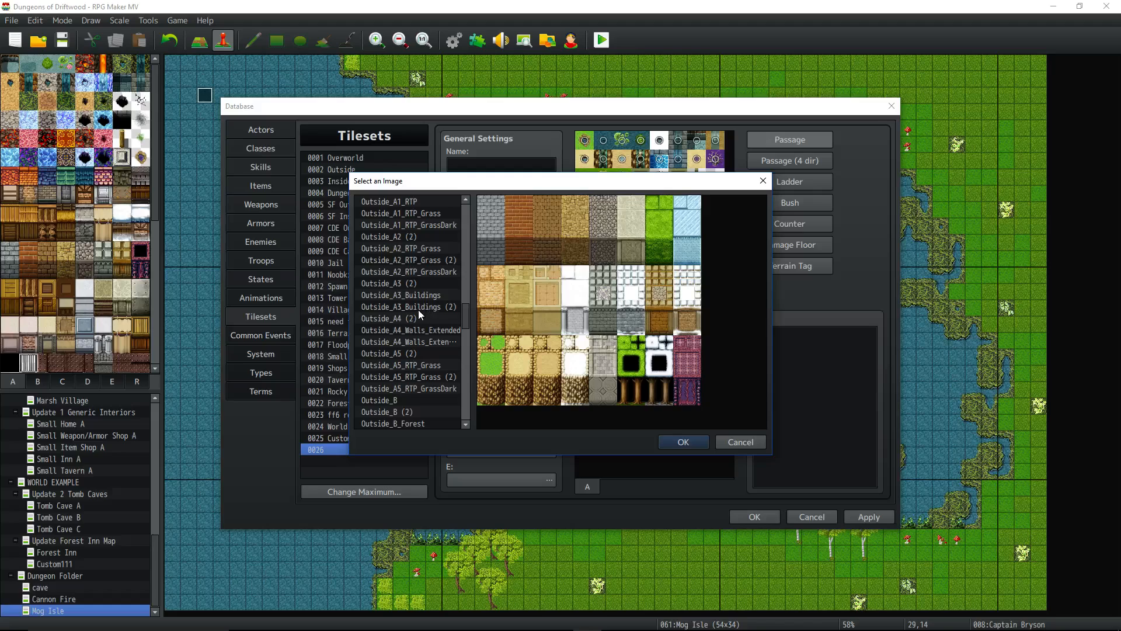
pyautogui.click(415, 319)
# - Preview the SF_Inside_A4 (2) and SF_Outside_A4 sheets for the A4 (Walls) image
pyautogui.scroll(-4, 416, 320)
pyautogui.scroll(-5, 415, 307)
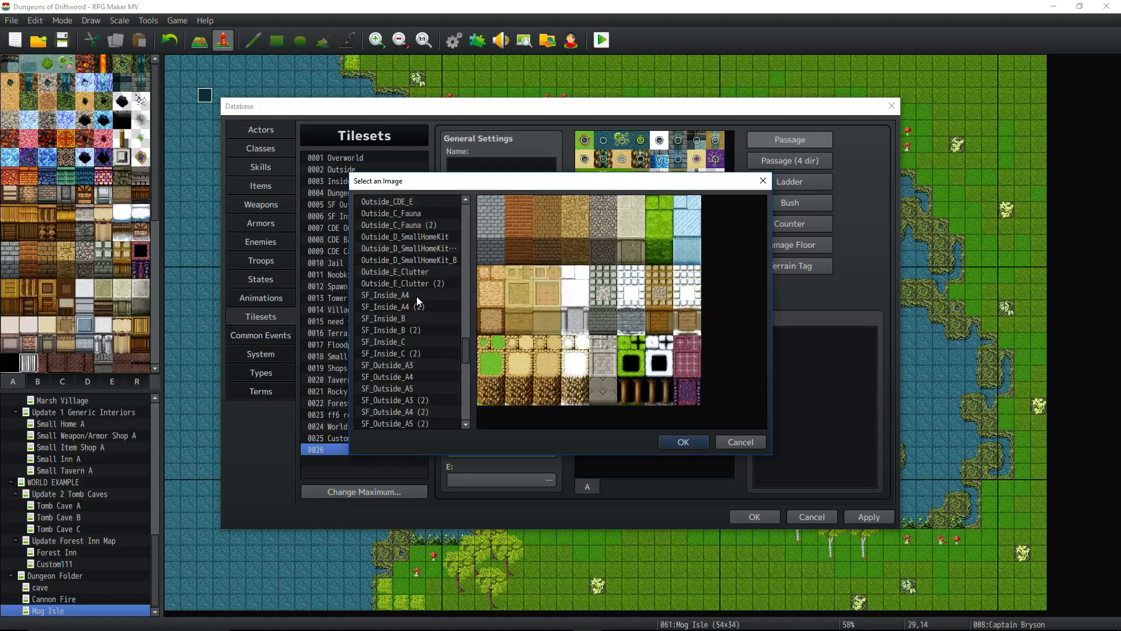
pyautogui.click(416, 297)
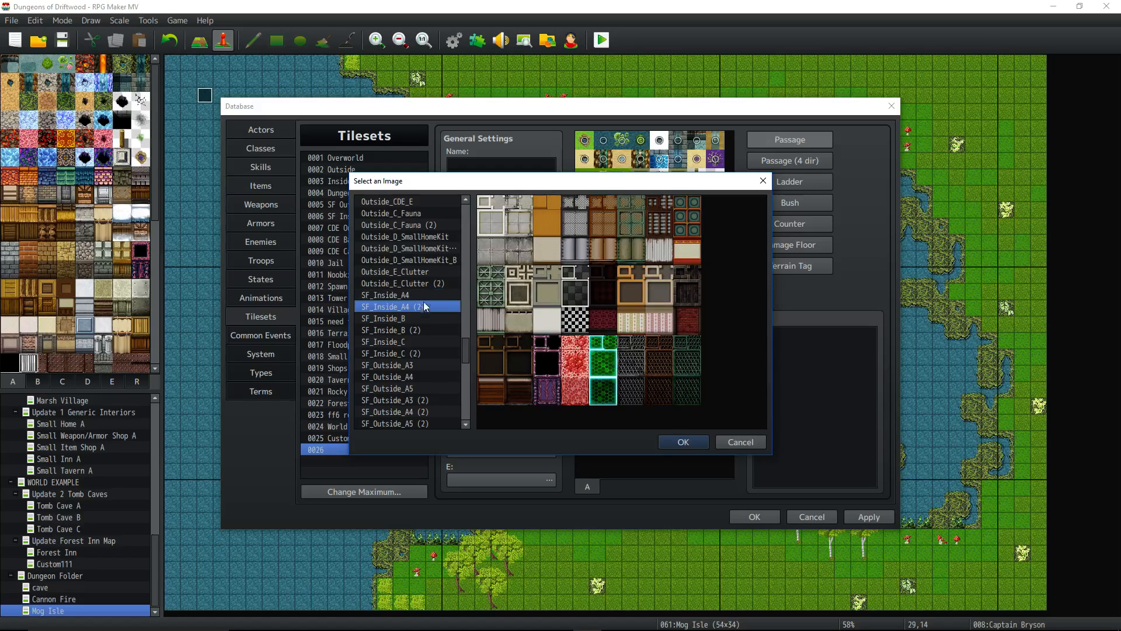
pyautogui.scroll(-1, 425, 299)
pyautogui.click(414, 353)
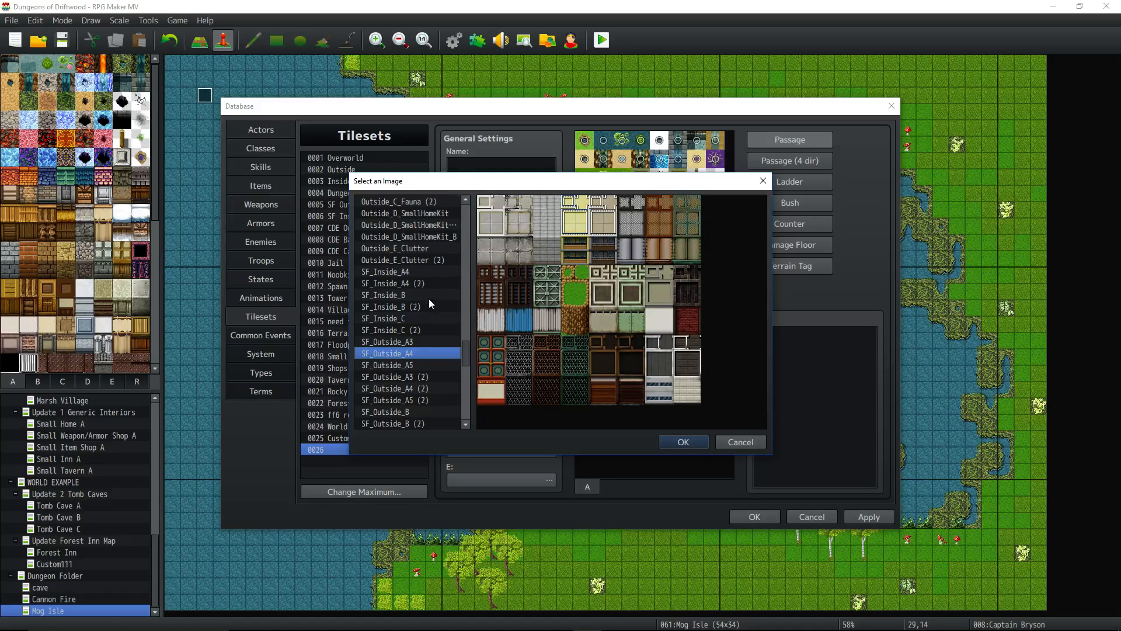
# - Preview the tilea4 and World_A1 sheets among the choices for the A4 (Walls) image
pyautogui.scroll(-1, 429, 331)
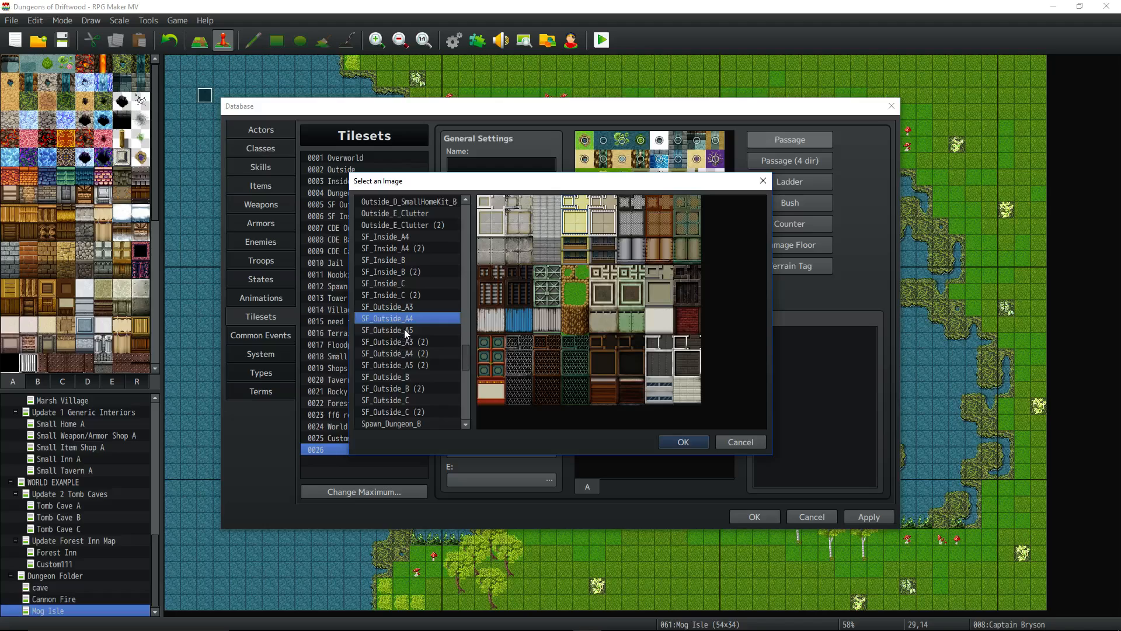
pyautogui.scroll(-6, 413, 329)
pyautogui.scroll(-5, 412, 356)
pyautogui.scroll(-1, 413, 362)
pyautogui.click(407, 364)
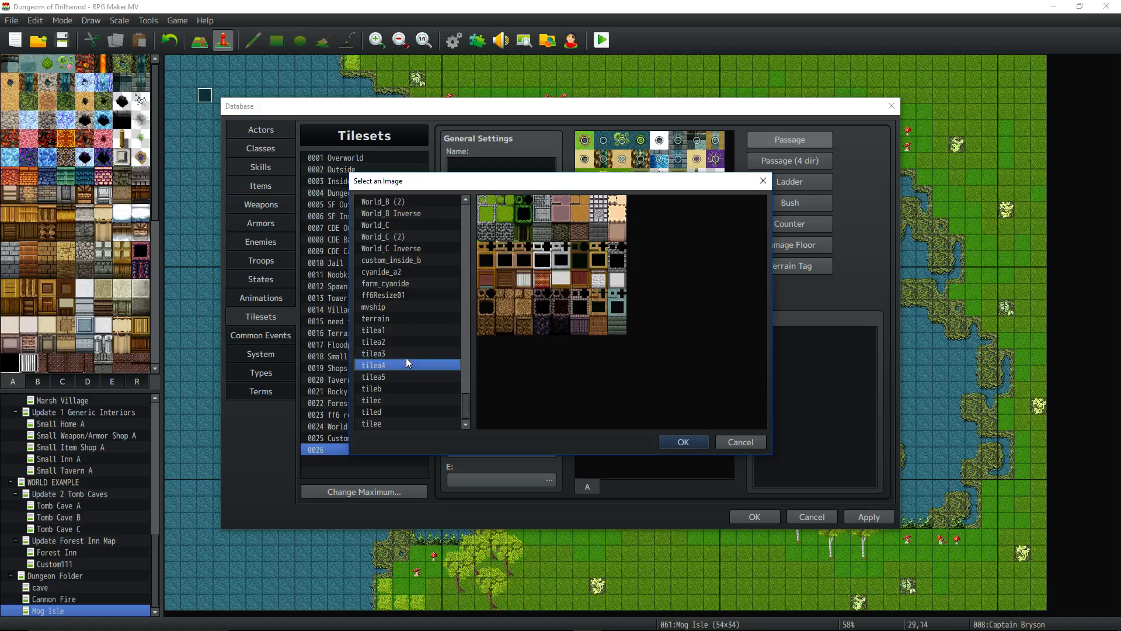
pyautogui.scroll(5, 394, 374)
pyautogui.click(407, 283)
# - Assign the SF_Inside_A4 sheet as the A4 (Walls) image of tileset 0026
pyautogui.scroll(6, 406, 304)
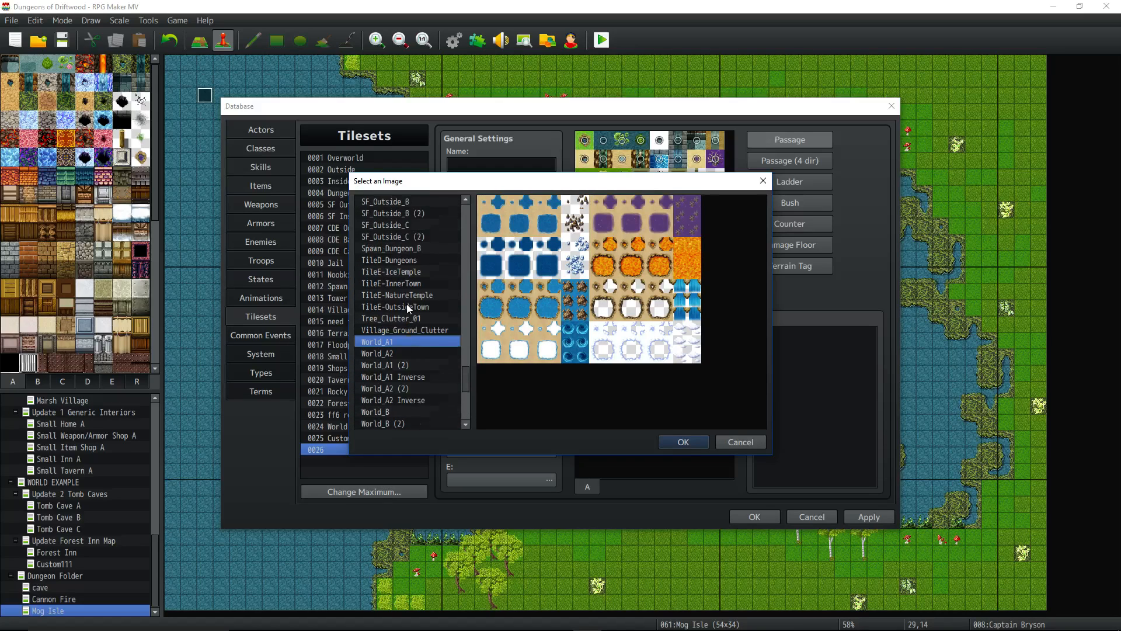
pyautogui.click(415, 295)
pyautogui.click(414, 283)
pyautogui.scroll(2, 415, 280)
pyautogui.click(415, 271)
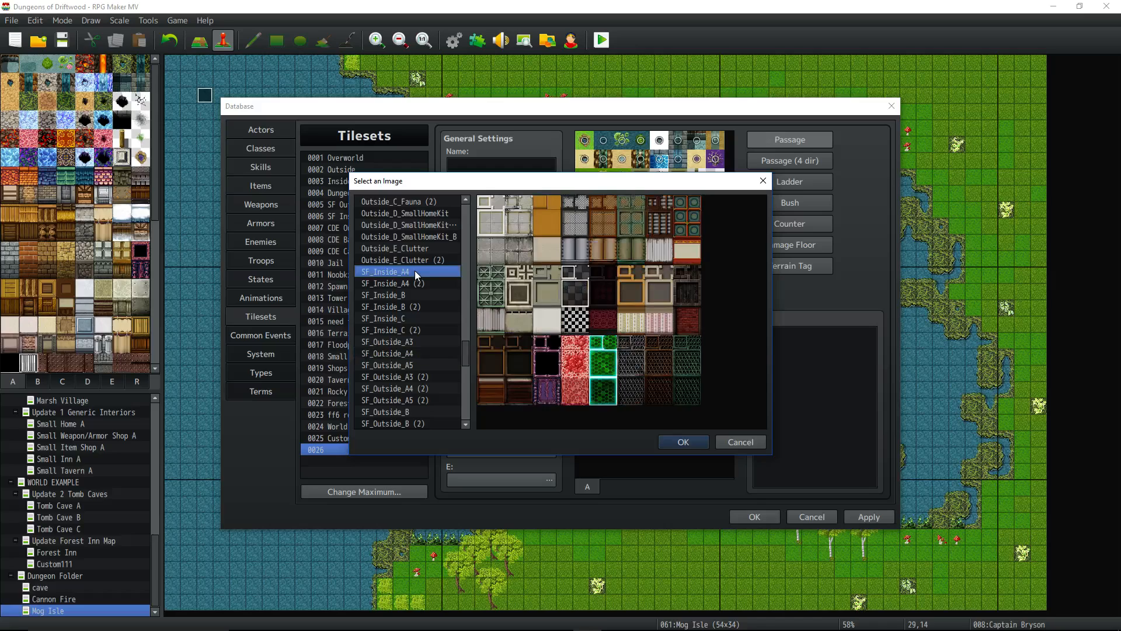
pyautogui.click(684, 442)
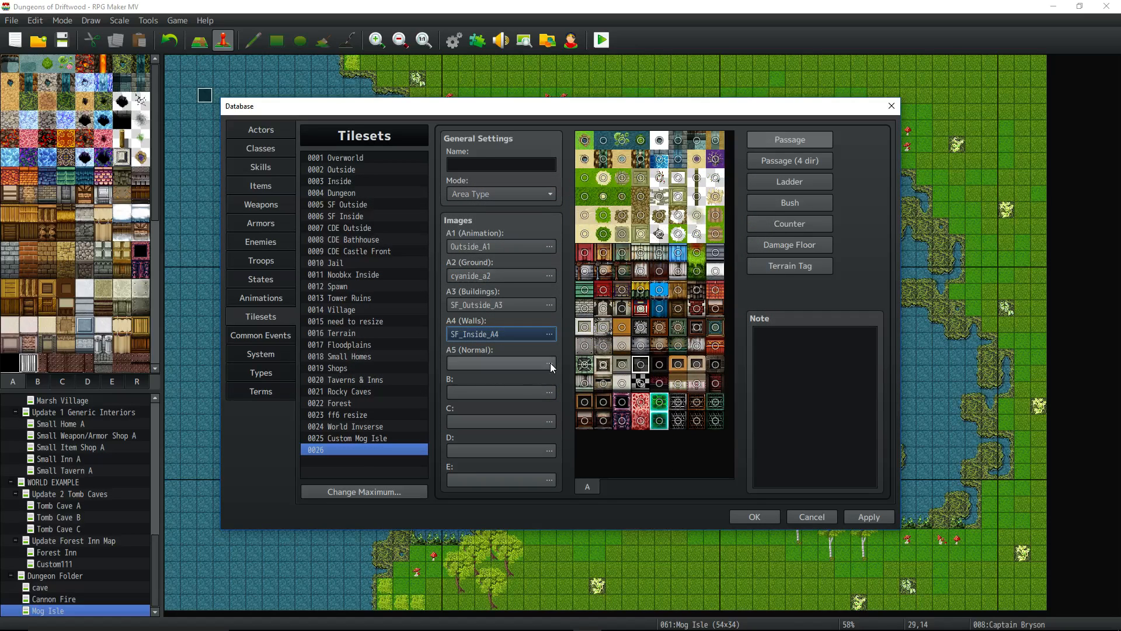
# - Preview the Cave_A5, Dungeon_A5 and Dungeon_A5 (2) sheets for the A5 (Normal) image of tileset 0026
pyautogui.click(549, 362)
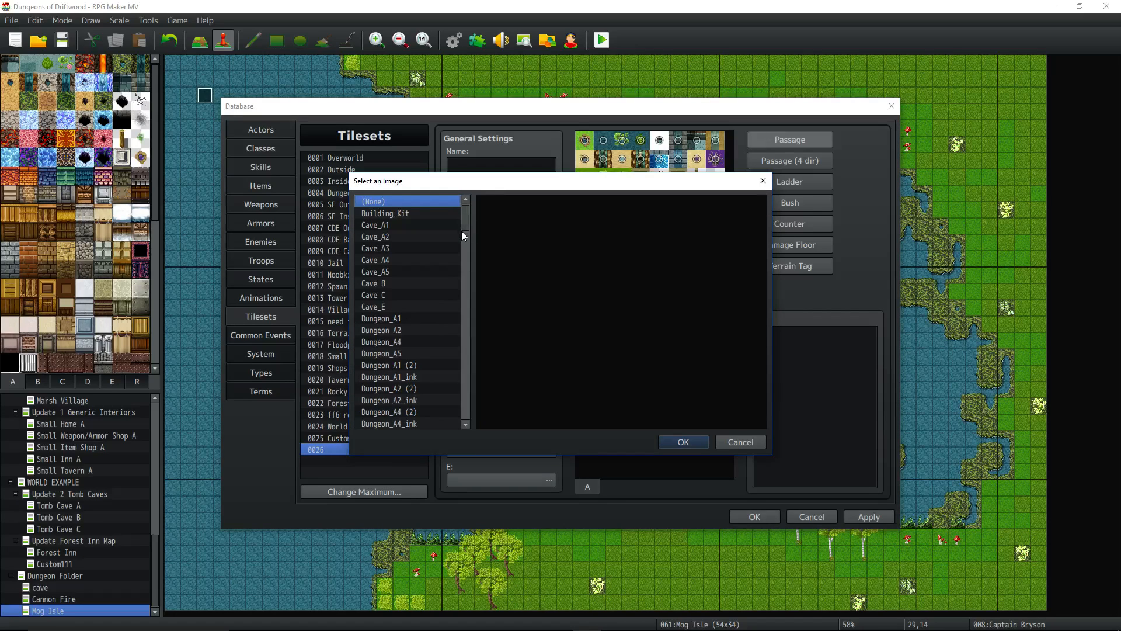
pyautogui.scroll(-1, 461, 230)
pyautogui.click(391, 238)
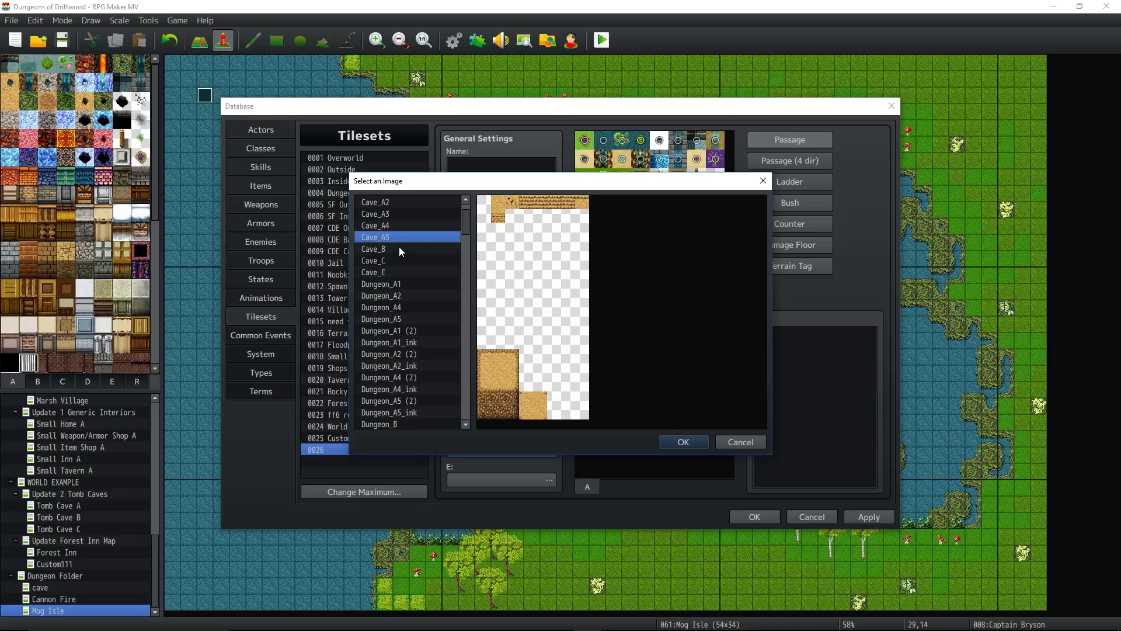
pyautogui.scroll(-1, 412, 269)
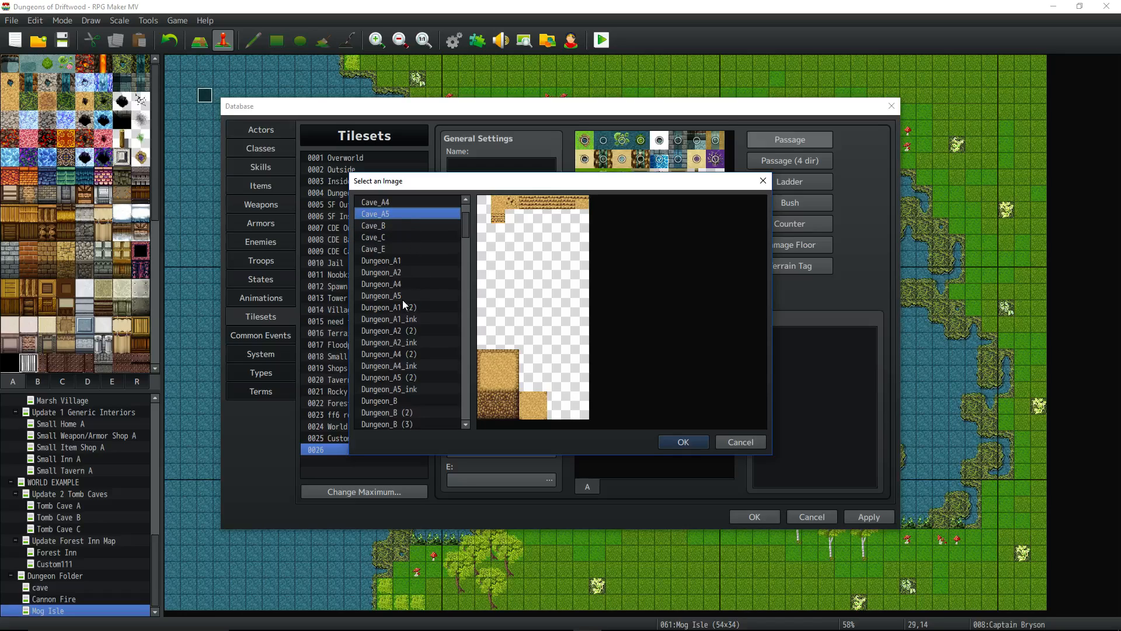
pyautogui.click(405, 296)
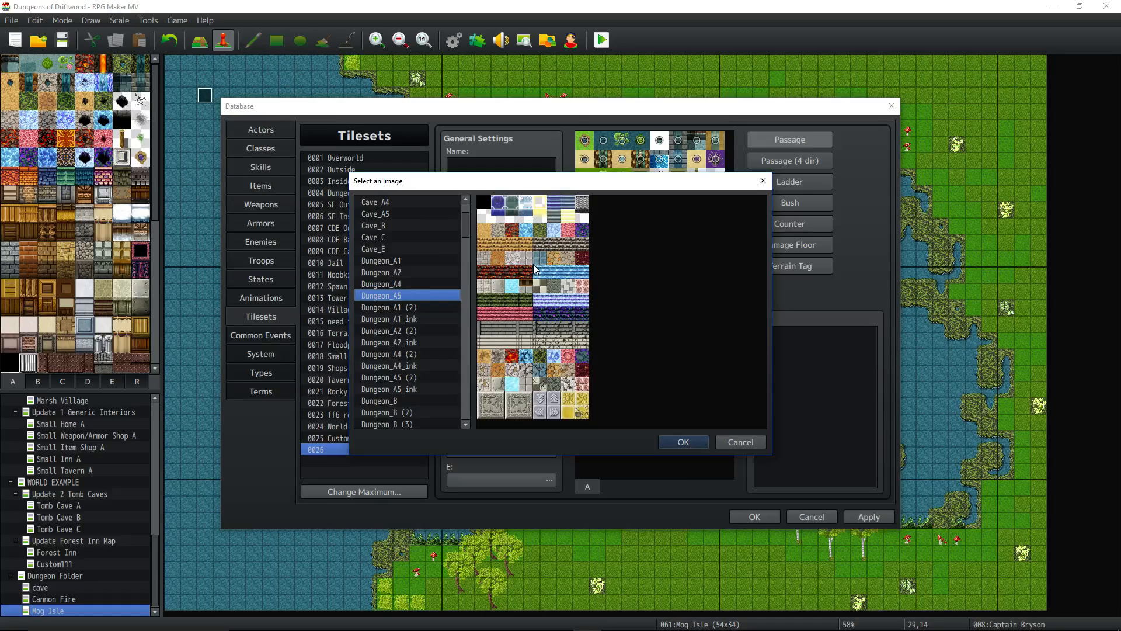
pyautogui.scroll(-1, 392, 308)
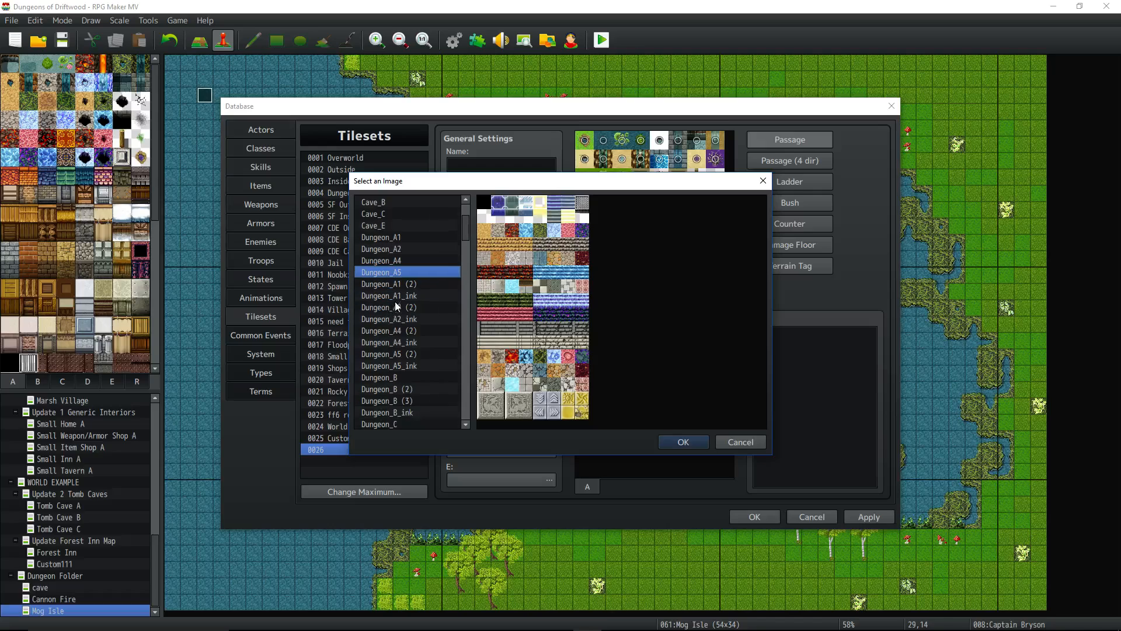
pyautogui.scroll(-1, 430, 300)
pyautogui.click(425, 330)
pyautogui.scroll(-2, 424, 324)
pyautogui.scroll(-3, 418, 319)
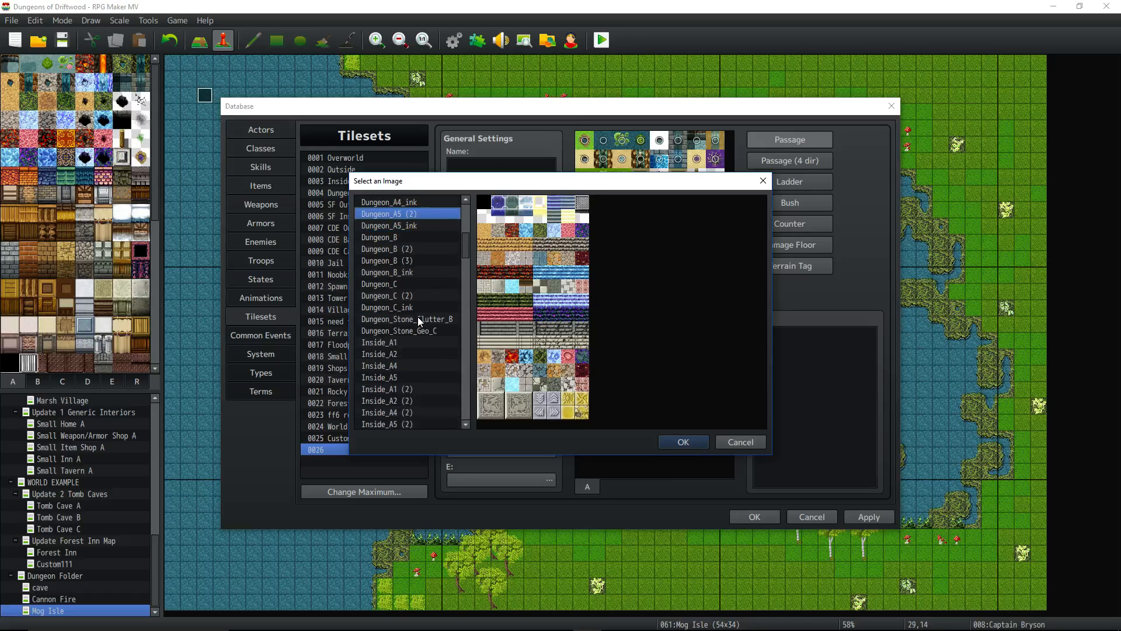
# - Preview both Inside_A5 sheets and both Interior_A5 sheets for the A5 (Normal) image
pyautogui.click(406, 342)
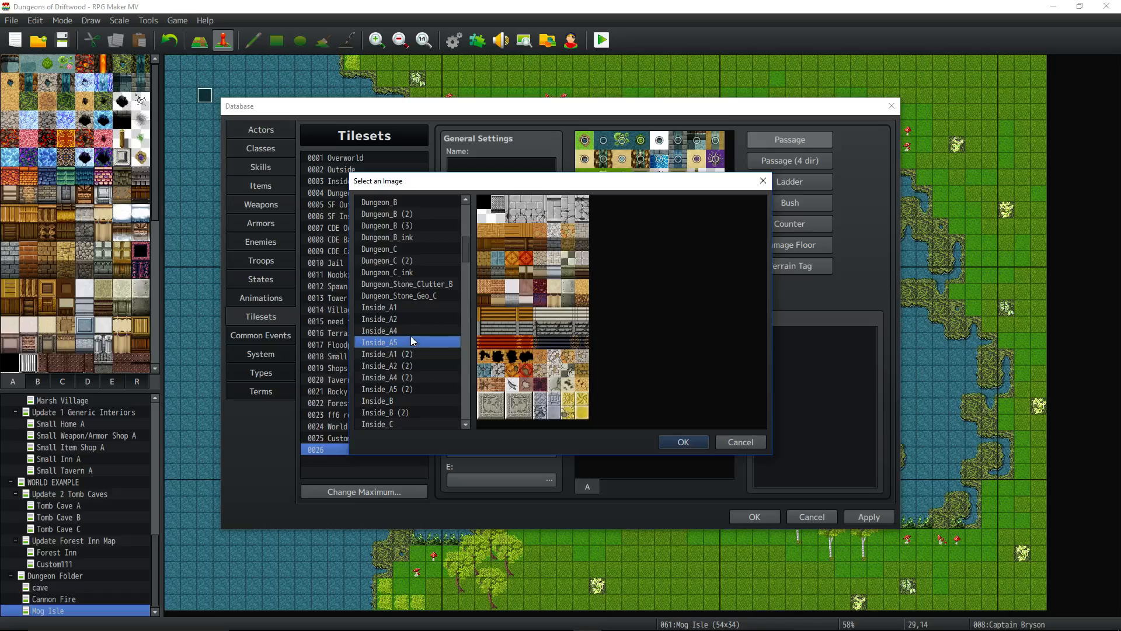
pyautogui.scroll(-2, 411, 335)
pyautogui.click(411, 327)
pyautogui.scroll(-2, 411, 327)
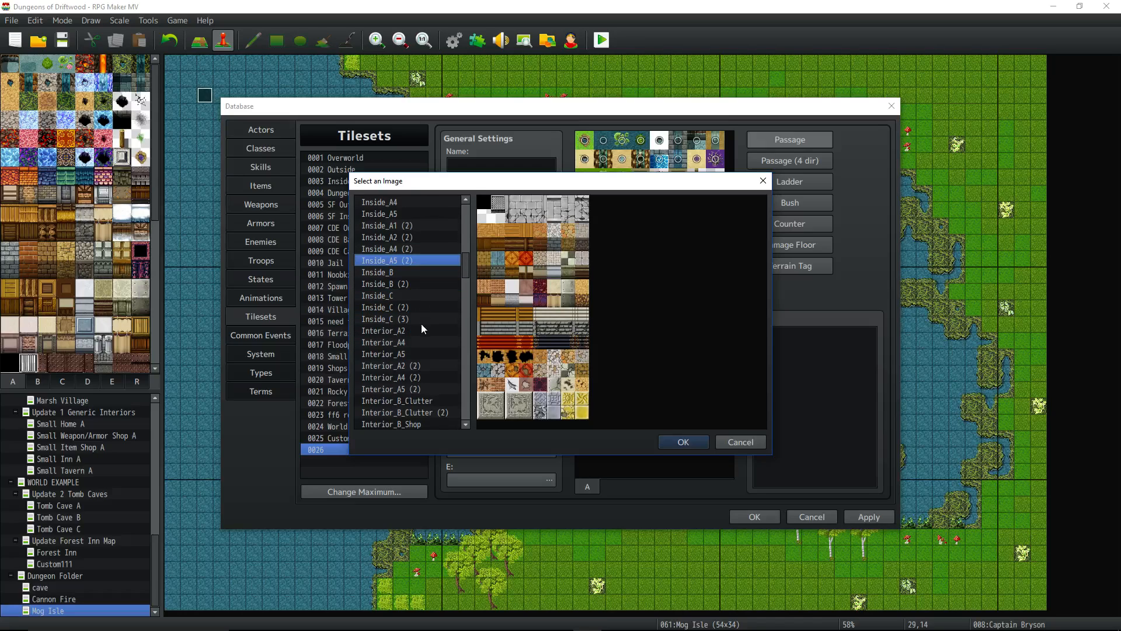
pyautogui.click(408, 352)
pyautogui.scroll(-2, 418, 345)
pyautogui.click(418, 318)
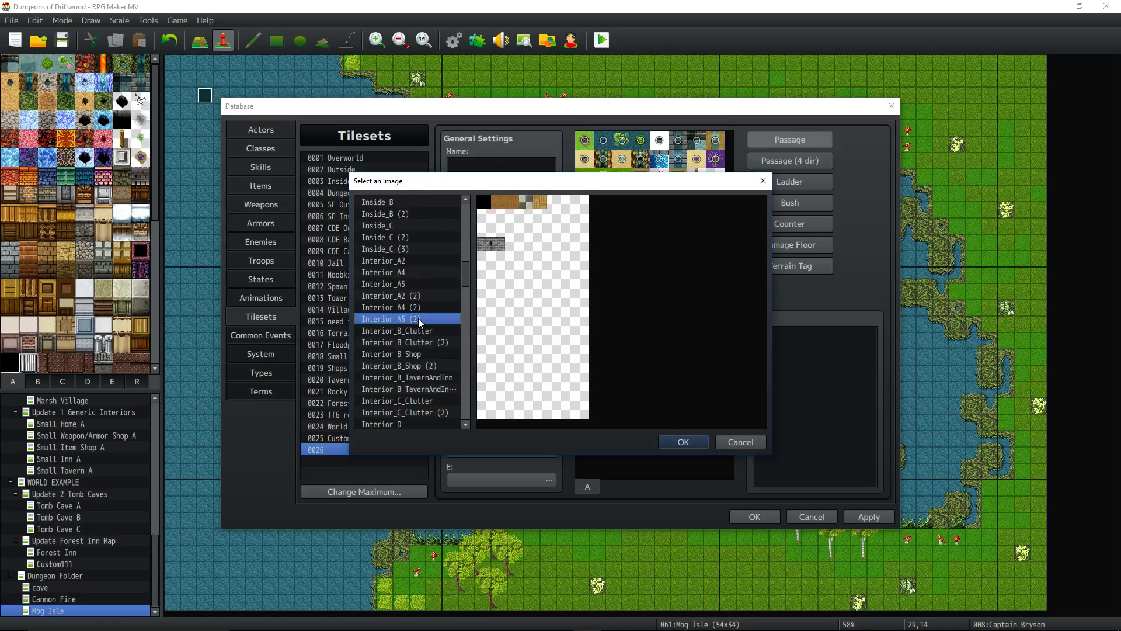
pyautogui.scroll(-2, 418, 318)
pyautogui.scroll(-3, 419, 332)
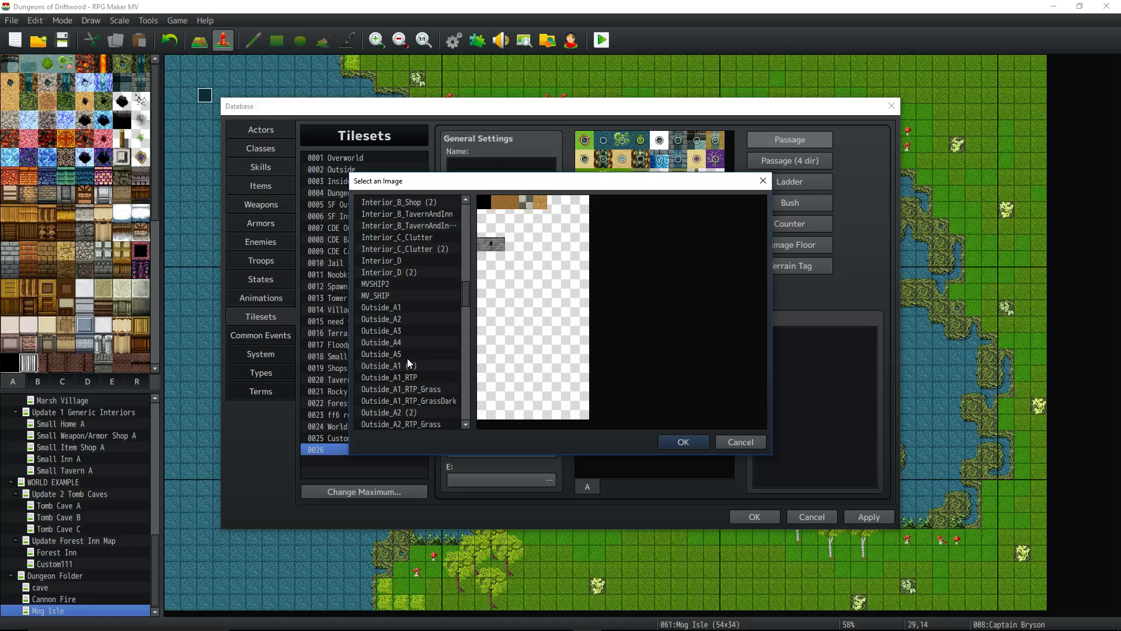
# - Preview the Outside_A5 and Outside_A5 (2) sheets for the A5 (Normal) image
pyautogui.click(407, 354)
pyautogui.scroll(-2, 409, 346)
pyautogui.scroll(-1, 430, 309)
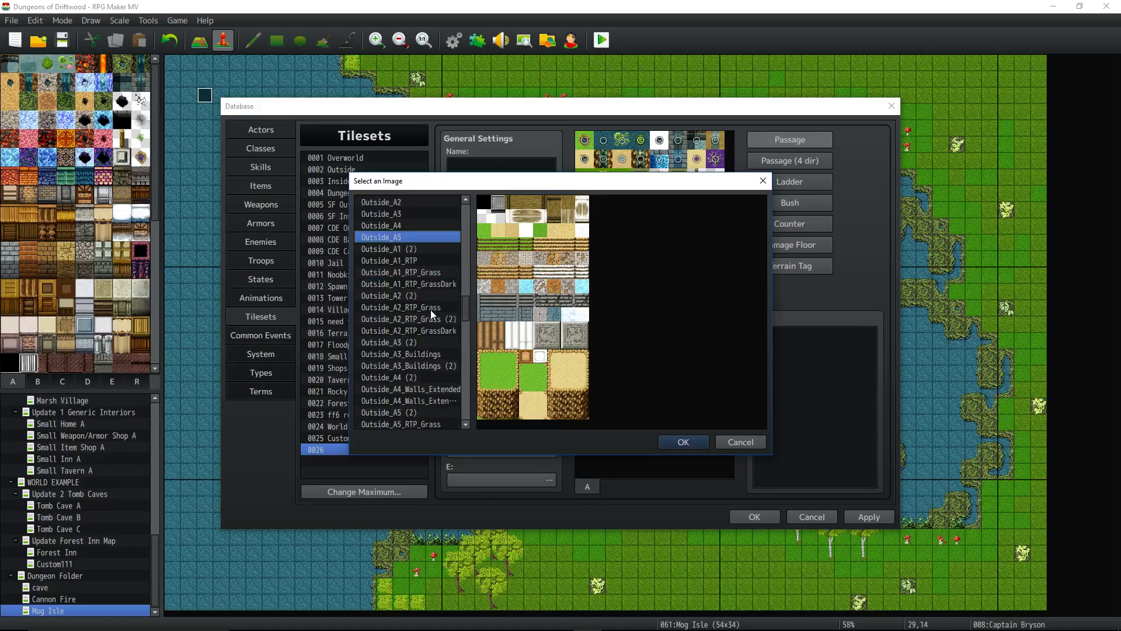
pyautogui.scroll(-1, 419, 337)
pyautogui.scroll(-1, 415, 350)
pyautogui.click(414, 365)
pyautogui.scroll(-4, 415, 354)
pyautogui.scroll(-5, 419, 323)
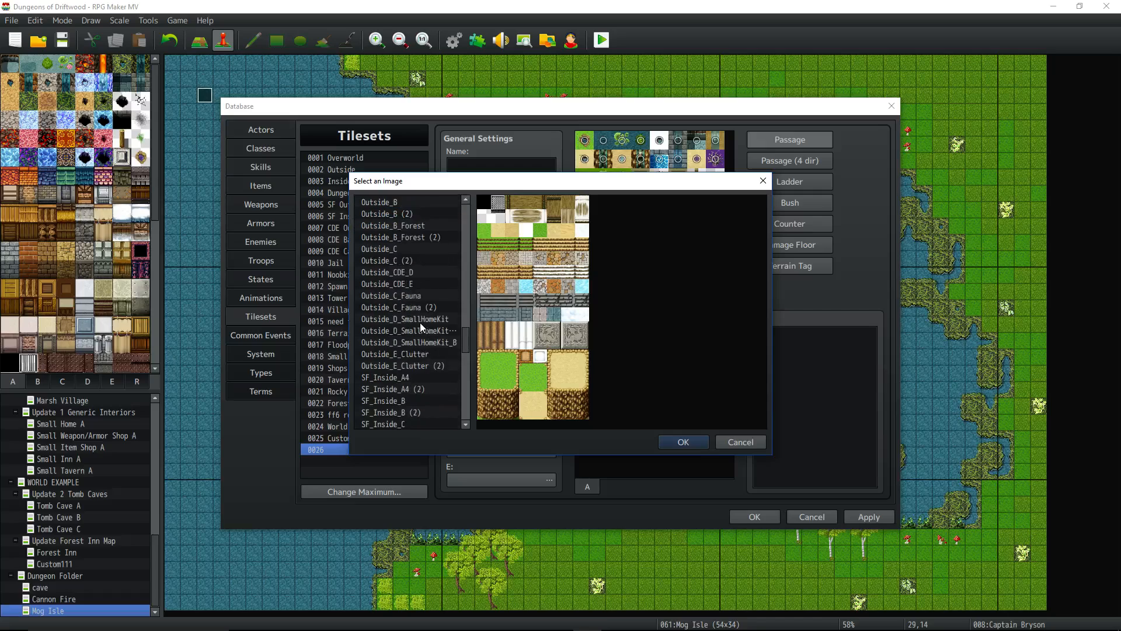
# - Preview the SF_Outside_A5 and tilea5 sheets among the choices for the A5 (Normal) image
pyautogui.scroll(-1, 419, 328)
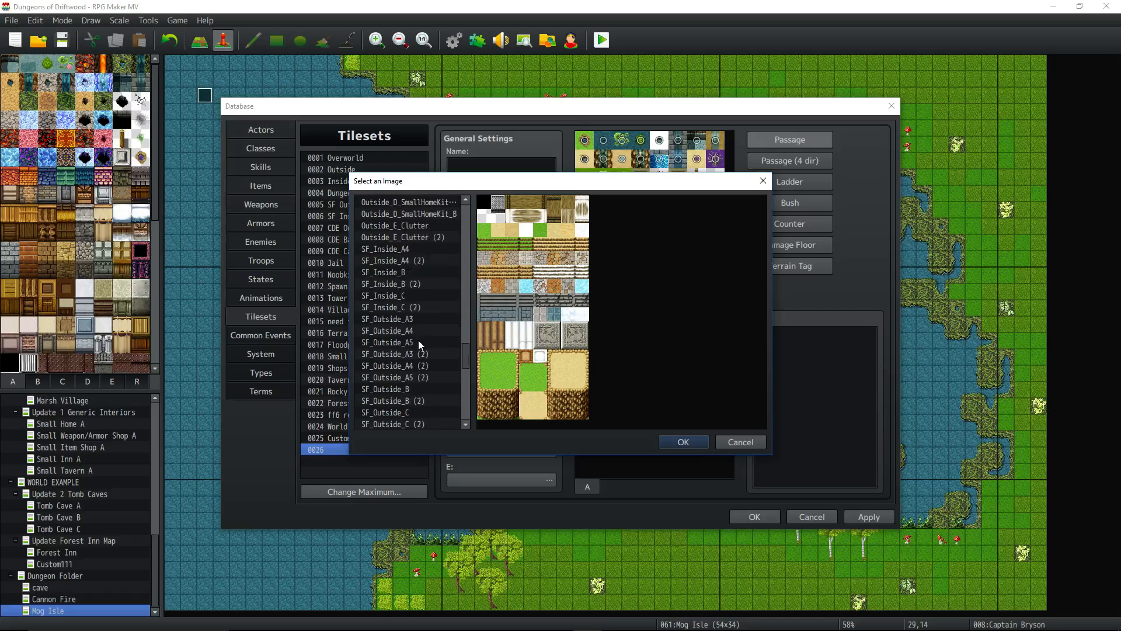
pyautogui.click(418, 340)
pyautogui.scroll(-1, 418, 336)
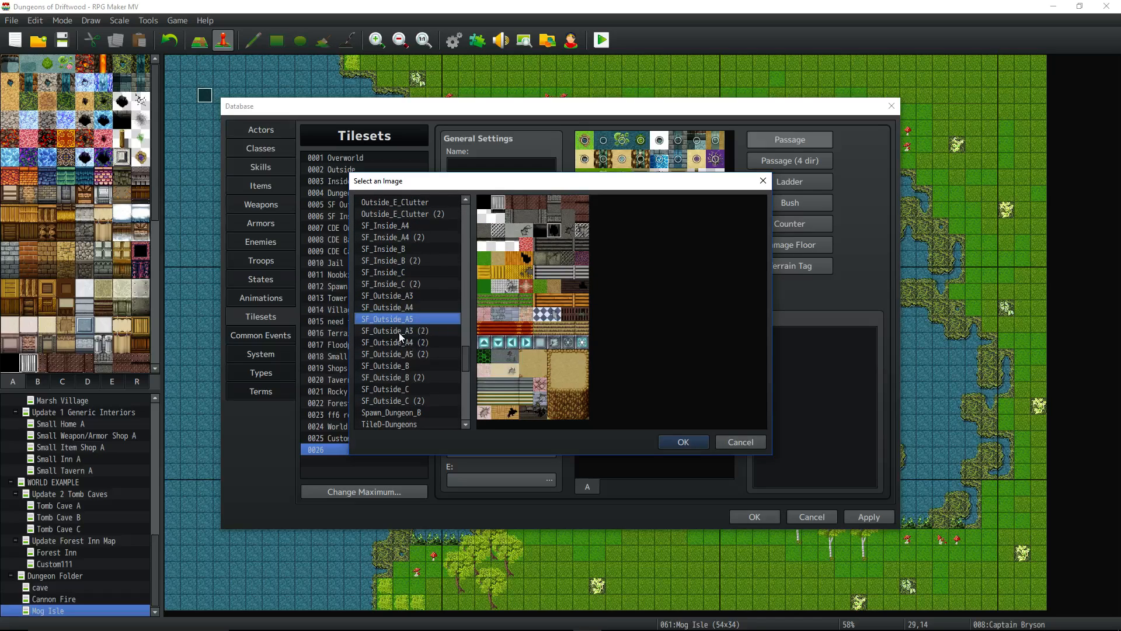
pyautogui.scroll(-1, 400, 336)
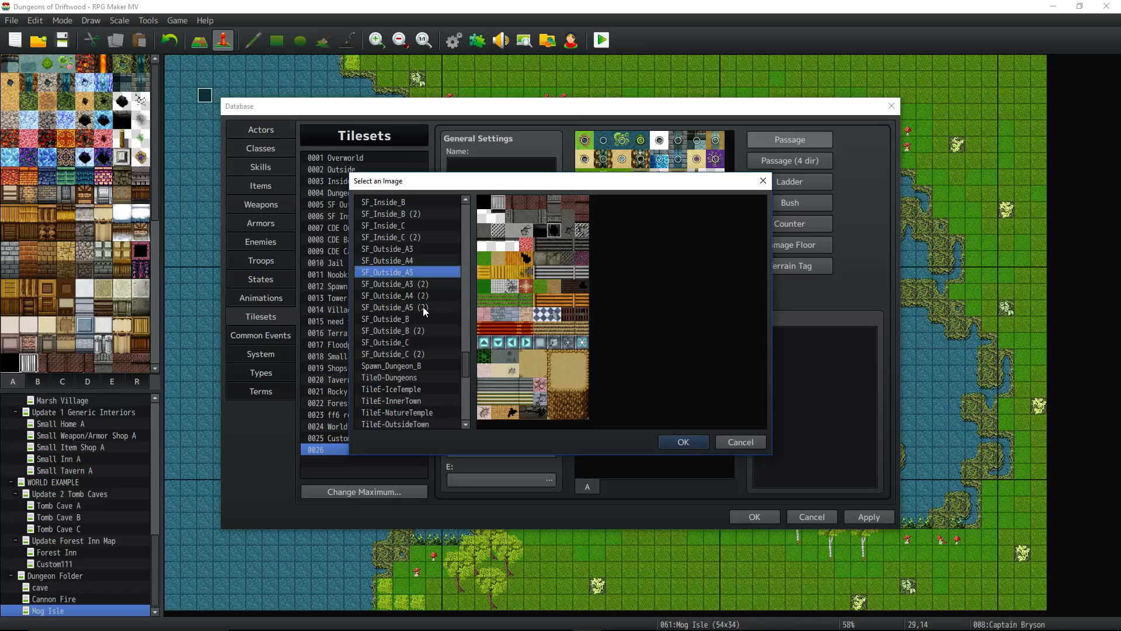
pyautogui.scroll(-4, 426, 317)
pyautogui.scroll(-5, 427, 328)
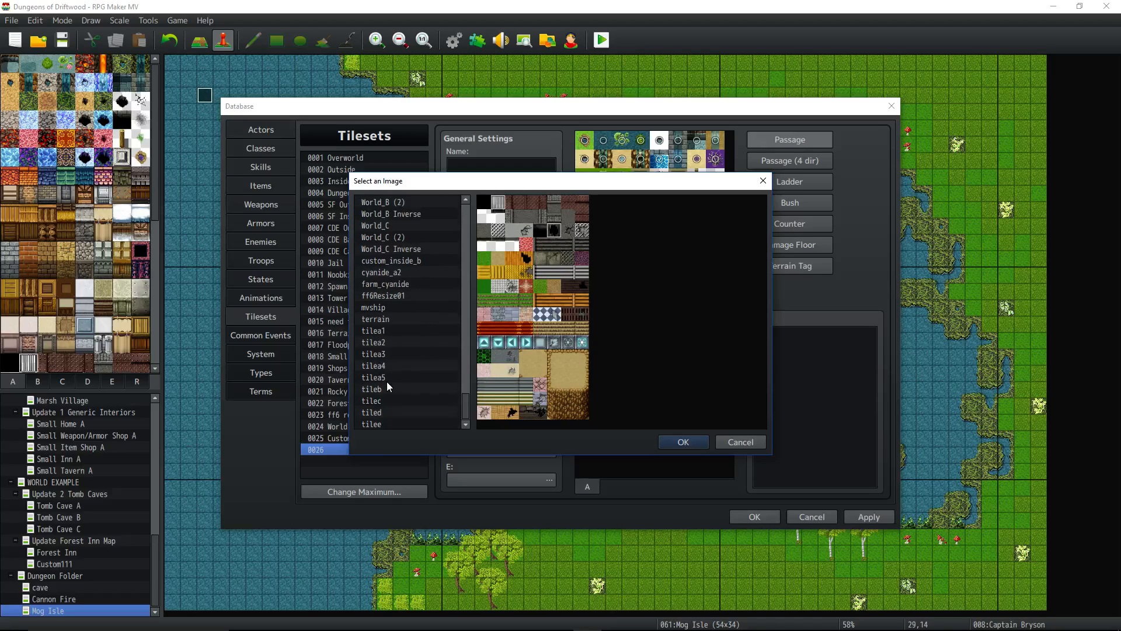
pyautogui.click(386, 381)
pyautogui.scroll(9, 403, 353)
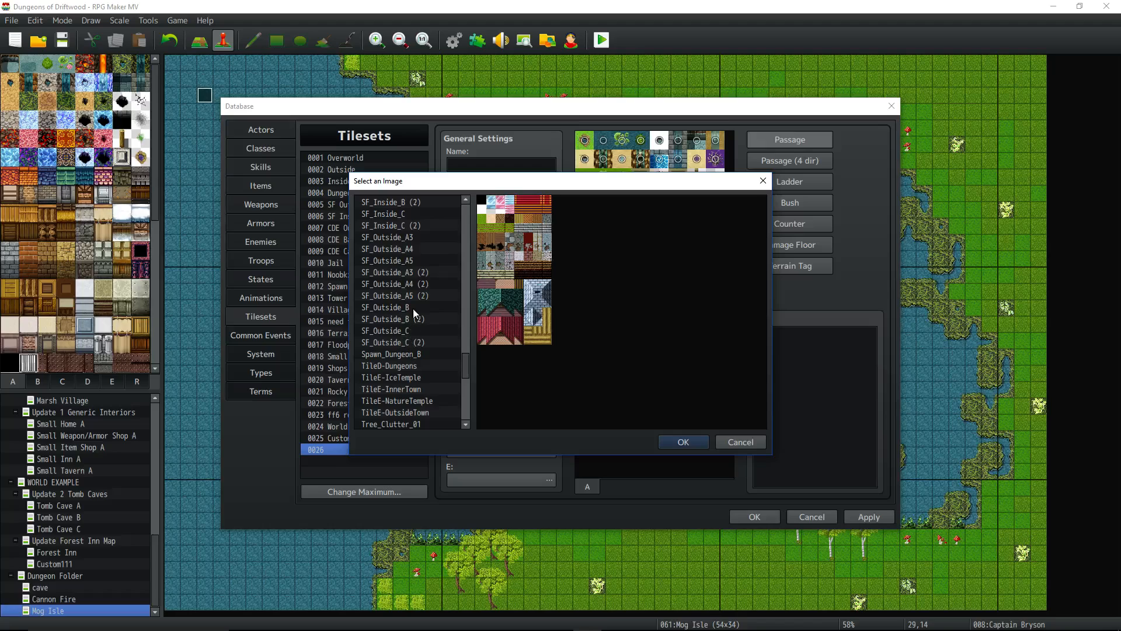
# - Assign the SF_Outside_A5 sheet as the A5 (Normal) image of tileset 0026
pyautogui.click(415, 296)
pyautogui.scroll(2, 419, 297)
pyautogui.click(412, 329)
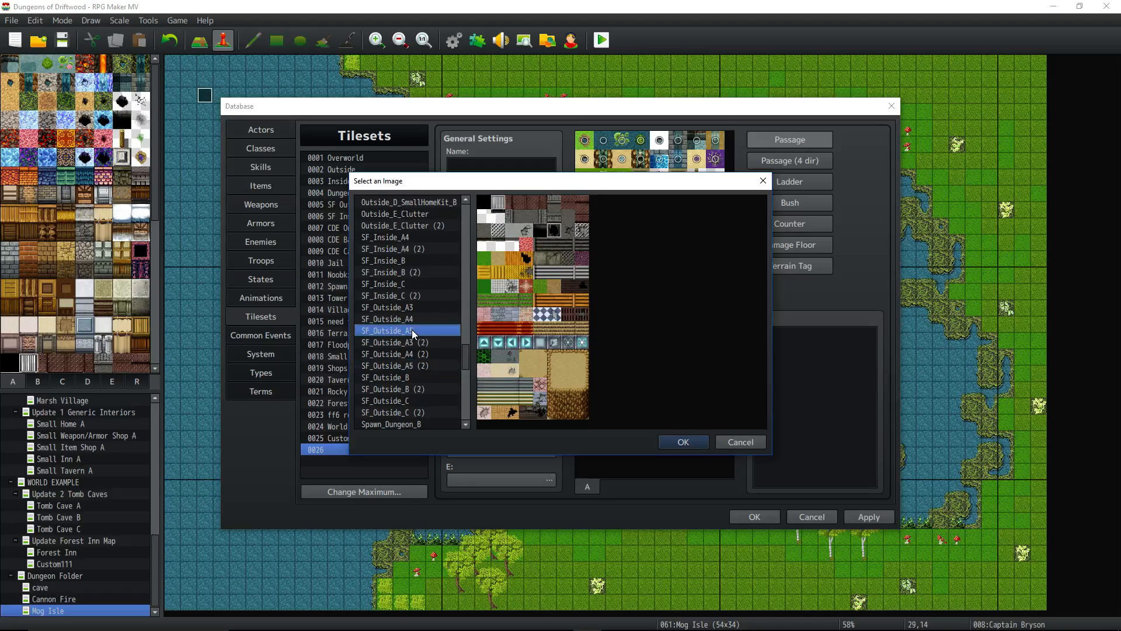
pyautogui.scroll(2, 412, 330)
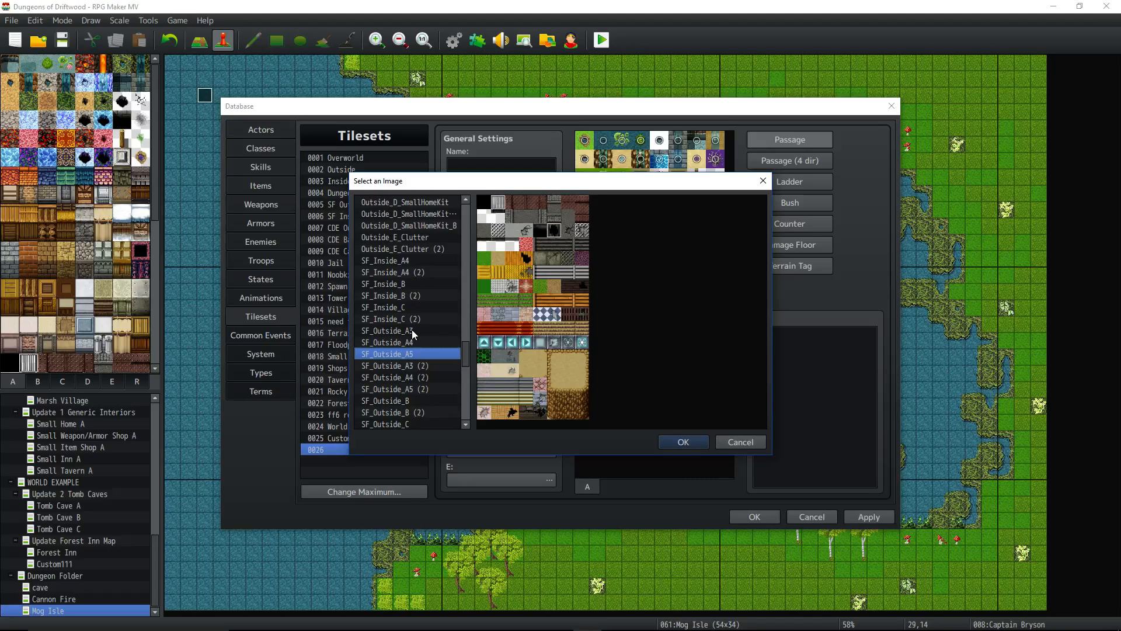
pyautogui.click(685, 442)
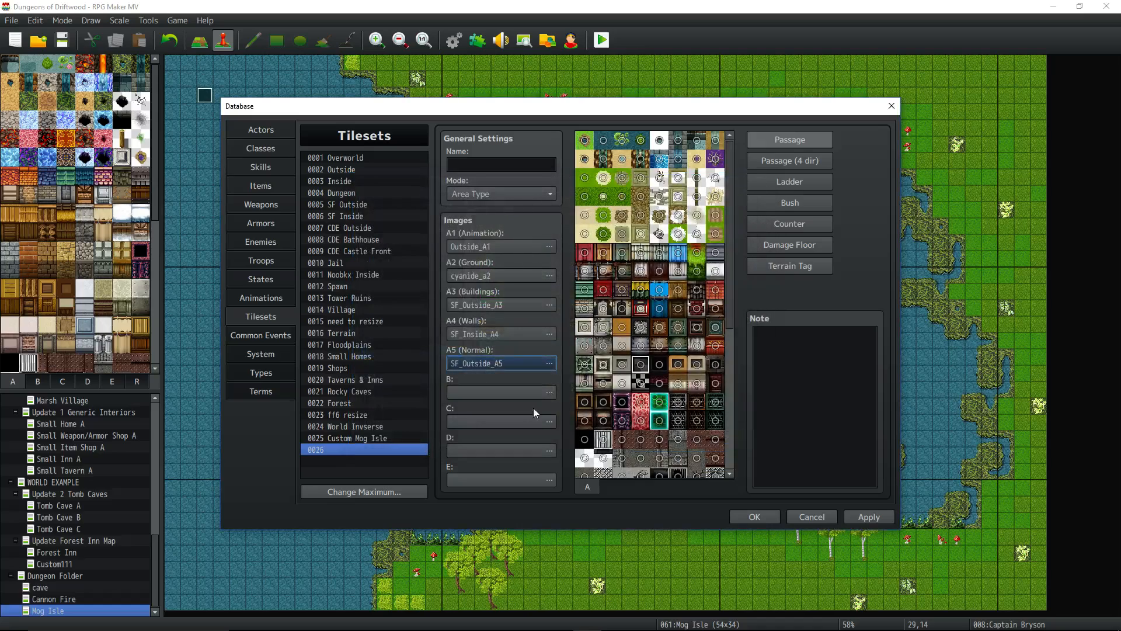
# - Preview the Cave_B and Dungeon_B sheets for the B image of tileset 0026
pyautogui.click(549, 392)
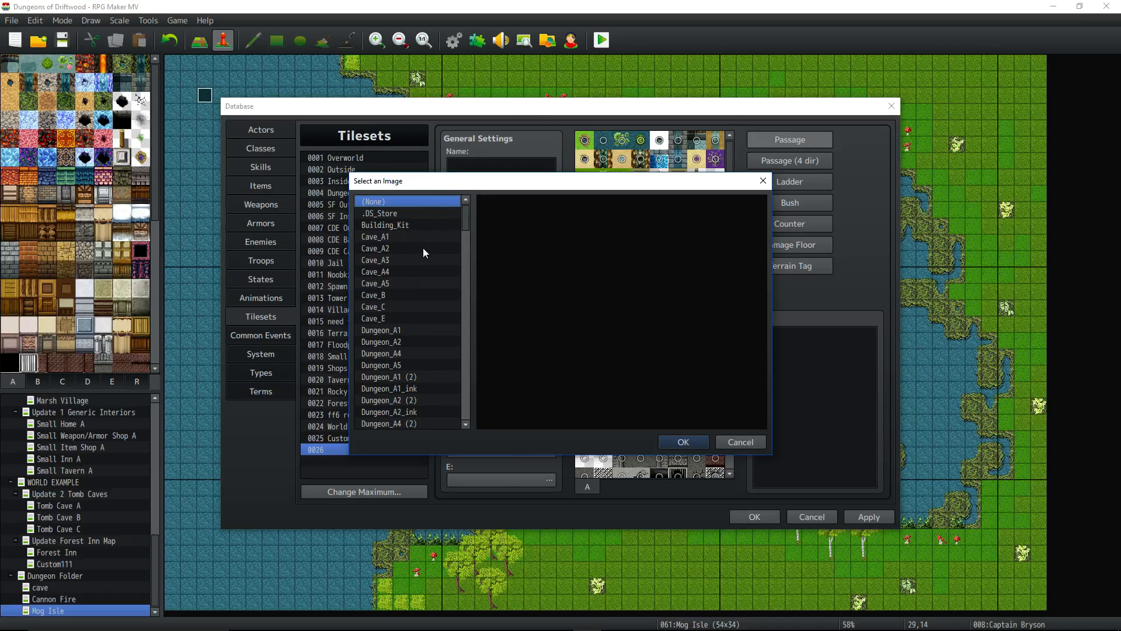
pyautogui.click(398, 295)
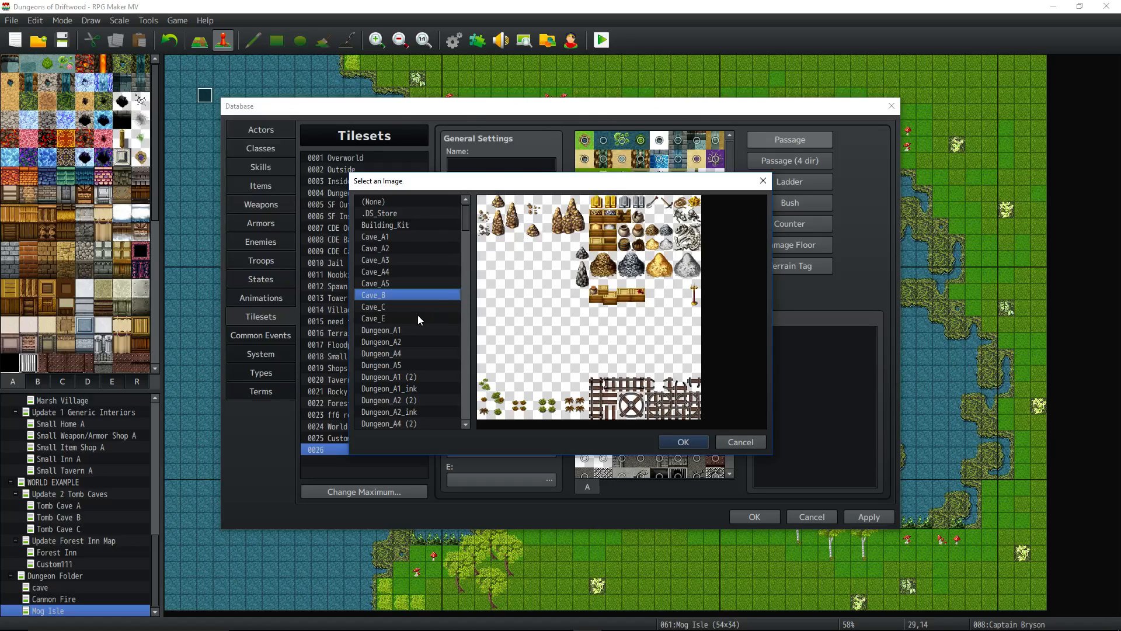
pyautogui.scroll(-1, 401, 296)
pyautogui.scroll(-3, 402, 268)
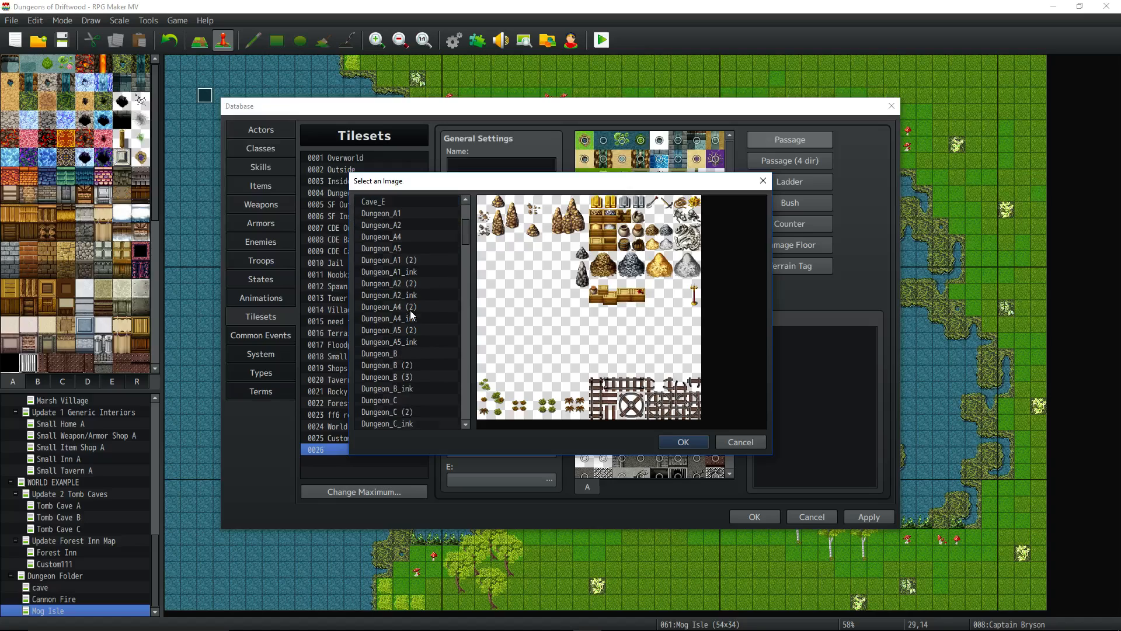
pyautogui.click(404, 344)
pyautogui.scroll(-1, 406, 327)
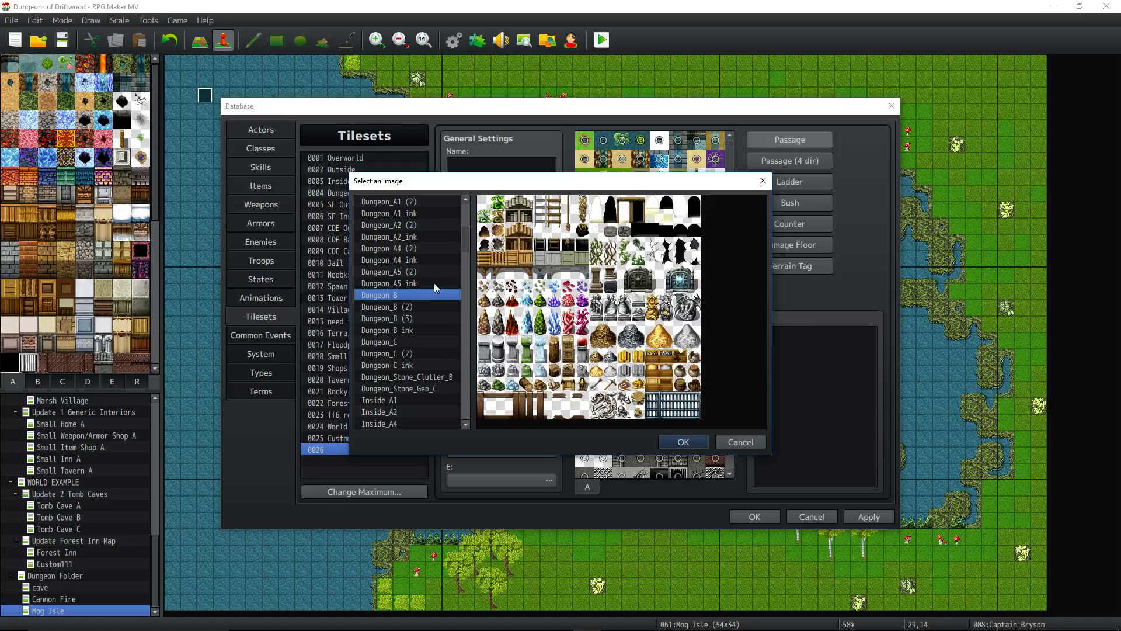
# - Preview the Dungeon_B (2) sheet and compare Dungeon_B (3) with Dungeon_B_ink for the B image
pyautogui.scroll(-1, 424, 280)
pyautogui.click(418, 283)
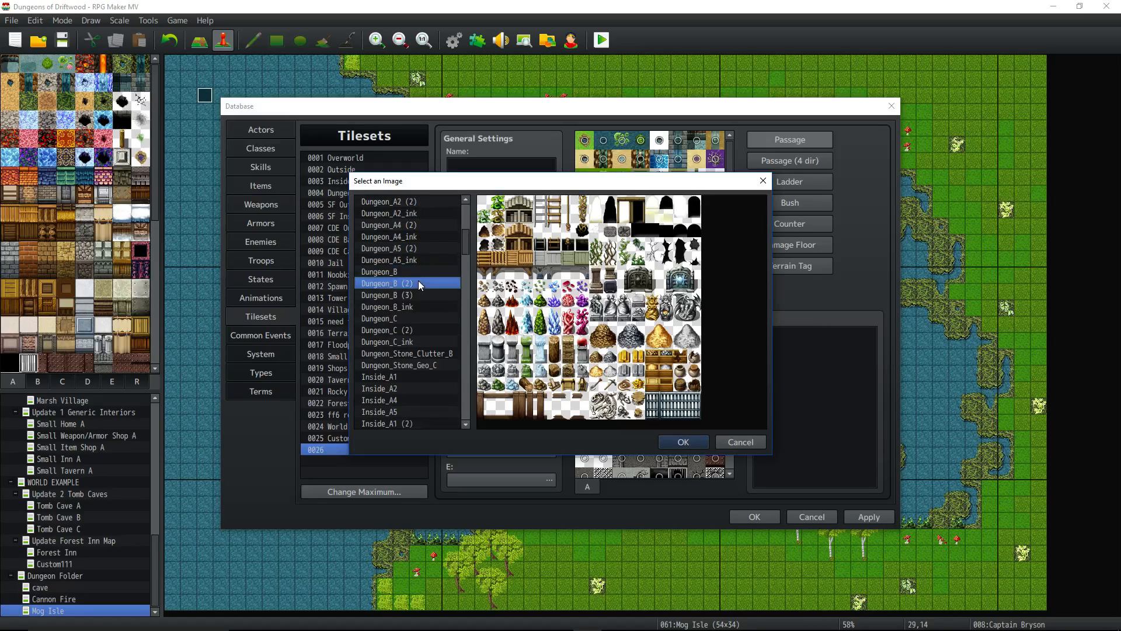
pyautogui.click(414, 295)
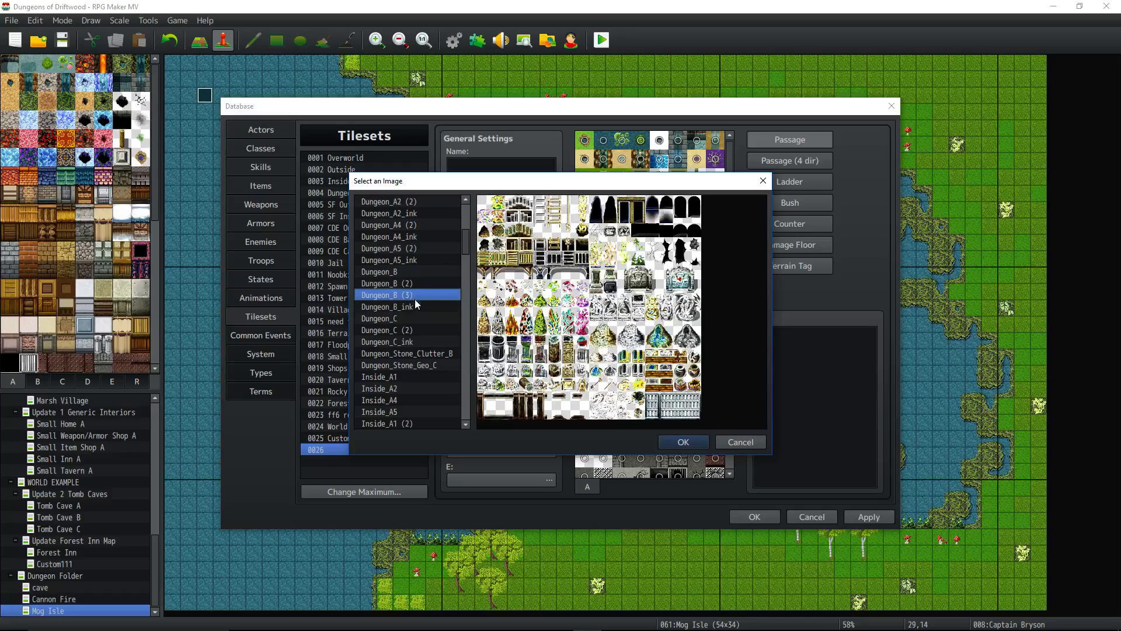
pyautogui.click(413, 305)
pyautogui.click(413, 296)
pyautogui.click(412, 305)
pyautogui.click(415, 295)
pyautogui.click(416, 307)
pyautogui.scroll(-2, 416, 307)
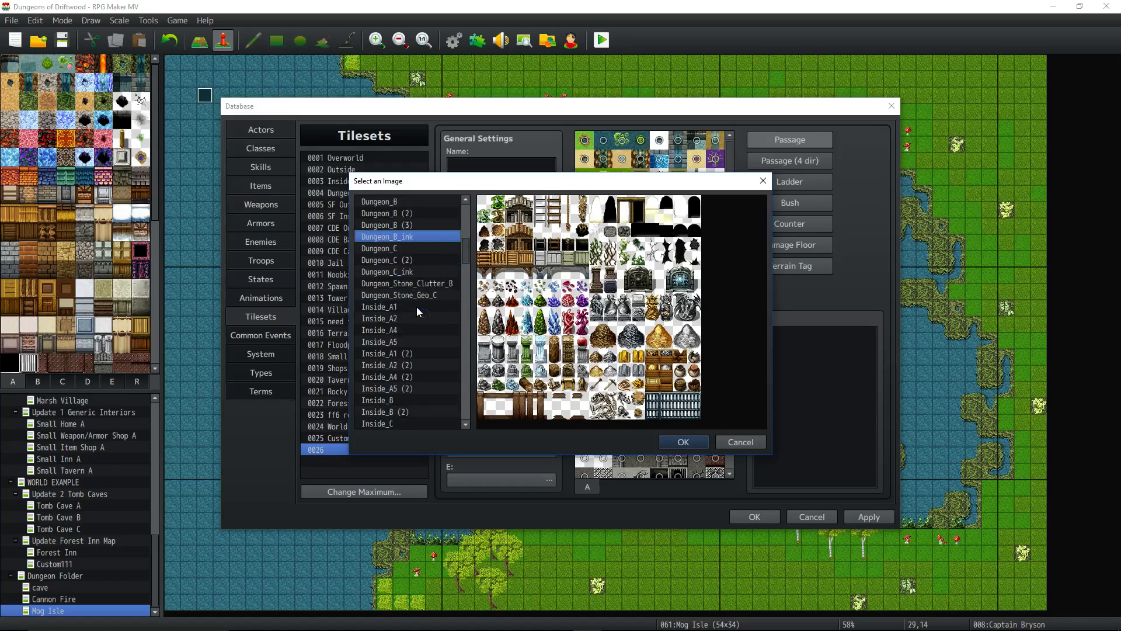
# - Preview the Inside_B sheet for the B image
pyautogui.scroll(-2, 408, 327)
pyautogui.click(405, 353)
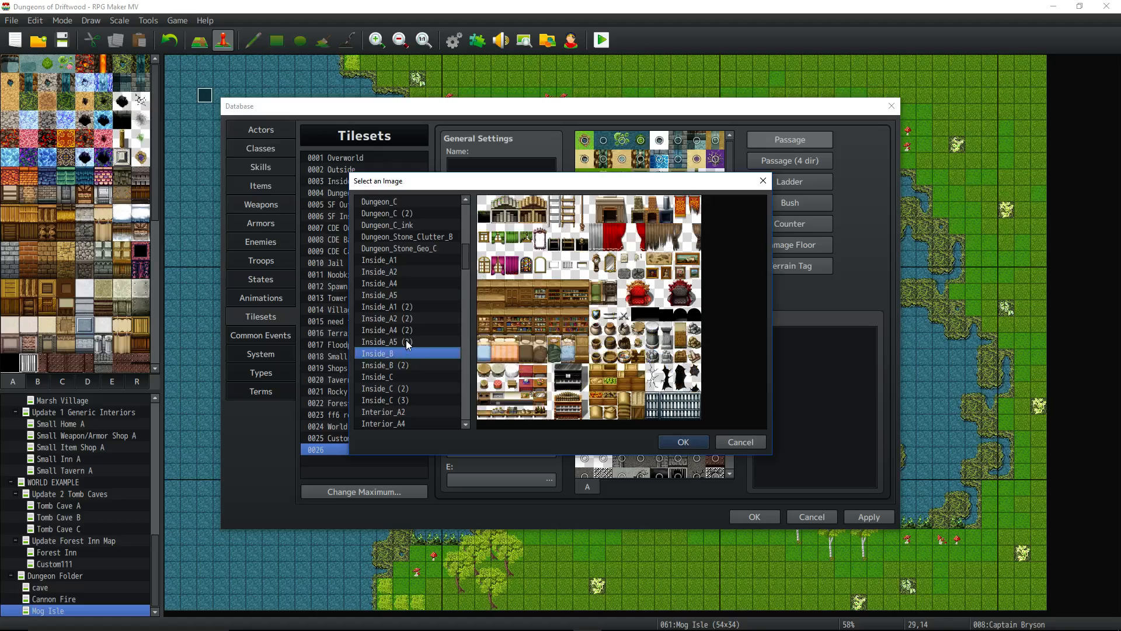
pyautogui.scroll(-3, 411, 318)
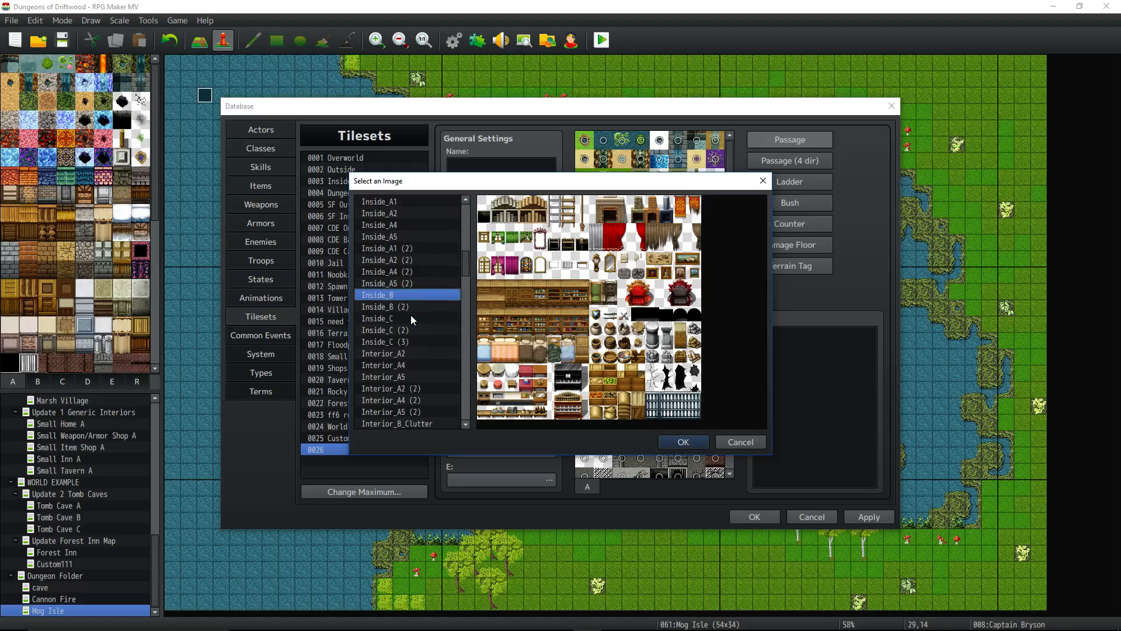
pyautogui.scroll(-2, 411, 349)
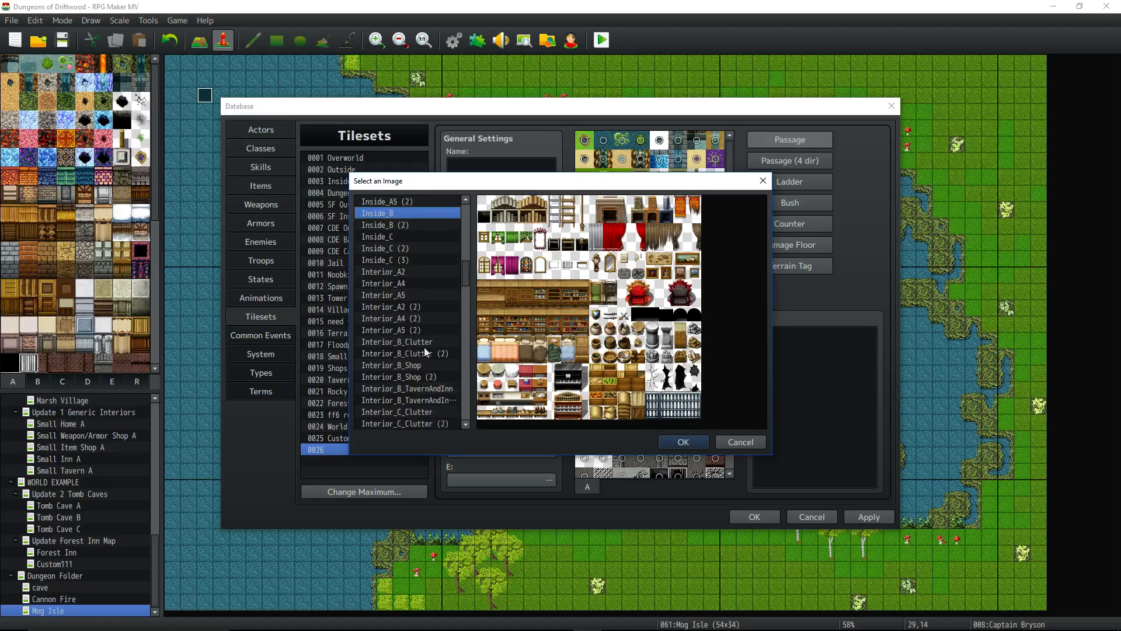
pyautogui.scroll(-2, 411, 359)
# - Preview the Interior_B_Clutter sheet and both Interior_B_Shop sheets for the B image
pyautogui.click(421, 296)
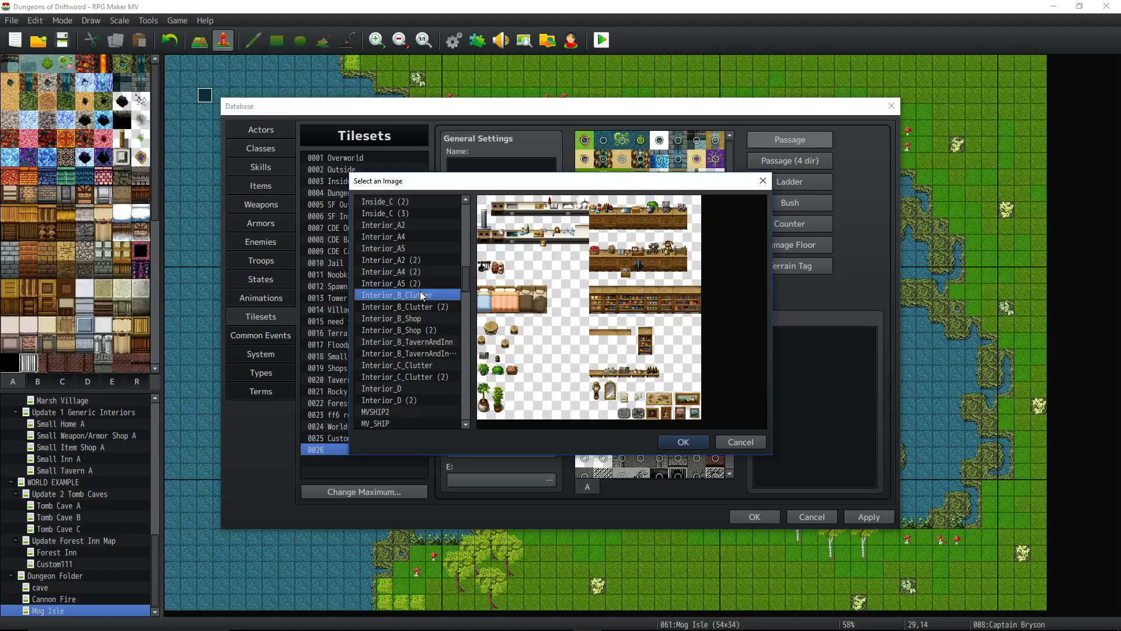
pyautogui.click(413, 316)
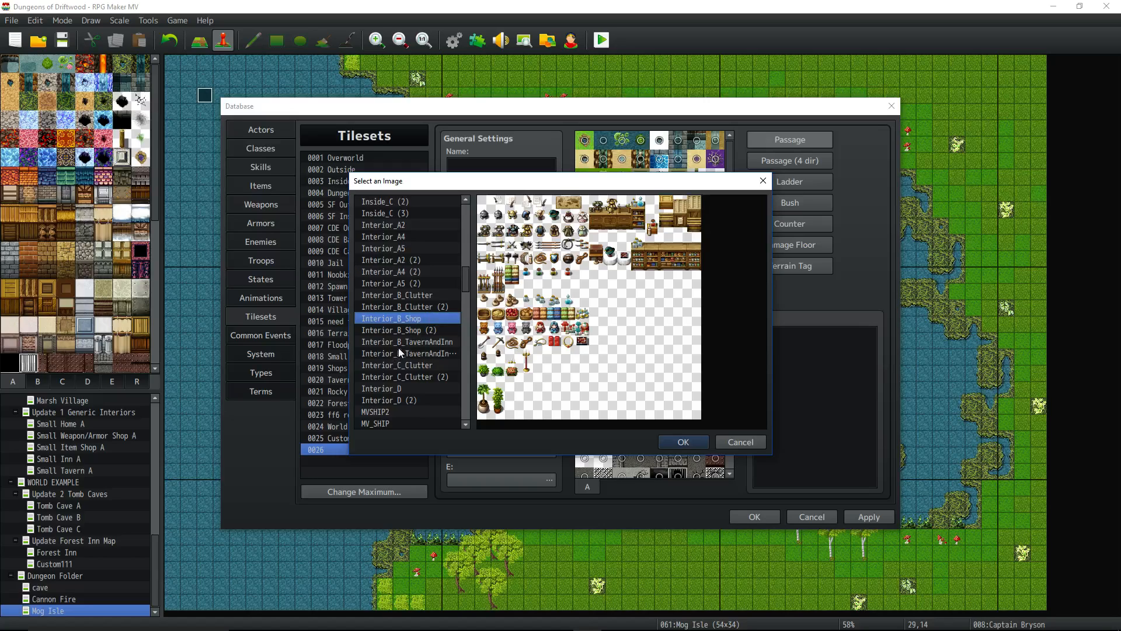
pyautogui.click(428, 334)
# - Preview both Interior_B_TavernAndInn sheets and both Interior_C_Clutter sheets for the B image
pyautogui.click(423, 346)
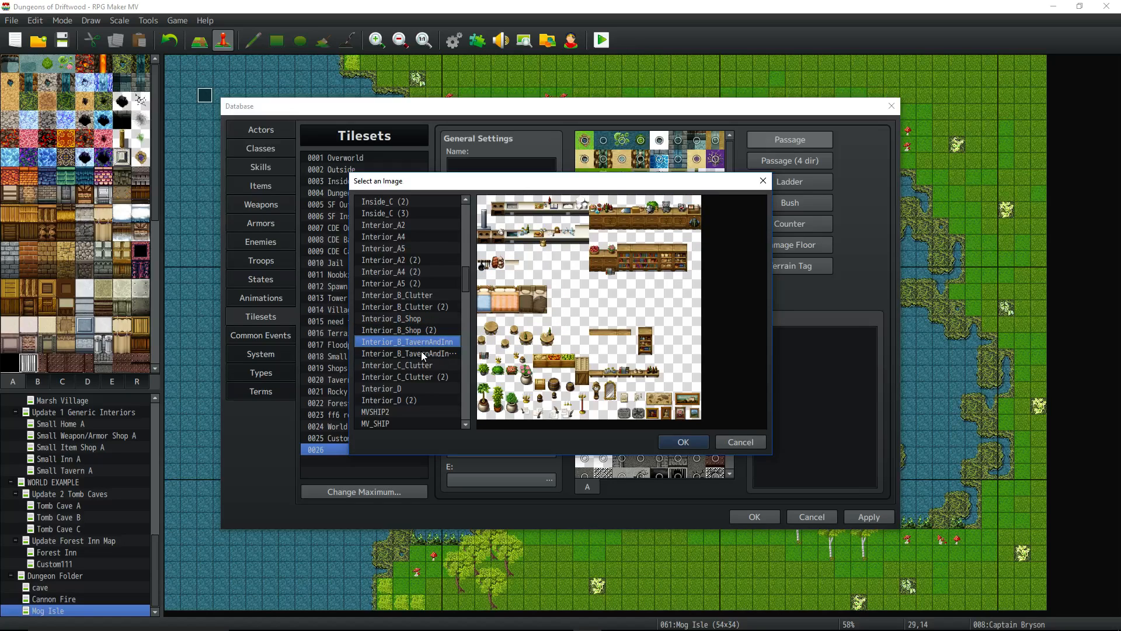
pyautogui.click(423, 353)
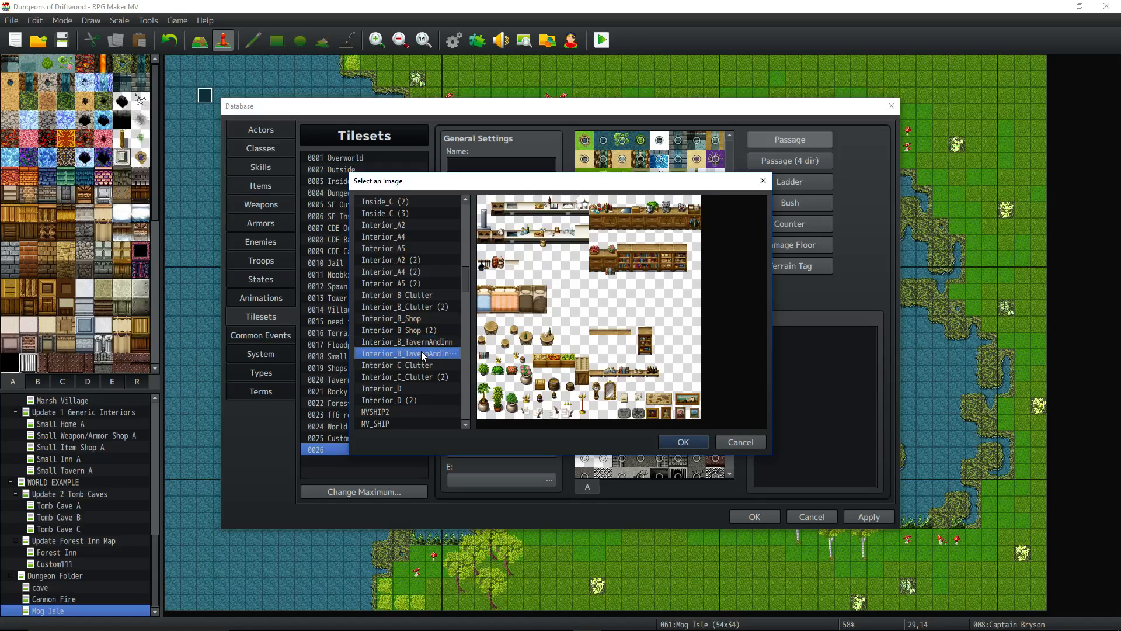
pyautogui.click(421, 363)
pyautogui.click(416, 378)
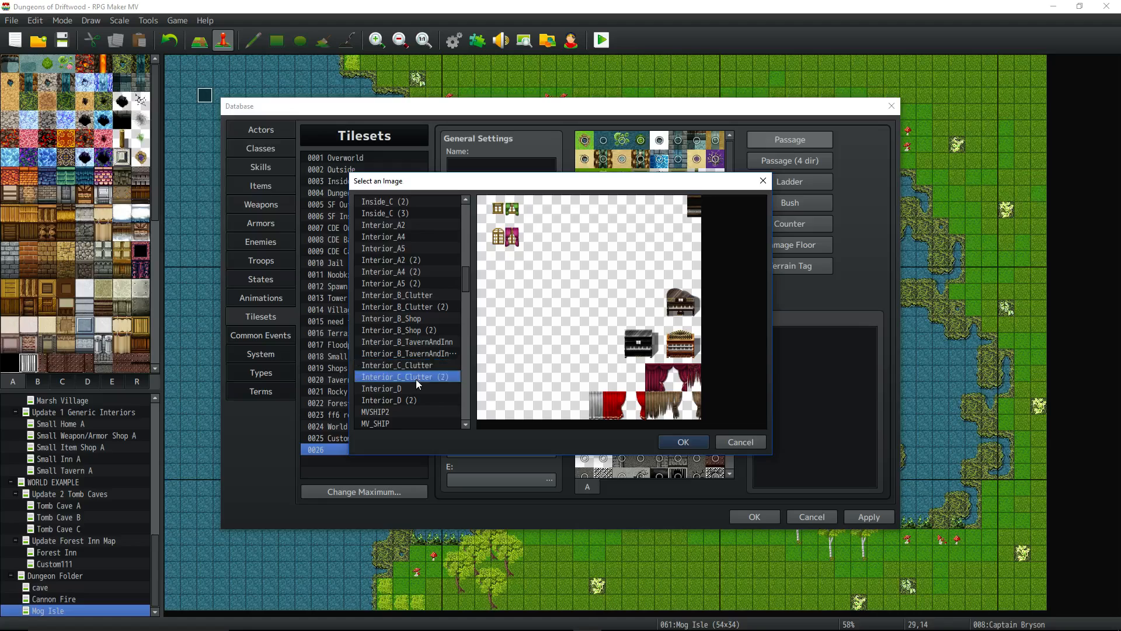
# - Preview the second Interior_B_TavernAndInn sheet and the Outside_B sheet for the B image
pyautogui.click(419, 354)
pyautogui.scroll(-2, 420, 354)
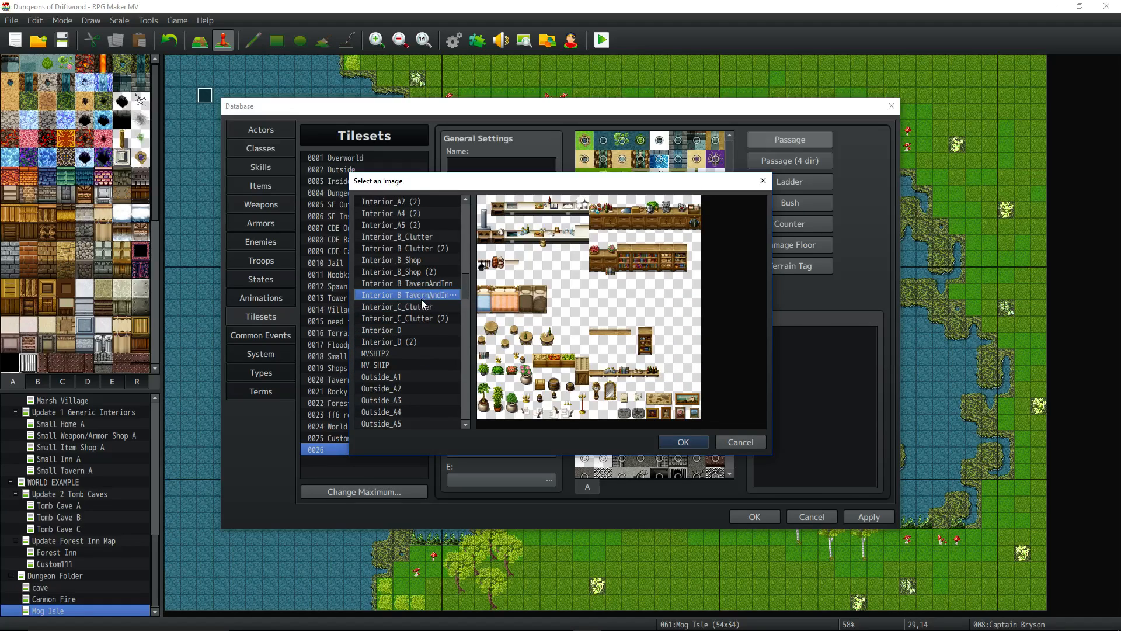
pyautogui.scroll(-1, 421, 300)
pyautogui.scroll(-2, 420, 299)
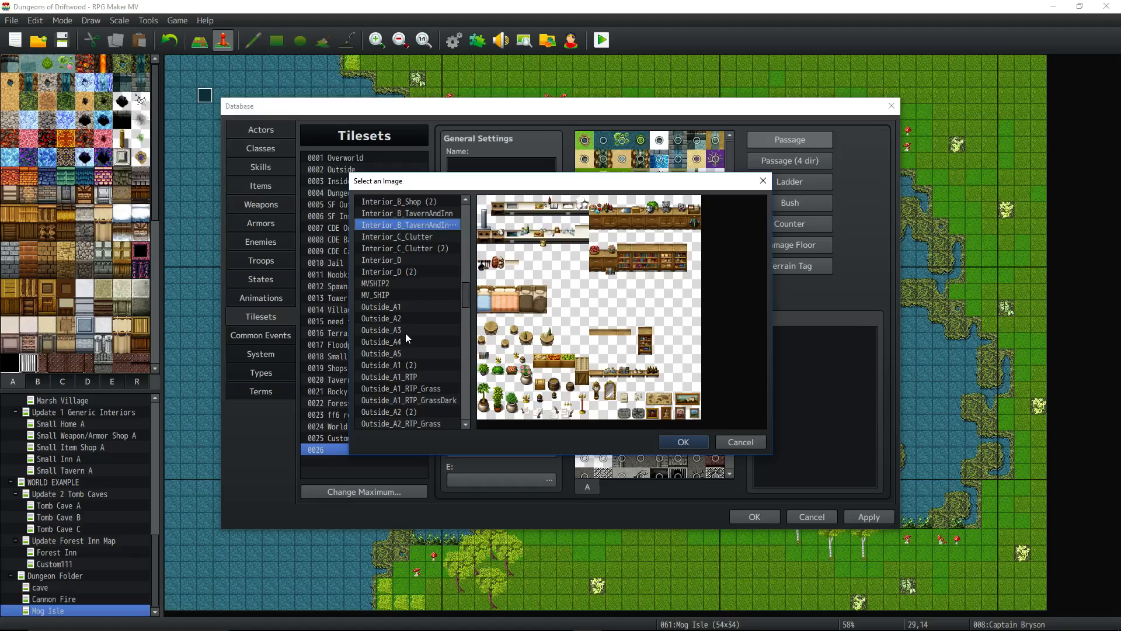
pyautogui.scroll(-5, 412, 374)
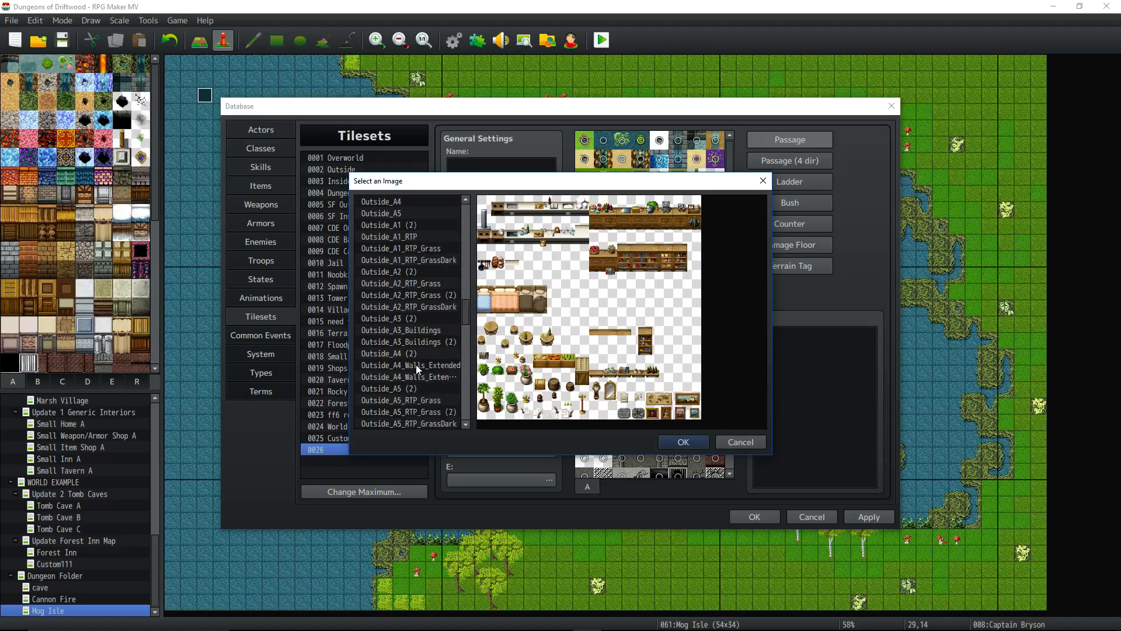
pyautogui.scroll(-1, 418, 381)
pyautogui.click(412, 364)
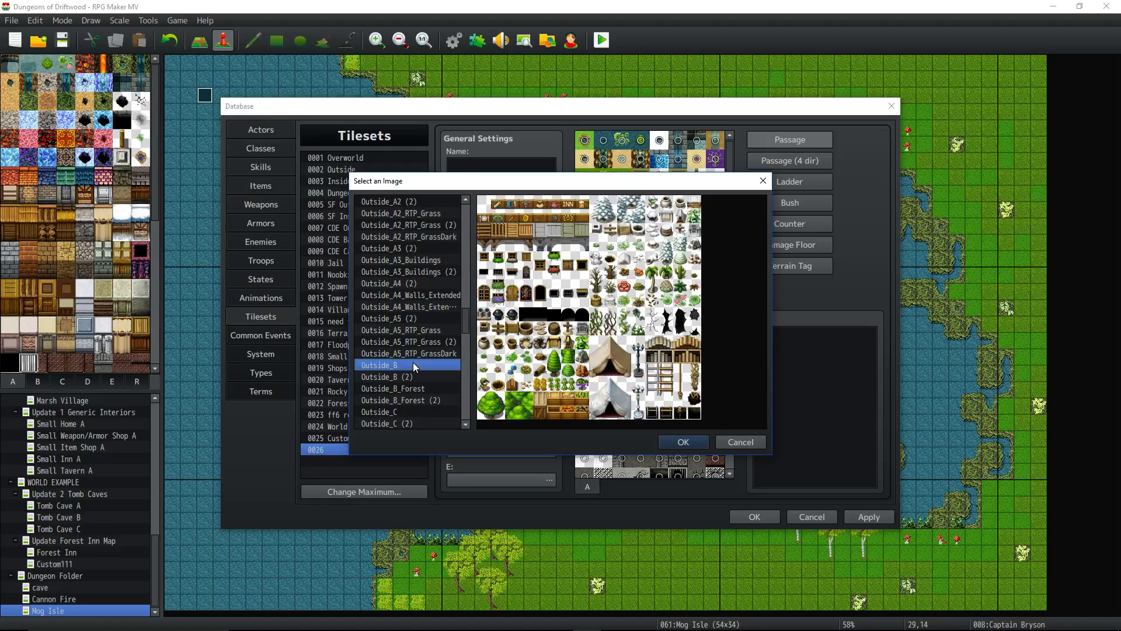
# - Preview the Outside_B_Forest and Outside_B_Forest (2) sheets for the B image
pyautogui.scroll(-1, 414, 366)
pyautogui.scroll(-1, 419, 322)
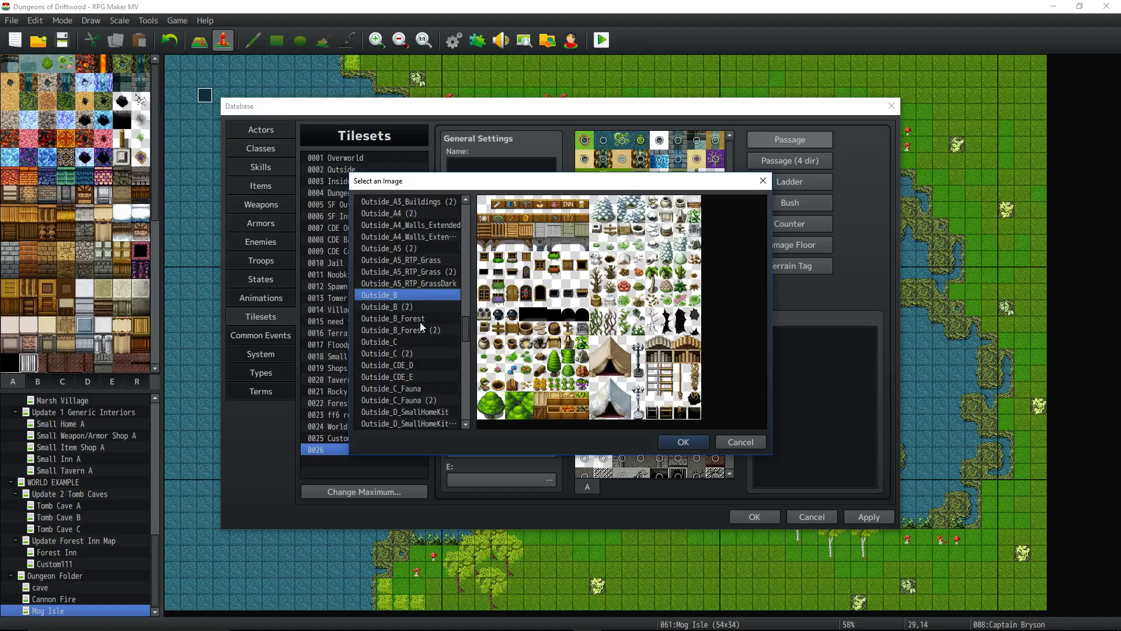
pyautogui.click(415, 320)
pyautogui.click(415, 328)
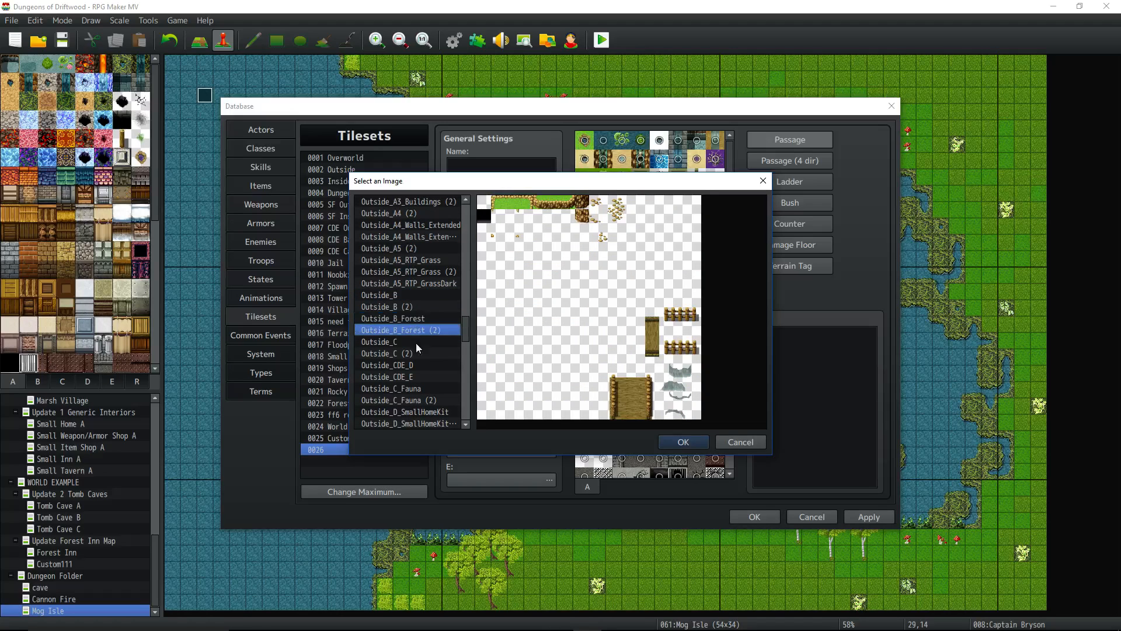
# - Preview the SF_Inside_B (2) and SF_Outside_B sheets for the B image
pyautogui.scroll(-6, 412, 380)
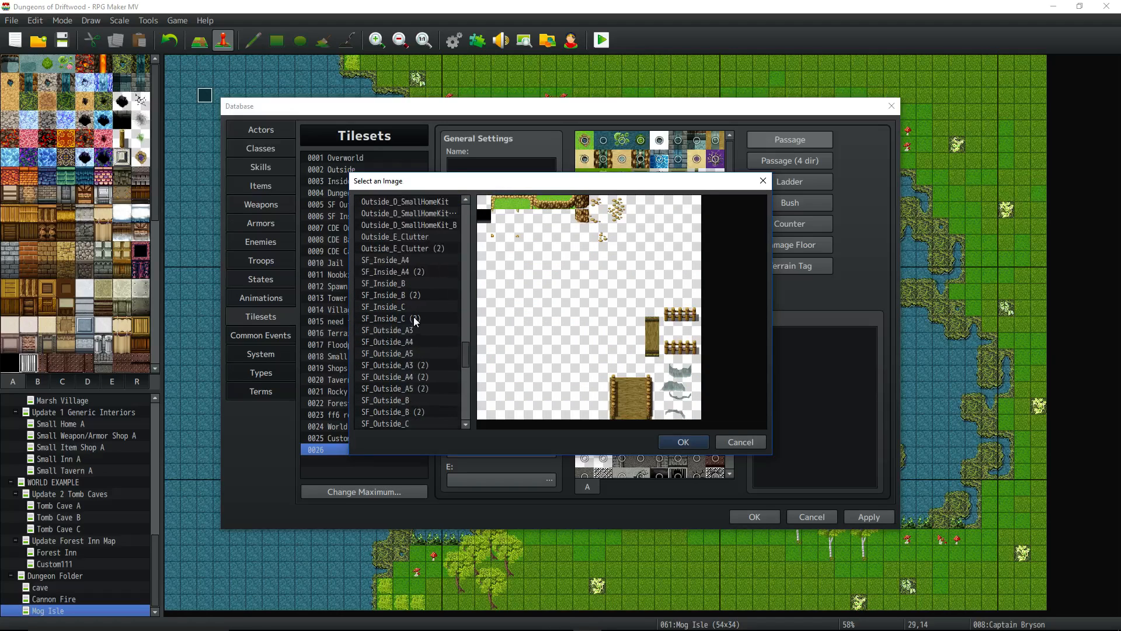
pyautogui.click(418, 282)
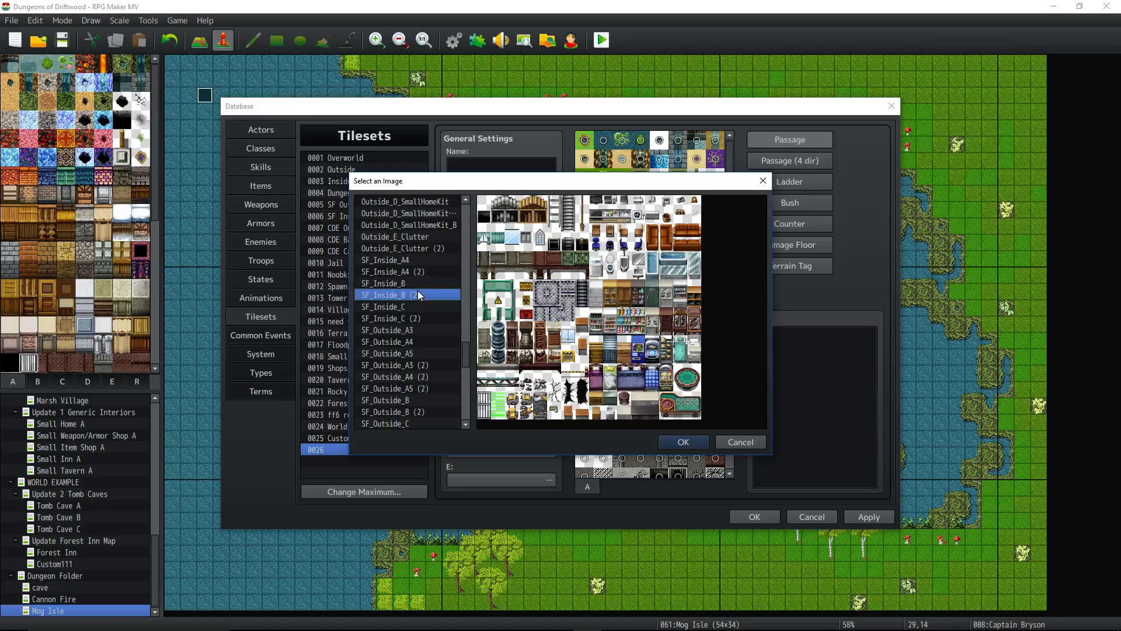
pyautogui.scroll(-2, 418, 294)
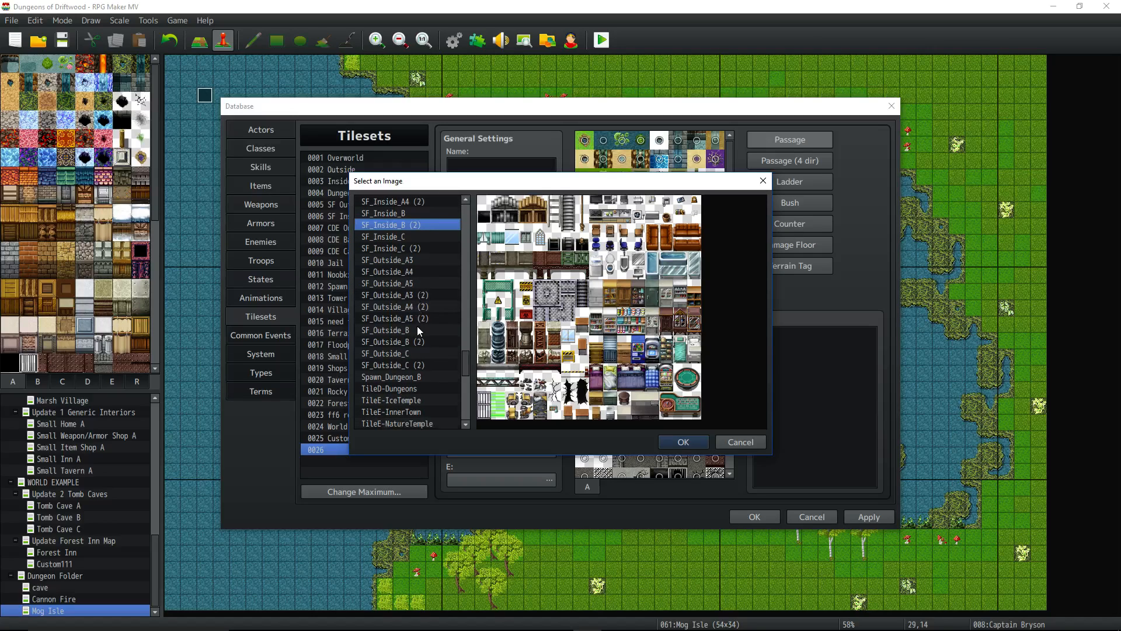
pyautogui.click(418, 329)
pyautogui.scroll(-2, 416, 326)
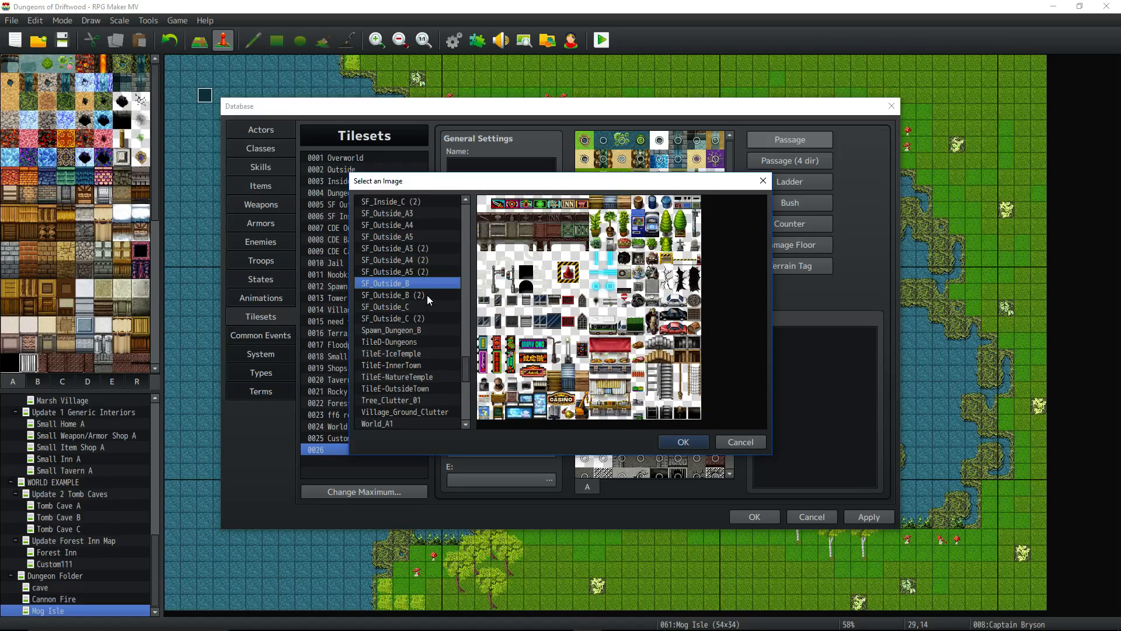
# - Preview the World_B sheet for the B image and look through the remaining sheets in the list
pyautogui.scroll(-4, 423, 349)
pyautogui.click(415, 351)
pyautogui.scroll(-2, 415, 350)
pyautogui.scroll(-4, 415, 347)
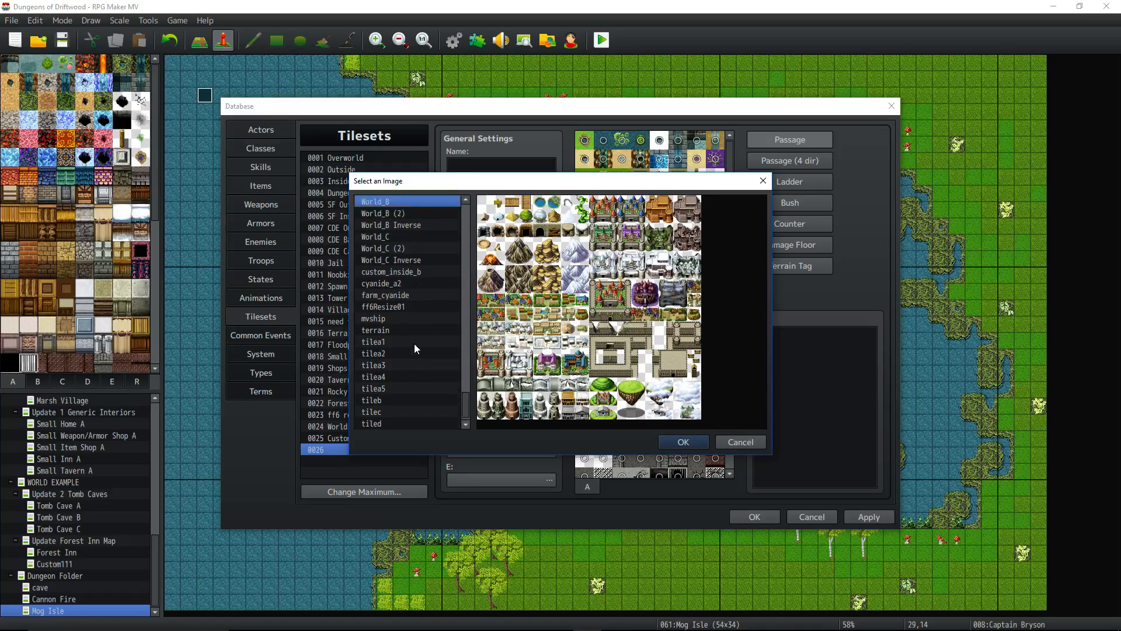
# - Return to the Outside_B sheet and preview it again for the B image
pyautogui.scroll(5, 414, 343)
pyautogui.scroll(15, 415, 342)
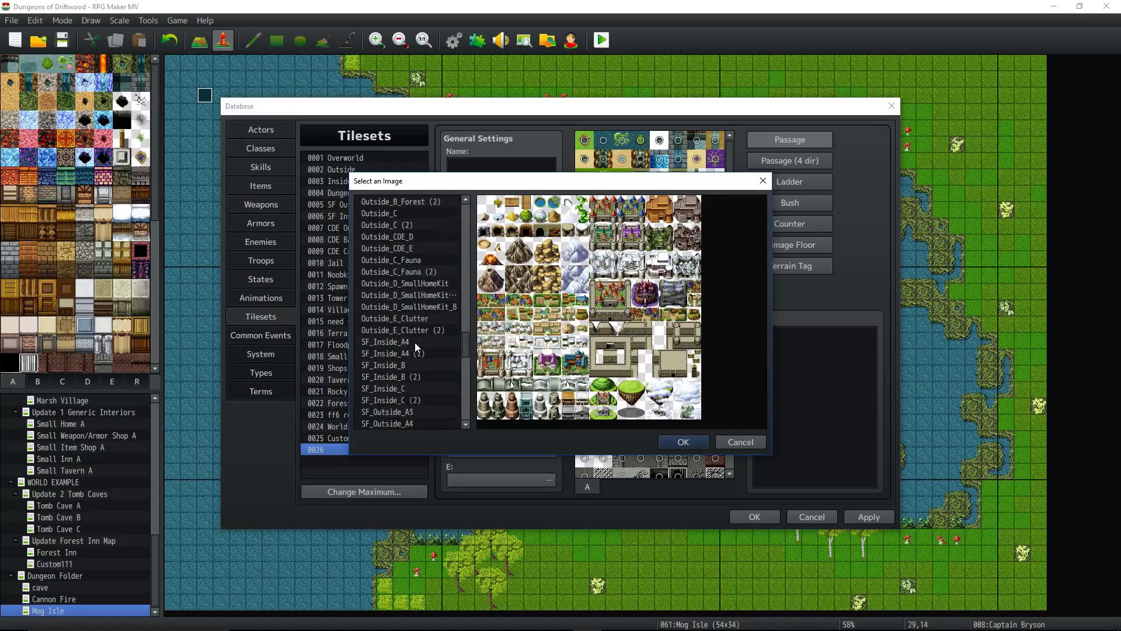
pyautogui.scroll(3, 415, 342)
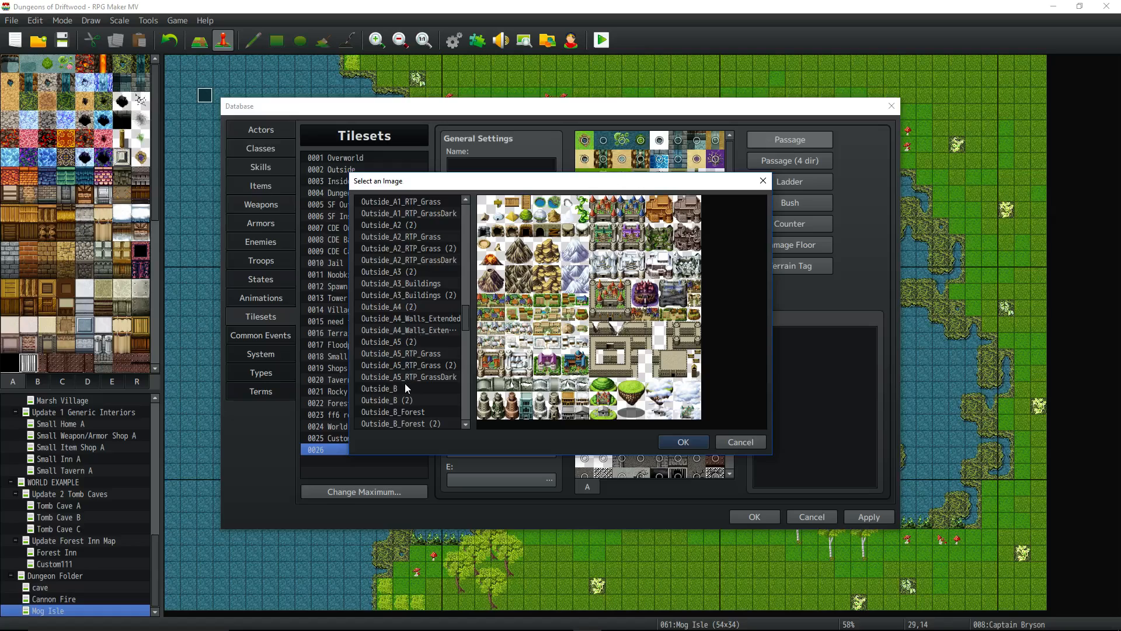
pyautogui.click(407, 388)
pyautogui.scroll(3, 405, 386)
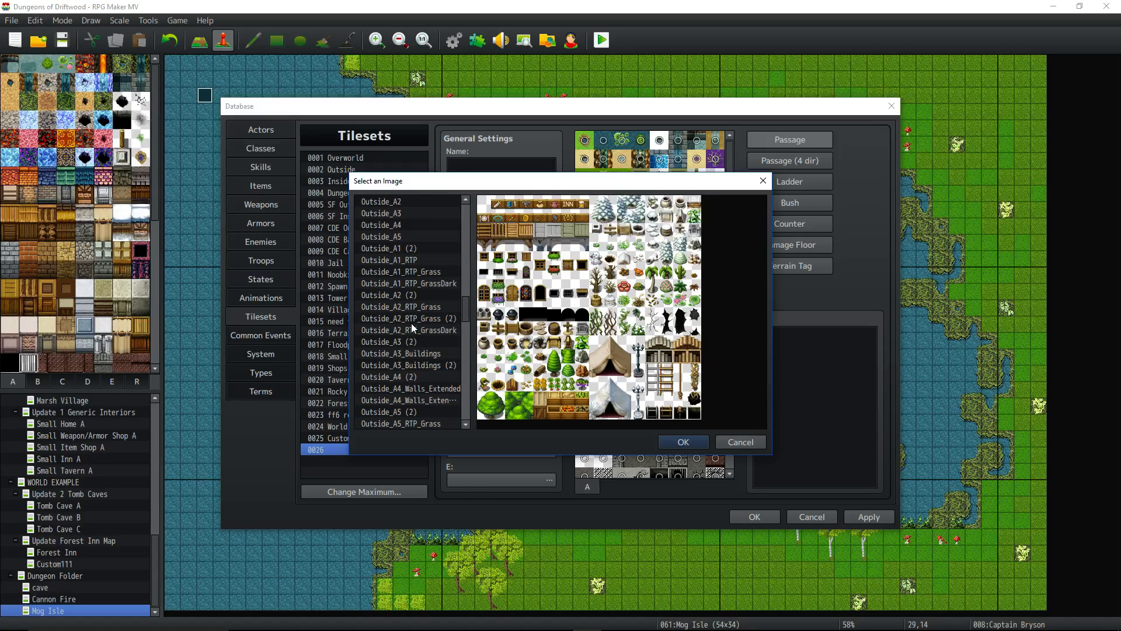
# - Compare the two Interior_B_TavernAndInn sheets and assign Interior_B_TavernAndInn as the B image
pyautogui.scroll(7, 412, 327)
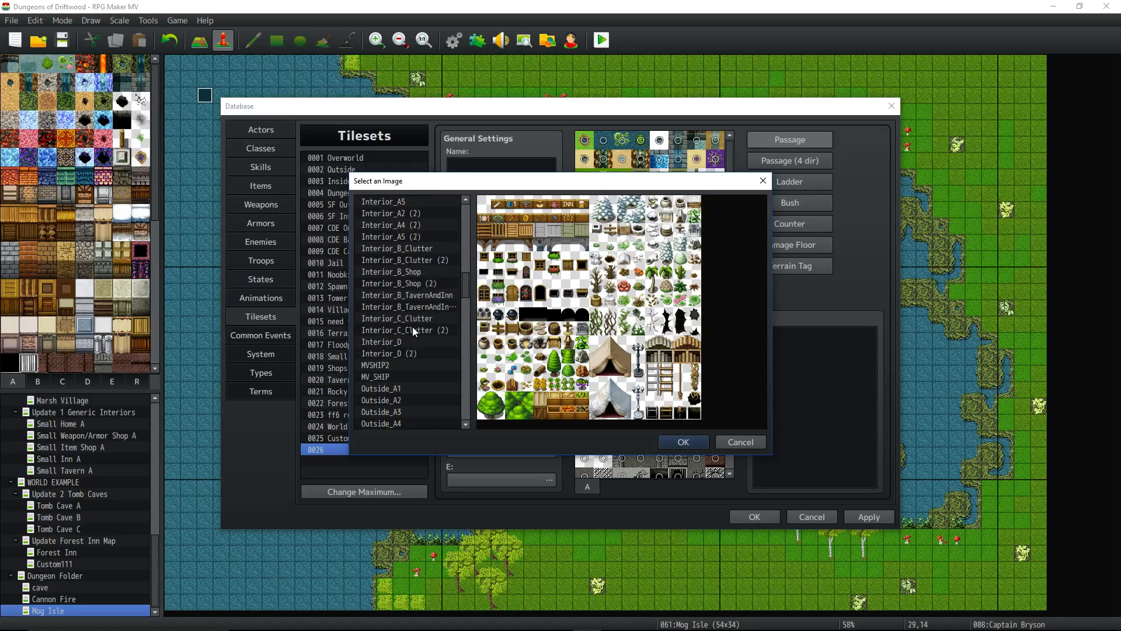
pyautogui.click(427, 284)
pyautogui.click(425, 295)
pyautogui.click(422, 307)
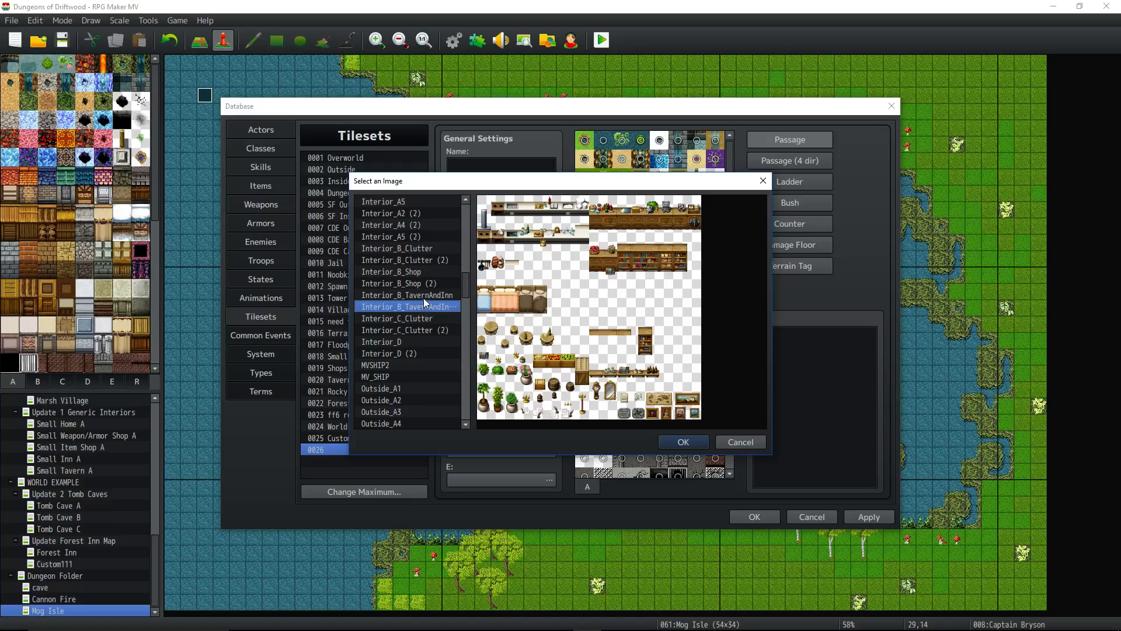
pyautogui.click(424, 297)
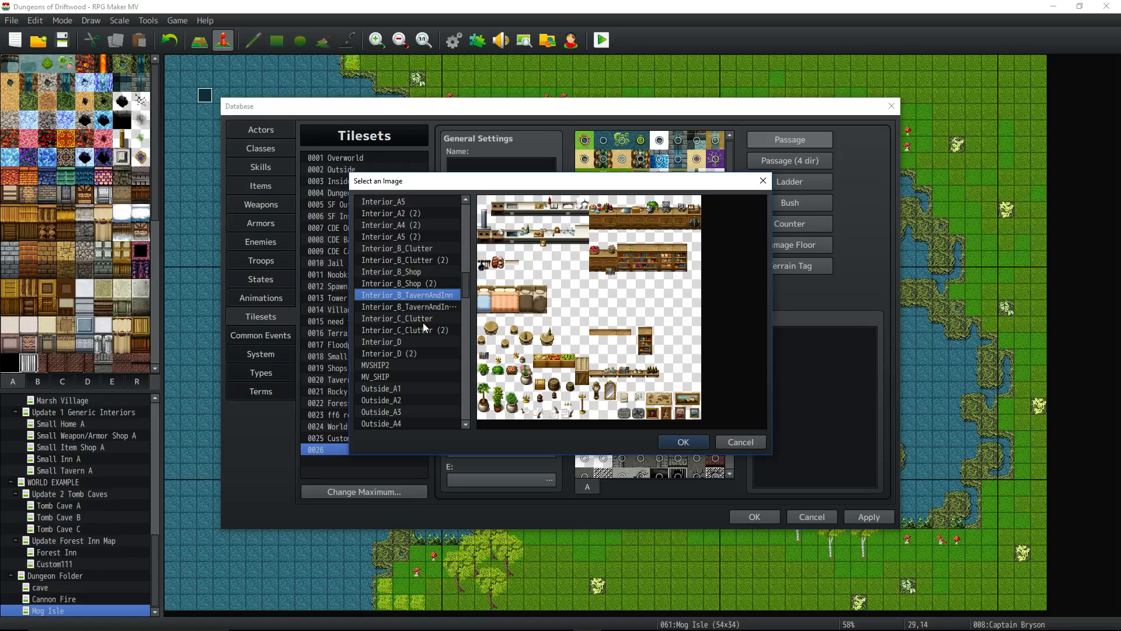
pyautogui.click(683, 442)
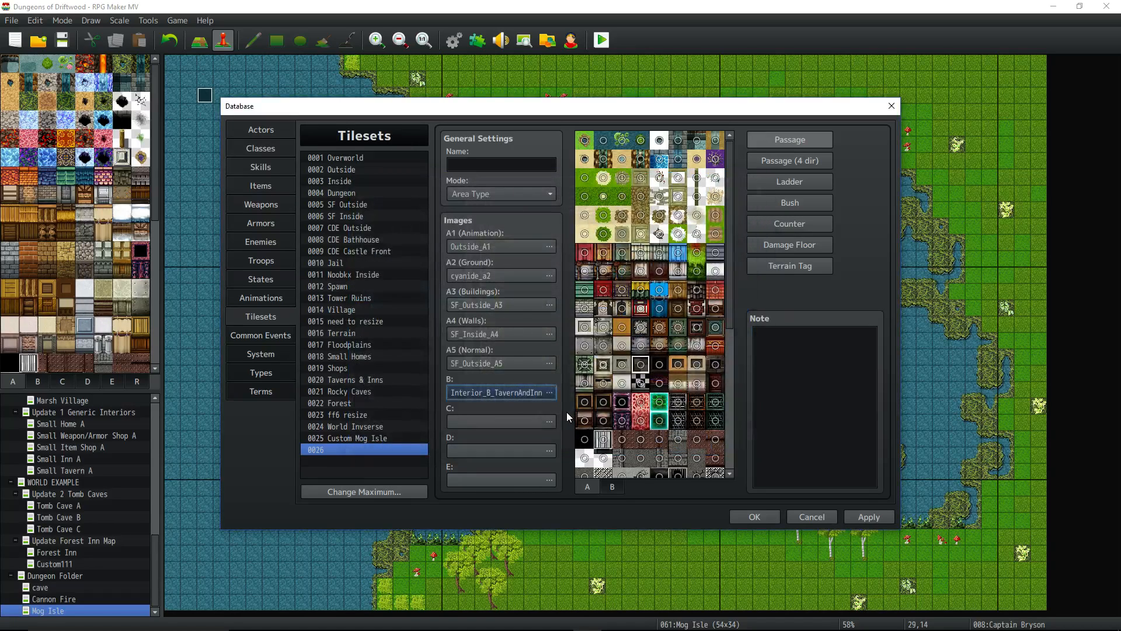
# - Open the image selection for the C slot and preview the Cave_C, Dungeon_C and Dungeon_C (2) sheets
pyautogui.click(549, 422)
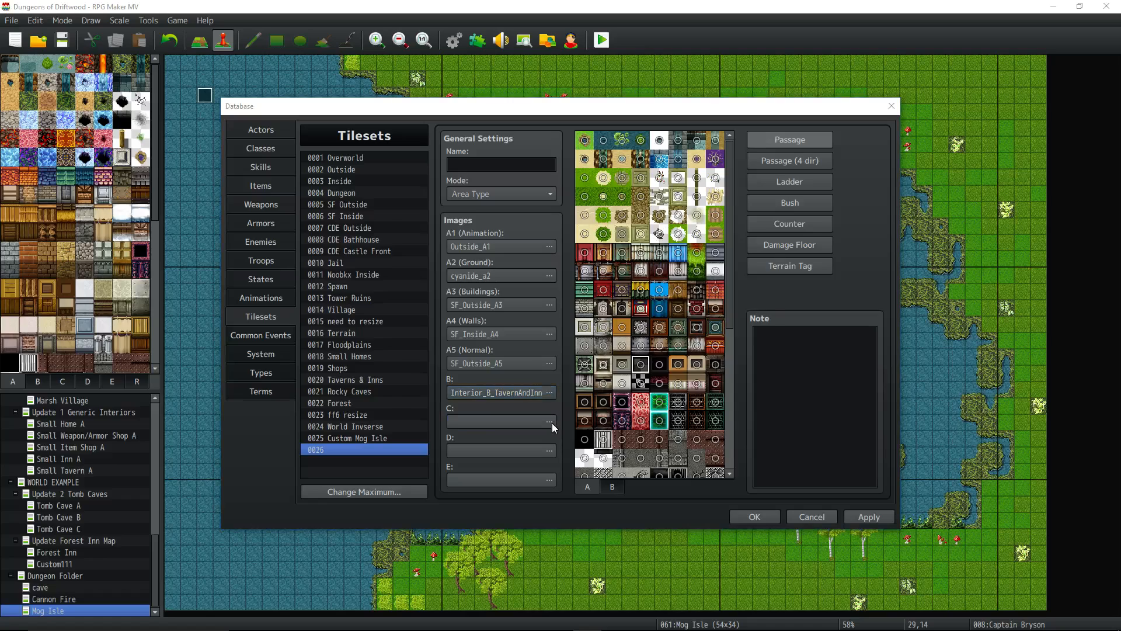
pyautogui.click(407, 296)
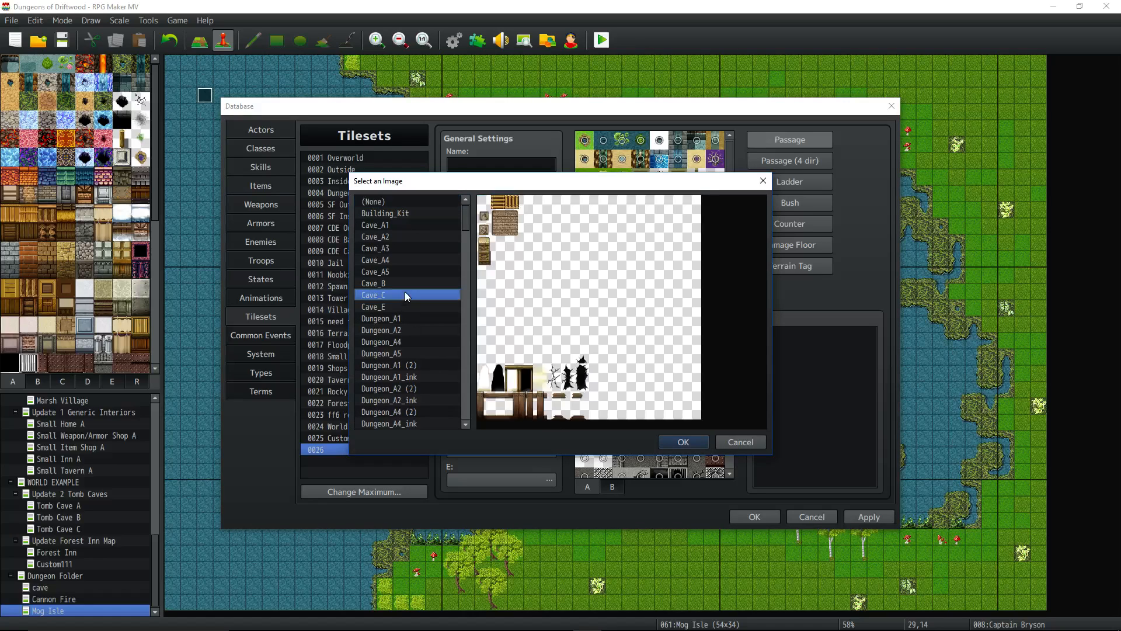
pyautogui.scroll(-5, 413, 285)
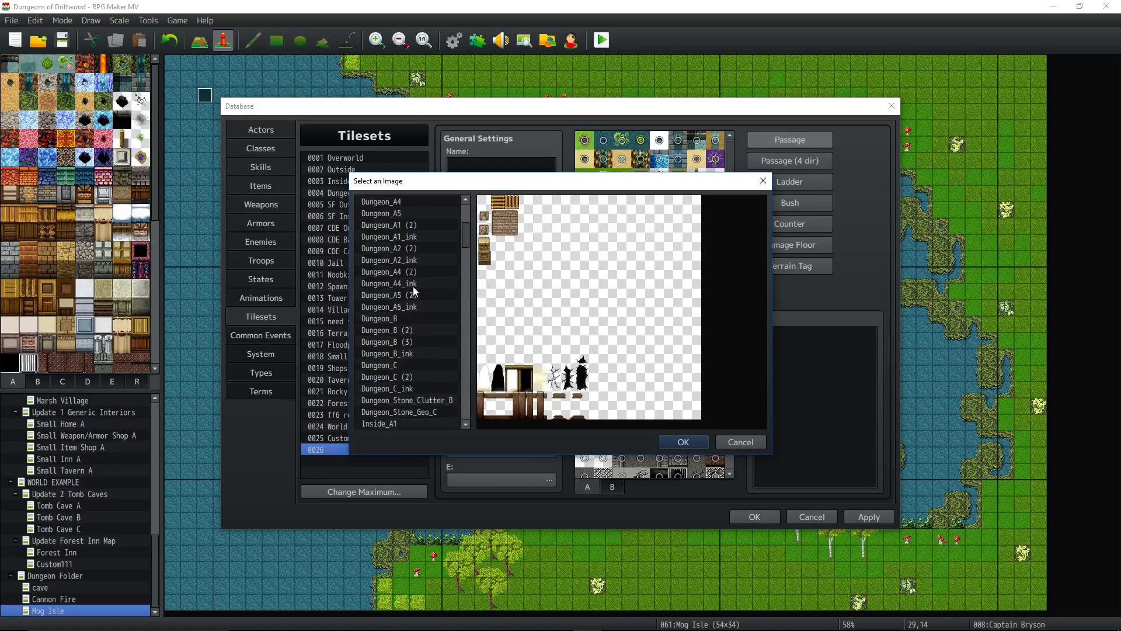
pyautogui.click(409, 330)
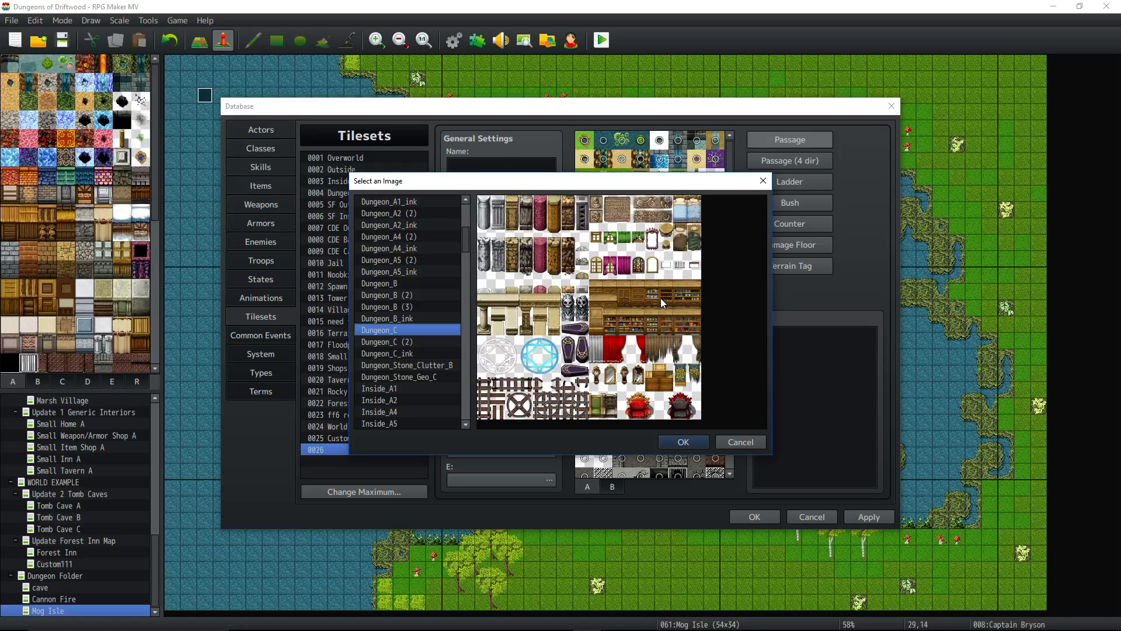
pyautogui.click(401, 341)
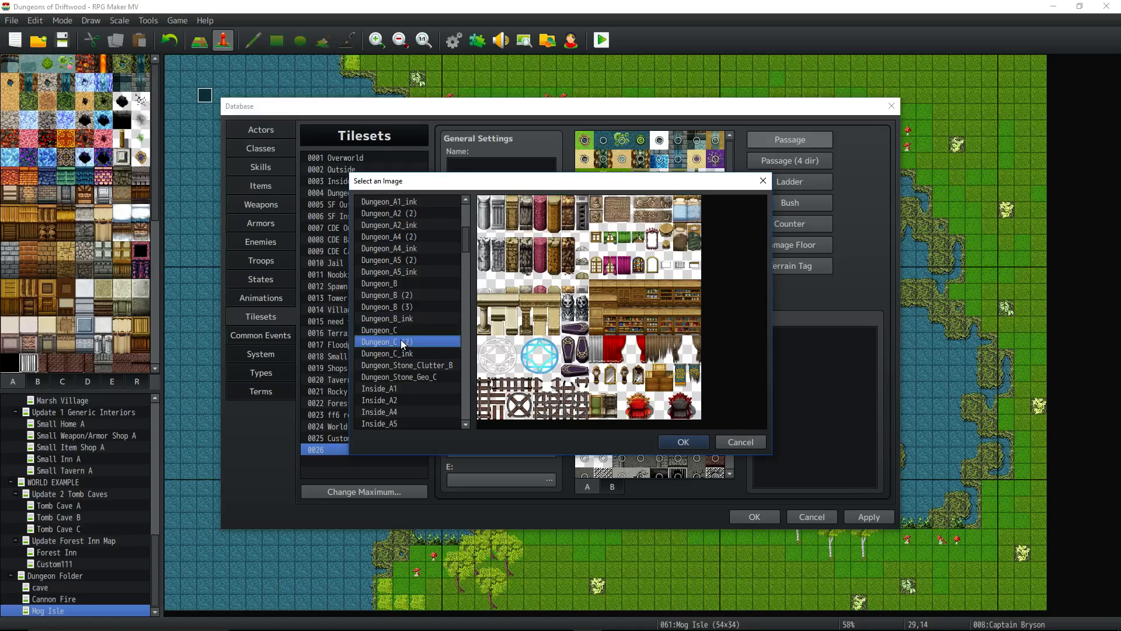
# - Preview the Inside_C and Interior_C_Clutter sheets for the C image
pyautogui.scroll(-2, 401, 338)
pyautogui.scroll(-3, 400, 351)
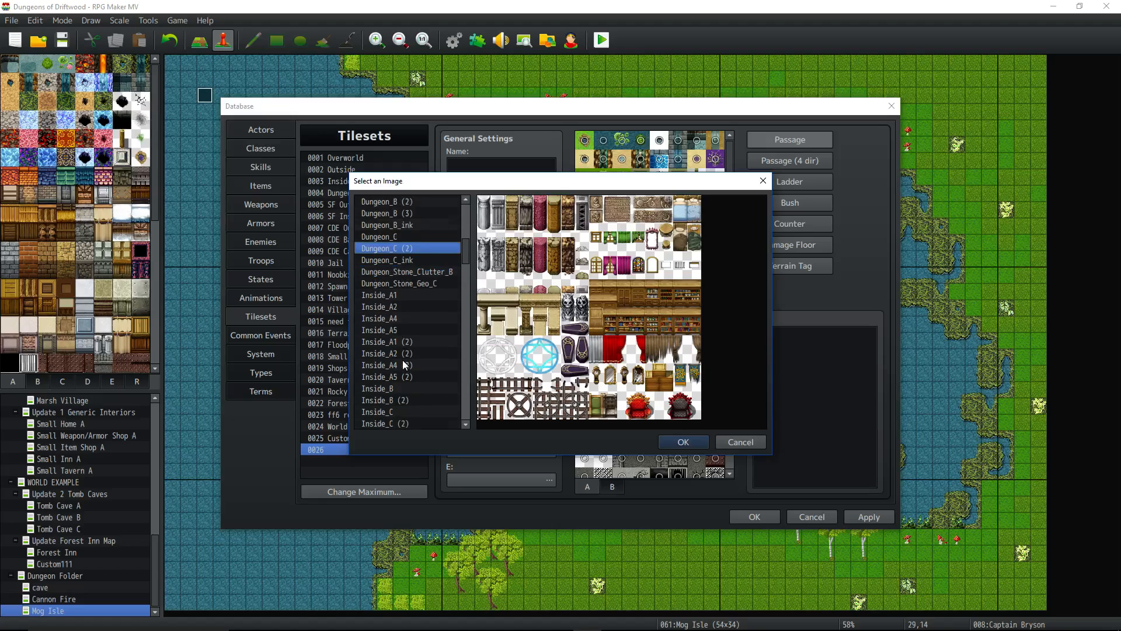
pyautogui.click(400, 365)
pyautogui.scroll(-1, 400, 364)
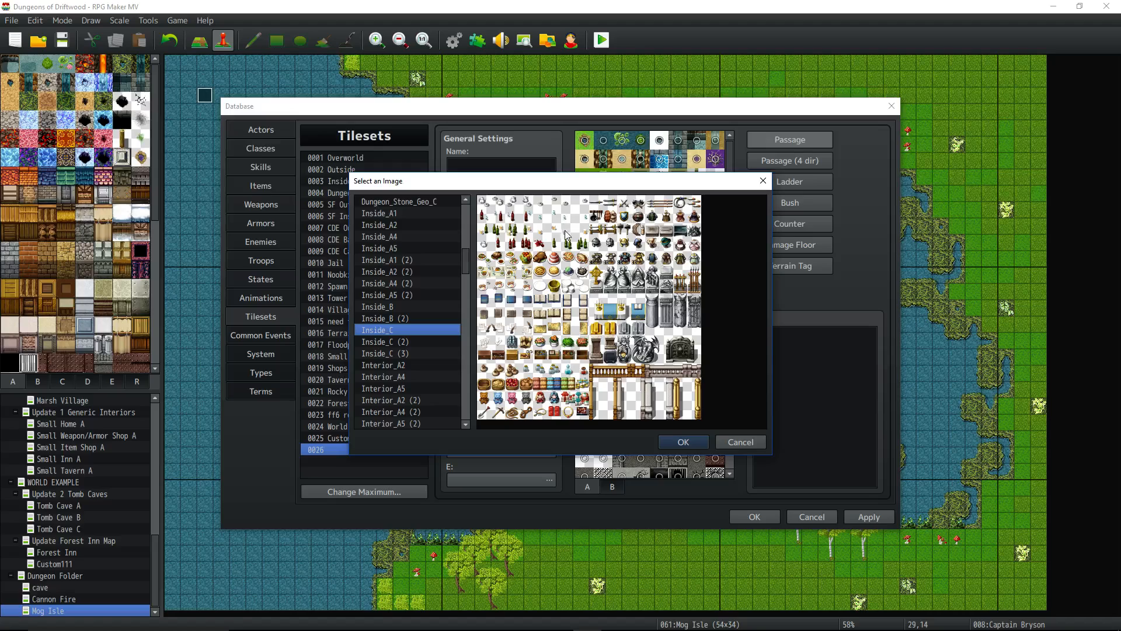
pyautogui.scroll(-5, 403, 341)
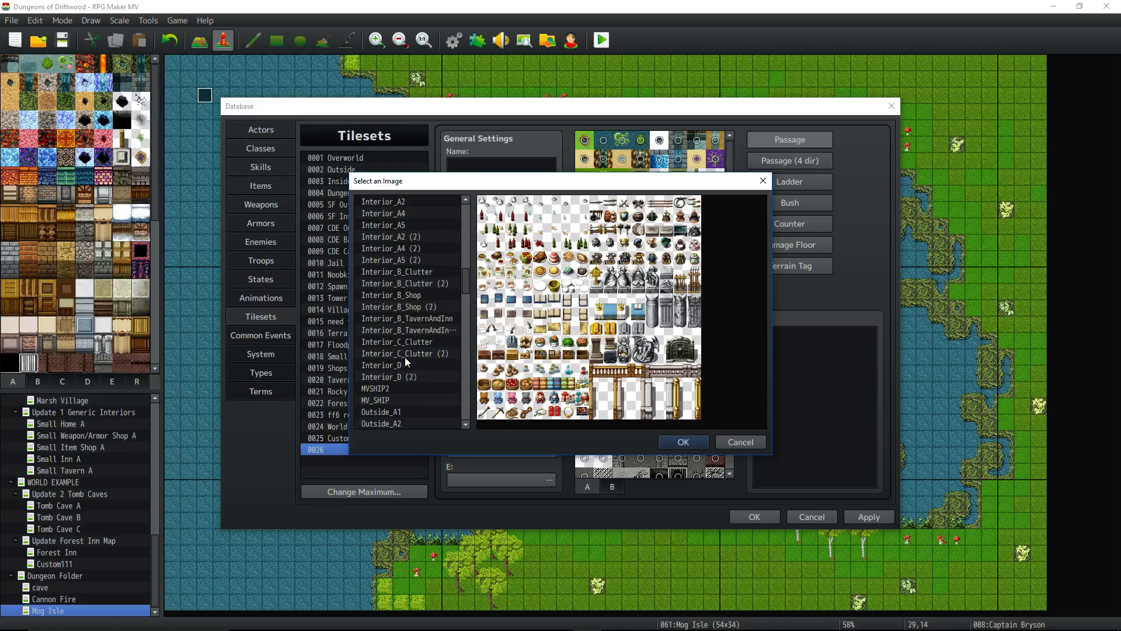
pyautogui.click(408, 341)
# - Preview the Outside_C, Outside_CDE_D and Outside_CDE_E sheets for the C image
pyautogui.scroll(-4, 415, 336)
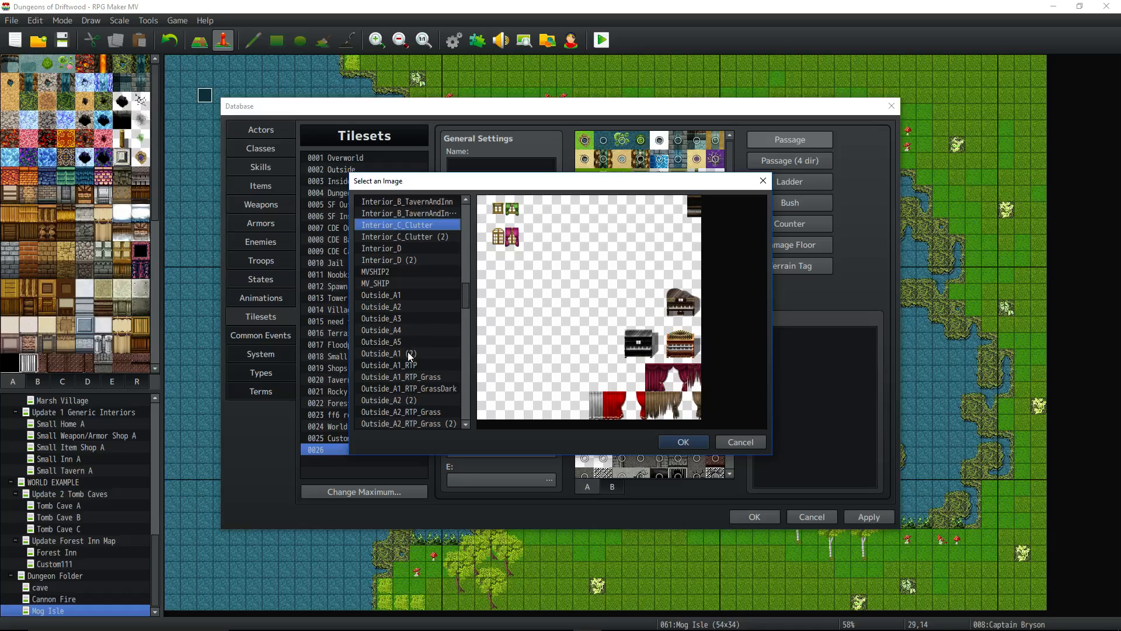
pyautogui.scroll(-7, 409, 350)
pyautogui.scroll(-1, 409, 343)
pyautogui.click(412, 331)
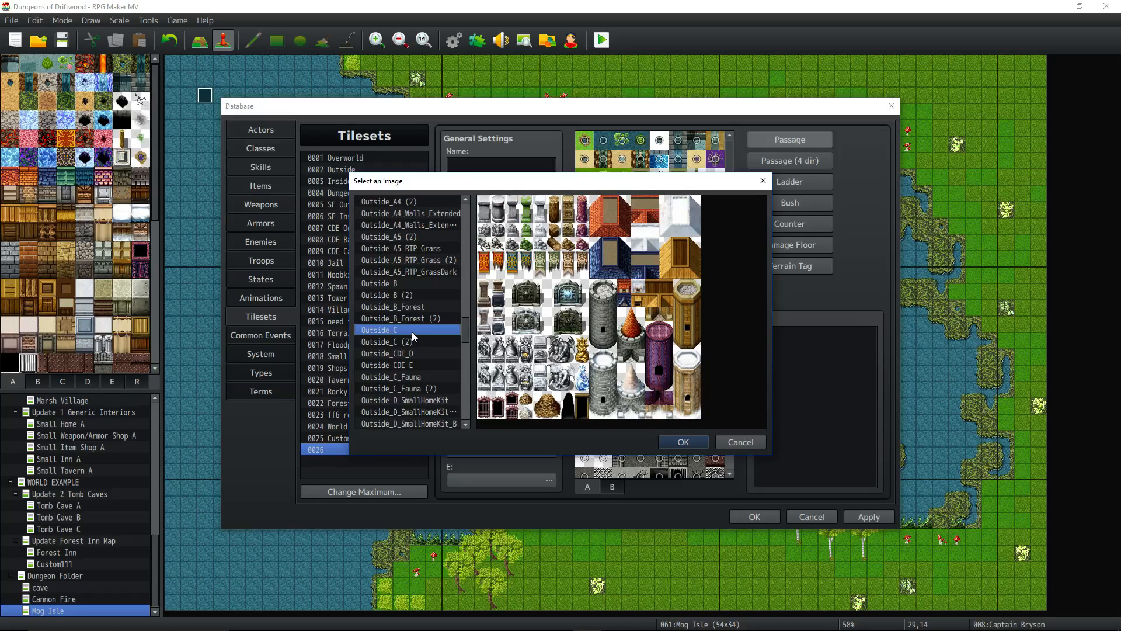
pyautogui.click(413, 354)
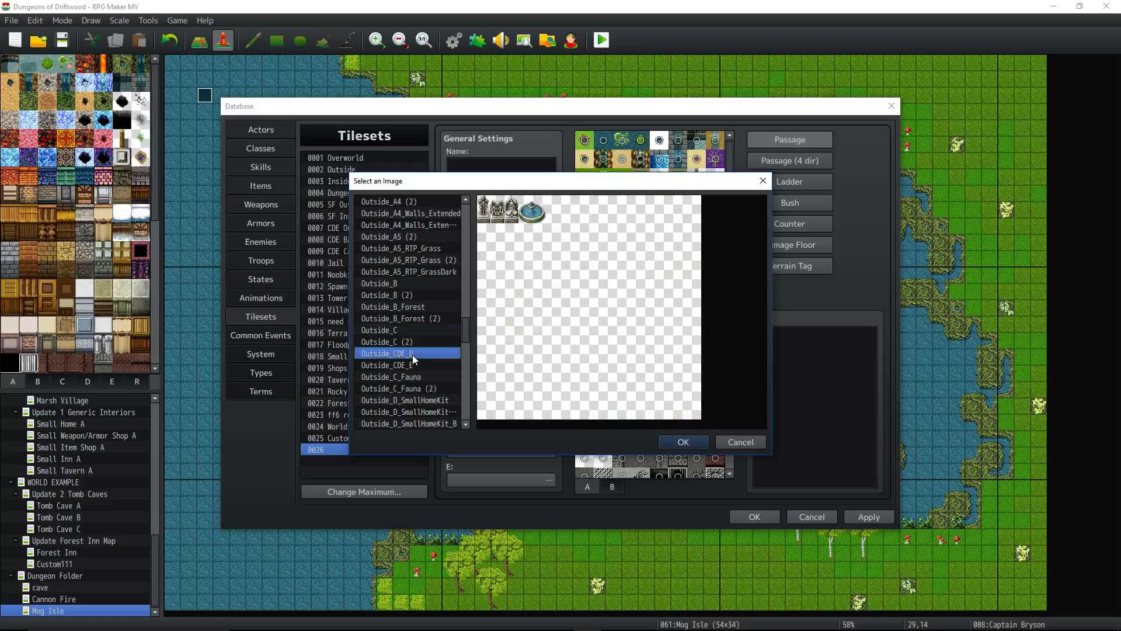
pyautogui.click(412, 366)
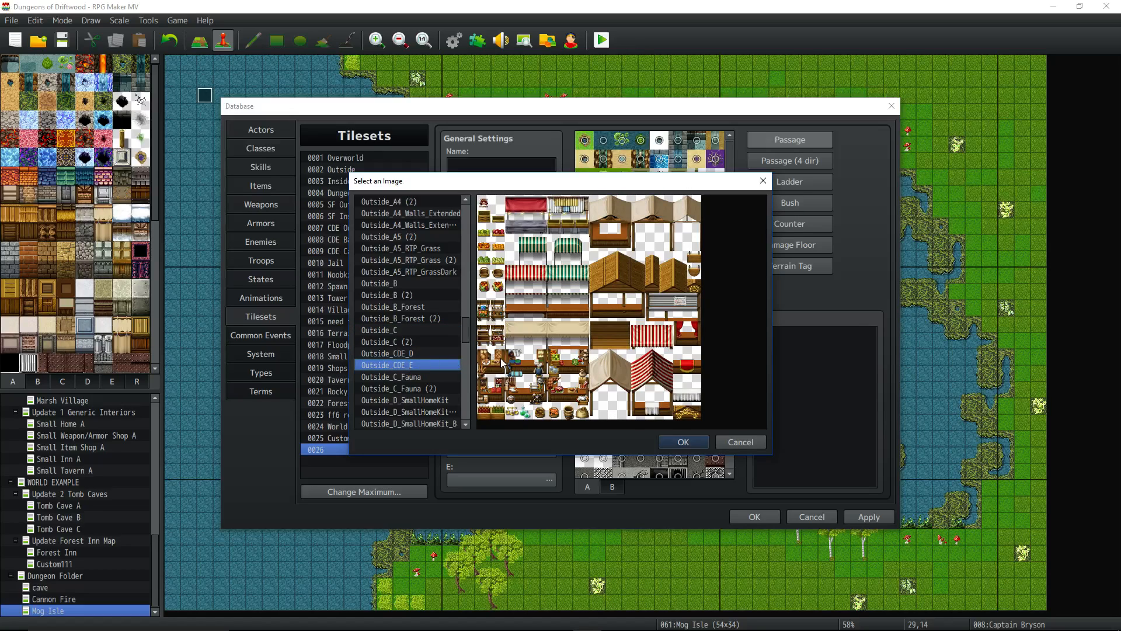
# - Compare the Outside_C_Fauna sheet with Outside_CDE_E for the C image
pyautogui.scroll(-1, 393, 315)
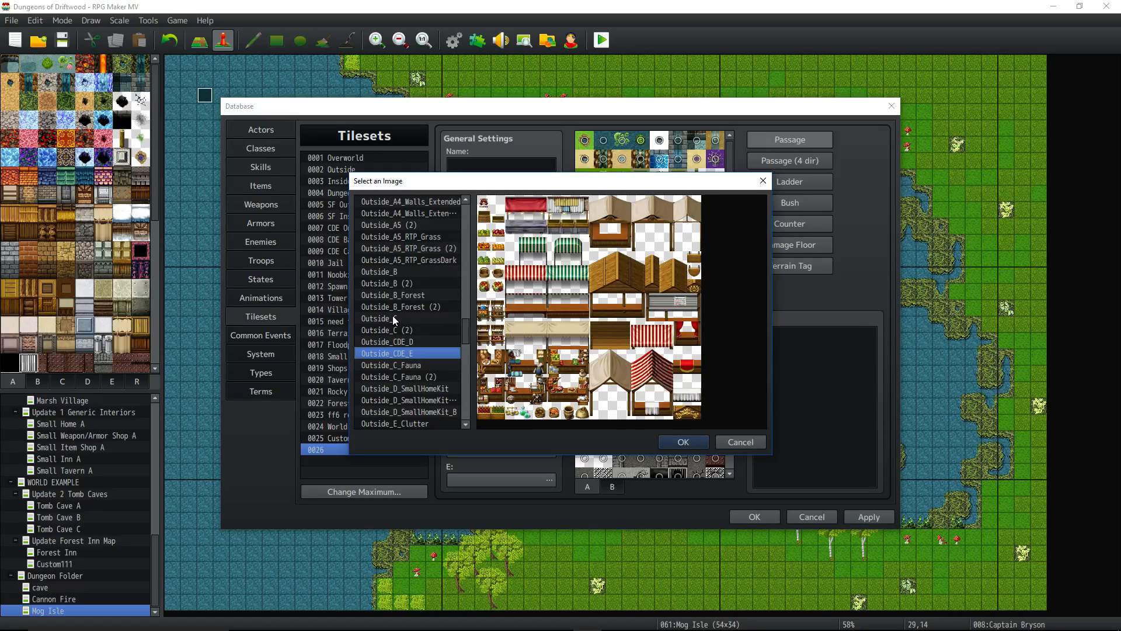
pyautogui.scroll(-2, 393, 316)
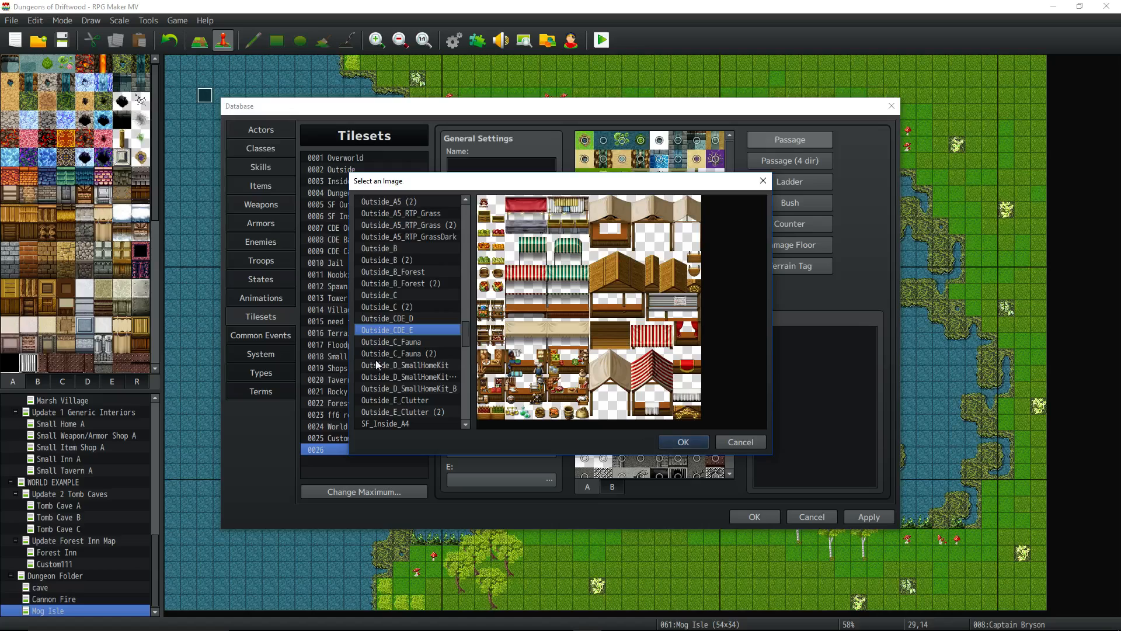
pyautogui.click(421, 342)
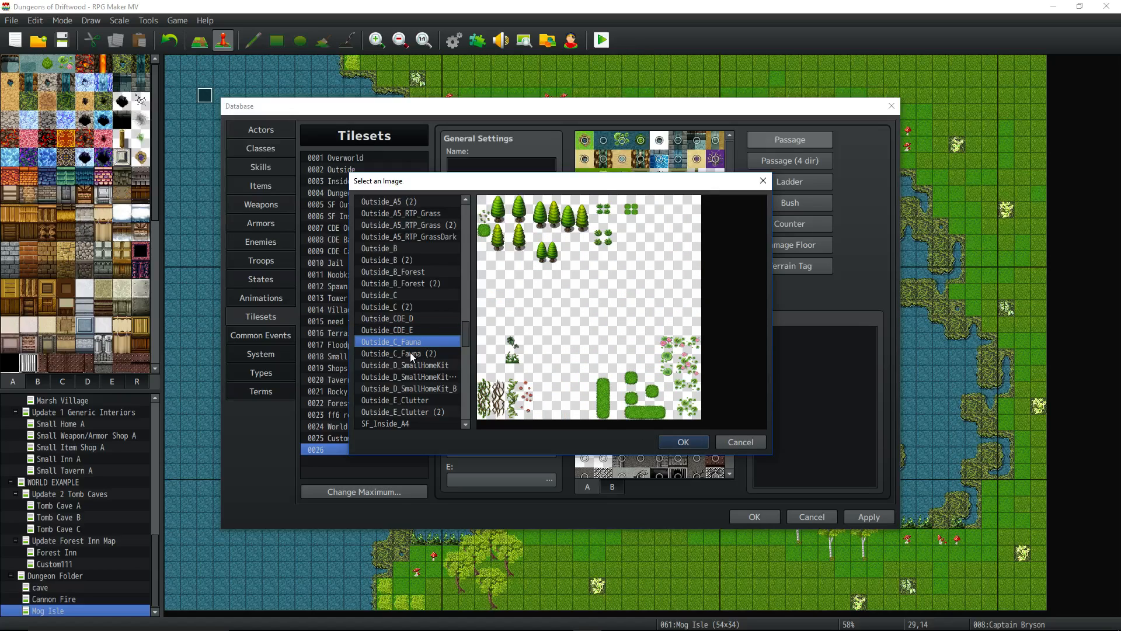
pyautogui.click(416, 320)
pyautogui.click(413, 330)
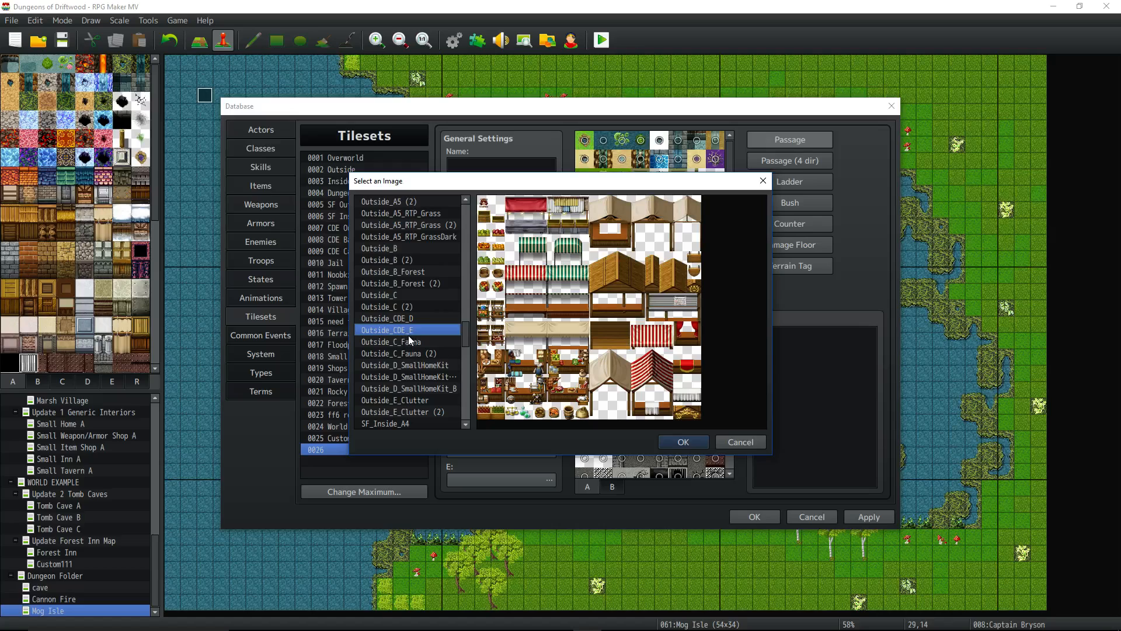
pyautogui.scroll(-1, 408, 341)
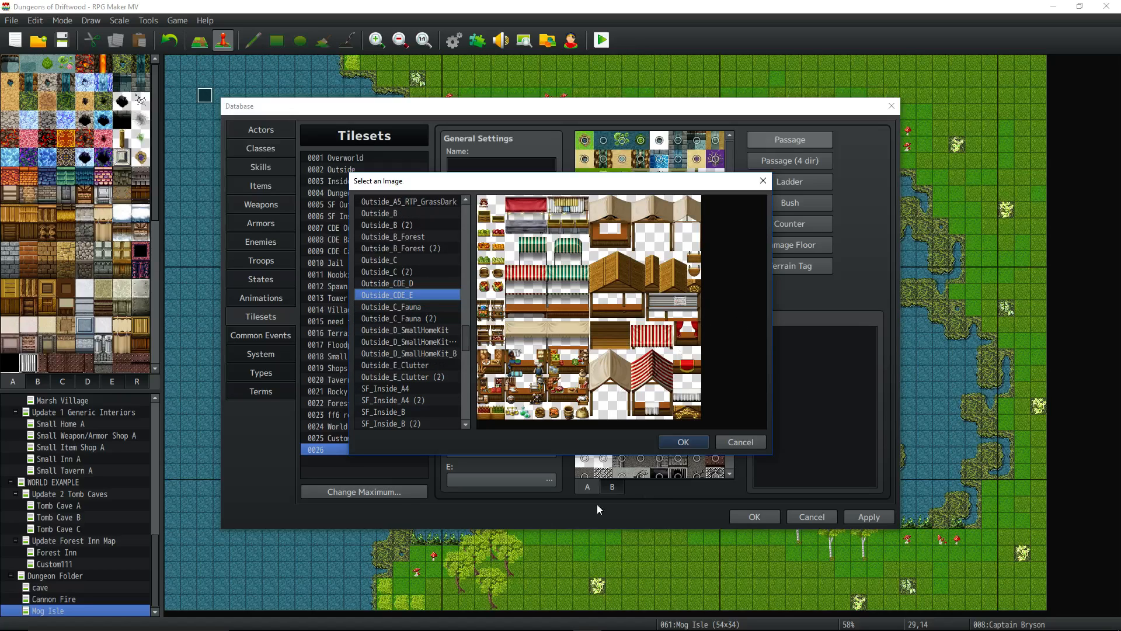
# - Preview the Outside_E_Clutter, Outside_E_Clutter (2) and SF_Outside_C sheets for the C image
pyautogui.click(413, 367)
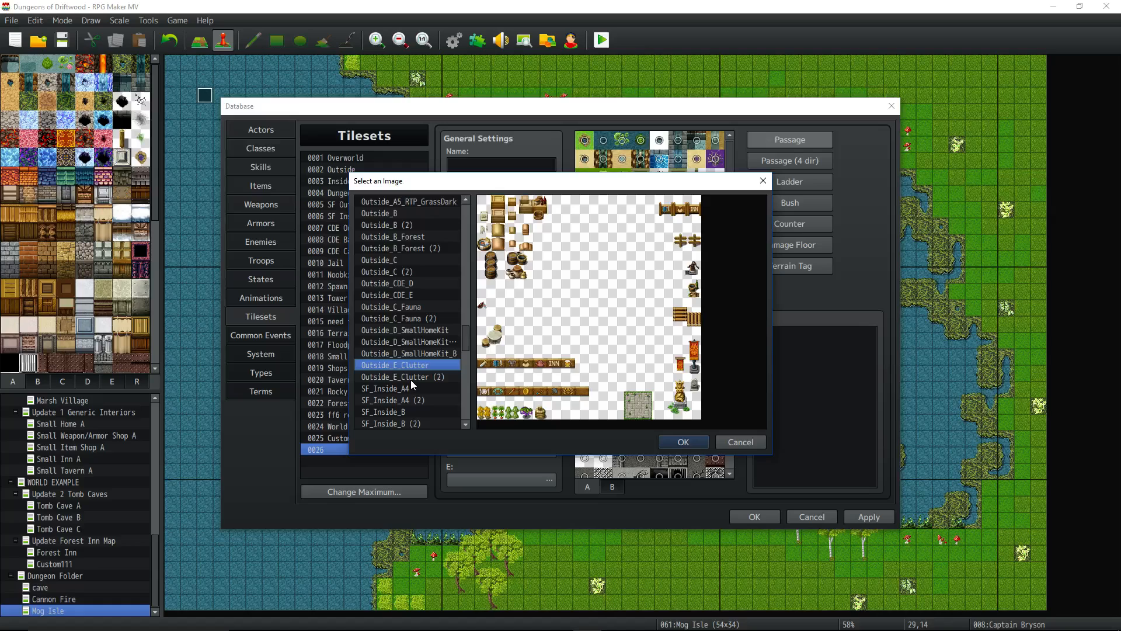
pyautogui.click(411, 377)
pyautogui.click(411, 389)
pyautogui.scroll(-6, 410, 387)
pyautogui.scroll(-2, 411, 374)
pyautogui.click(421, 307)
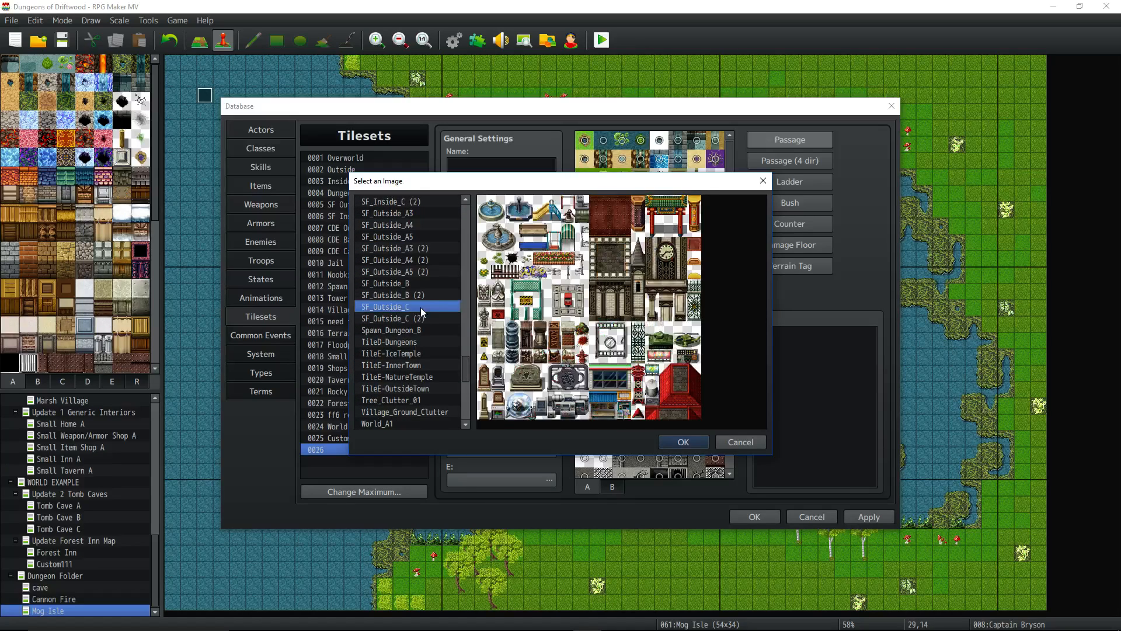
pyautogui.scroll(1, 419, 316)
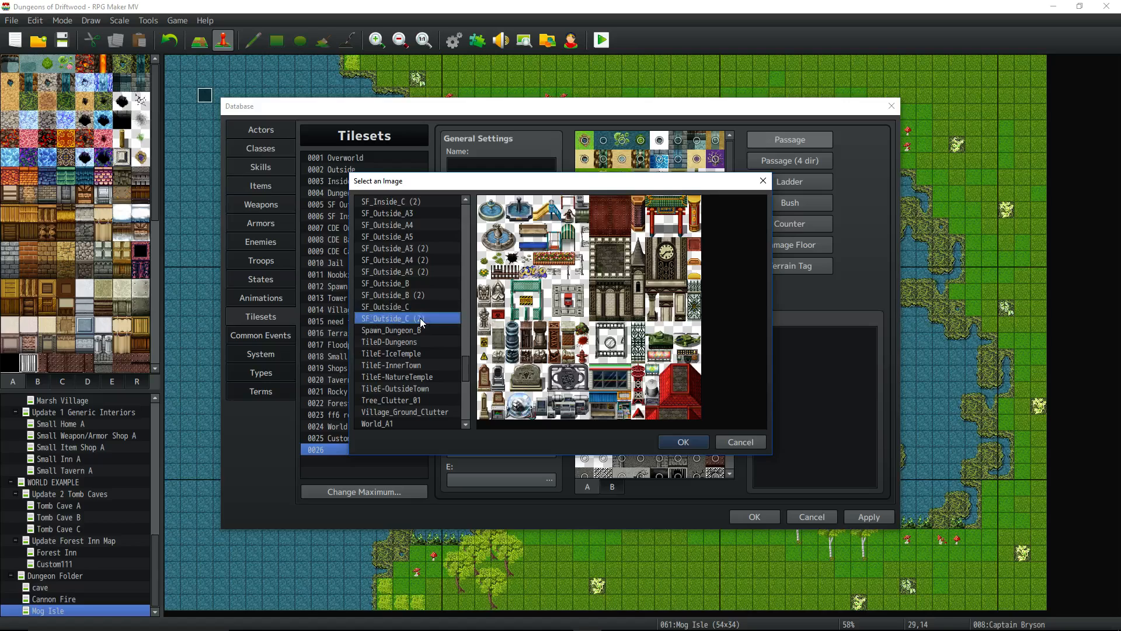
# - Preview several of the sheets listed after SF_Outside_C (2) as candidates for the C image
pyautogui.scroll(-2, 419, 327)
pyautogui.scroll(-4, 407, 399)
pyautogui.click(407, 330)
pyautogui.click(406, 342)
pyautogui.click(404, 354)
pyautogui.scroll(-3, 404, 357)
# - Assign the SF_Outside_C sheet to the tileset's C image
pyautogui.scroll(6, 404, 358)
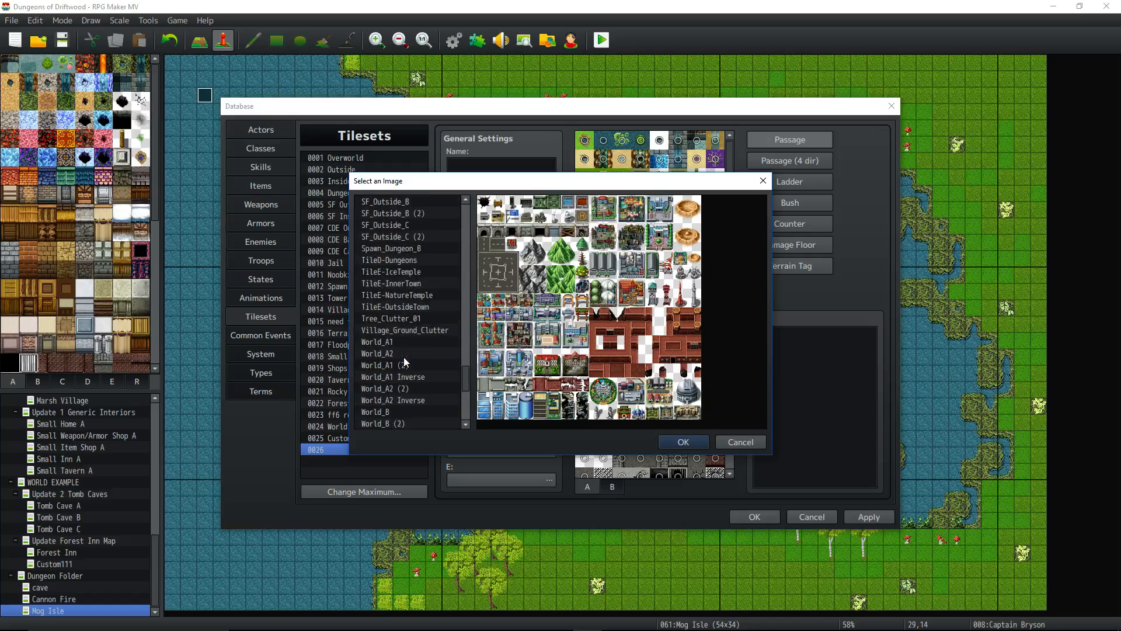
pyautogui.click(409, 295)
pyautogui.click(410, 285)
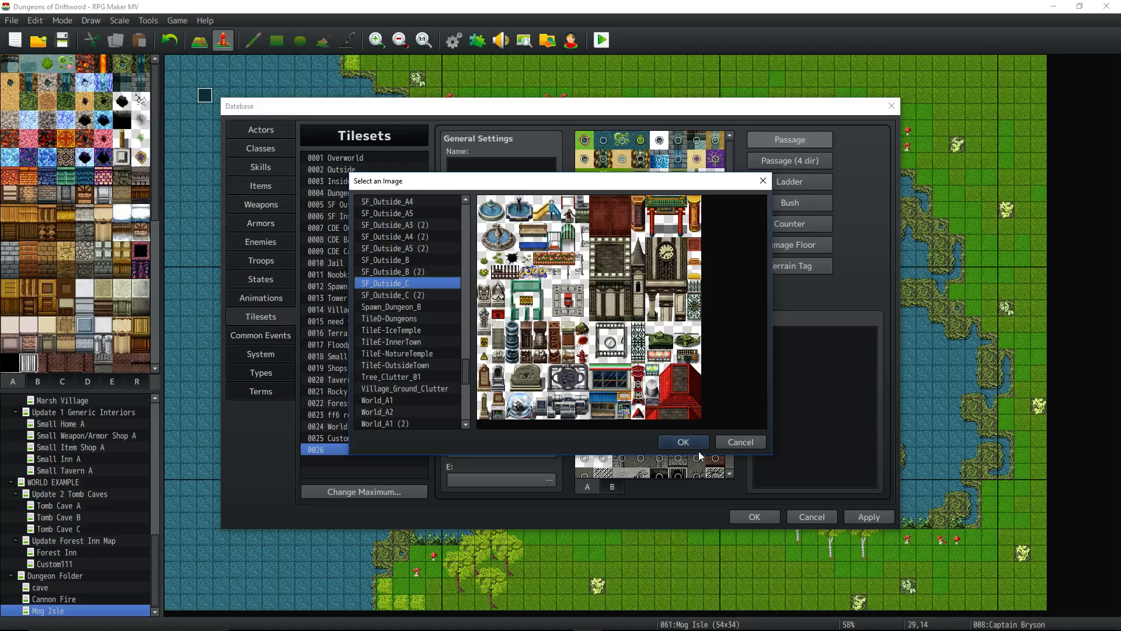
pyautogui.click(678, 442)
# - Open the image selection for the D slot and preview the Interior_D and Interior_D (2) sheets
pyautogui.click(552, 450)
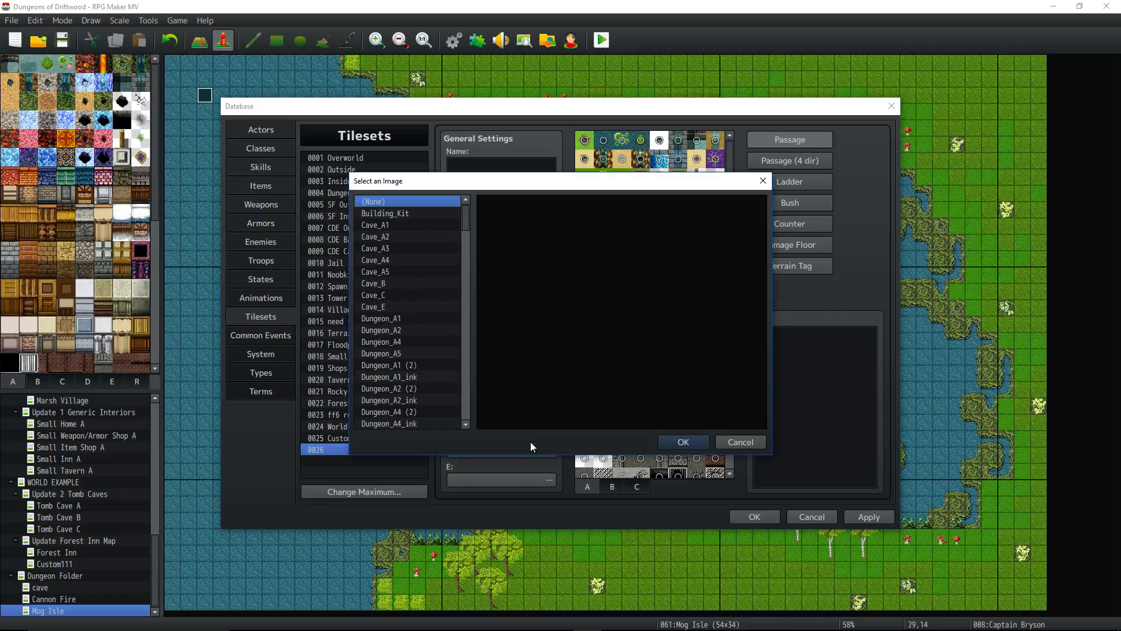
pyautogui.scroll(-7, 404, 310)
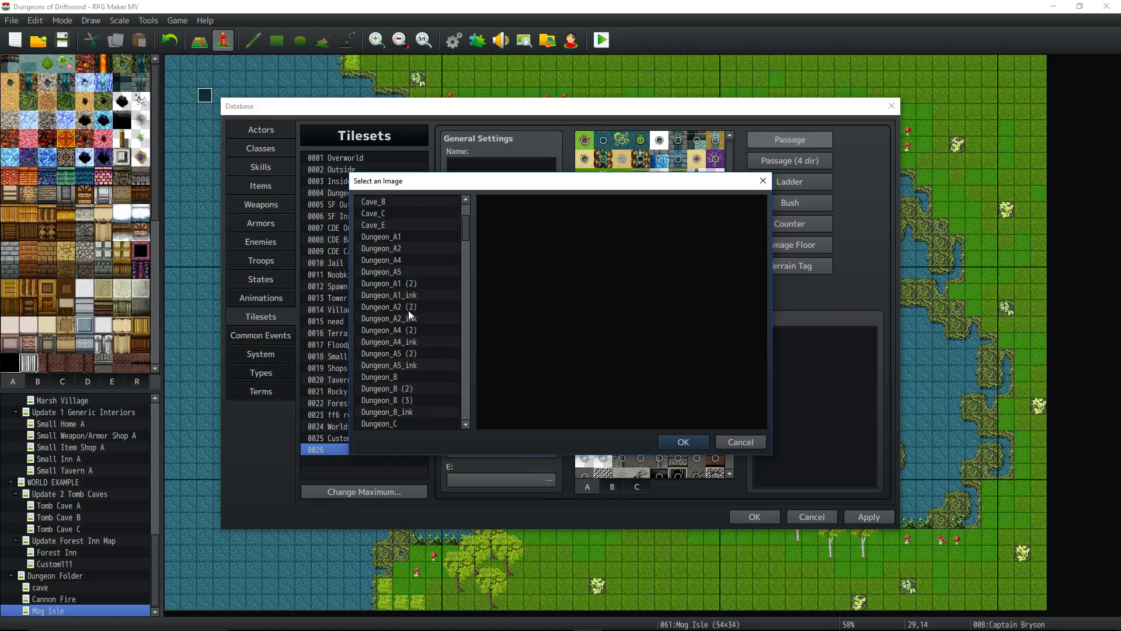
pyautogui.scroll(-8, 416, 306)
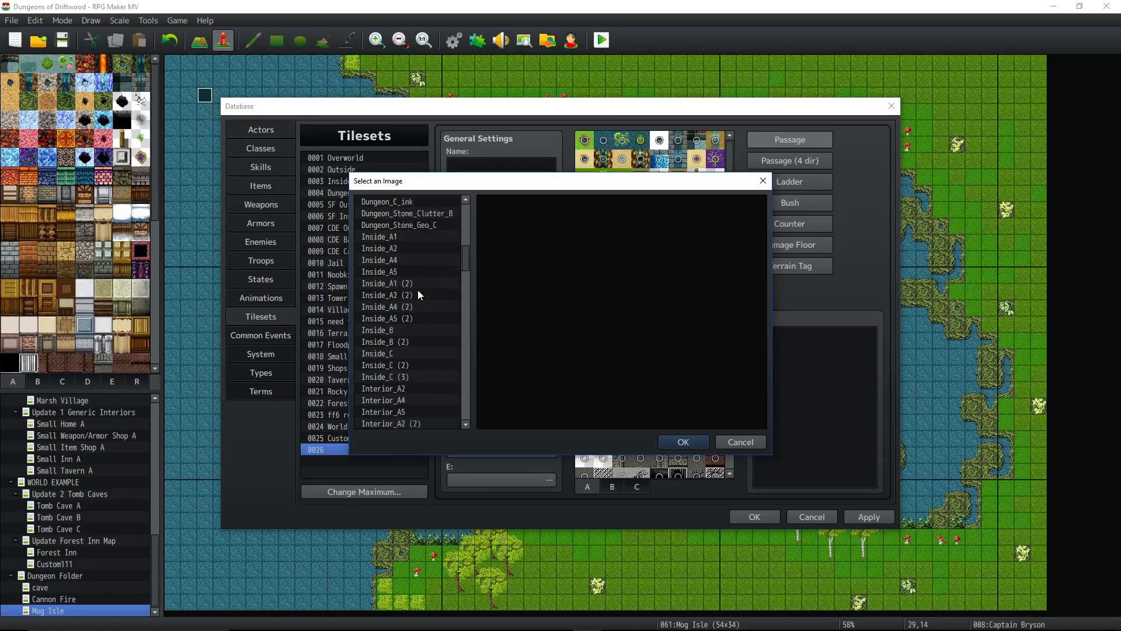
pyautogui.scroll(-1, 405, 305)
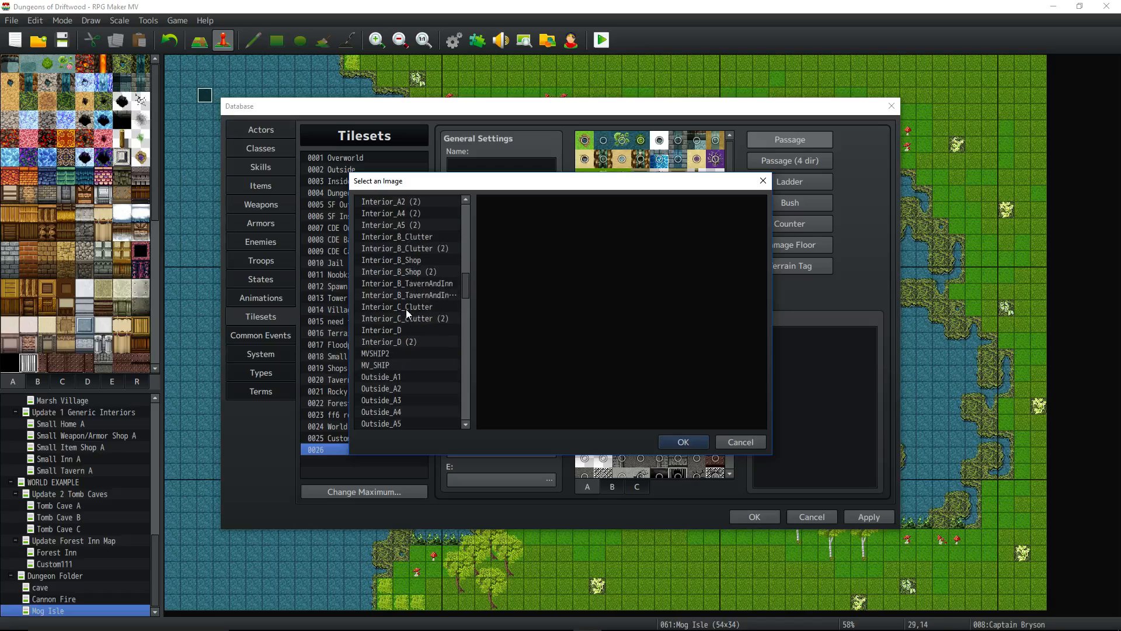
pyautogui.click(407, 328)
pyautogui.scroll(-2, 429, 328)
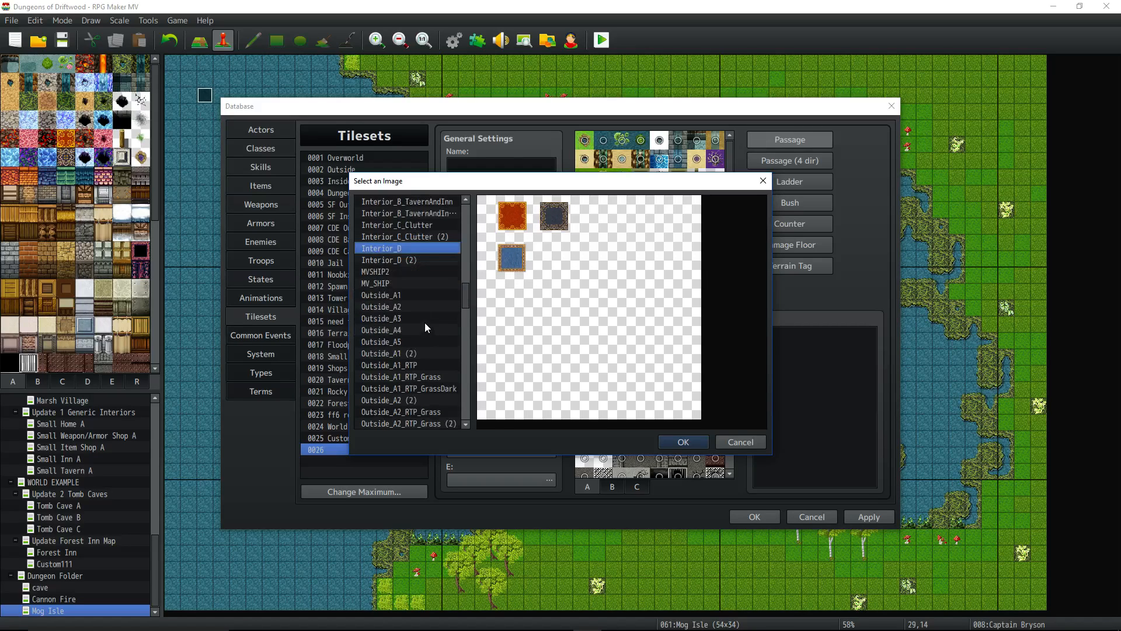
pyautogui.scroll(-3, 422, 350)
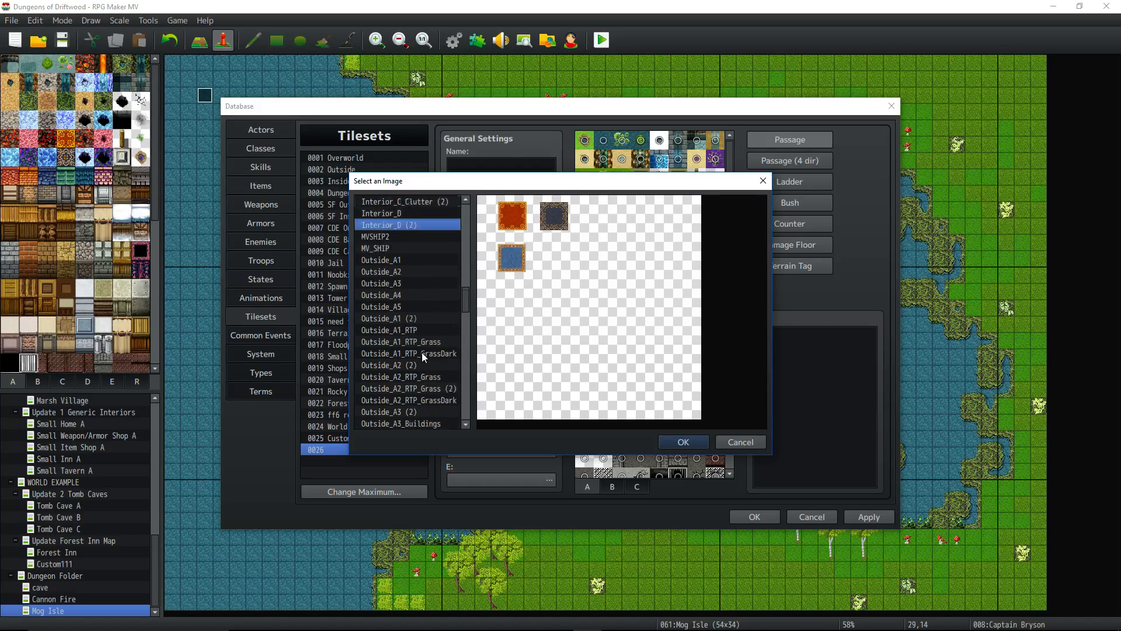
pyautogui.scroll(-7, 419, 349)
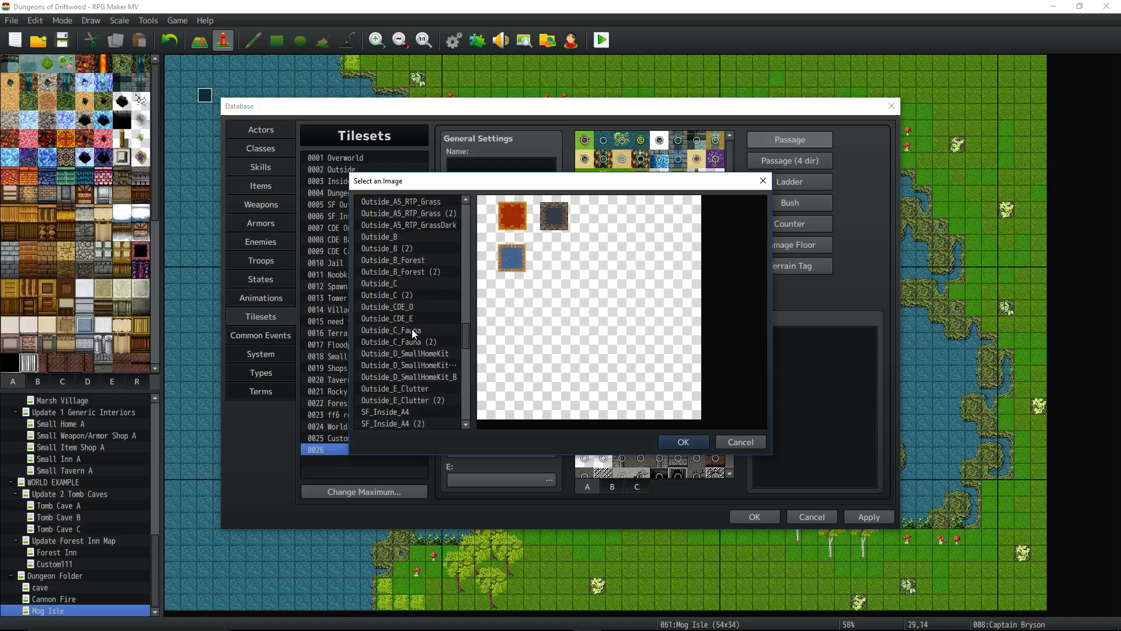
# - Compare the Outside_D_SmallHomeKit sheets, including Outside_D_SmallHomeKit_B, for the D image
pyautogui.scroll(-1, 412, 328)
pyautogui.click(413, 296)
pyautogui.click(417, 284)
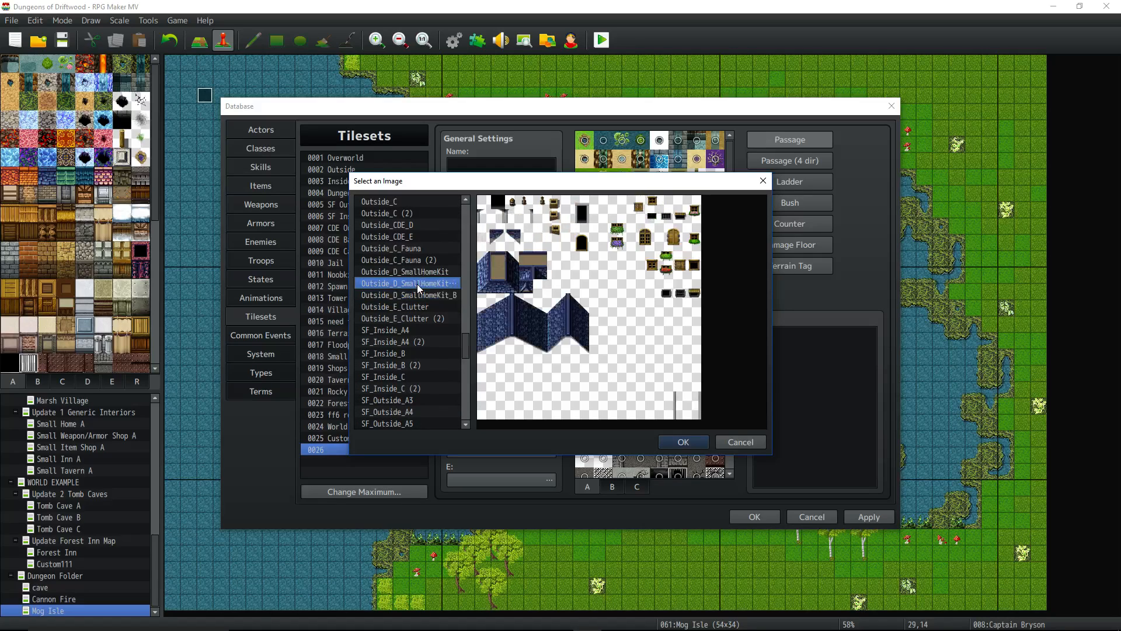
pyautogui.click(426, 295)
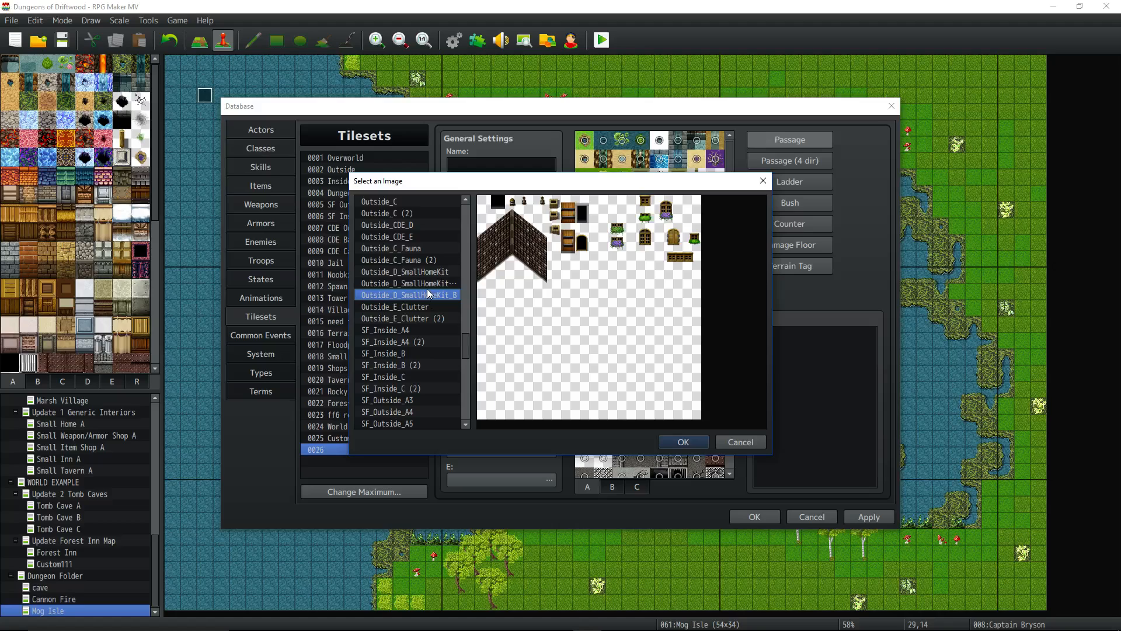
pyautogui.click(426, 281)
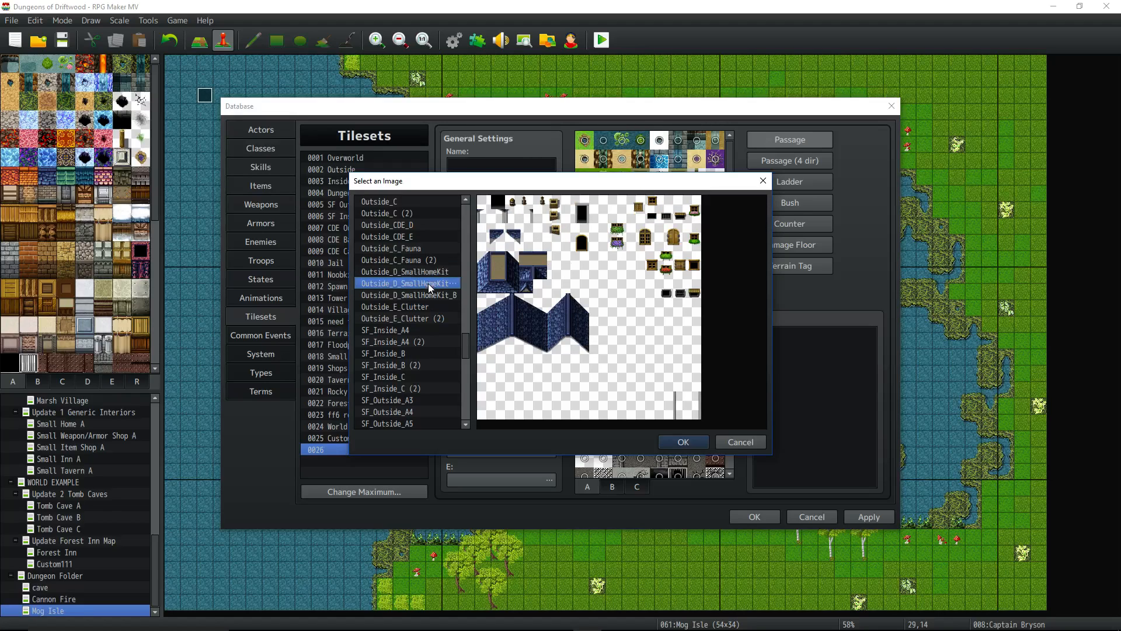
pyautogui.click(426, 294)
pyautogui.click(427, 283)
pyautogui.click(429, 272)
pyautogui.click(429, 295)
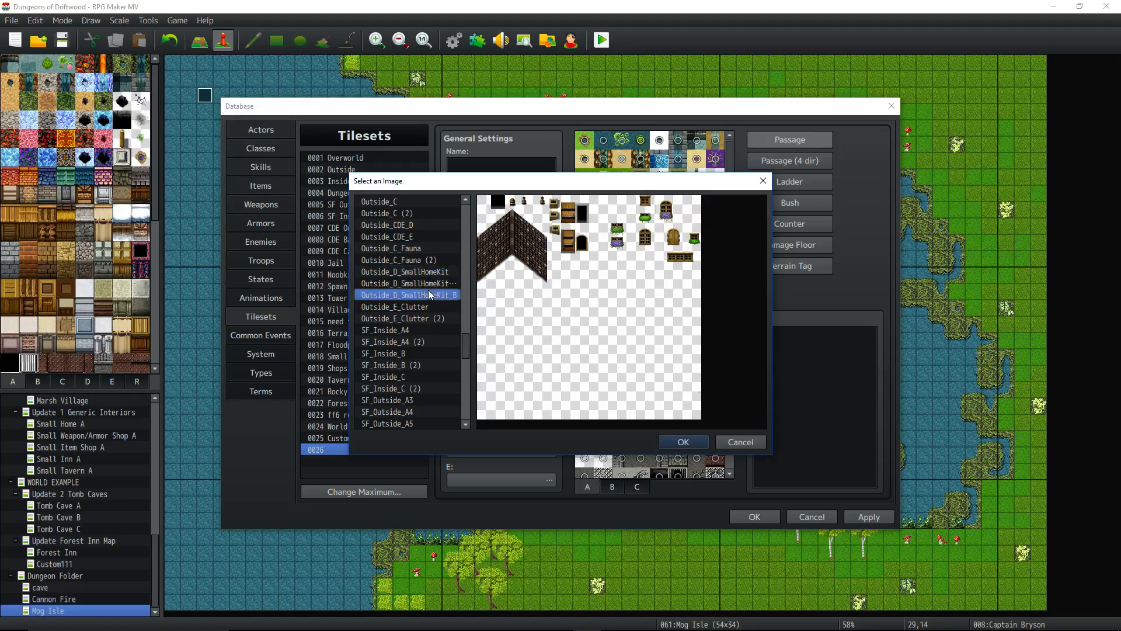
pyautogui.click(429, 284)
pyautogui.click(433, 272)
pyautogui.click(434, 283)
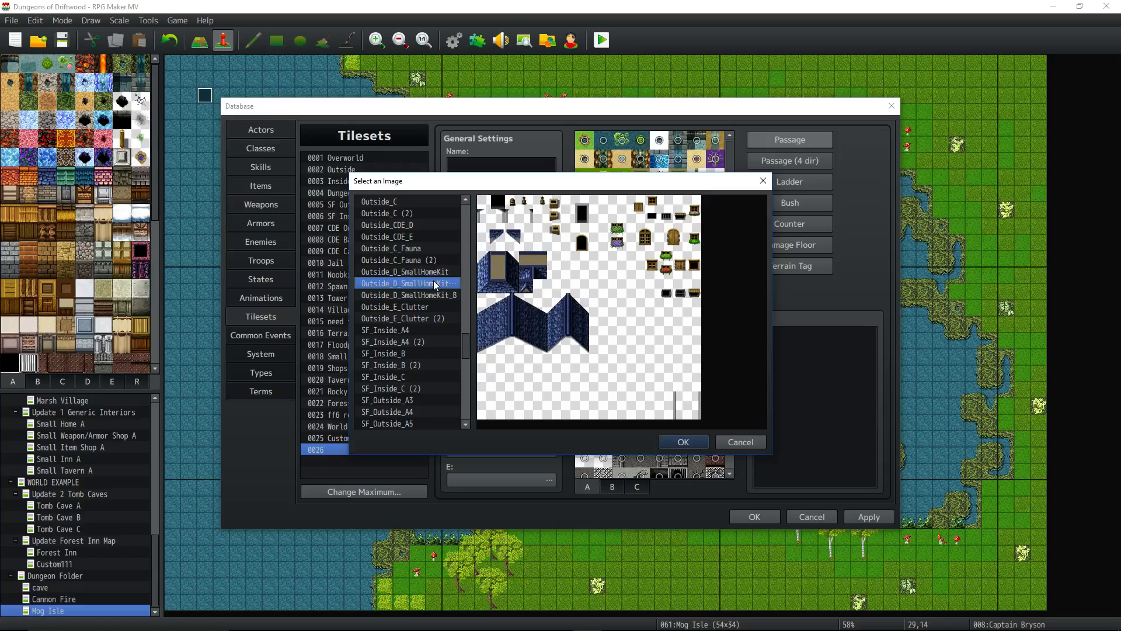
pyautogui.click(434, 295)
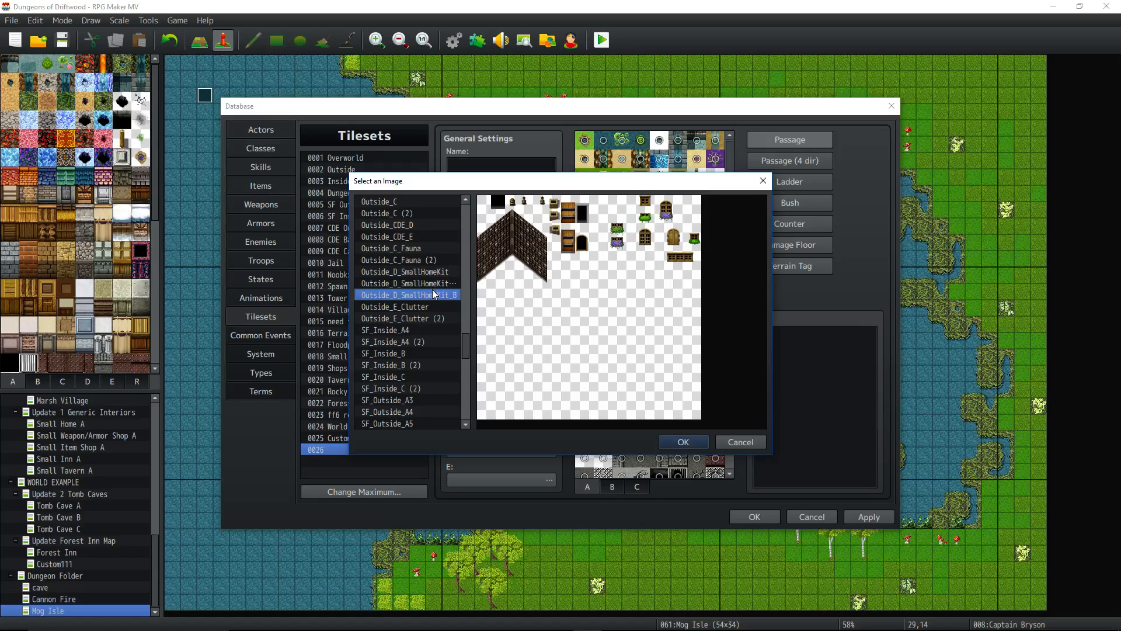
# - Check the Outside_E_Clutter sheet, and assign Outside_D_SmallHomeKit_B to the tileset's D image
pyautogui.click(407, 307)
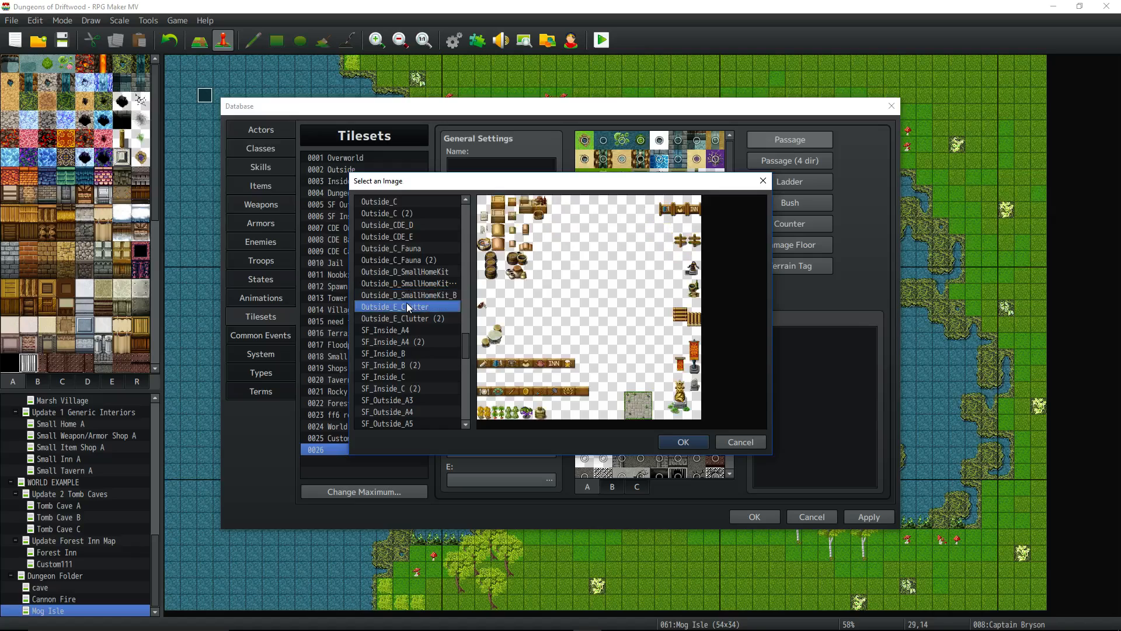
pyautogui.click(410, 296)
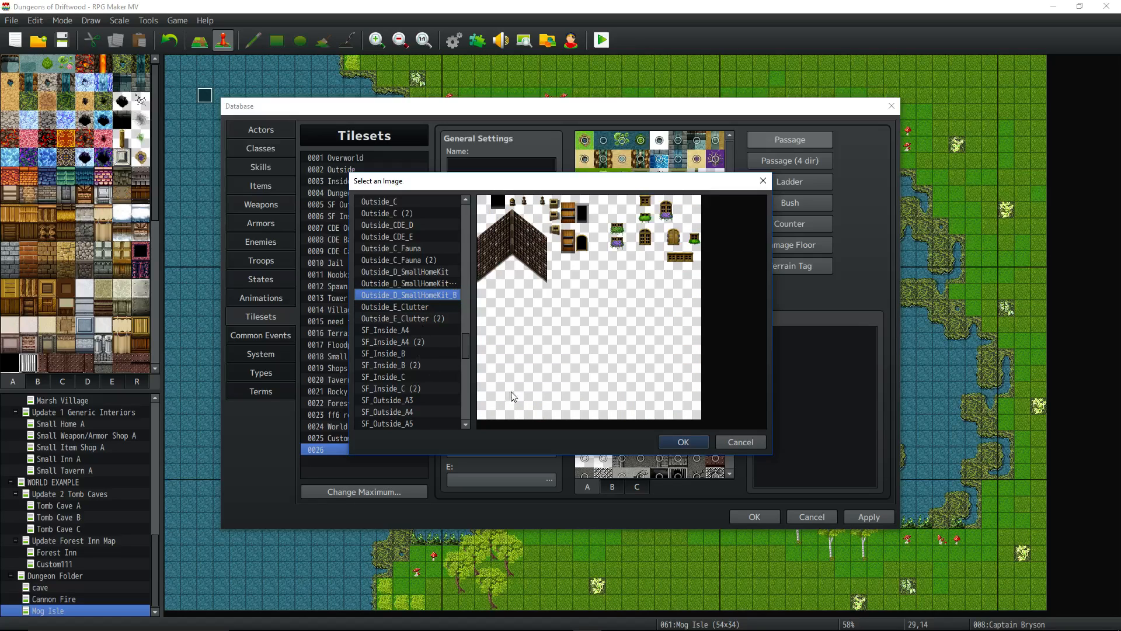
pyautogui.press('Return')
# - Open the image selection for the E slot and preview the Cave_E sheet
pyautogui.click(539, 483)
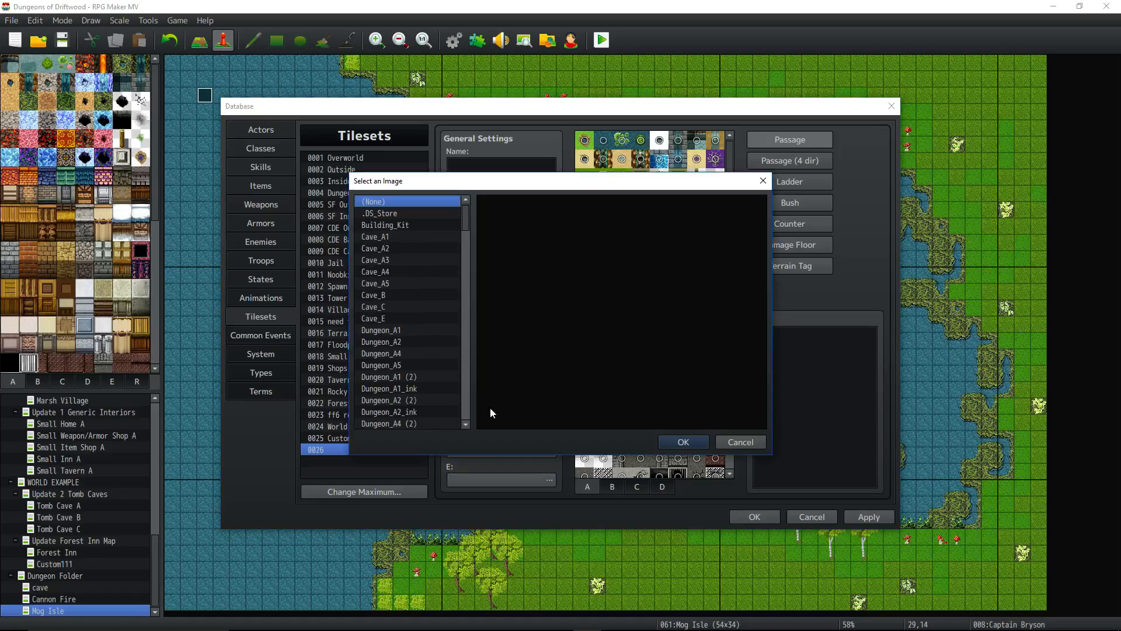
pyautogui.click(403, 320)
pyautogui.scroll(-4, 403, 320)
pyautogui.scroll(-8, 418, 287)
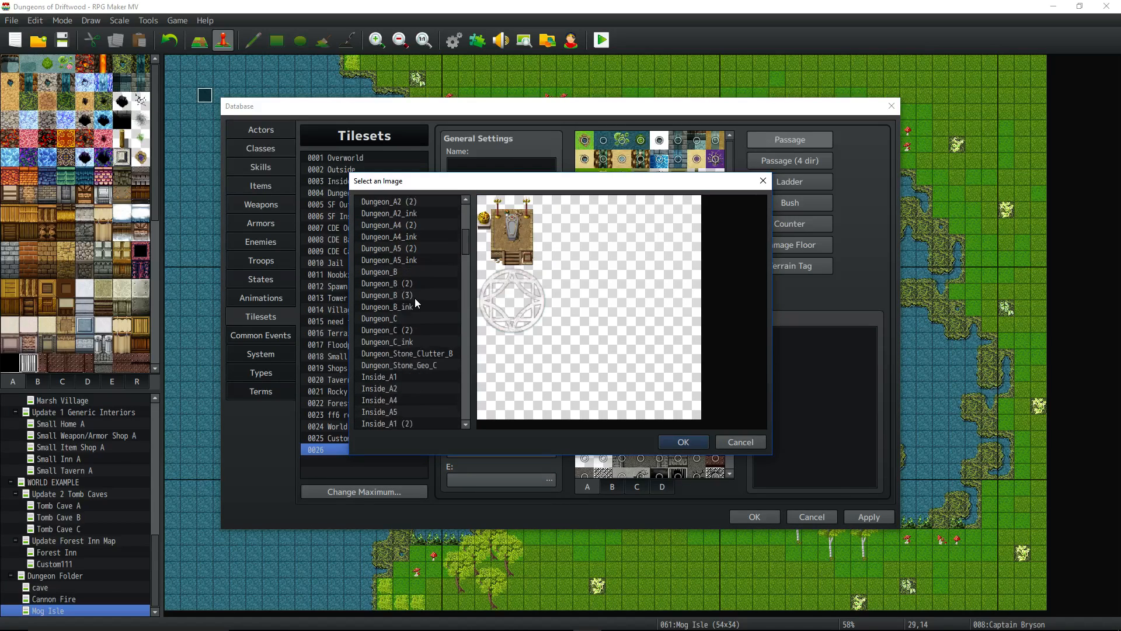
pyautogui.scroll(-4, 409, 307)
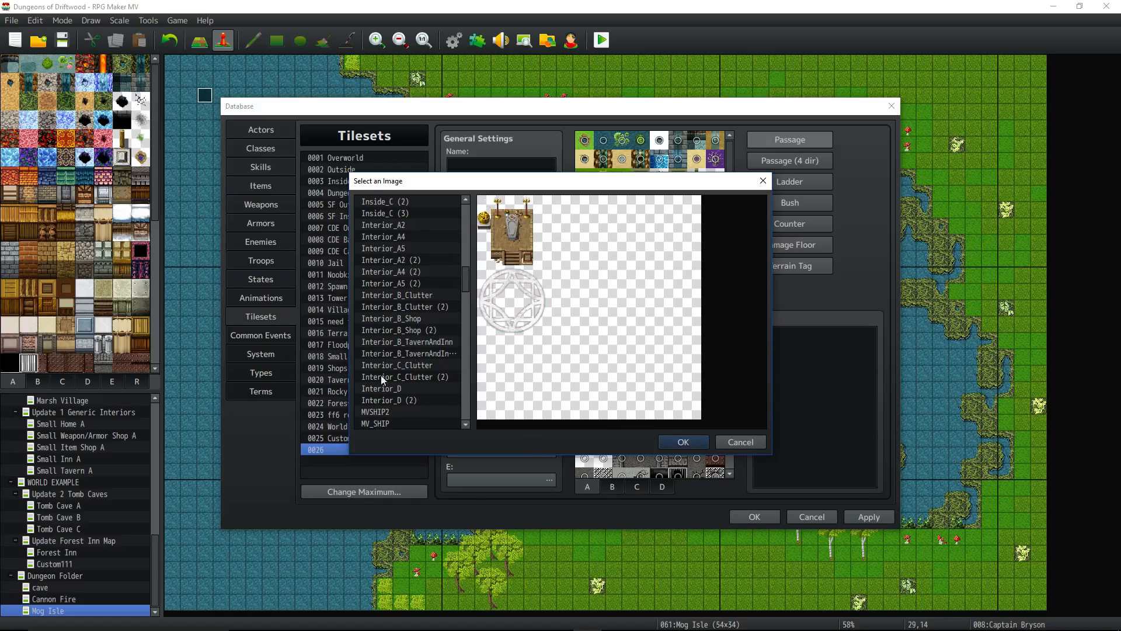
# - Preview the Interior_B_Clutter, Interior_B_Shop, Interior_B_TavernAndInn and Interior_D (2) sheets for the E image
pyautogui.click(418, 295)
pyautogui.click(415, 306)
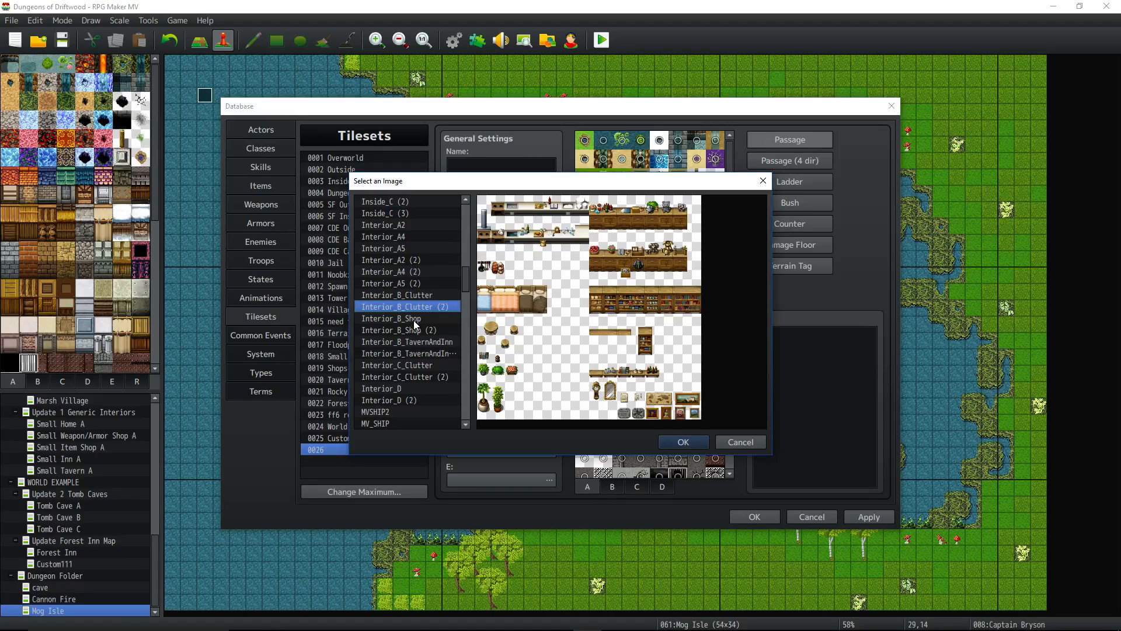
pyautogui.click(415, 318)
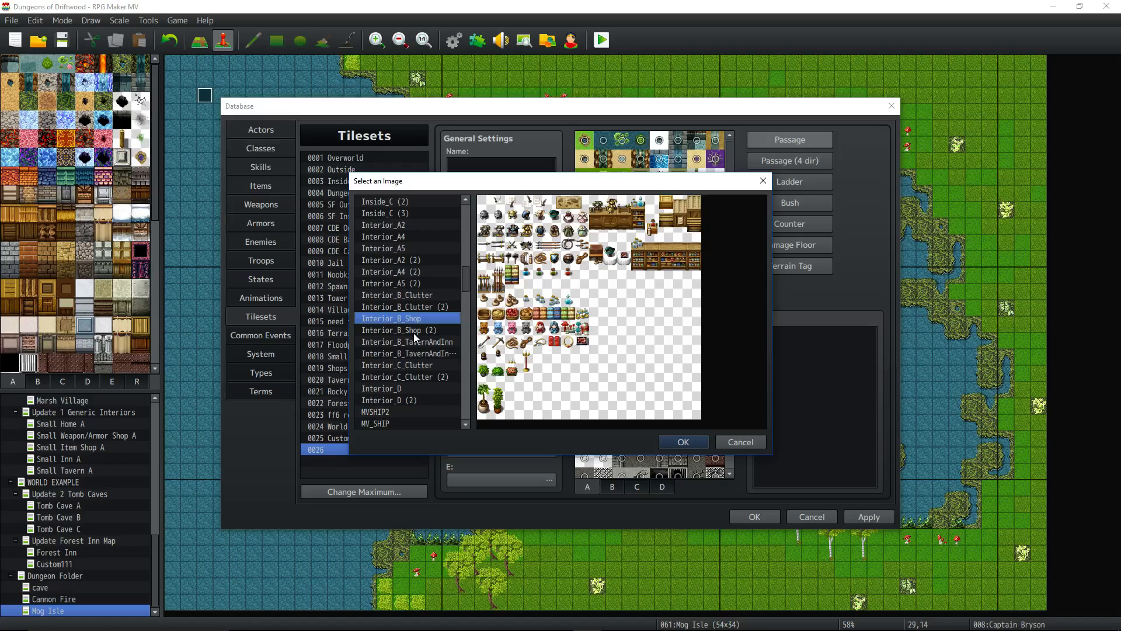
pyautogui.click(413, 331)
pyautogui.click(410, 342)
pyautogui.scroll(-2, 411, 367)
pyautogui.click(415, 308)
pyautogui.click(413, 320)
pyautogui.scroll(-2, 412, 321)
pyautogui.scroll(-8, 413, 321)
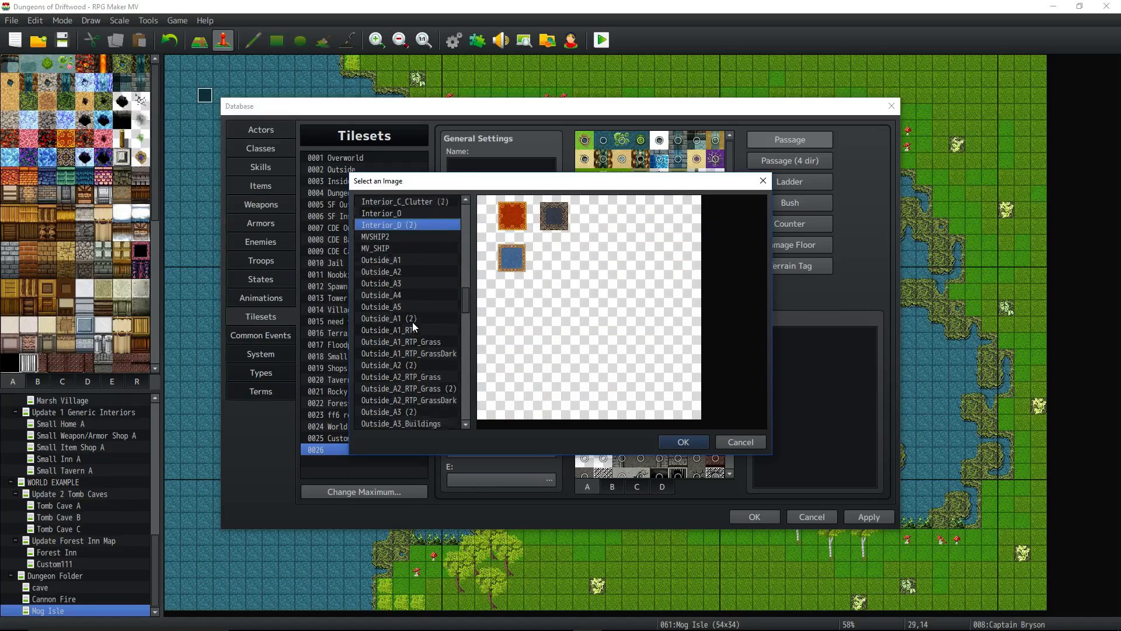
# - Preview the Outside_CDE_D sheet for the E image
pyautogui.scroll(-3, 411, 321)
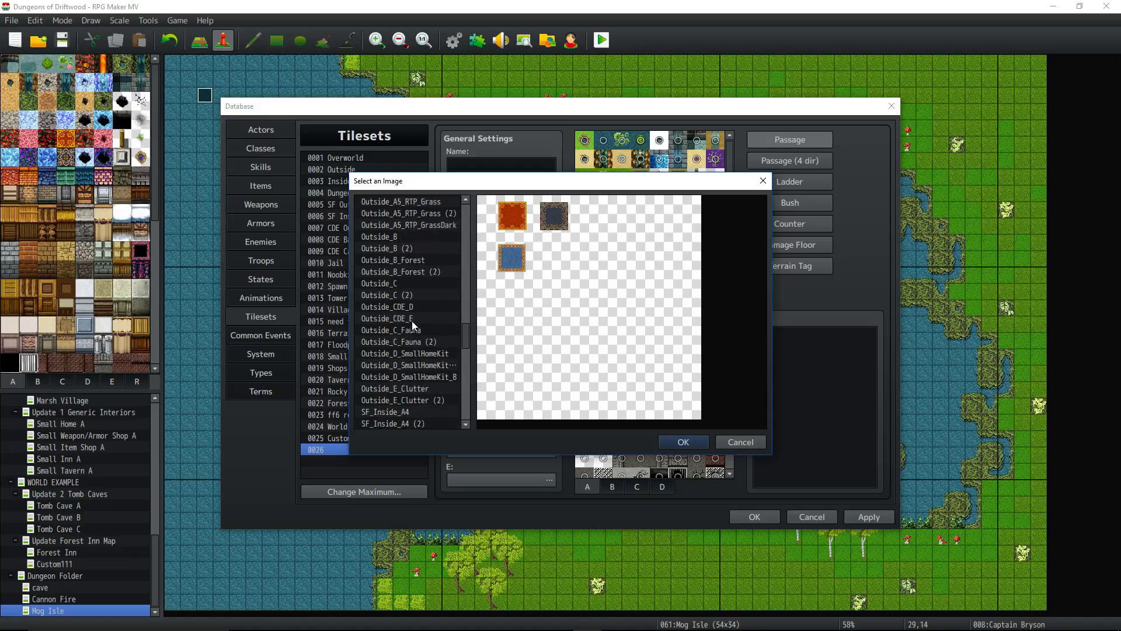
pyautogui.click(415, 260)
pyautogui.click(413, 270)
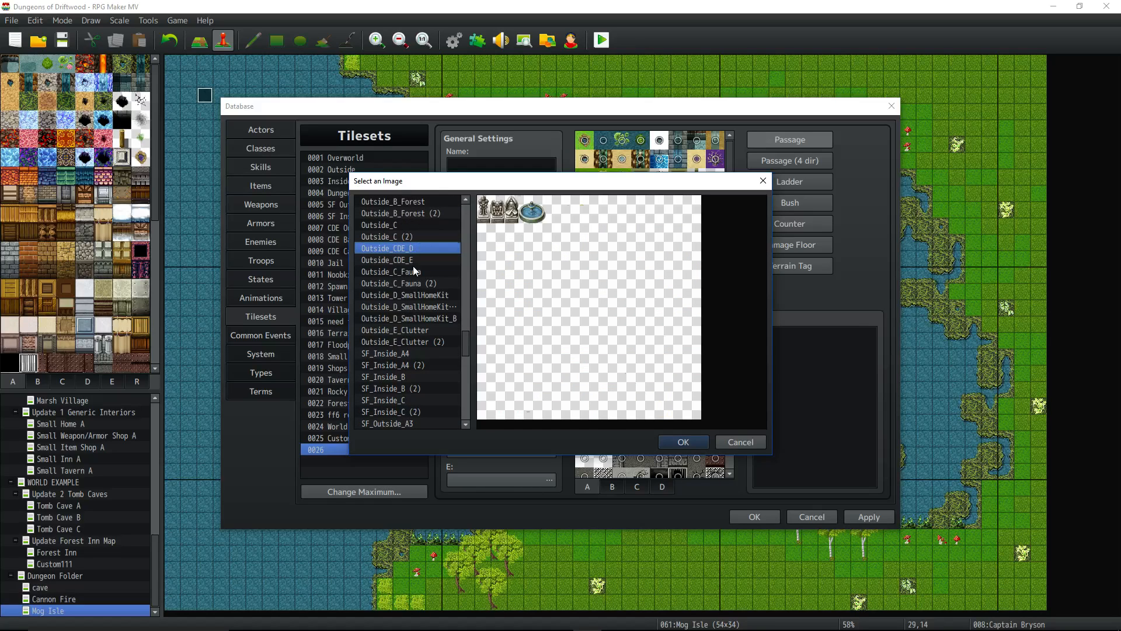
# - Assign the Outside_CDE_E sheet to the tileset's E image and apply the database changes
pyautogui.click(422, 260)
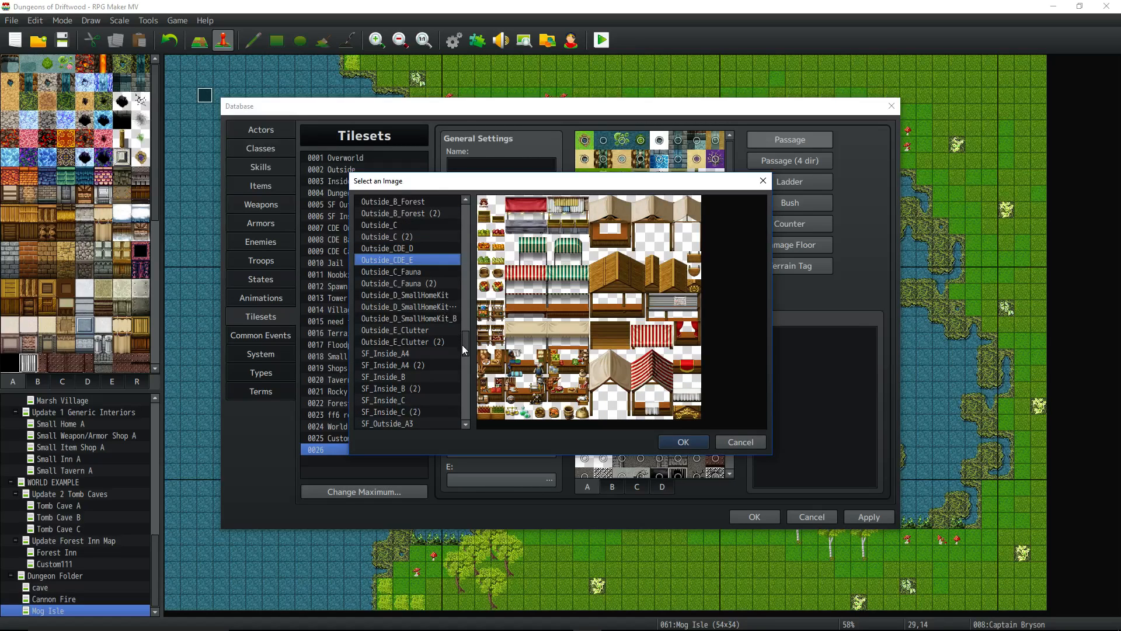
pyautogui.scroll(-1, 461, 345)
pyautogui.scroll(-4, 438, 344)
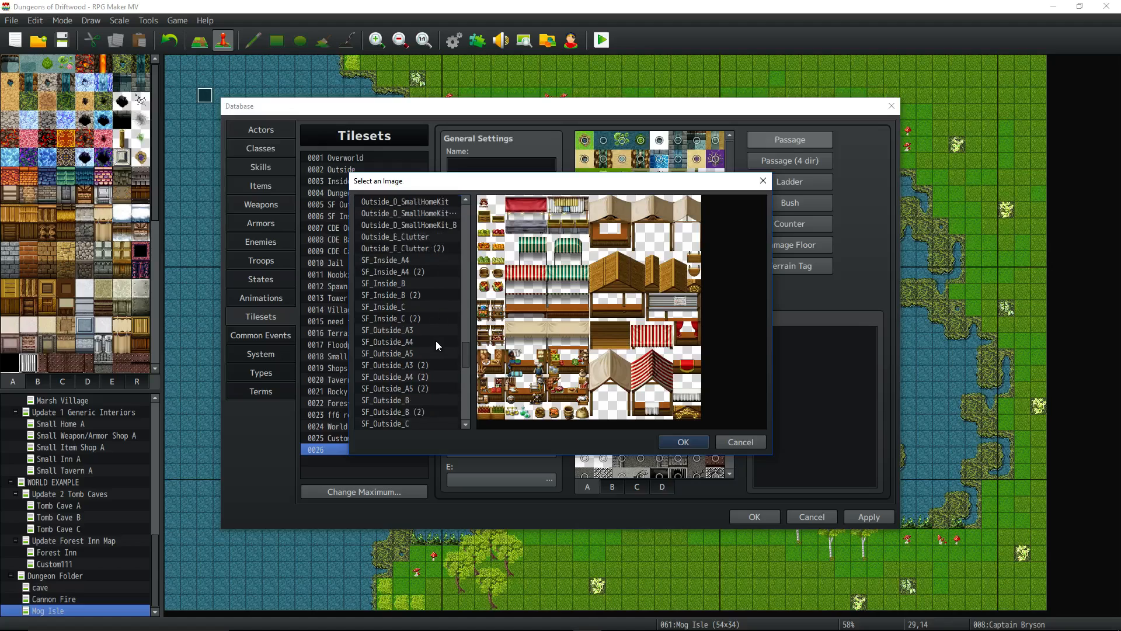
pyautogui.scroll(-6, 434, 342)
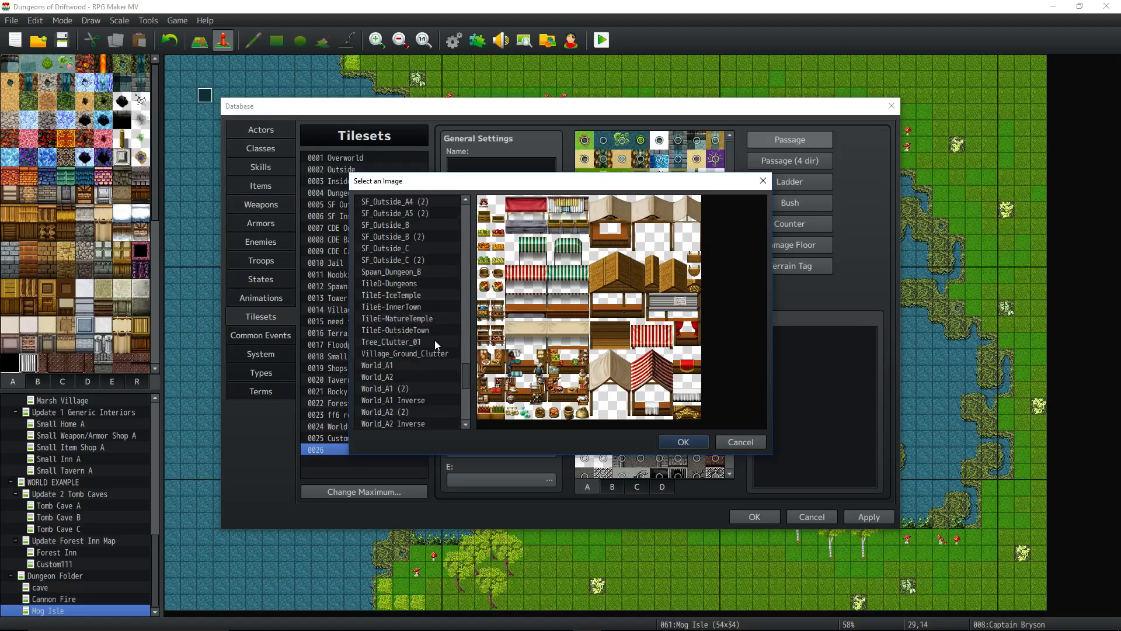
pyautogui.scroll(-2, 435, 344)
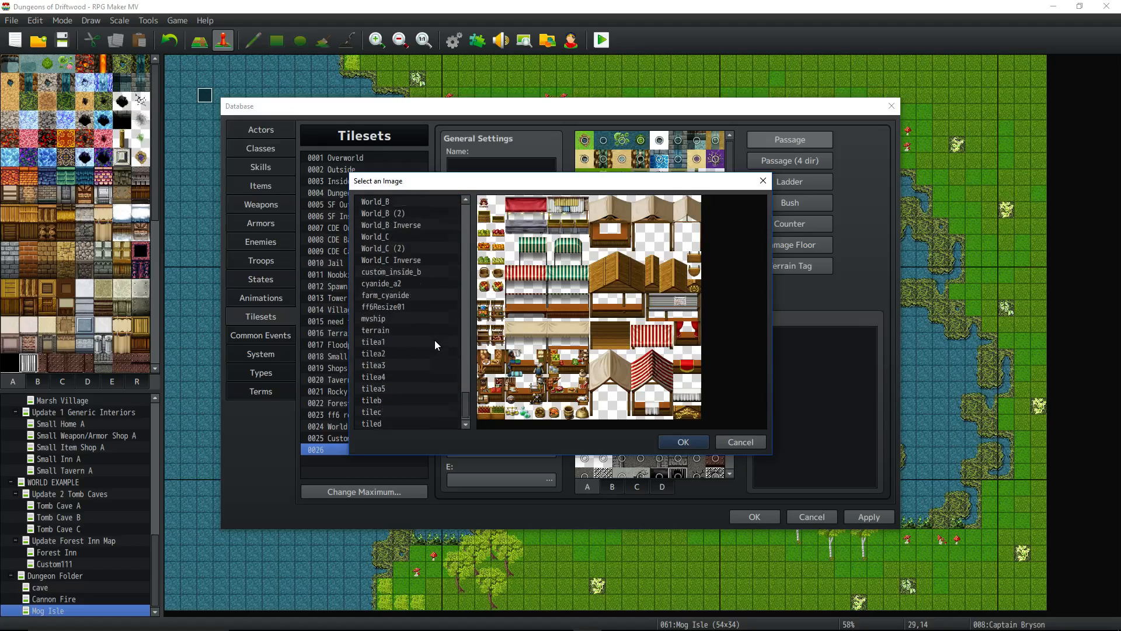
pyautogui.scroll(14, 434, 340)
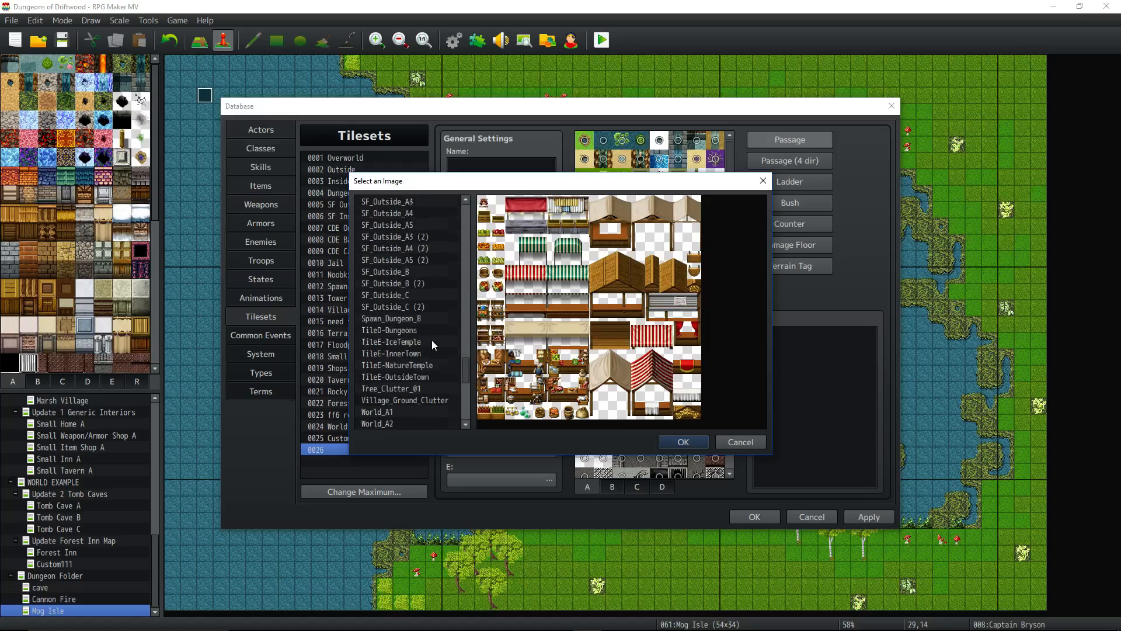
pyautogui.click(682, 442)
pyautogui.click(878, 515)
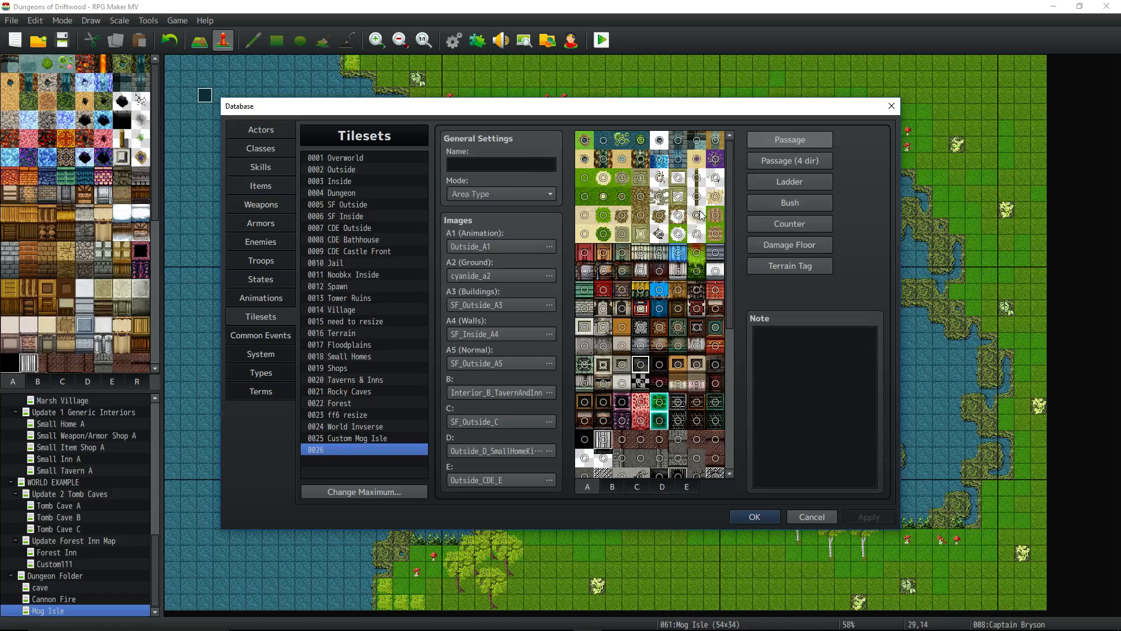
# - Examine the tiles on the new tileset's B, C, D and E sheets
pyautogui.click(498, 166)
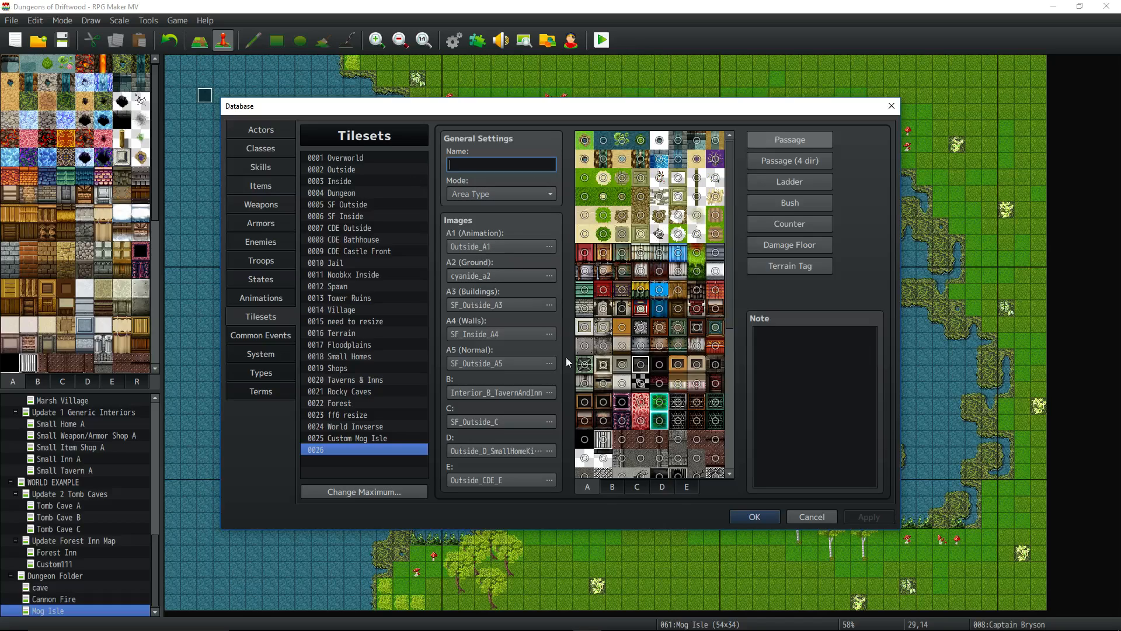
pyautogui.click(612, 486)
pyautogui.click(637, 486)
pyautogui.click(662, 486)
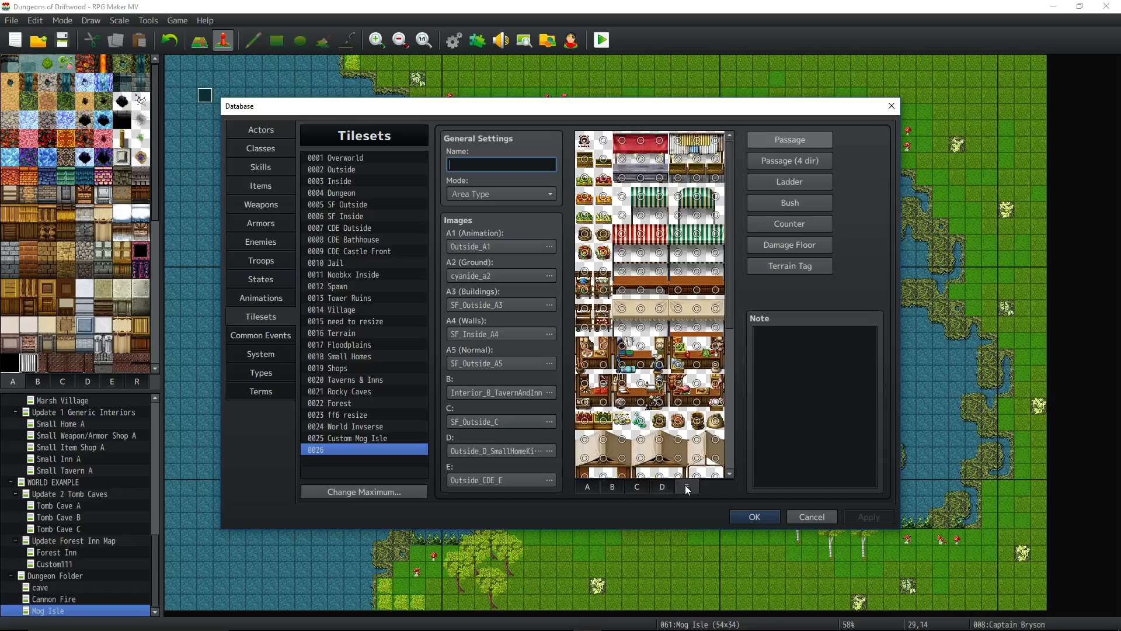
pyautogui.click(686, 487)
pyautogui.click(663, 487)
pyautogui.click(684, 484)
pyautogui.click(664, 488)
pyautogui.click(646, 489)
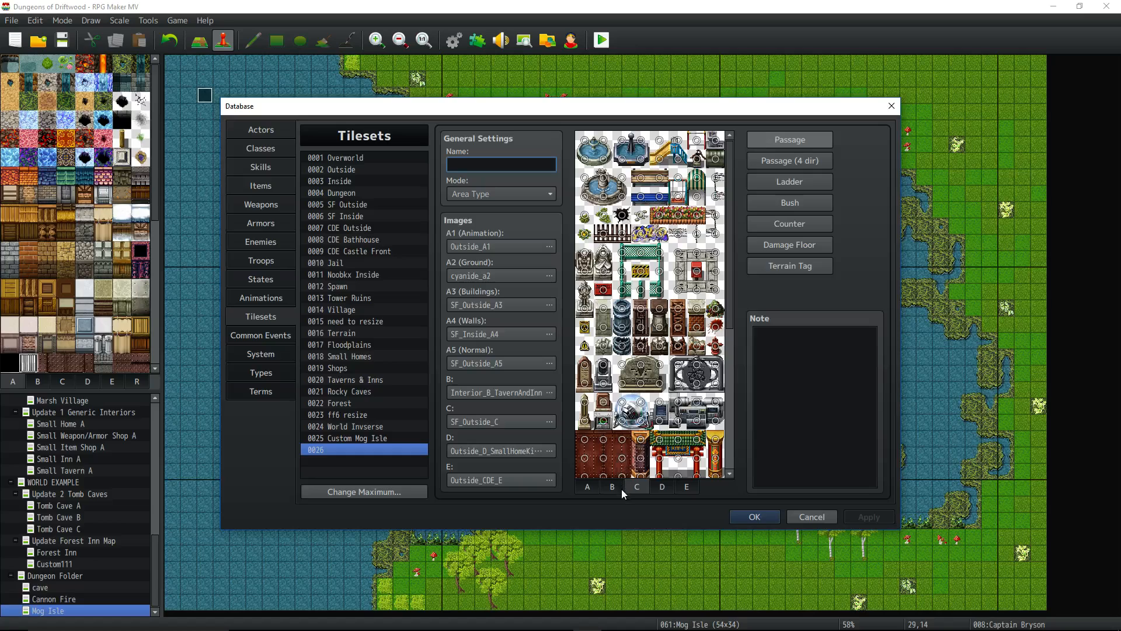
pyautogui.click(664, 487)
# - Look through the full length of the new tileset's B and A sheets
pyautogui.click(616, 490)
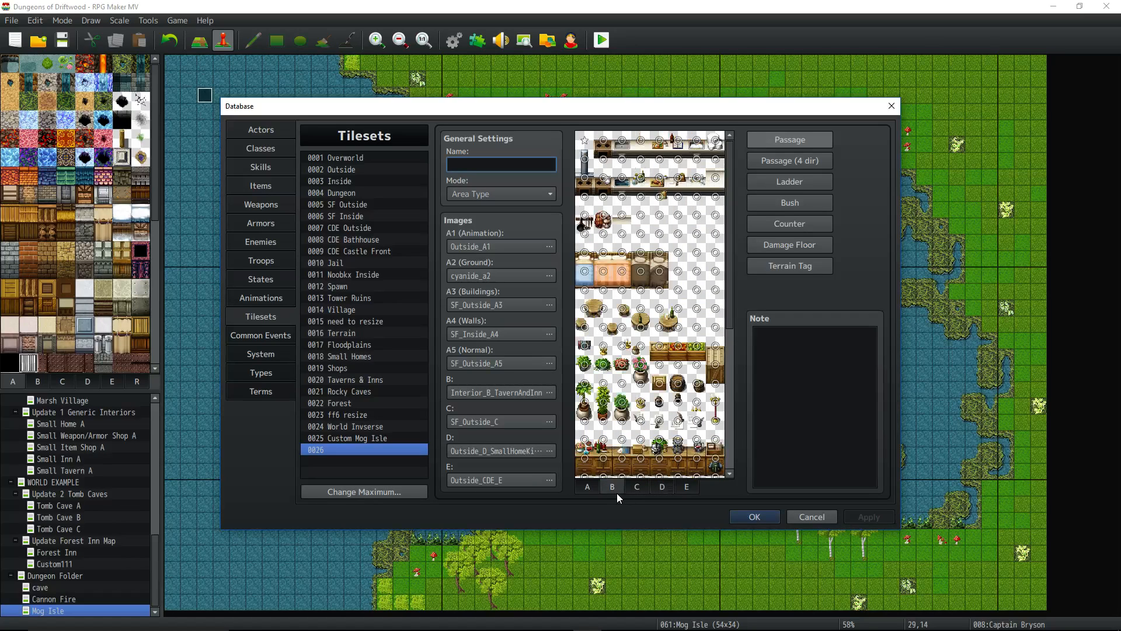
pyautogui.scroll(-3, 647, 305)
pyautogui.scroll(-2, 647, 305)
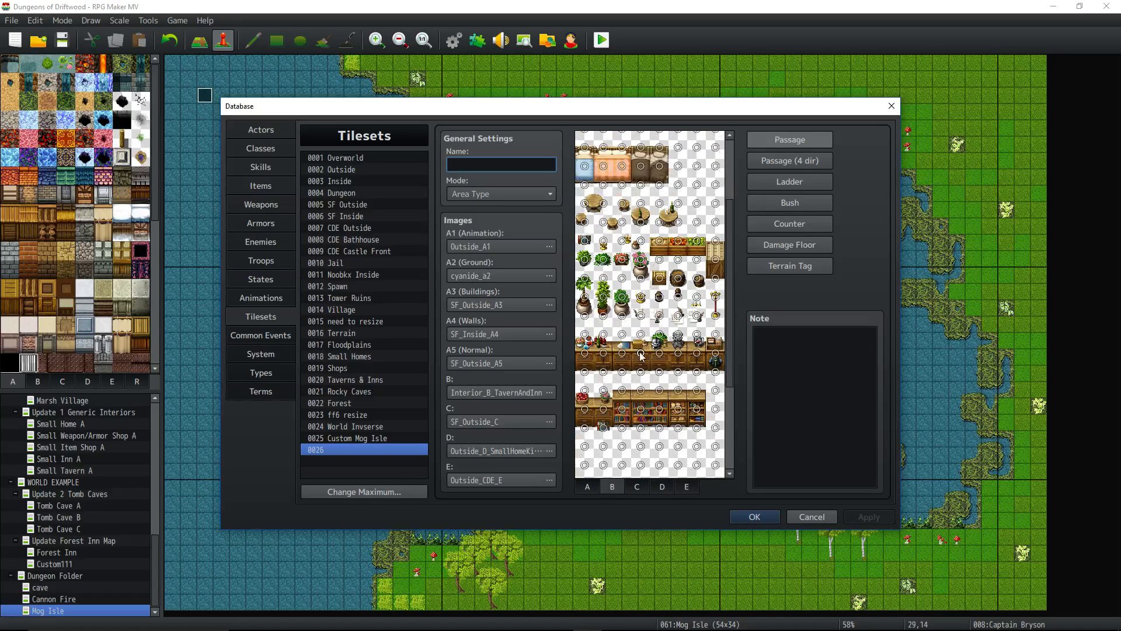
pyautogui.scroll(4, 660, 409)
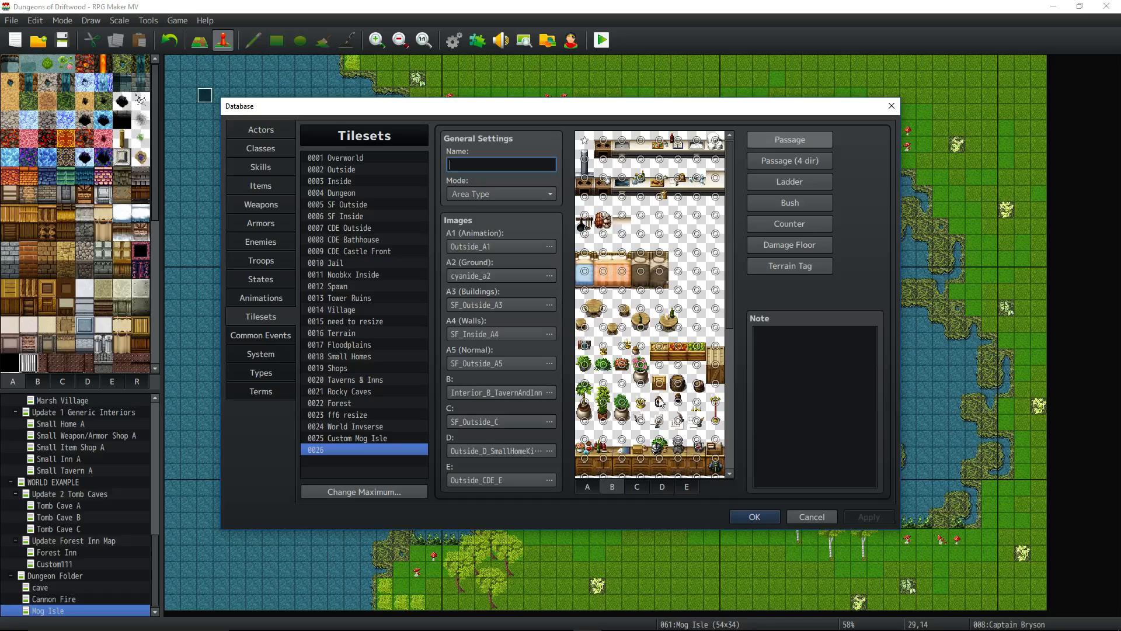
pyautogui.click(594, 488)
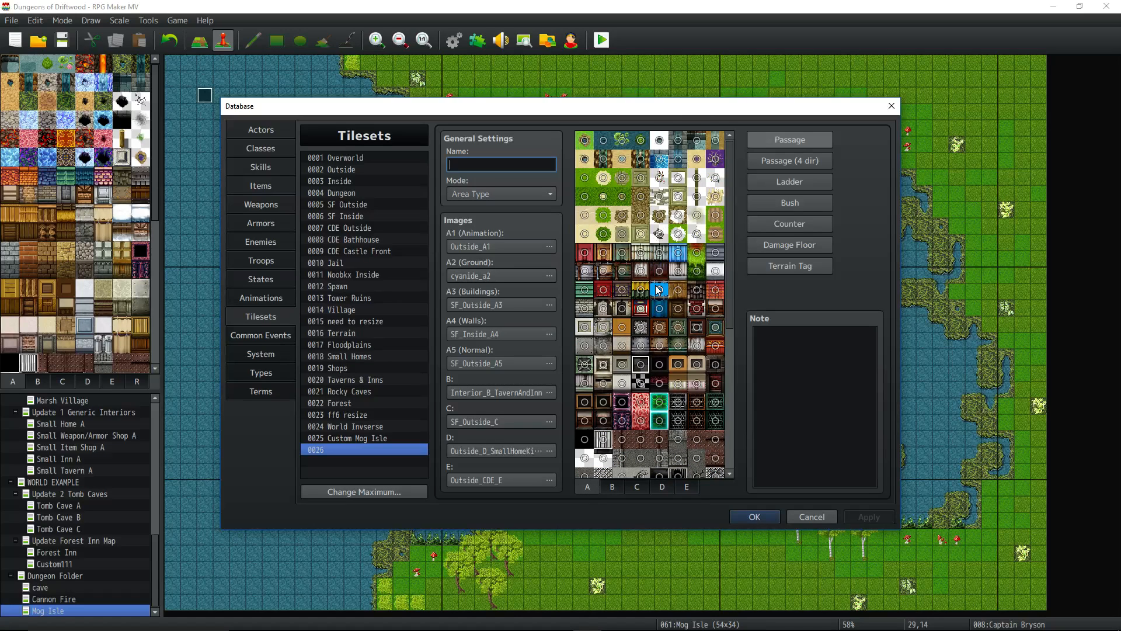
pyautogui.scroll(-5, 658, 290)
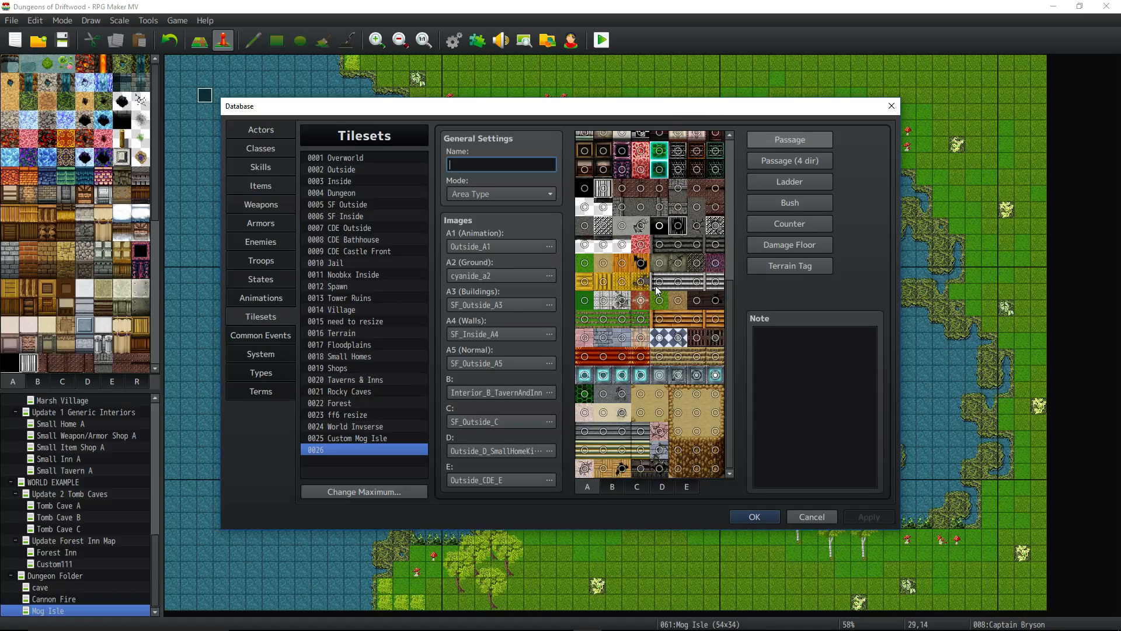
pyautogui.scroll(5, 659, 322)
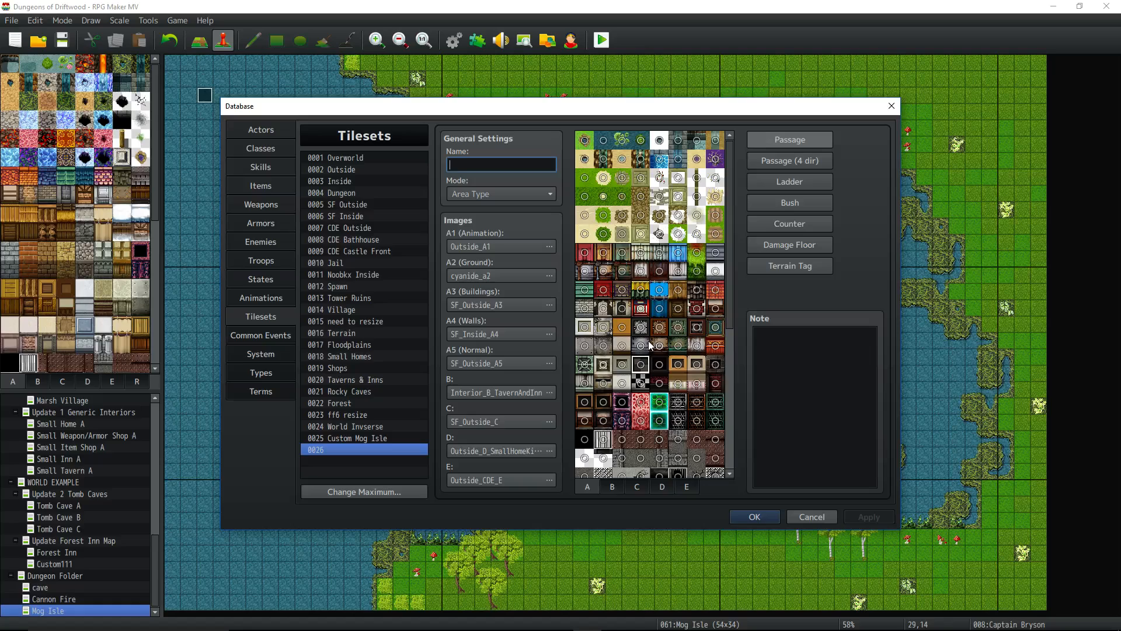
pyautogui.scroll(-2, 648, 283)
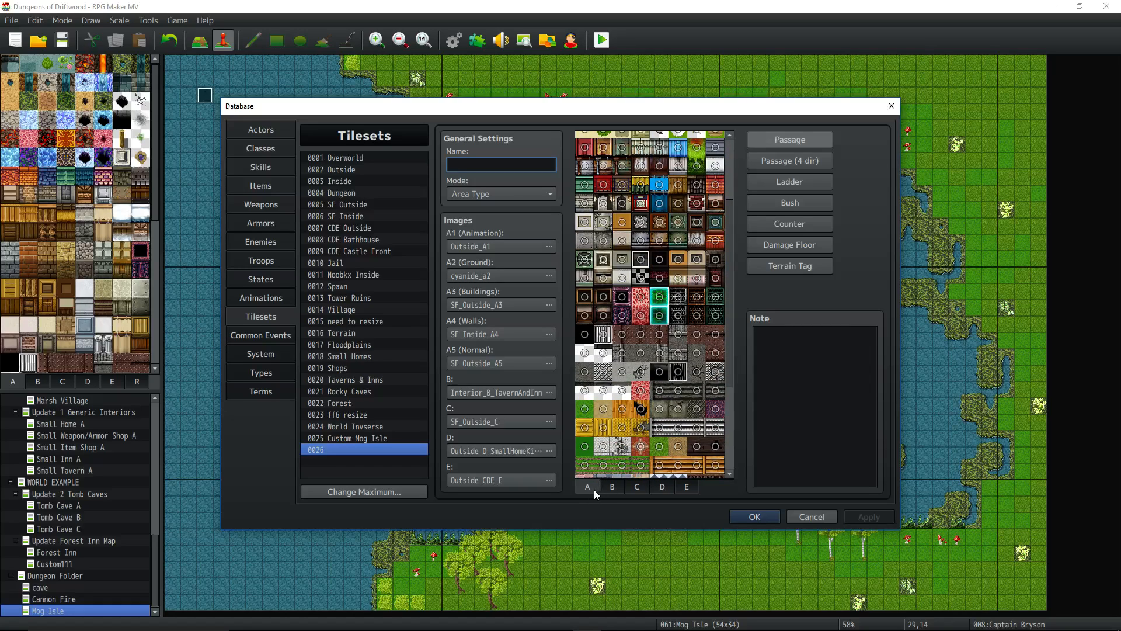
pyautogui.scroll(2, 630, 289)
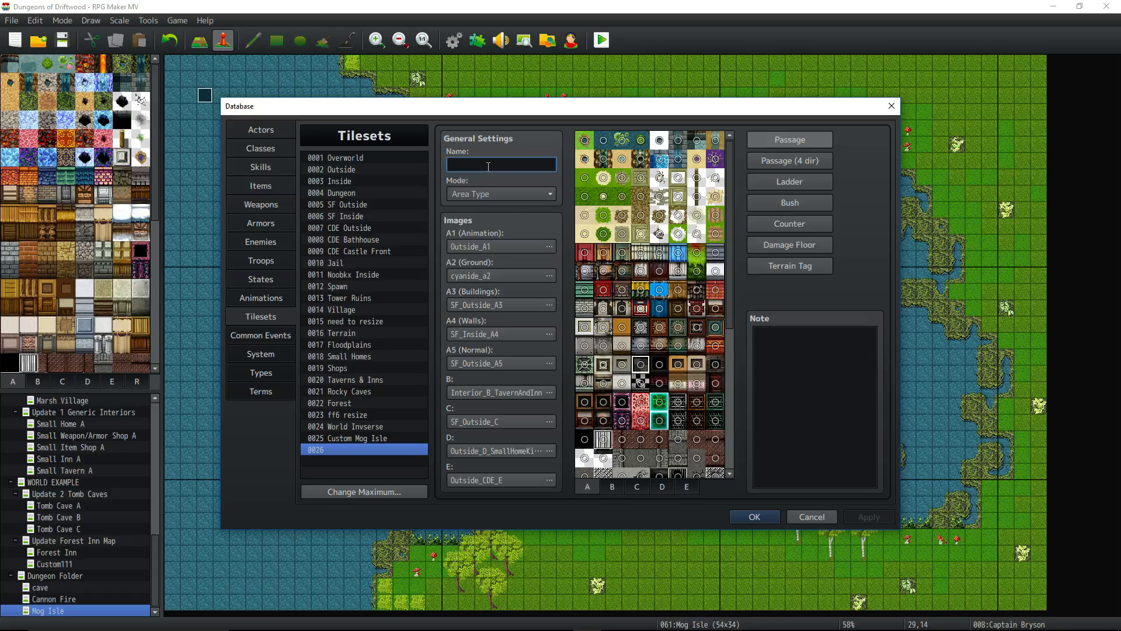
# - Name the new tileset Custom Town
pyautogui.write('Custom Tow')
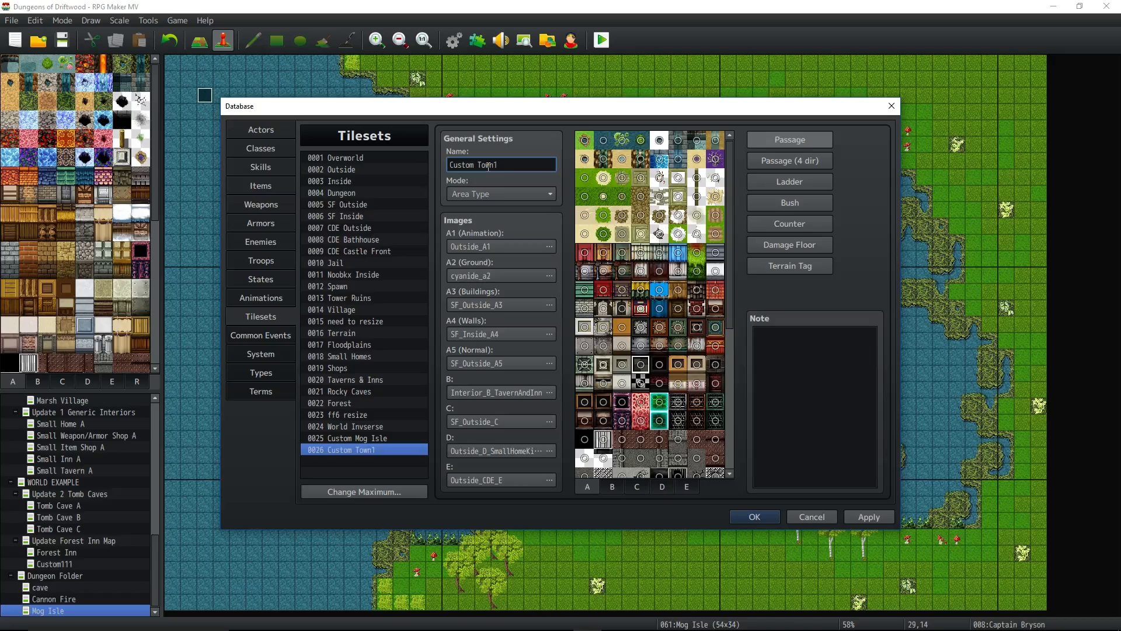
pyautogui.write('n1')
pyautogui.press('BackSpace')
pyautogui.write('Tiles')
# - Make all tiles in the A sheet's first two rows impassable, plus the seventh tile in rows three and four
pyautogui.click(584, 140)
pyautogui.click(604, 140)
pyautogui.click(621, 140)
pyautogui.click(641, 140)
pyautogui.click(660, 141)
pyautogui.click(679, 140)
pyautogui.click(696, 140)
pyautogui.click(715, 140)
pyautogui.click(586, 160)
pyautogui.click(603, 159)
pyautogui.click(622, 159)
pyautogui.click(641, 160)
pyautogui.click(659, 159)
pyautogui.click(678, 159)
pyautogui.click(697, 159)
pyautogui.click(716, 159)
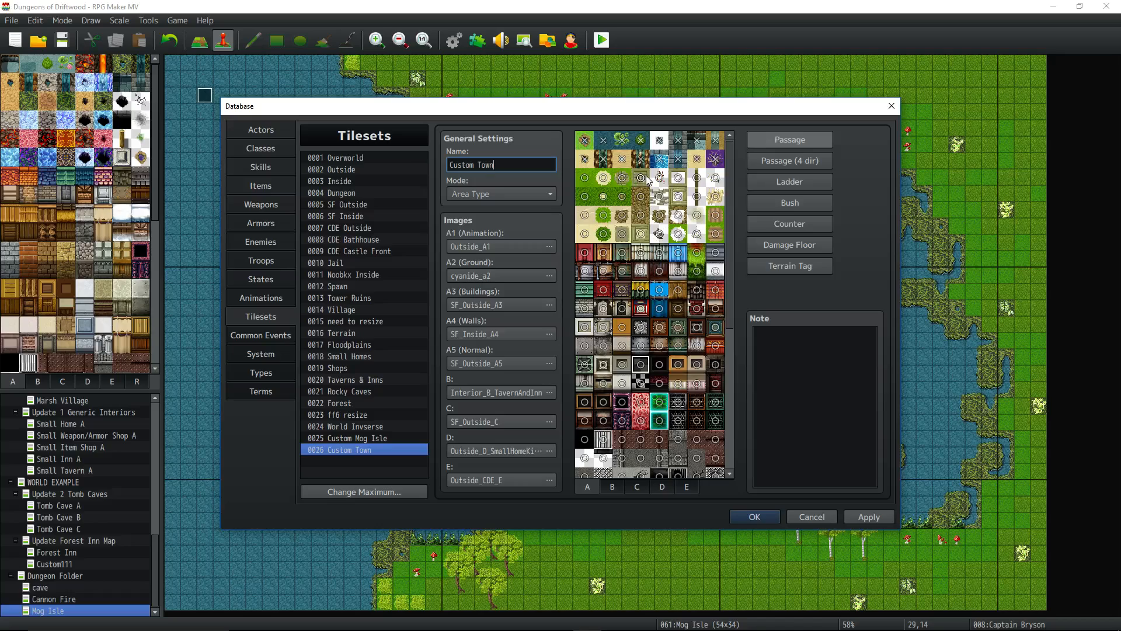
pyautogui.click(697, 177)
pyautogui.click(697, 196)
# - Block passage on the wall tiles in rows 8, 10, 12, 14 and 16 of the A sheet
pyautogui.scroll(-1, 695, 236)
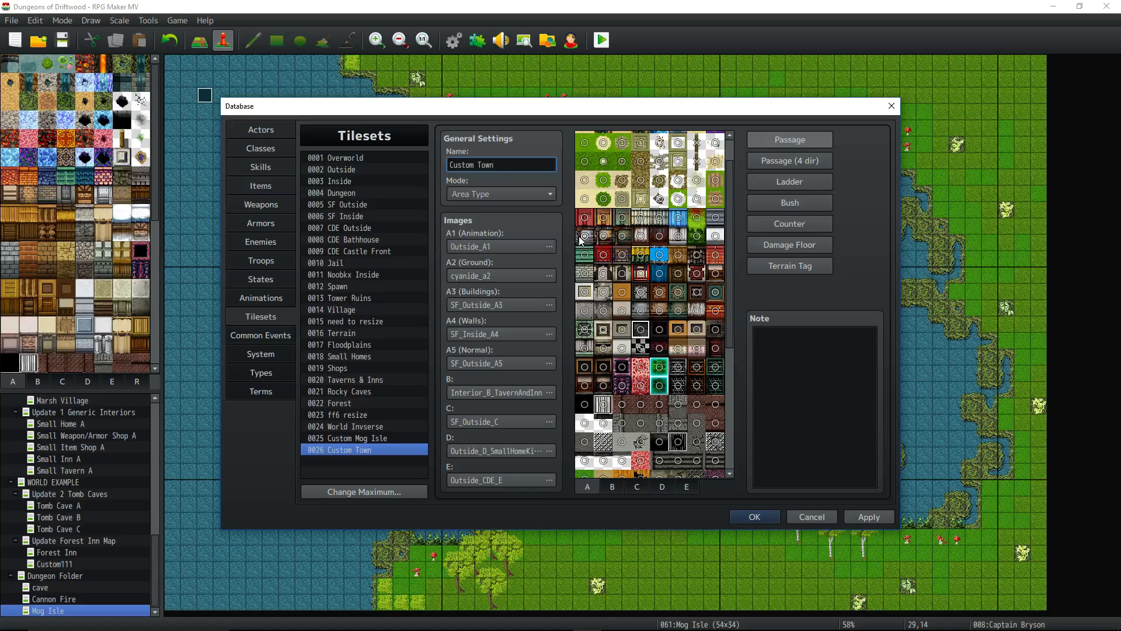
pyautogui.moveTo(611, 236); pyautogui.dragTo(719, 236)
pyautogui.moveTo(662, 277); pyautogui.dragTo(718, 275)
pyautogui.click(588, 312)
pyautogui.moveTo(626, 309); pyautogui.dragTo(717, 313)
pyautogui.scroll(-2, 648, 333)
pyautogui.click(622, 303)
pyautogui.moveTo(653, 303); pyautogui.dragTo(717, 304)
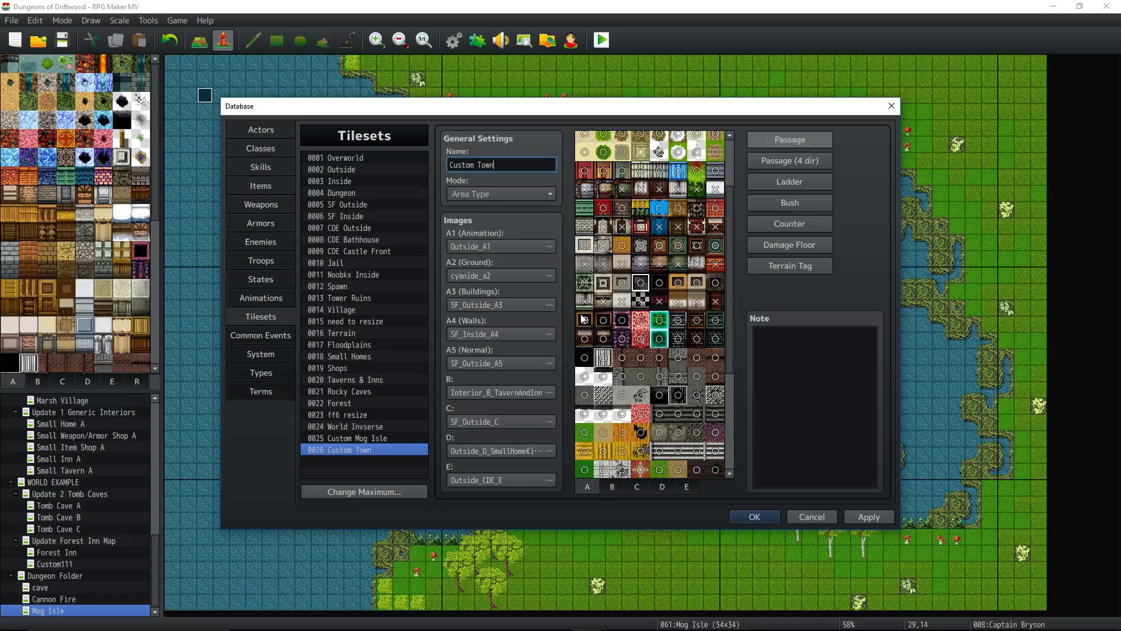
pyautogui.moveTo(585, 338); pyautogui.dragTo(691, 345)
pyautogui.click(714, 340)
# - Make the solid black and empty tiles just below the wall rows of the A sheet impassable
pyautogui.scroll(-2, 714, 339)
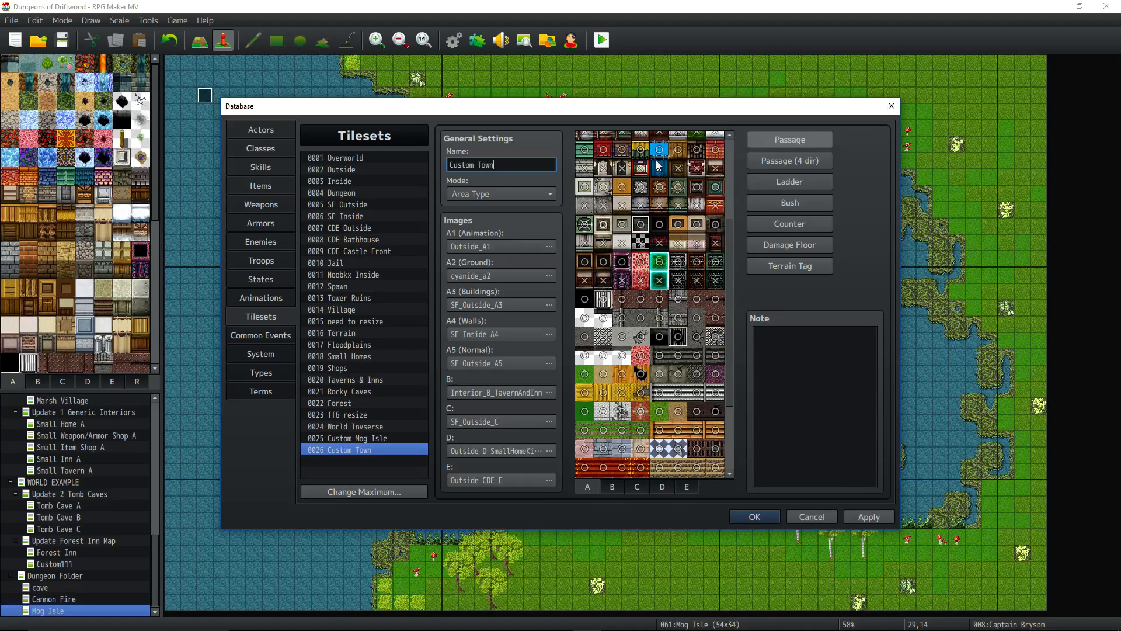
pyautogui.click(584, 299)
pyautogui.click(584, 318)
pyautogui.click(603, 318)
pyautogui.click(584, 355)
pyautogui.click(603, 355)
pyautogui.click(621, 356)
pyautogui.click(659, 337)
pyautogui.scroll(-2, 661, 330)
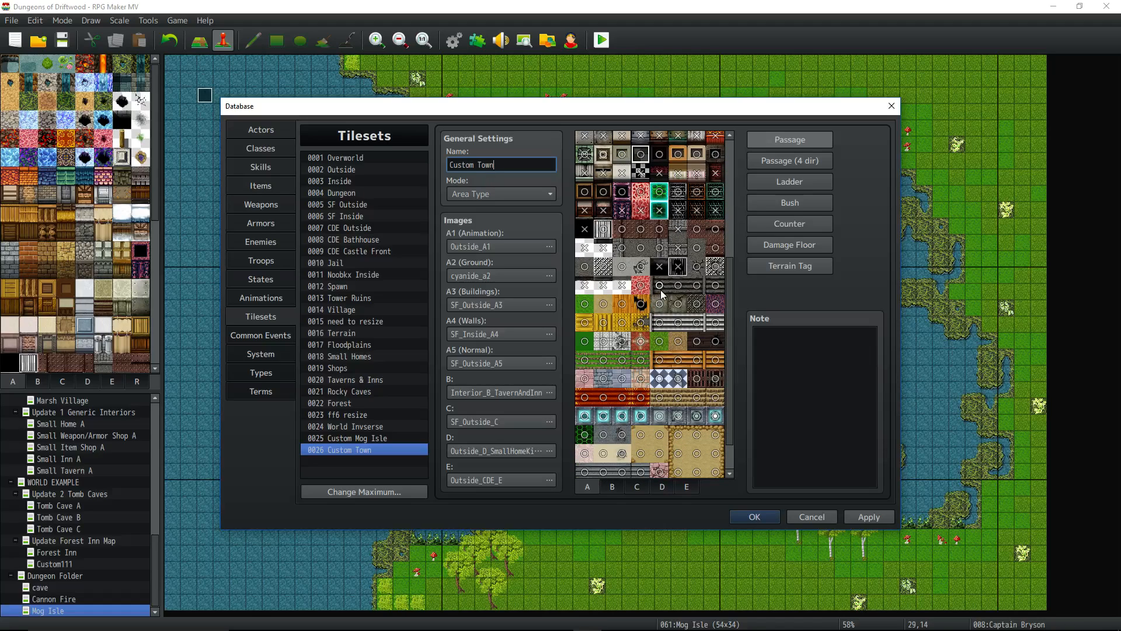
# - Block passage on the sandy plateau's rim, the brown cliff face beneath it and the nearby hole tile in the A sheet
pyautogui.scroll(-1, 672, 316)
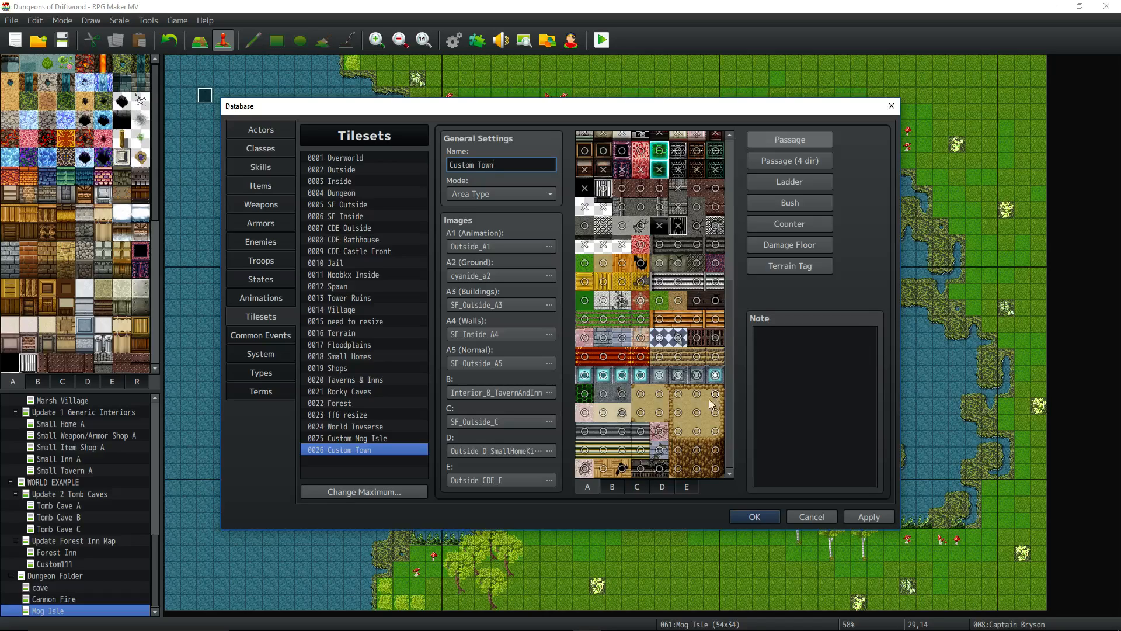
pyautogui.click(678, 394)
pyautogui.click(701, 396)
pyautogui.click(715, 394)
pyautogui.click(715, 413)
pyautogui.click(716, 431)
pyautogui.click(677, 413)
pyautogui.click(678, 432)
pyautogui.click(678, 450)
pyautogui.click(698, 450)
pyautogui.click(713, 451)
pyautogui.click(711, 469)
pyautogui.click(697, 469)
pyautogui.click(627, 469)
pyautogui.scroll(5, 626, 348)
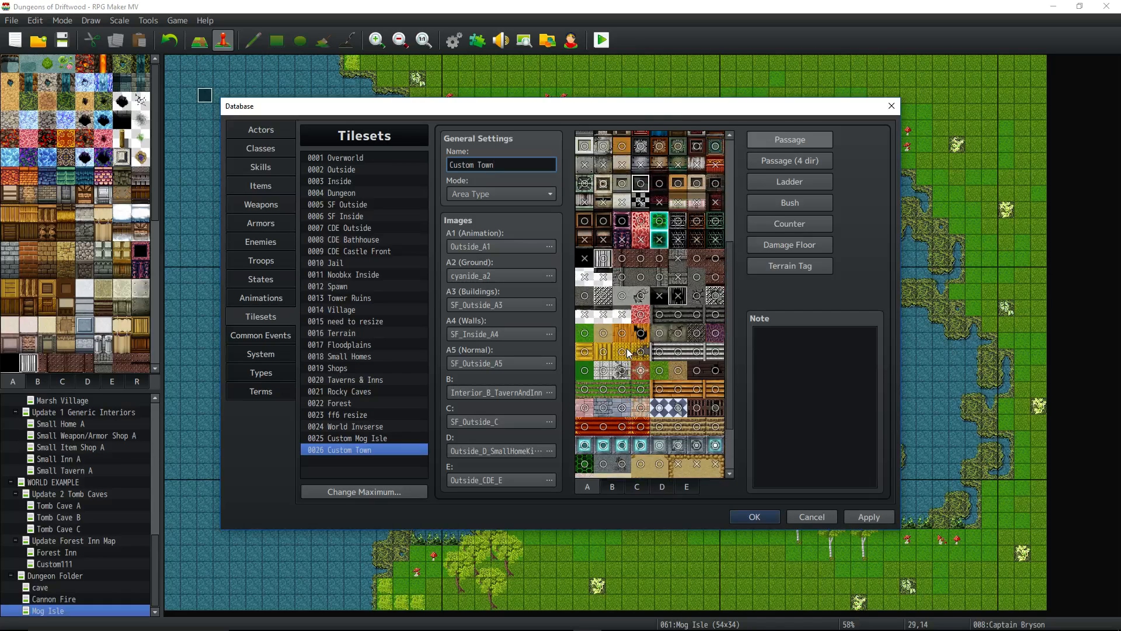
pyautogui.scroll(-5, 627, 347)
pyautogui.scroll(5, 627, 350)
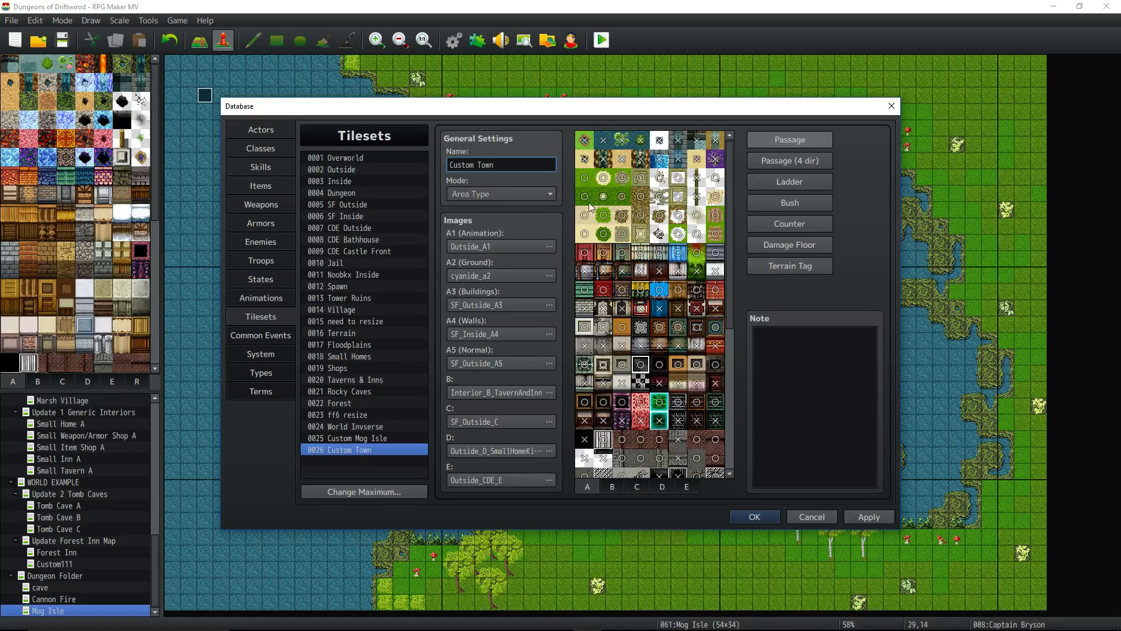
# - Make the kitchen counter and shelf tiles in the top three rows of the B sheet impassable
pyautogui.click(612, 487)
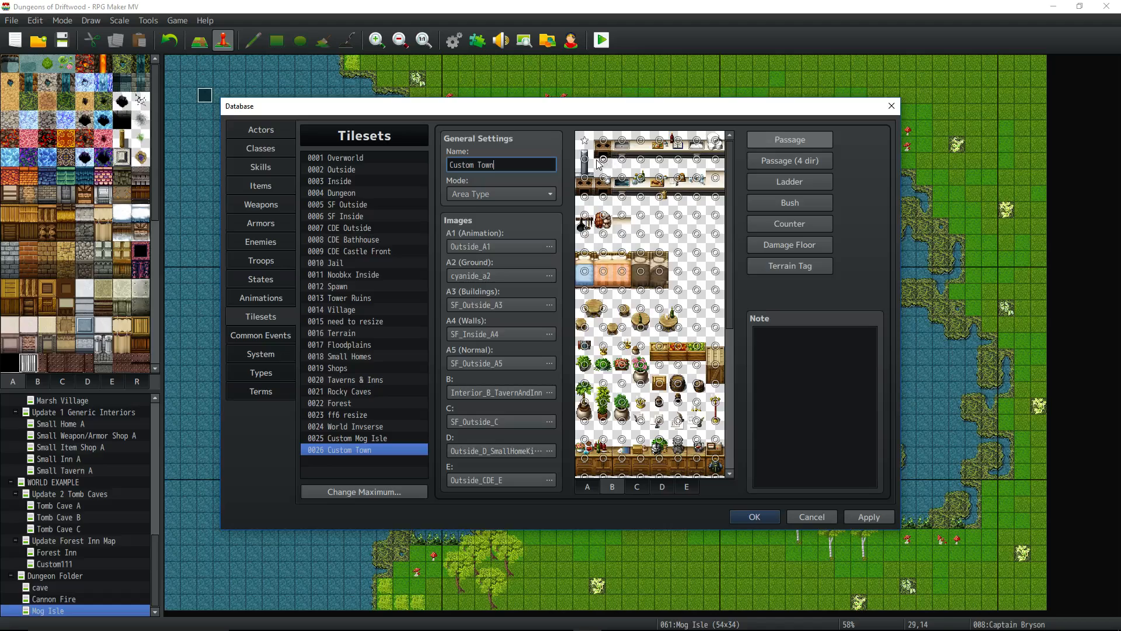
pyautogui.scroll(-2, 620, 409)
pyautogui.scroll(2, 653, 386)
pyautogui.moveTo(606, 142); pyautogui.dragTo(716, 144)
pyautogui.click(603, 159)
pyautogui.moveTo(628, 161); pyautogui.dragTo(717, 162)
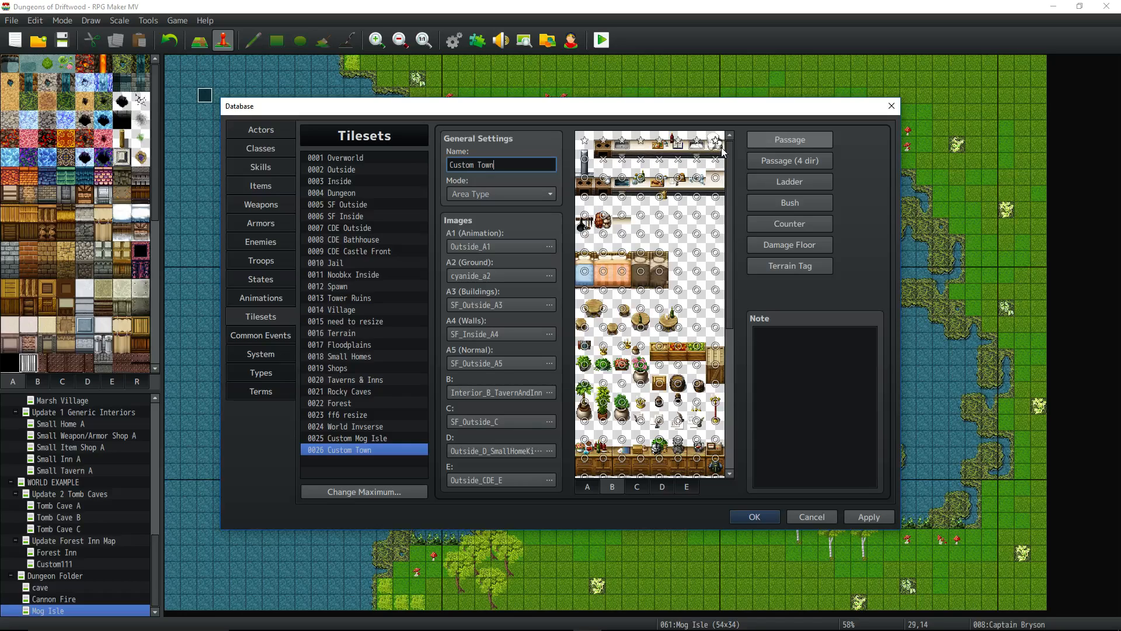
pyautogui.click(603, 141)
pyautogui.click(603, 141)
pyautogui.click(610, 163)
pyautogui.moveTo(625, 165)
pyautogui.mouseDown()
pyautogui.moveTo(715, 161)
pyautogui.moveTo(712, 178)
pyautogui.mouseUp()
pyautogui.moveTo(622, 145); pyautogui.dragTo(717, 148)
pyautogui.moveTo(716, 179); pyautogui.dragTo(594, 181)
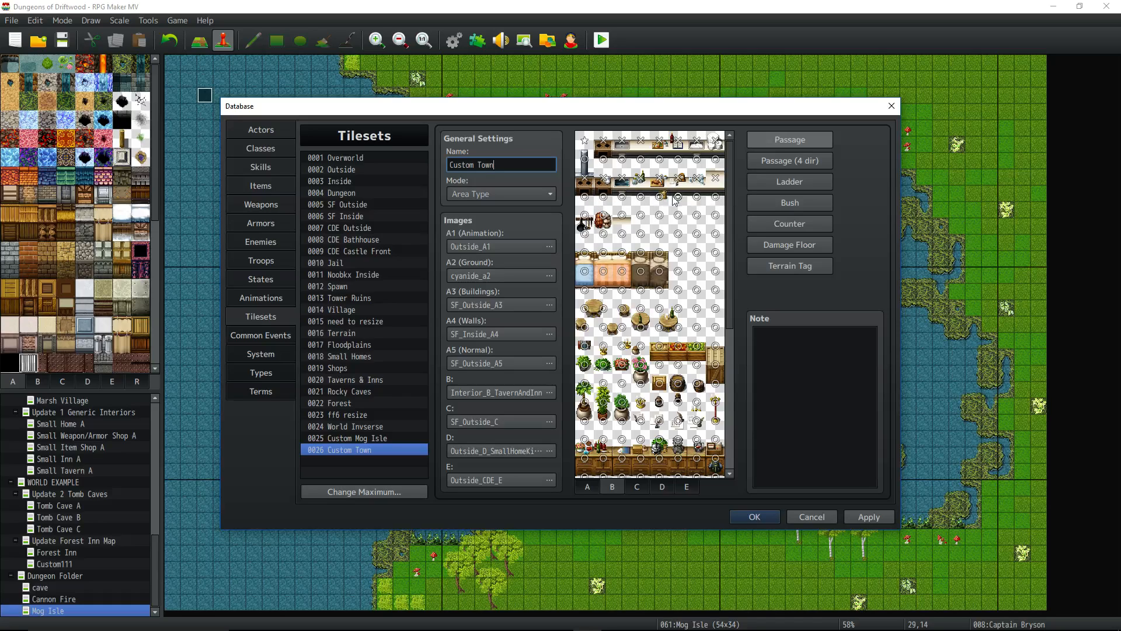
# - Mark all tiles in the fifth and sixth rows of the B sheet, including the hanging cookware, as impassable
pyautogui.moveTo(595, 223); pyautogui.dragTo(587, 222)
pyautogui.click(586, 215)
pyautogui.click(602, 215)
pyautogui.click(603, 231)
pyautogui.click(586, 233)
pyautogui.click(623, 216)
pyautogui.click(623, 234)
pyautogui.click(641, 216)
pyautogui.click(659, 215)
pyautogui.click(678, 216)
pyautogui.click(715, 215)
pyautogui.click(696, 215)
pyautogui.click(697, 234)
pyautogui.click(715, 233)
pyautogui.click(678, 234)
pyautogui.click(659, 234)
pyautogui.click(640, 234)
# - Block passage on the empty B-sheet tiles beside the beds and in the last two columns beside the tables
pyautogui.click(678, 252)
pyautogui.click(697, 253)
pyautogui.click(715, 252)
pyautogui.click(715, 271)
pyautogui.click(697, 271)
pyautogui.click(678, 271)
pyautogui.click(678, 290)
pyautogui.click(697, 290)
pyautogui.click(716, 290)
pyautogui.click(715, 308)
pyautogui.click(696, 309)
pyautogui.click(696, 327)
pyautogui.click(716, 327)
# - Set the third to sixth tiles of the B sheet's upper table row to star passage
pyautogui.click(678, 309)
pyautogui.click(677, 309)
pyautogui.click(659, 309)
pyautogui.click(659, 309)
pyautogui.click(640, 308)
pyautogui.click(641, 309)
pyautogui.click(622, 309)
pyautogui.click(622, 308)
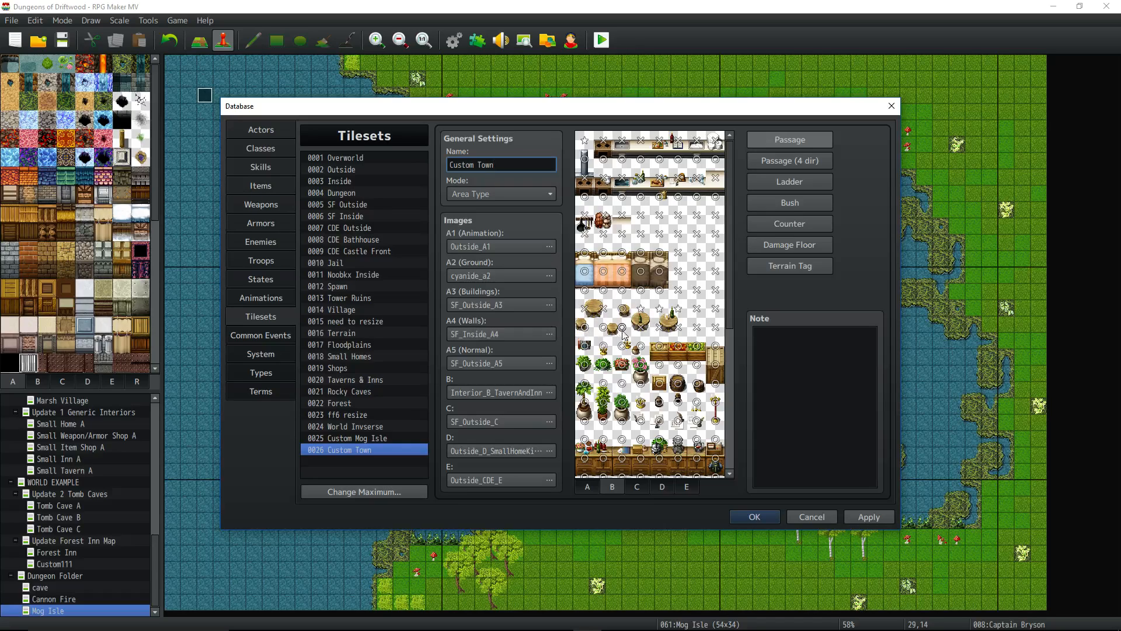
# - Block passage on the produce stand's upper tiles, the wooden cupboard and the middle barrel in the B sheet
pyautogui.scroll(-3, 619, 350)
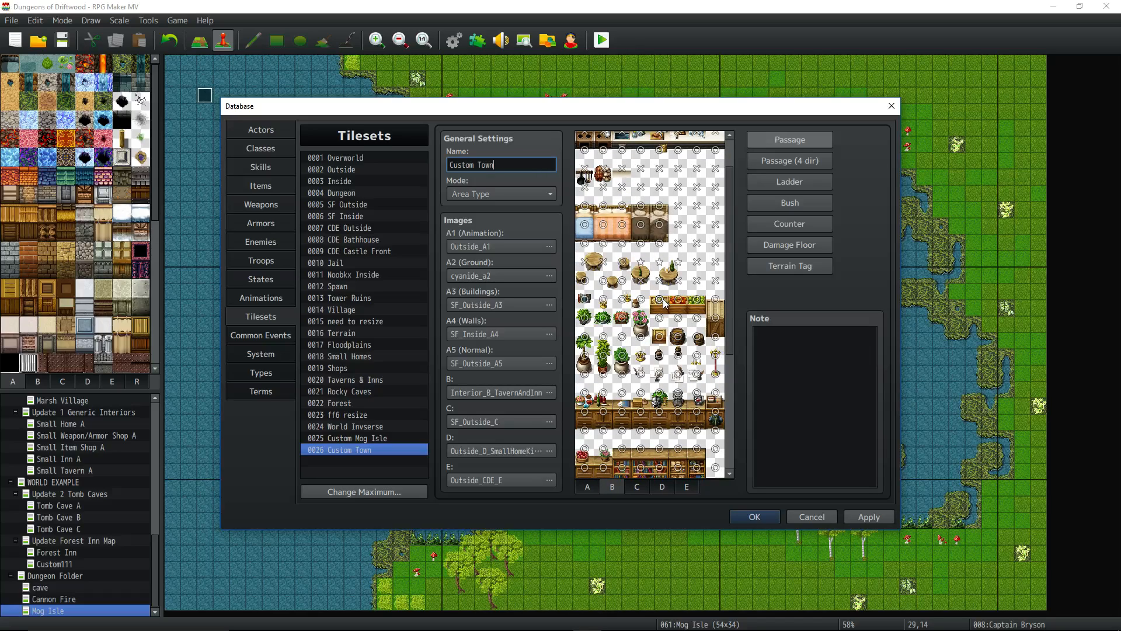
pyautogui.click(658, 297)
pyautogui.click(676, 297)
pyautogui.click(696, 298)
pyautogui.click(715, 318)
pyautogui.click(678, 337)
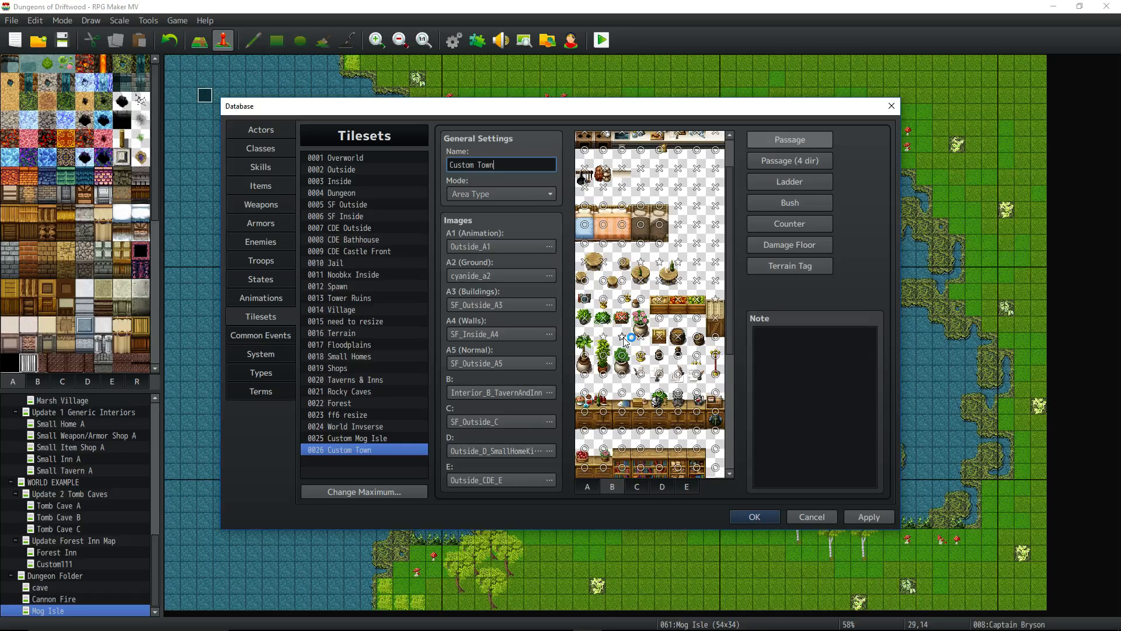
# - Set the passage of the upper and lower tiles of the three tall potted plants in the B sheet
pyautogui.click(623, 339)
pyautogui.click(623, 355)
pyautogui.click(624, 355)
pyautogui.click(605, 355)
pyautogui.click(605, 355)
pyautogui.click(587, 354)
pyautogui.click(607, 361)
pyautogui.click(619, 357)
pyautogui.click(619, 358)
pyautogui.click(624, 369)
pyautogui.click(604, 363)
pyautogui.click(587, 358)
pyautogui.click(586, 374)
pyautogui.scroll(-1, 709, 376)
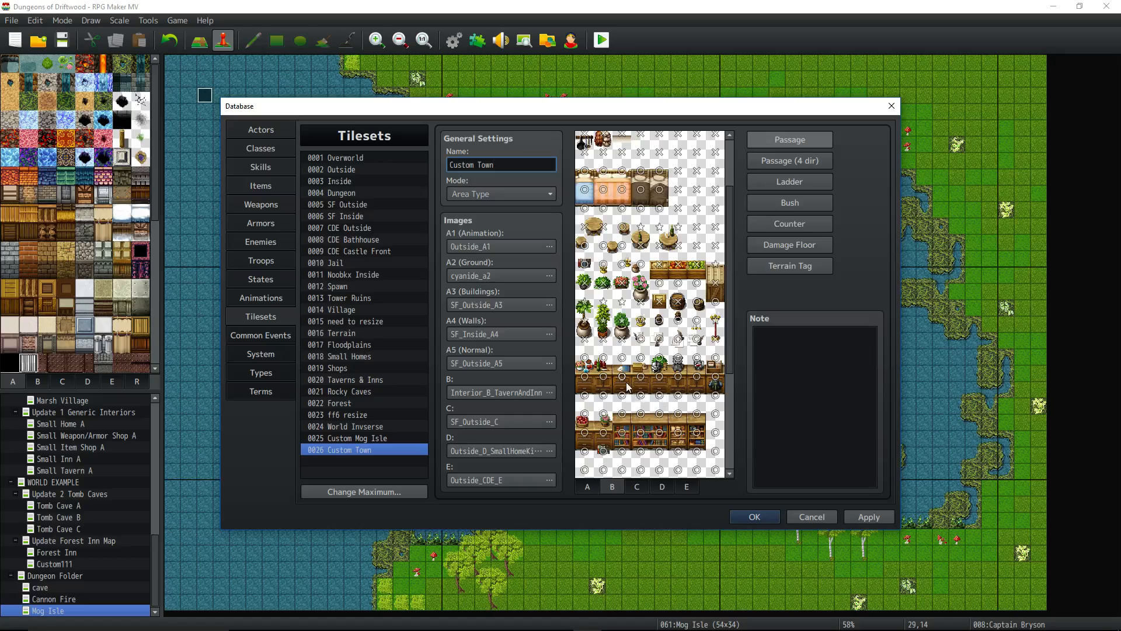
# - Set star passage on the top row of the B sheet's long cluttered counter and block passage on its front row
pyautogui.click(603, 358)
pyautogui.click(622, 358)
pyautogui.click(641, 358)
pyautogui.click(659, 358)
pyautogui.click(678, 358)
pyautogui.click(696, 359)
pyautogui.click(716, 358)
pyautogui.click(641, 377)
pyautogui.click(642, 376)
pyautogui.moveTo(641, 376)
pyautogui.mouseDown()
pyautogui.moveTo(586, 378)
pyautogui.moveTo(717, 380)
pyautogui.mouseUp()
# - Set the upper row of the bookshelves and the adjoining cabinet in the B sheet to star passage
pyautogui.click(697, 414)
pyautogui.click(697, 413)
pyautogui.click(680, 413)
pyautogui.click(680, 413)
pyautogui.click(663, 412)
pyautogui.click(663, 413)
pyautogui.click(642, 414)
pyautogui.click(641, 413)
pyautogui.click(622, 414)
pyautogui.click(623, 414)
pyautogui.click(604, 414)
pyautogui.click(604, 414)
pyautogui.click(585, 413)
pyautogui.click(585, 413)
# - Block passage on the lower row of the bookshelves and the adjoining cabinet in the B sheet
pyautogui.click(584, 432)
pyautogui.click(604, 432)
pyautogui.click(623, 432)
pyautogui.click(641, 432)
pyautogui.click(660, 433)
pyautogui.click(679, 432)
pyautogui.click(697, 432)
# - Set the narrow bookcase's top to star passage and block its lower tile and the wall shelf of bottles
pyautogui.scroll(-5, 640, 450)
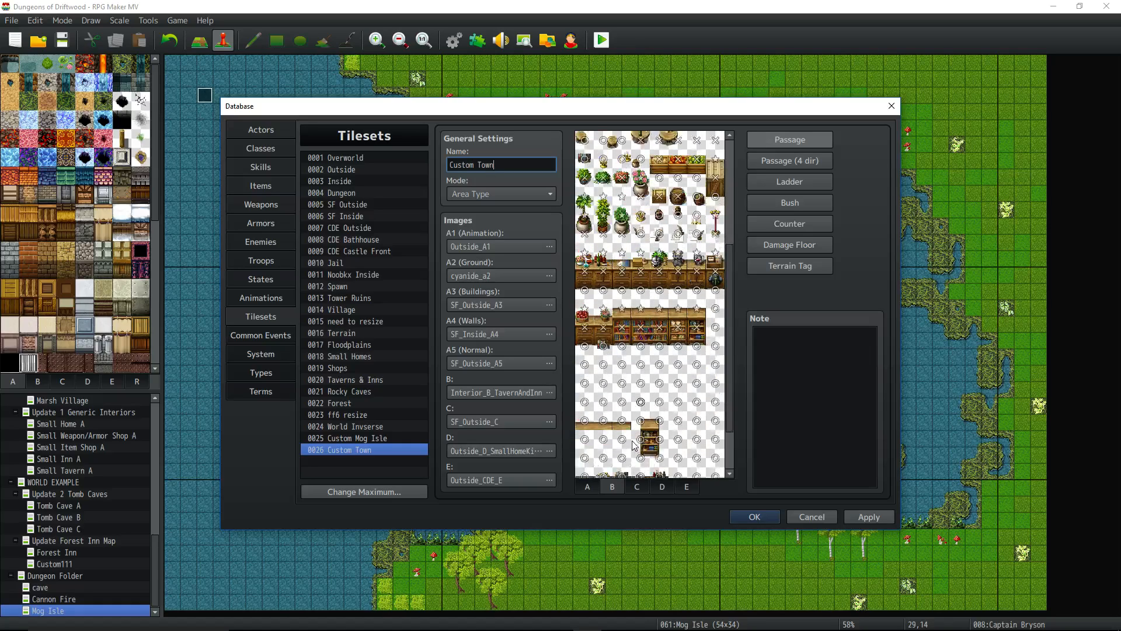
pyautogui.scroll(-1, 639, 403)
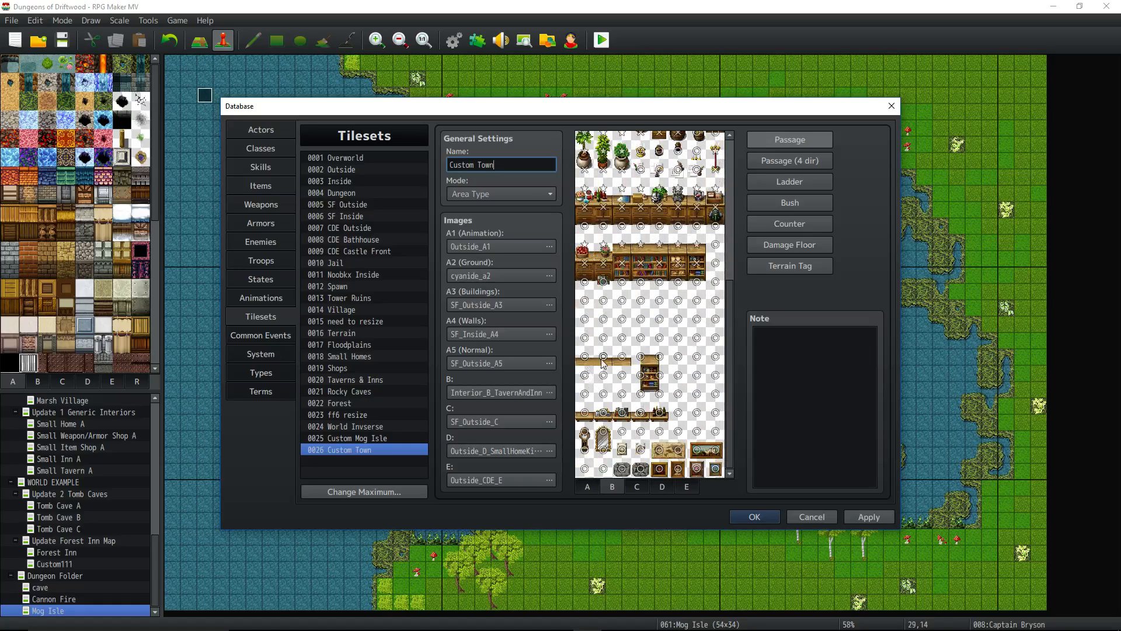
pyautogui.click(659, 356)
pyautogui.click(659, 356)
pyautogui.click(659, 374)
pyautogui.click(588, 415)
pyautogui.click(606, 414)
pyautogui.click(621, 413)
pyautogui.click(641, 413)
pyautogui.click(660, 414)
# - Block passage on the empty last-column tiles beside the bookshelves and on the first fully empty row below them
pyautogui.click(715, 245)
pyautogui.click(715, 263)
pyautogui.click(715, 282)
pyautogui.click(716, 301)
pyautogui.click(697, 301)
pyautogui.click(660, 301)
pyautogui.click(678, 301)
pyautogui.click(641, 300)
pyautogui.click(623, 301)
pyautogui.click(604, 300)
pyautogui.click(584, 301)
# - Block passage on all tiles of the next two empty rows above the narrow bookcase in the B sheet
pyautogui.click(585, 319)
pyautogui.click(604, 319)
pyautogui.click(585, 339)
pyautogui.click(604, 338)
pyautogui.click(622, 320)
pyautogui.click(622, 338)
pyautogui.click(641, 338)
pyautogui.click(641, 320)
pyautogui.click(660, 319)
pyautogui.click(659, 338)
pyautogui.click(679, 338)
pyautogui.click(697, 338)
pyautogui.click(679, 320)
pyautogui.click(697, 320)
pyautogui.click(716, 320)
pyautogui.click(716, 338)
# - Block passage on the last three columns of empty tiles beside the narrow bookcase and the bottle shelf
pyautogui.click(716, 357)
pyautogui.click(697, 357)
pyautogui.click(679, 357)
pyautogui.click(678, 375)
pyautogui.click(697, 375)
pyautogui.click(715, 376)
pyautogui.click(716, 394)
pyautogui.click(697, 394)
pyautogui.click(679, 395)
pyautogui.click(678, 413)
pyautogui.click(697, 412)
pyautogui.click(716, 413)
# - Block passage on the six empty tiles beside the tops of the wall clock and mirror
pyautogui.click(715, 431)
pyautogui.click(697, 432)
pyautogui.click(679, 432)
pyautogui.click(660, 431)
pyautogui.click(642, 431)
pyautogui.click(622, 432)
# - Block passage on the paper notes, stone plaques, wall clock and the empty tiles beneath the clock and mirror
pyautogui.click(622, 450)
pyautogui.click(641, 450)
pyautogui.click(642, 469)
pyautogui.click(622, 469)
pyautogui.click(604, 468)
pyautogui.click(585, 469)
pyautogui.click(585, 450)
pyautogui.click(586, 431)
# - Block passage on the framed pictures and wide wall paintings in the last two rows of the B sheet
pyautogui.click(660, 469)
pyautogui.click(679, 469)
pyautogui.click(697, 469)
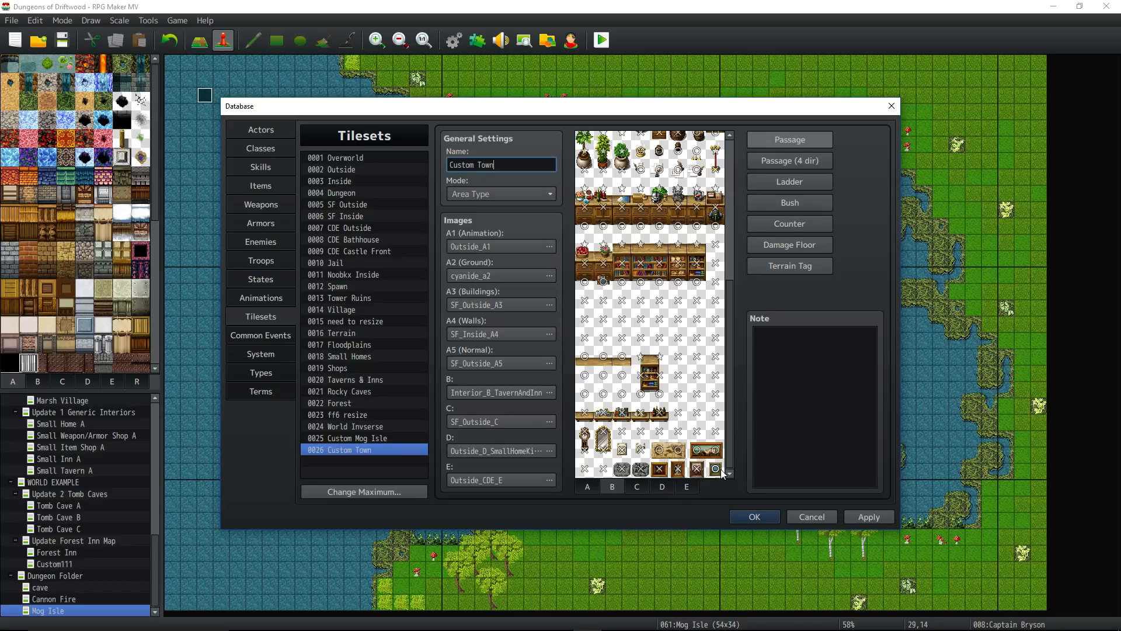
pyautogui.click(718, 469)
pyautogui.click(716, 450)
pyautogui.click(697, 451)
pyautogui.click(679, 450)
pyautogui.click(658, 414)
# - Look through the C sheet's passage settings and view the A sheet's four-direction passage settings
pyautogui.click(637, 487)
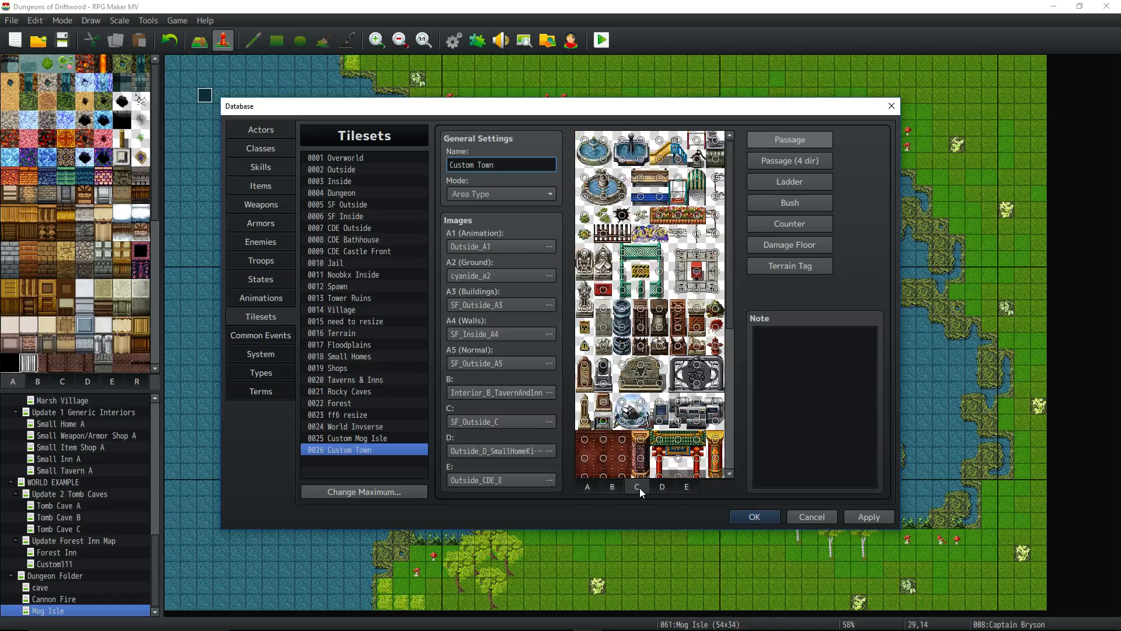
pyautogui.scroll(-5, 671, 274)
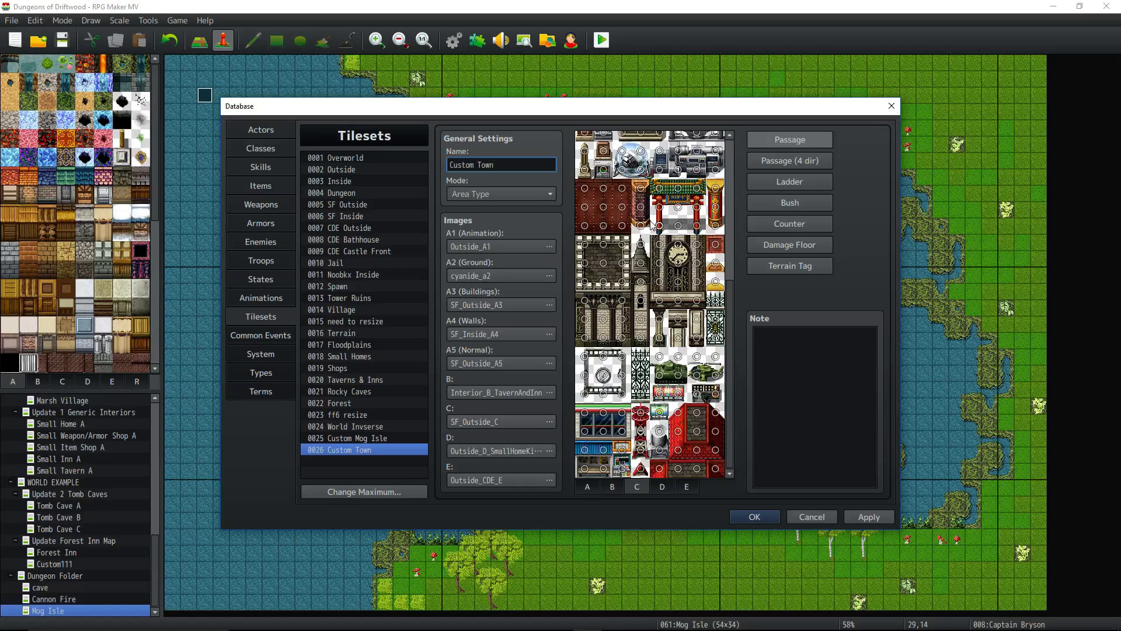
pyautogui.scroll(5, 698, 353)
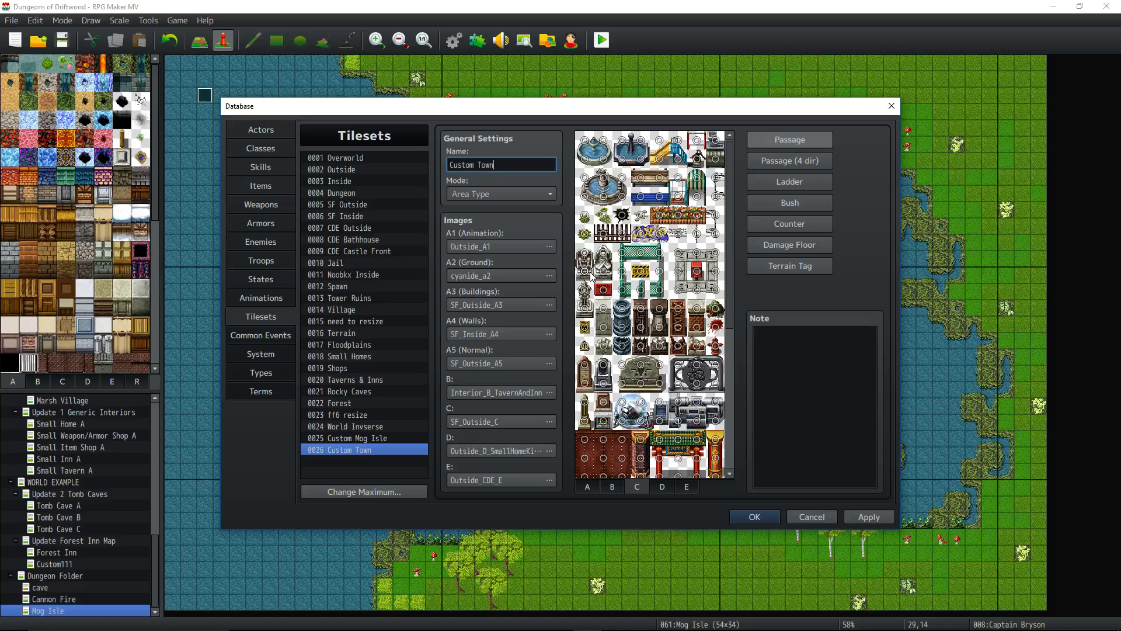
pyautogui.scroll(-5, 592, 277)
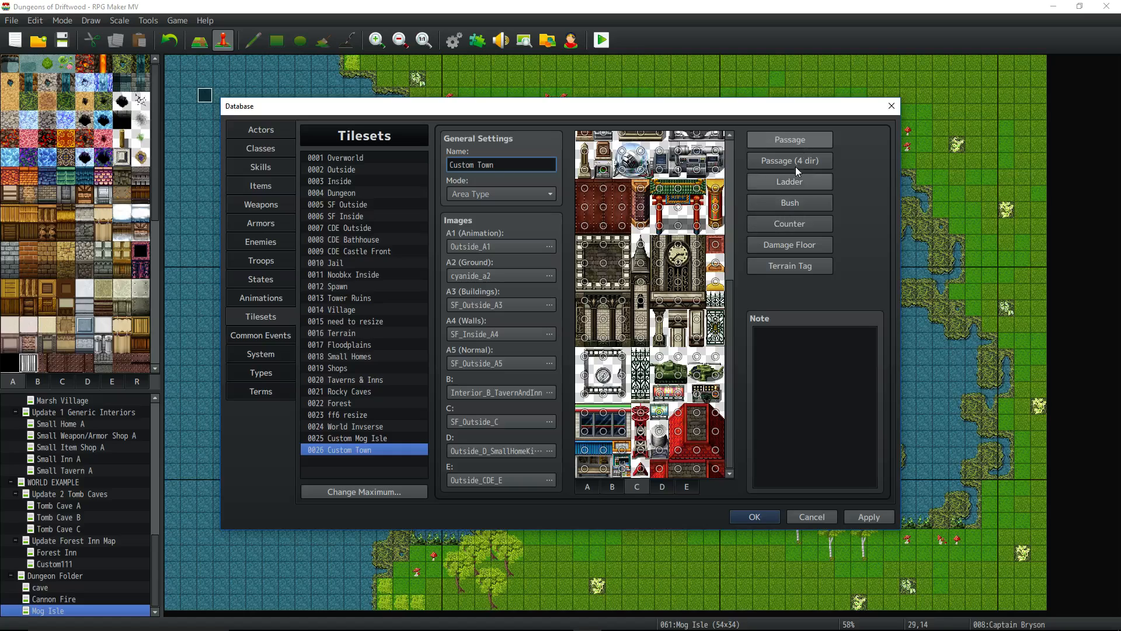
pyautogui.click(593, 483)
pyautogui.click(611, 489)
pyautogui.click(589, 487)
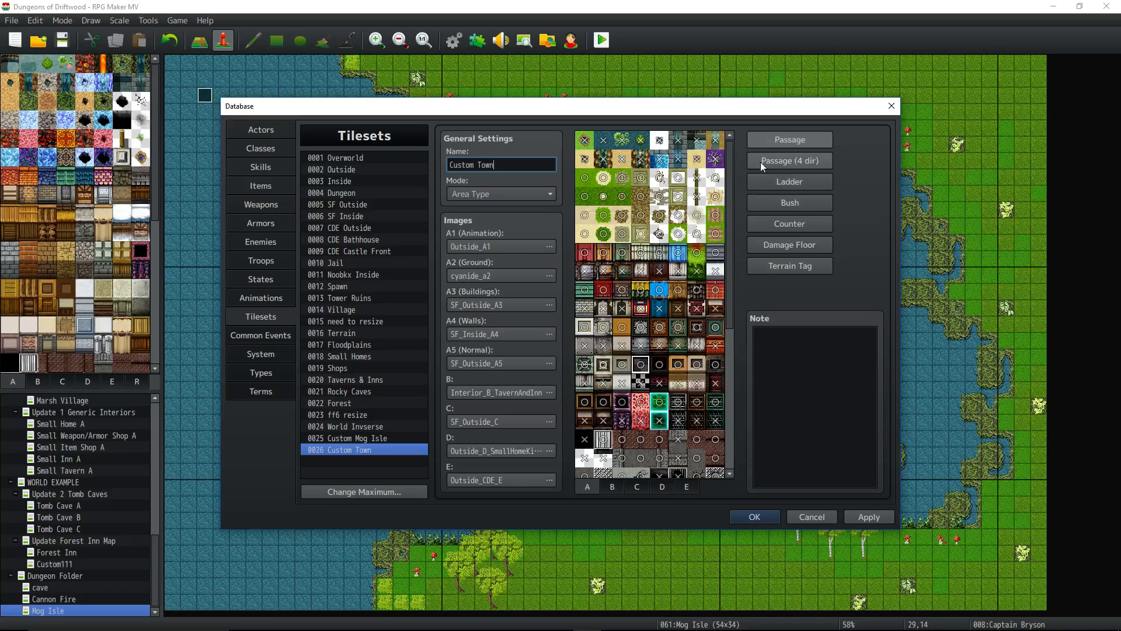
pyautogui.click(797, 160)
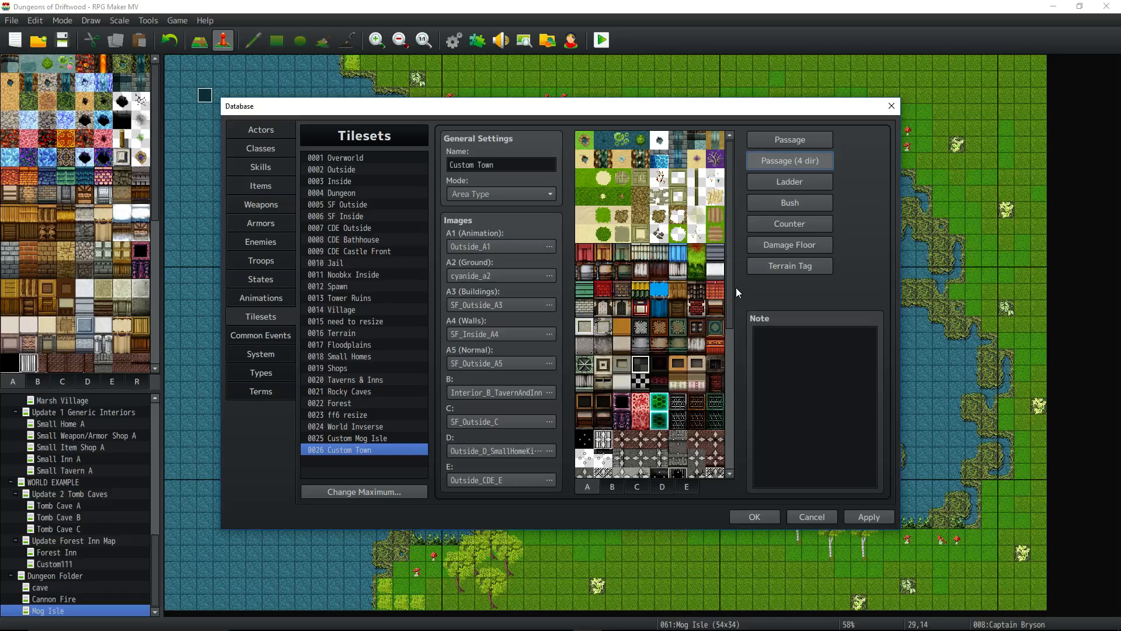
pyautogui.rightClick(786, 367)
pyautogui.click(784, 347)
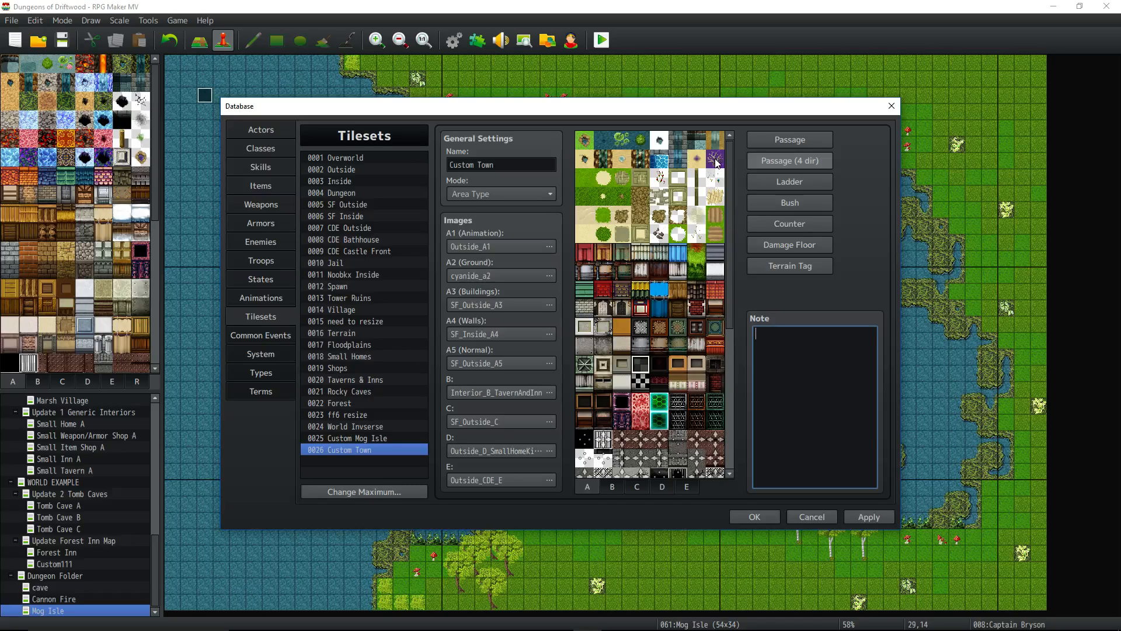
# - Toggle the ladder setting on two stacked vertical-post tiles and the bush setting on the dry-grass tile in the A sheet
pyautogui.click(803, 183)
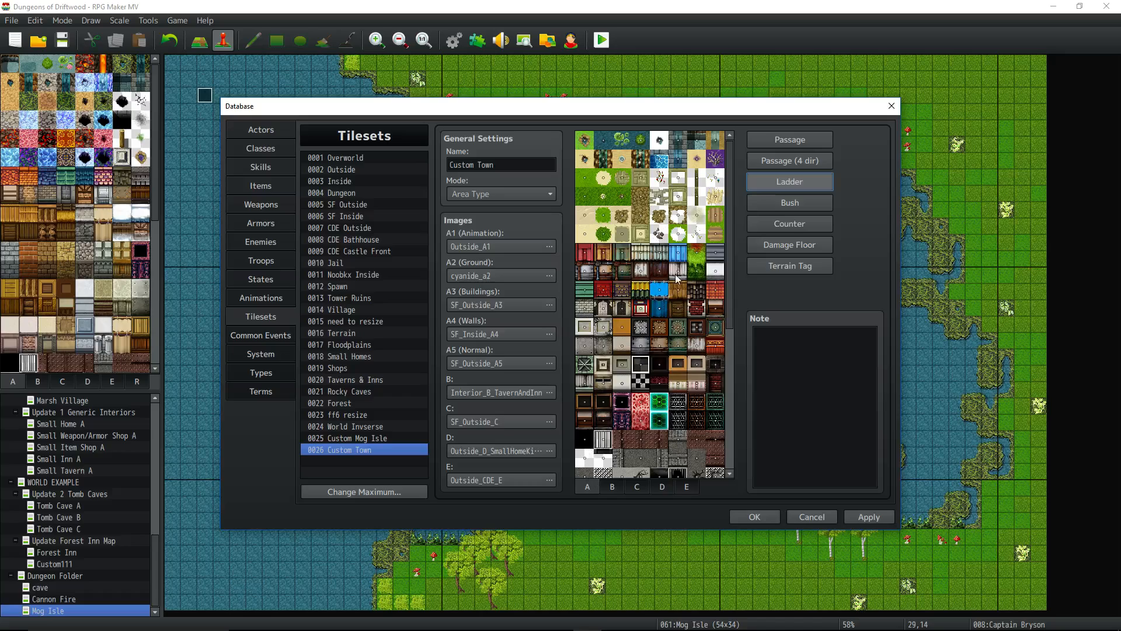
pyautogui.click(696, 196)
pyautogui.click(699, 179)
pyautogui.click(790, 203)
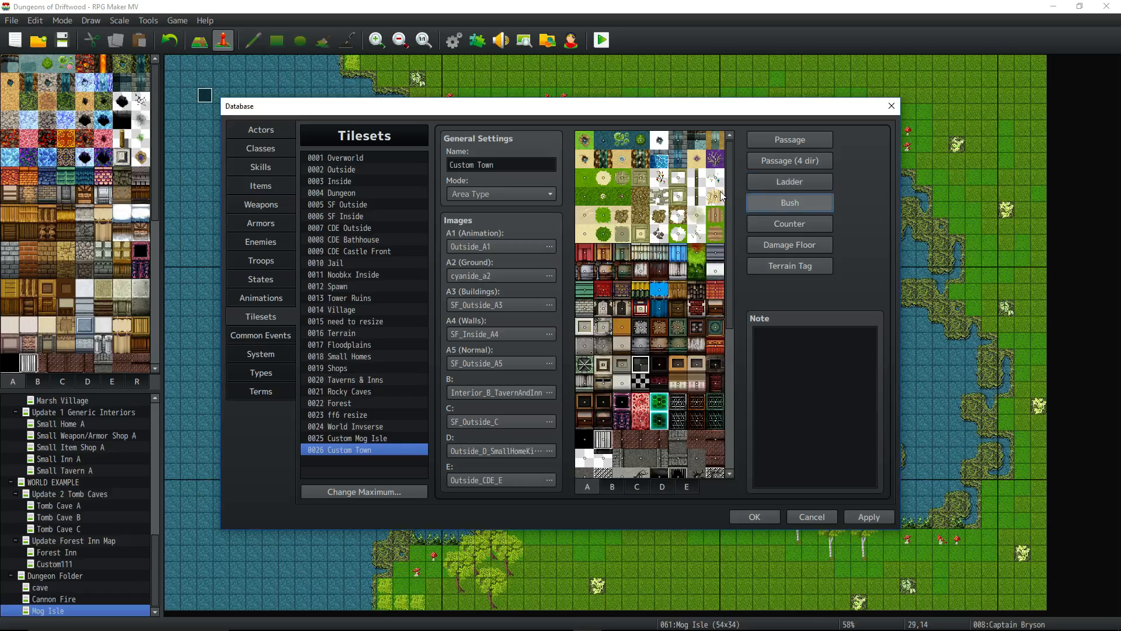
pyautogui.click(720, 198)
pyautogui.click(714, 199)
pyautogui.click(715, 198)
# - Examine the A sheet's counter and damage floor settings and the terrain tags across the A to D sheets
pyautogui.click(788, 225)
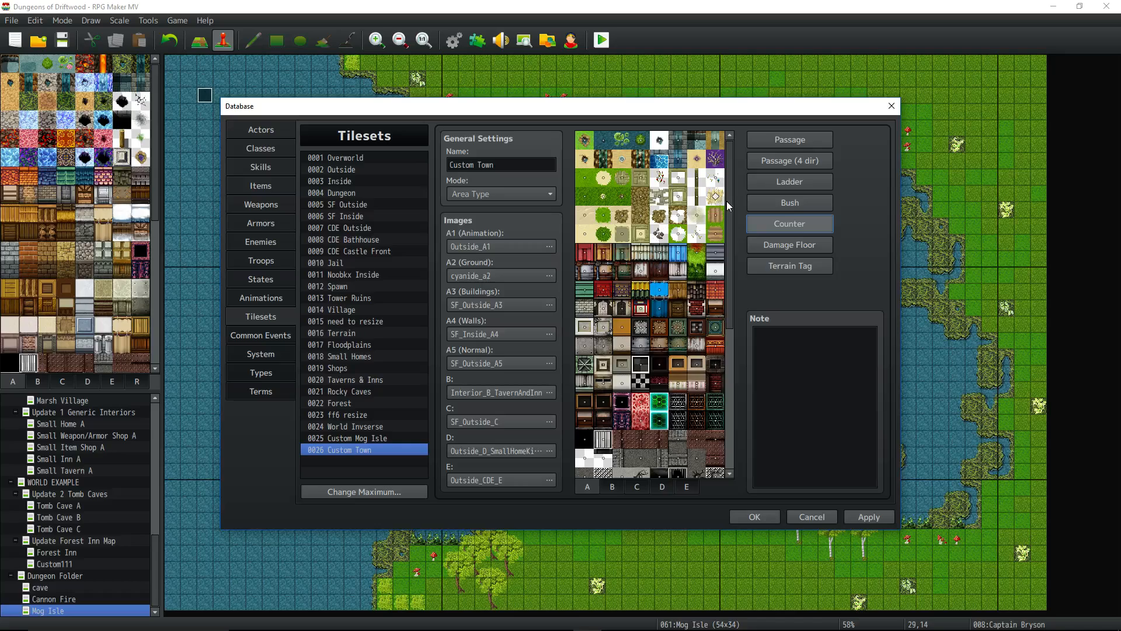
pyautogui.click(808, 241)
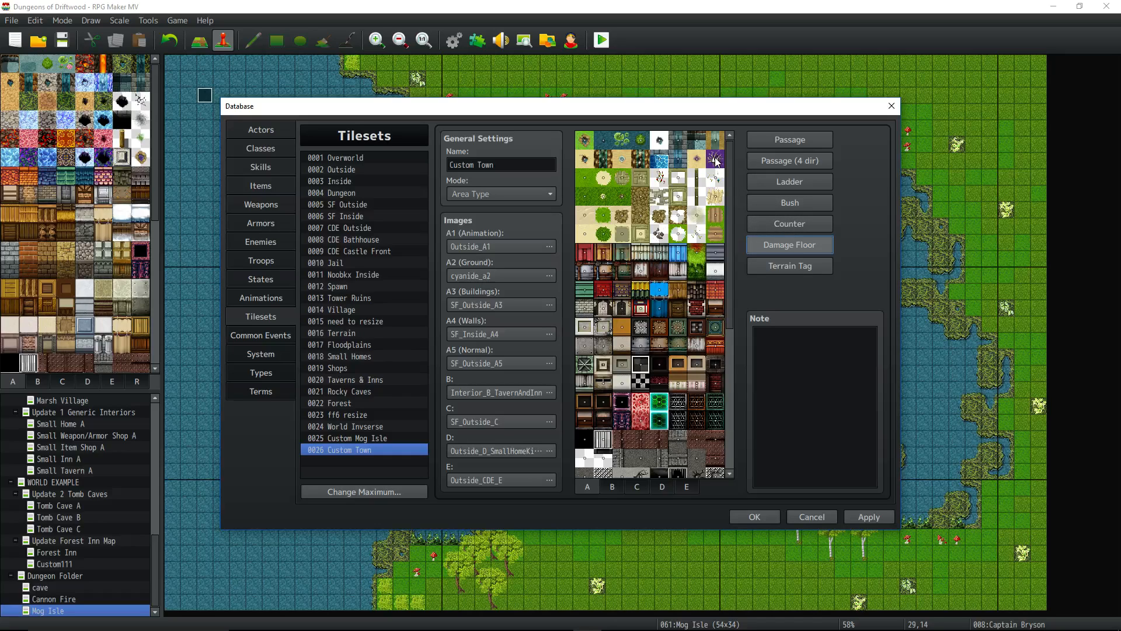
pyautogui.click(778, 141)
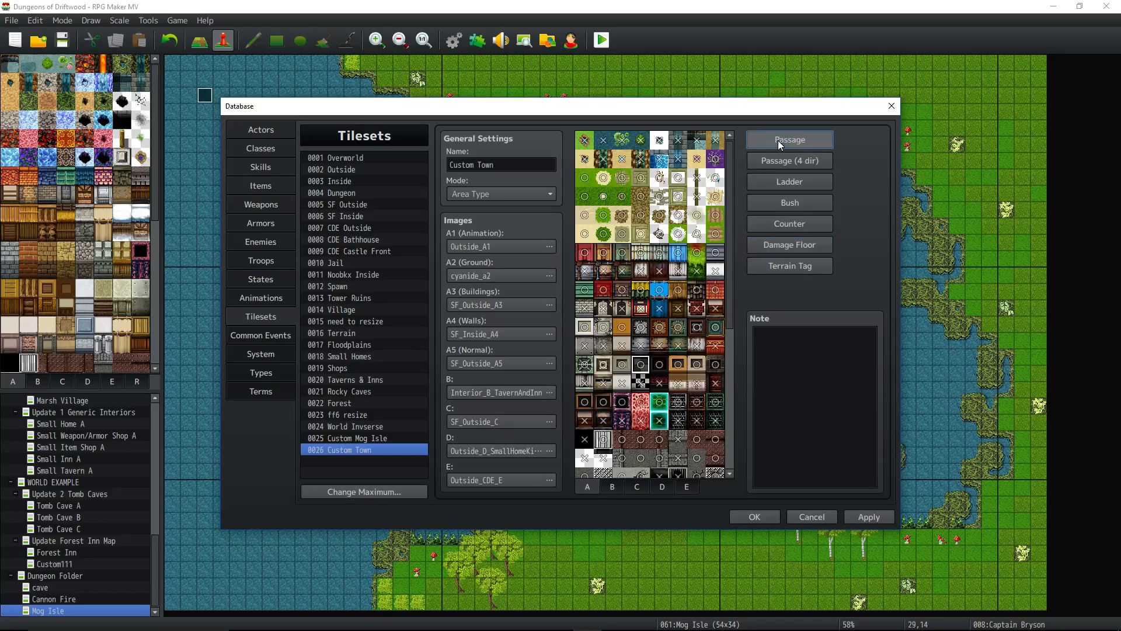
pyautogui.click(790, 244)
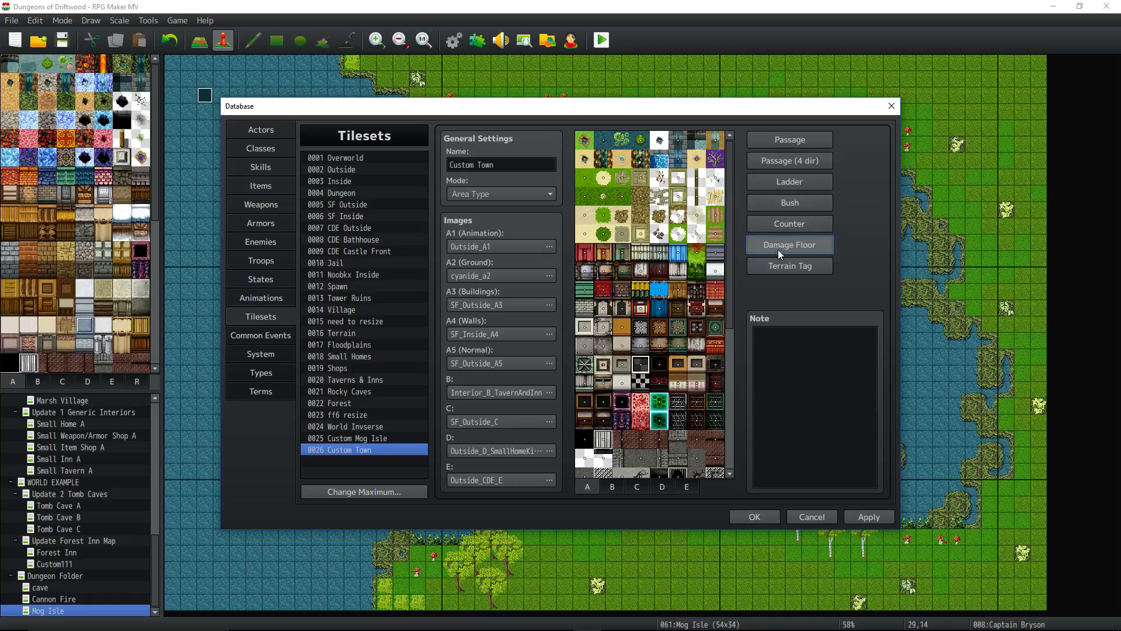
pyautogui.click(774, 265)
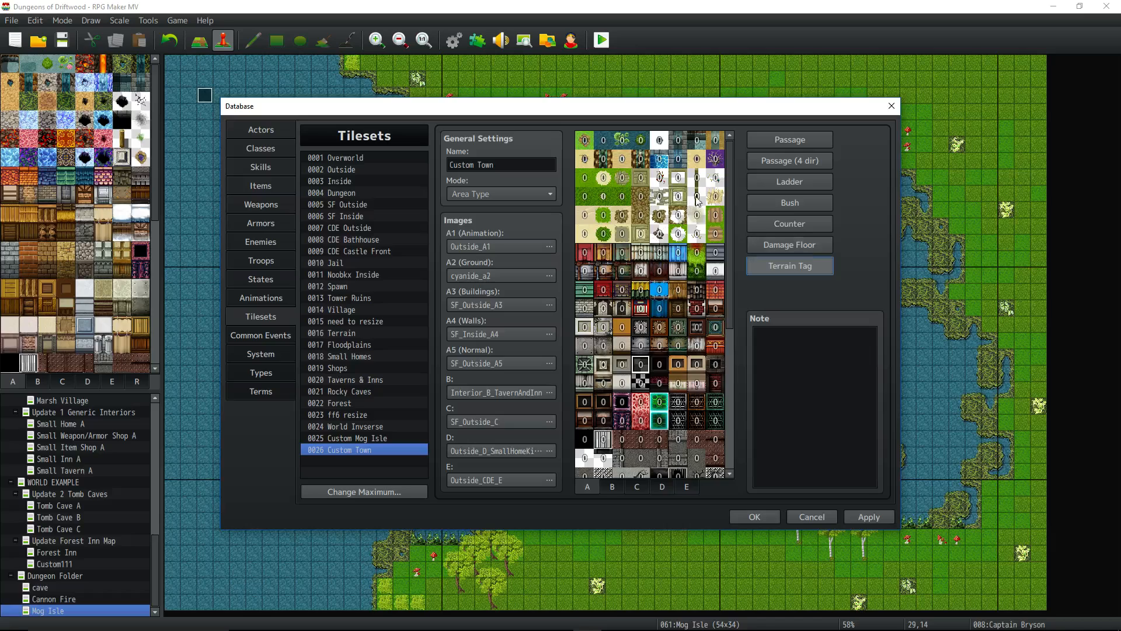
pyautogui.scroll(-3, 688, 283)
pyautogui.scroll(-2, 693, 271)
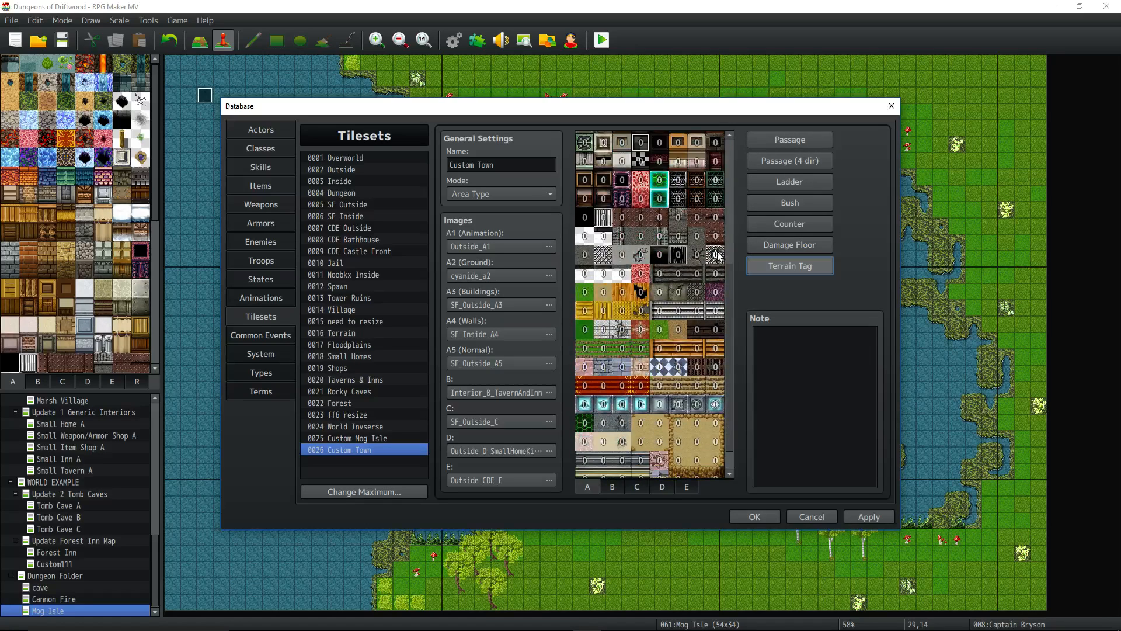
pyautogui.scroll(4, 686, 282)
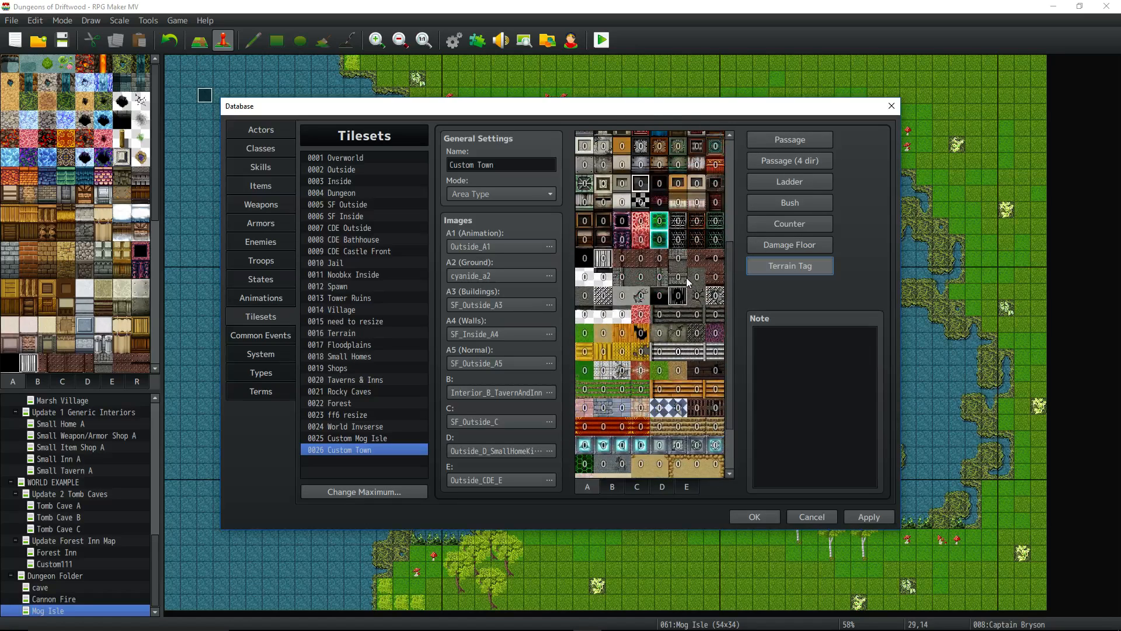
pyautogui.click(612, 486)
pyautogui.click(637, 487)
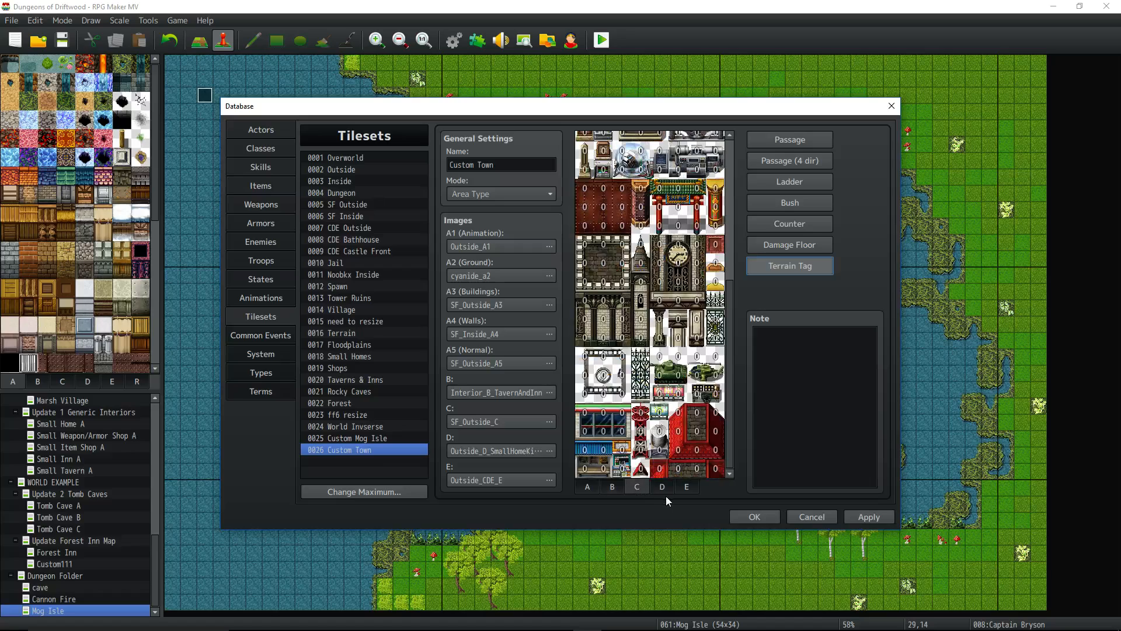
pyautogui.click(662, 486)
pyautogui.click(598, 490)
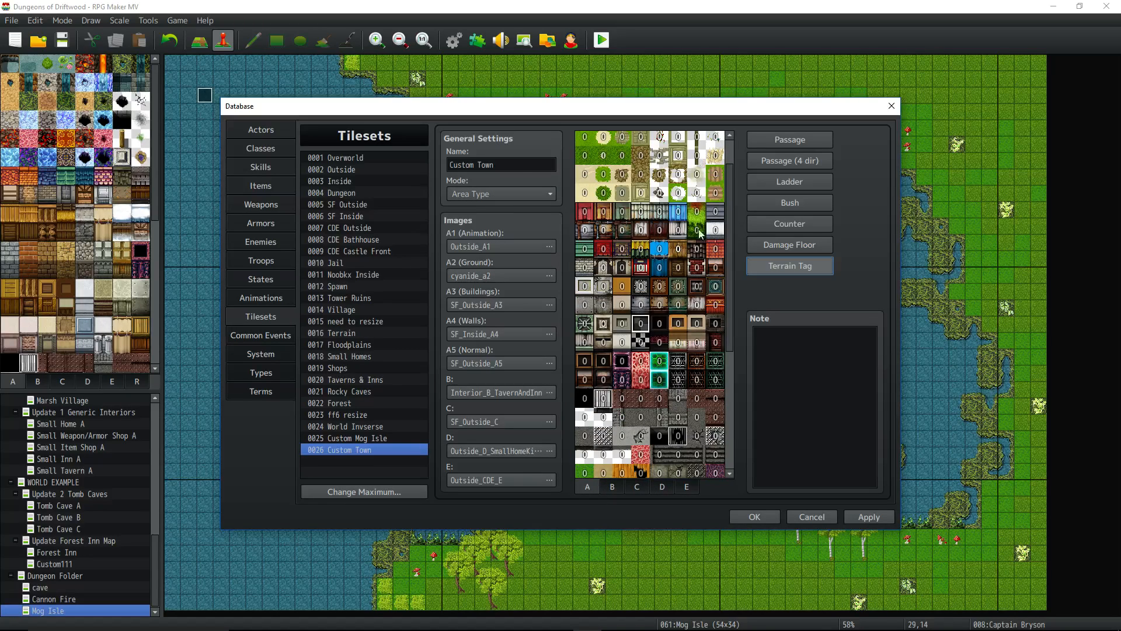
pyautogui.click(612, 490)
pyautogui.click(637, 489)
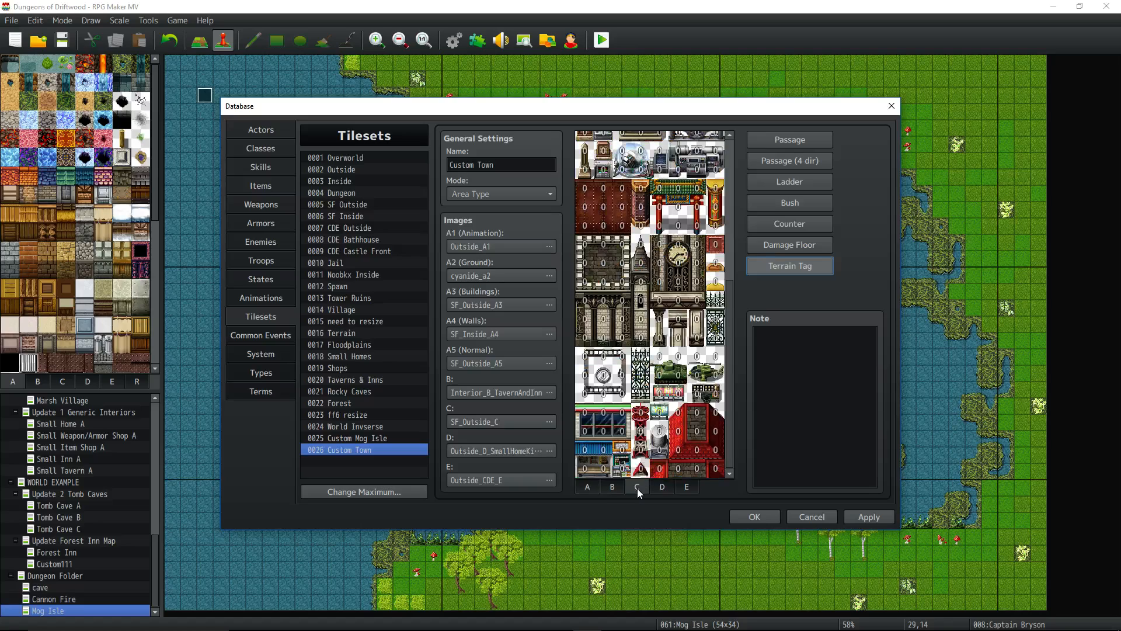
# - Review the passage settings of the remaining tile sheets and accept the database changes
pyautogui.click(785, 141)
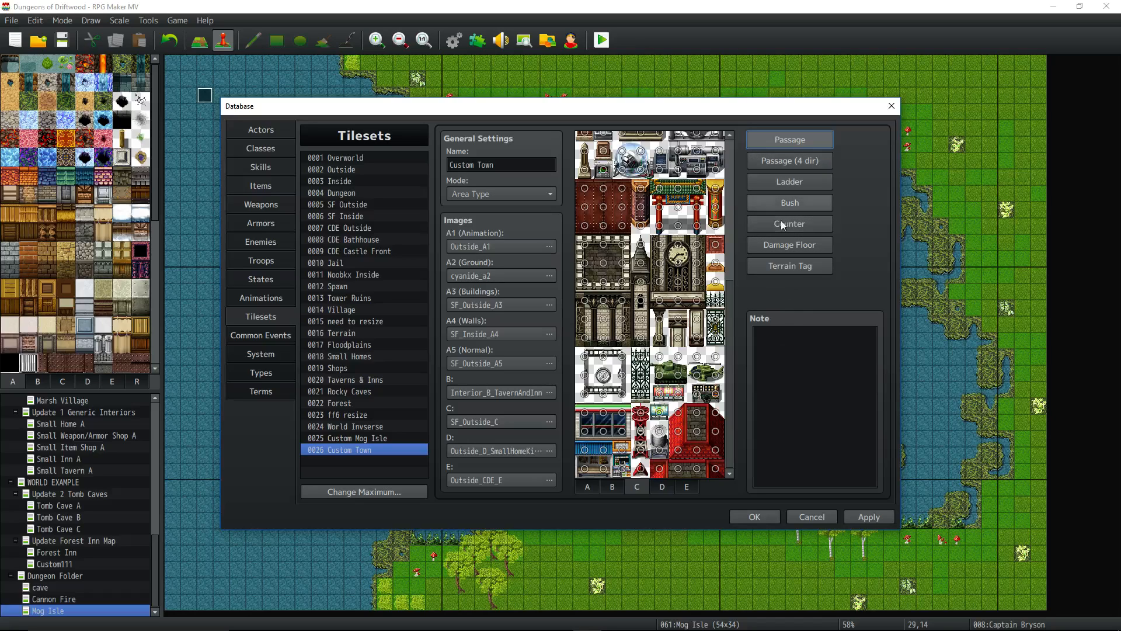
pyautogui.click(661, 485)
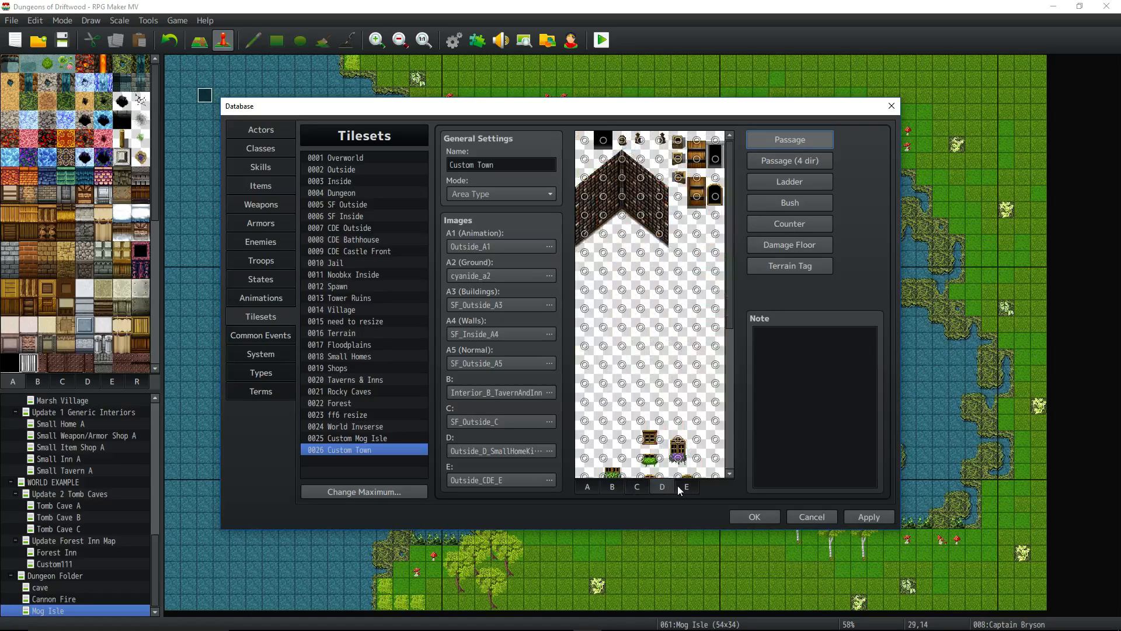
pyautogui.click(678, 486)
pyautogui.click(587, 487)
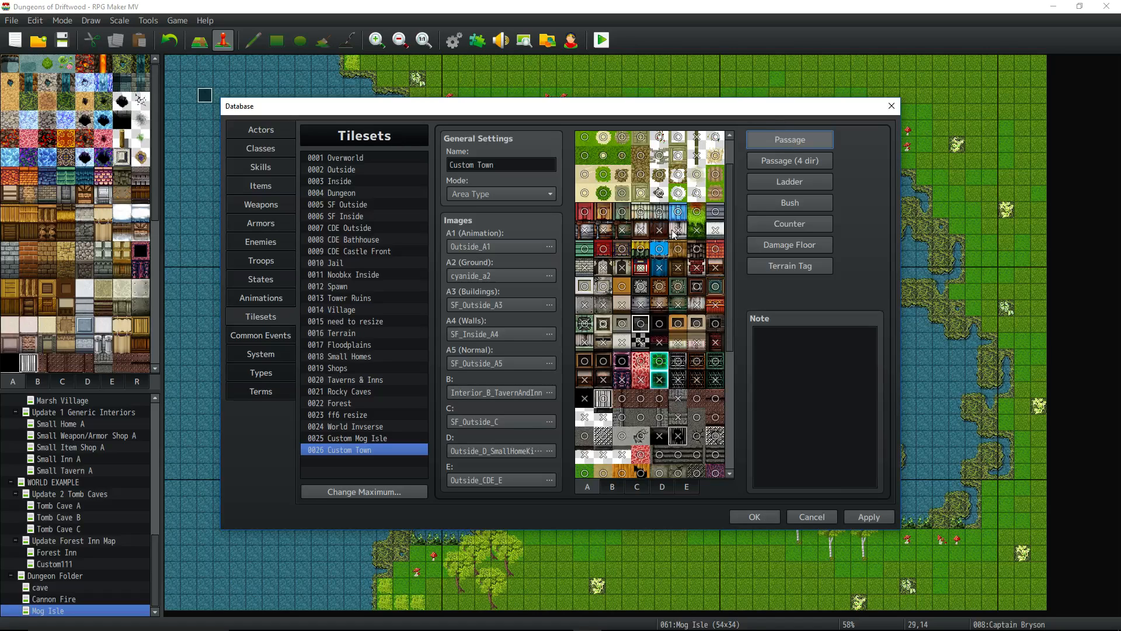
pyautogui.click(762, 519)
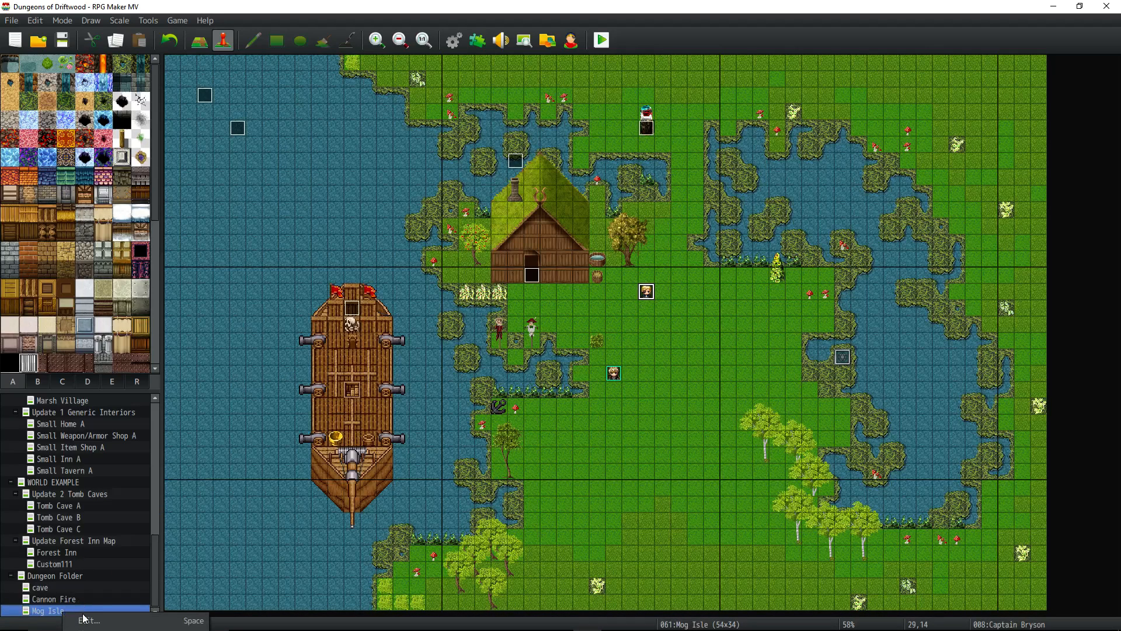
# - Start a new map under the Dungeons of Driftwood project root and assign it the 0026 Custom Town tileset
pyautogui.scroll(5, 145, 486)
pyautogui.scroll(6, 146, 489)
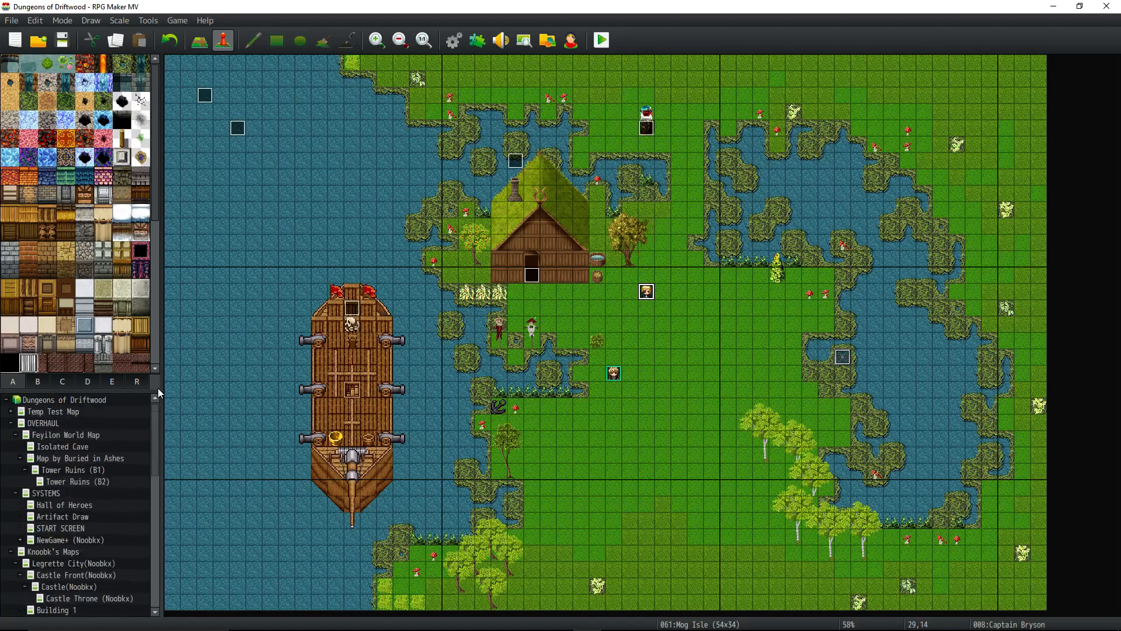
pyautogui.rightClick(102, 401)
pyautogui.click(145, 422)
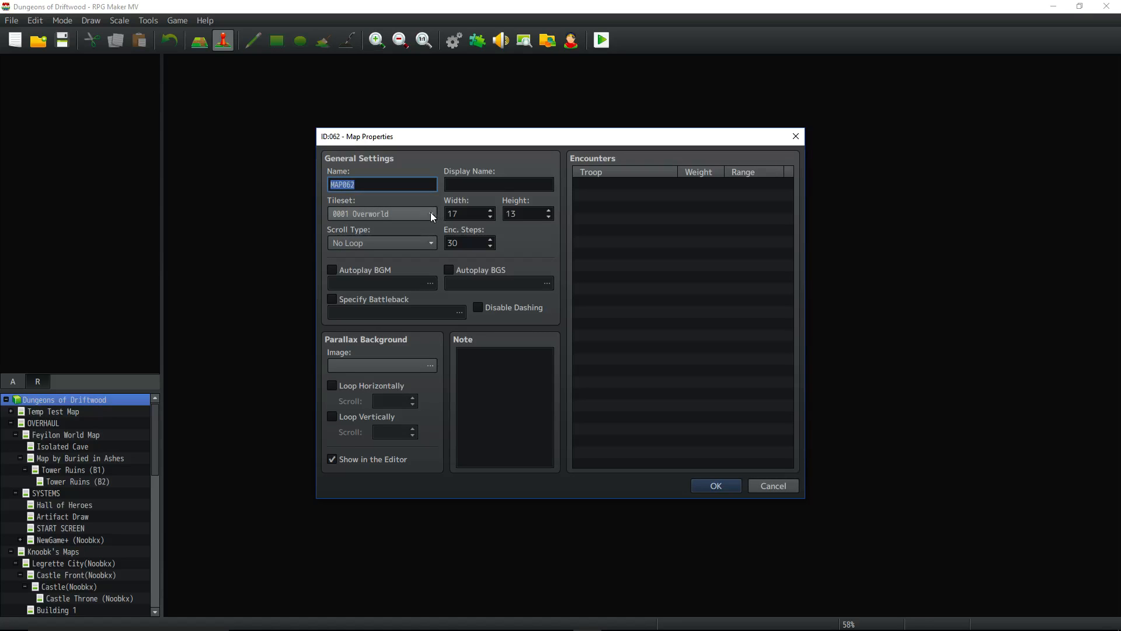
pyautogui.click(429, 213)
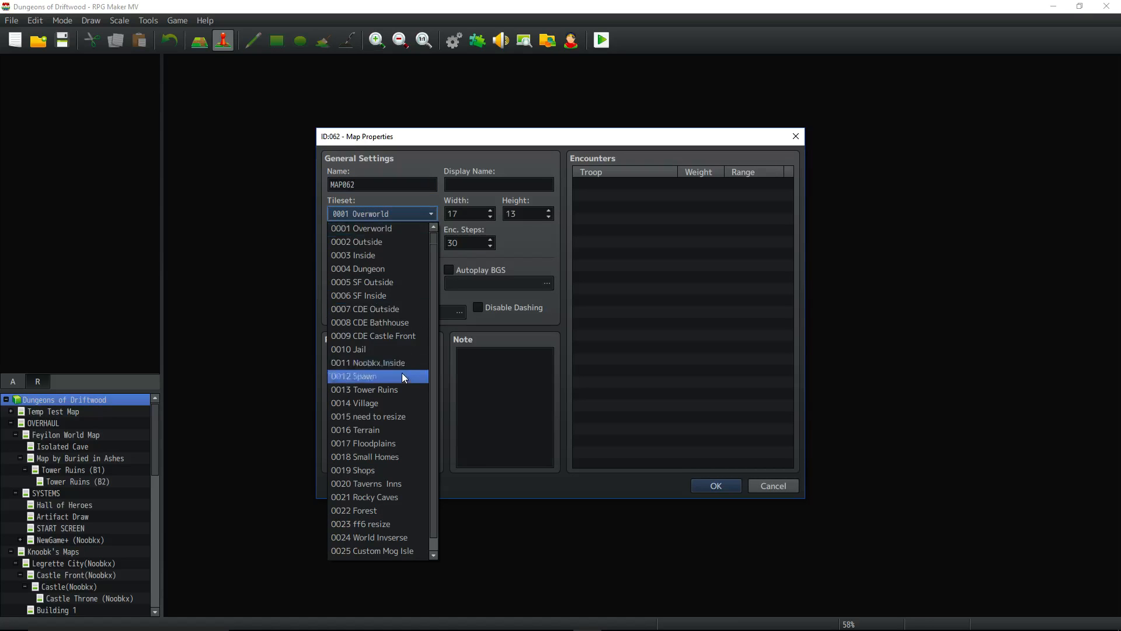
pyautogui.click(372, 552)
# - Set the map's width to 26, its height to 22 and its encounter steps to 999
pyautogui.doubleClick(469, 213)
pyautogui.write('26')
pyautogui.press('Tab')
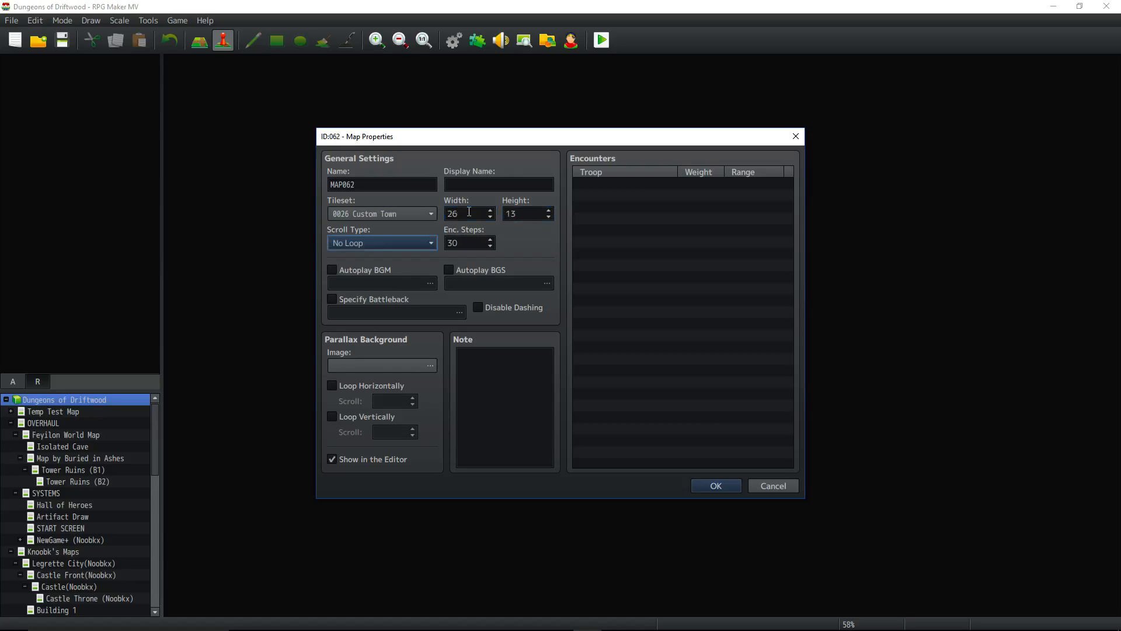
pyautogui.write('22')
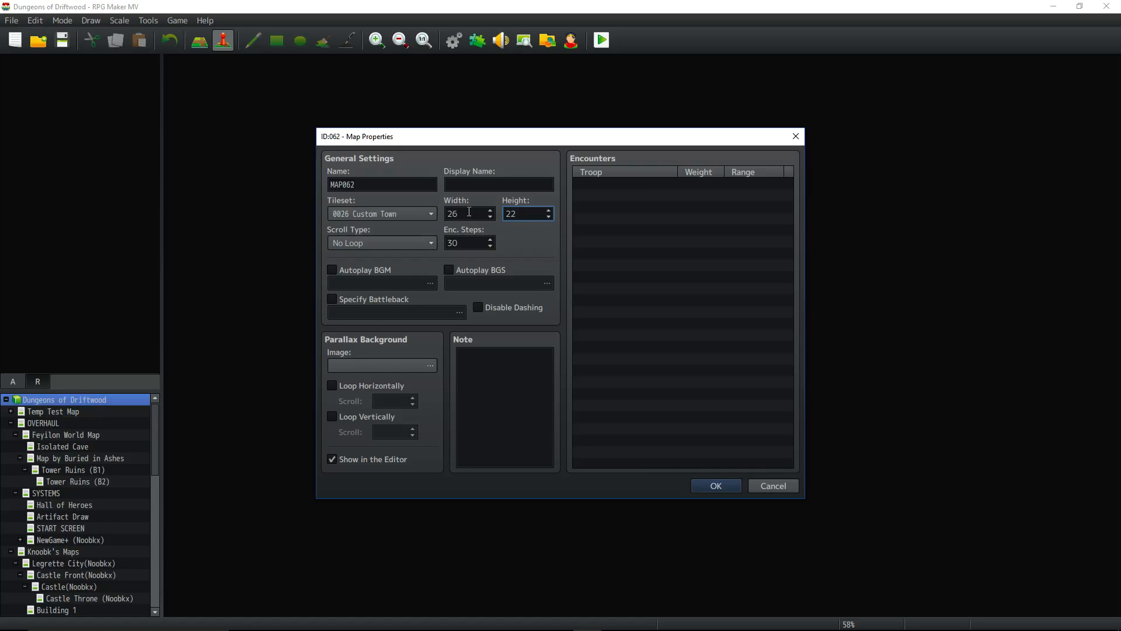
pyautogui.doubleClick(452, 242)
pyautogui.write('999')
# - Name the map Test Map1 and create it
pyautogui.doubleClick(397, 182)
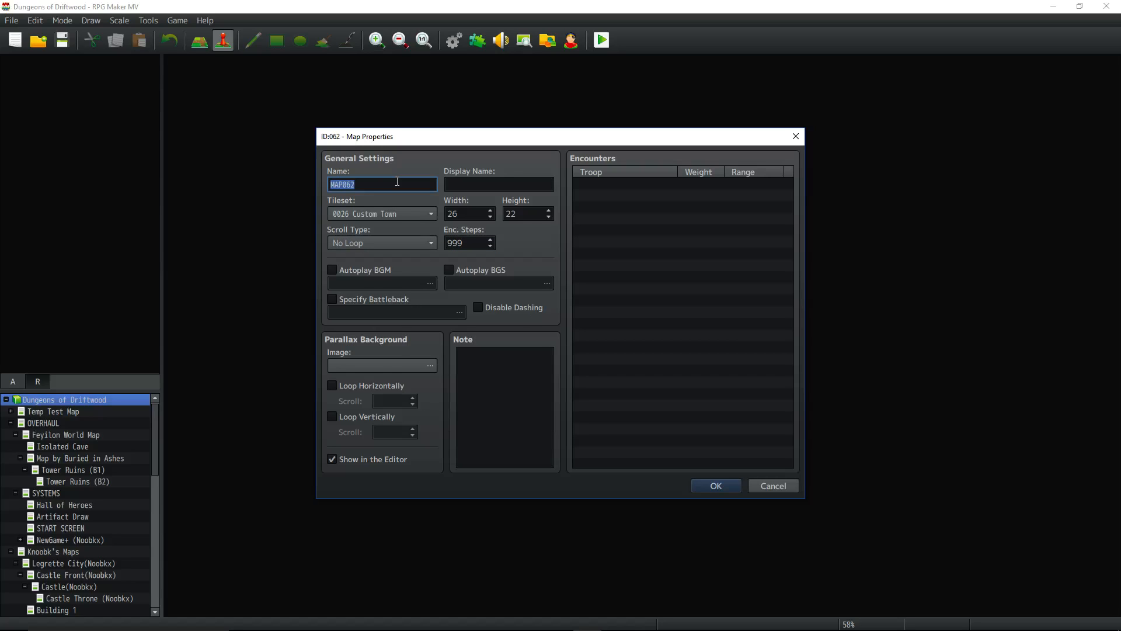
pyautogui.write('Test Ma')
pyautogui.click(717, 487)
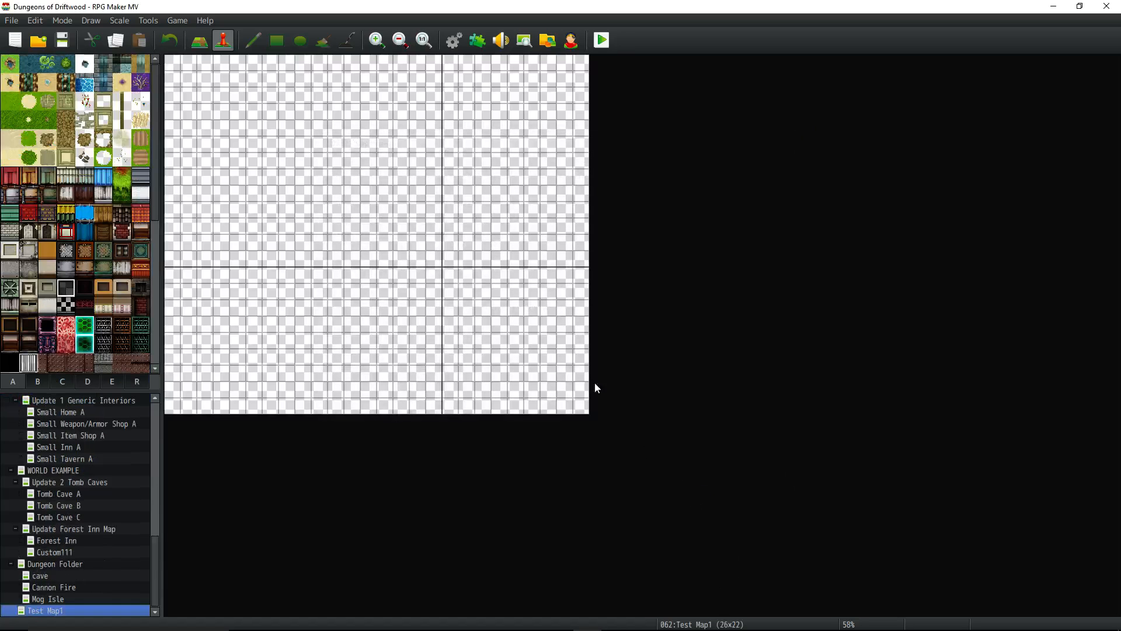
# - Enlarge the empty map to 75% and look through the B sheet's tiles in the palette
pyautogui.click(423, 42)
pyautogui.keyDown('ctrl'); pyautogui.scroll(-3, 566, 202); pyautogui.keyUp('ctrl')
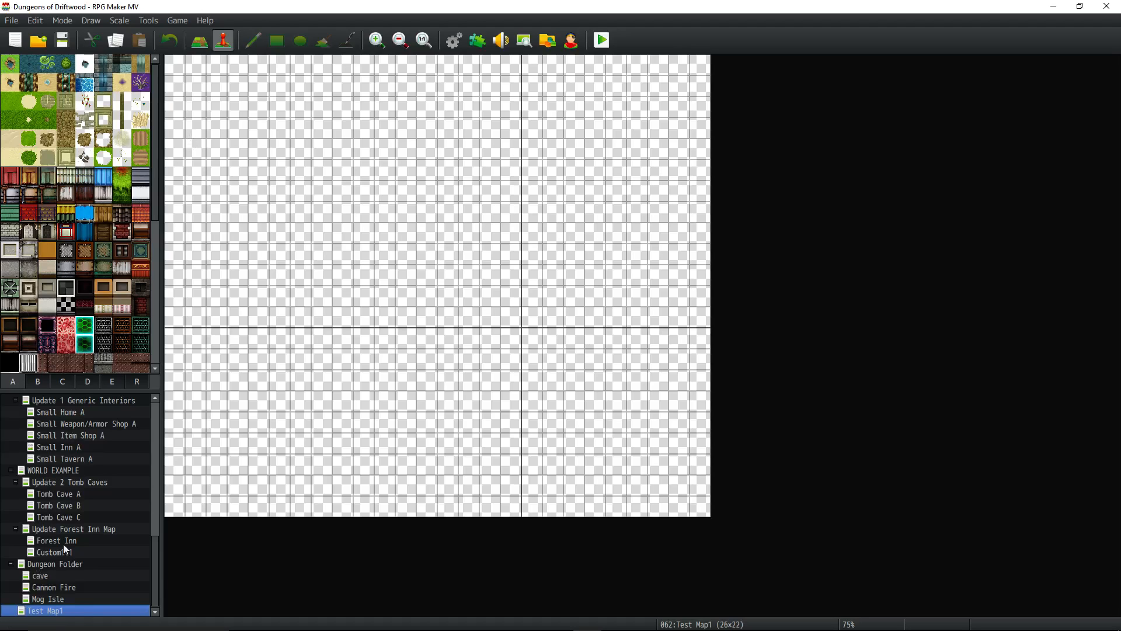
pyautogui.click(34, 378)
pyautogui.scroll(-5, 149, 292)
pyautogui.scroll(5, 150, 292)
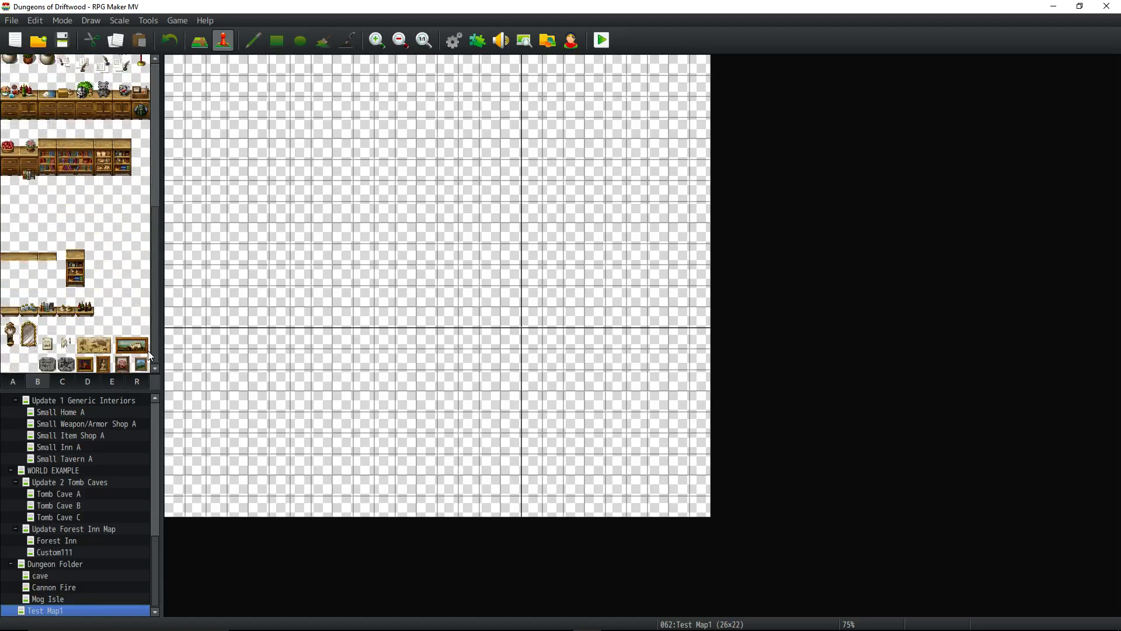
# - Look through the tiles on the C, D and E sheets and the region numbers in the palette
pyautogui.click(62, 381)
pyautogui.scroll(2, 161, 120)
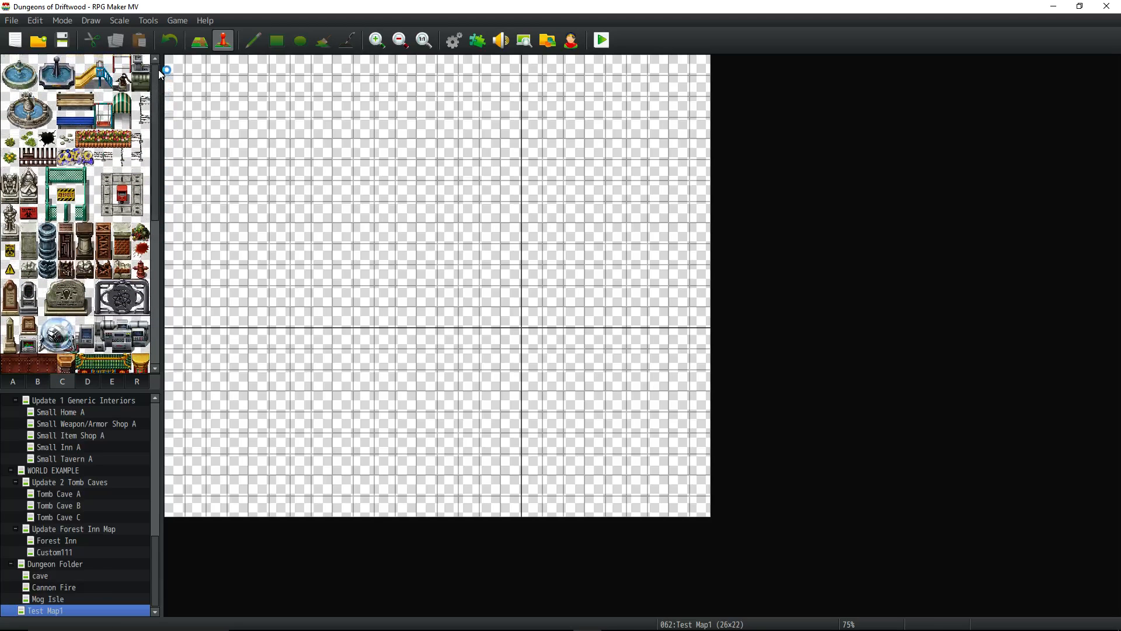
pyautogui.click(87, 378)
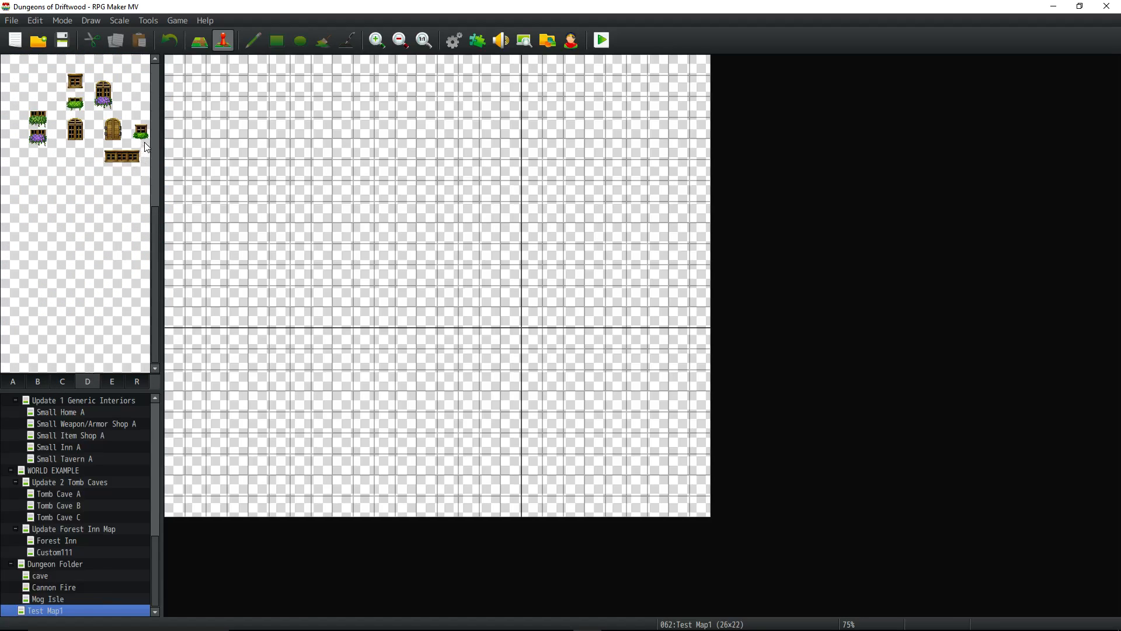
pyautogui.moveTo(158, 238); pyautogui.dragTo(158, 61)
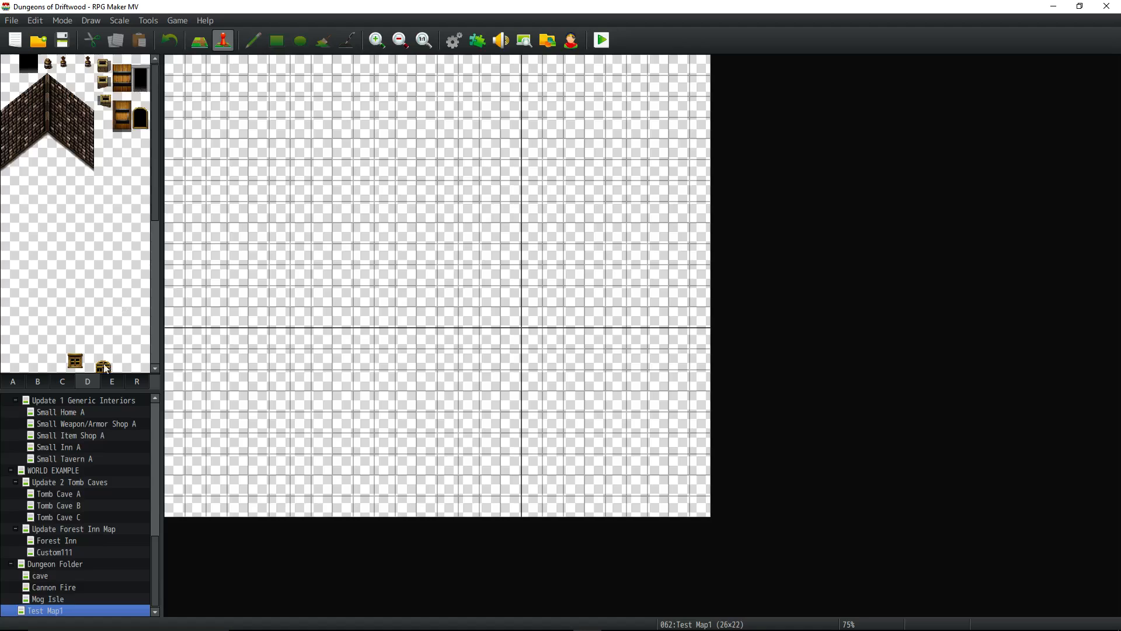
pyautogui.click(117, 381)
pyautogui.moveTo(156, 169); pyautogui.dragTo(159, 359)
pyautogui.moveTo(159, 317); pyautogui.dragTo(161, 121)
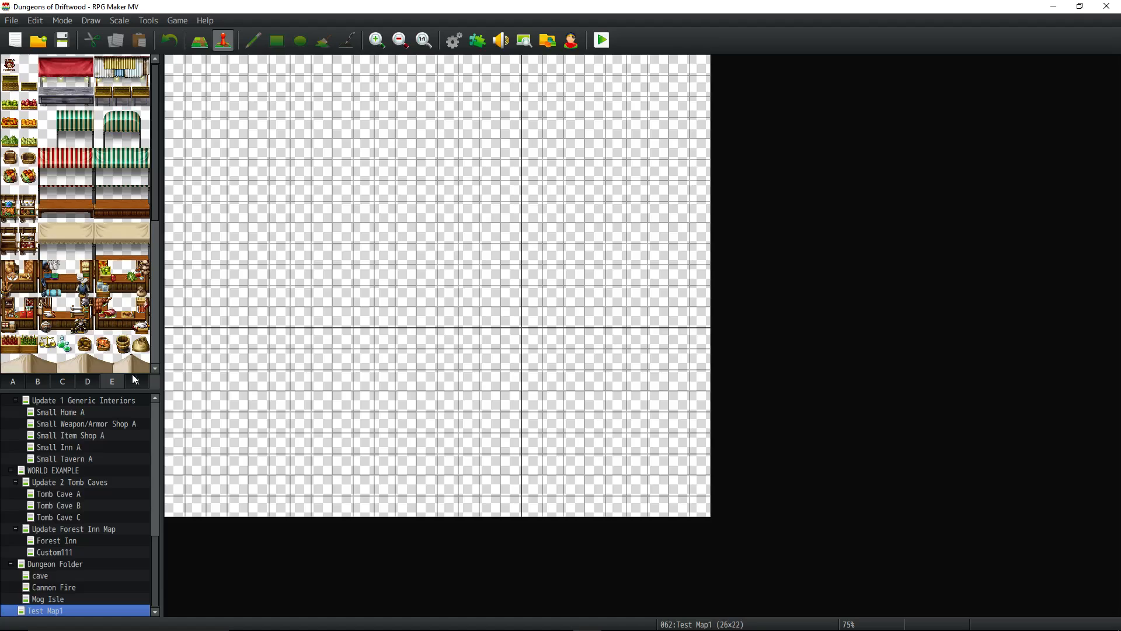
pyautogui.click(13, 67)
pyautogui.click(137, 380)
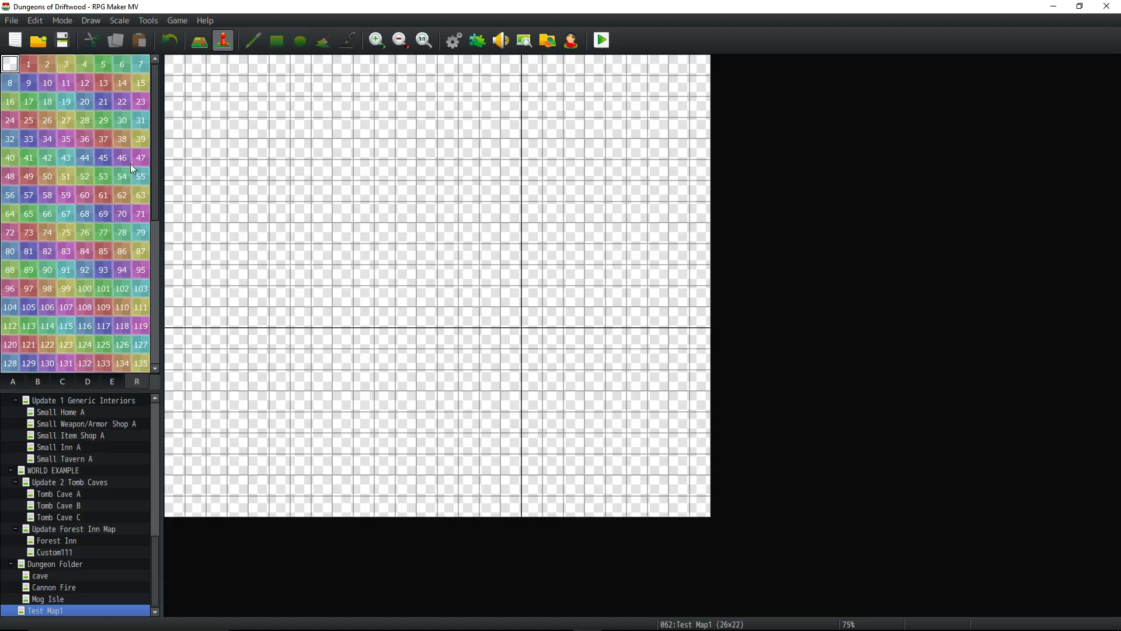
pyautogui.click(108, 380)
pyautogui.click(95, 380)
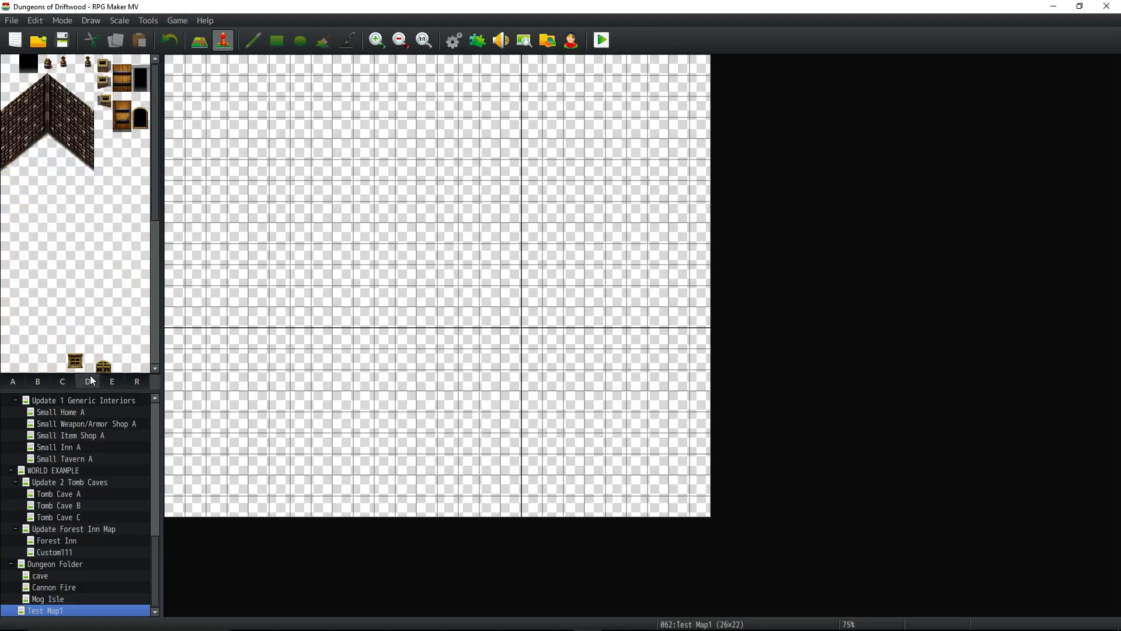
pyautogui.click(53, 380)
pyautogui.click(32, 381)
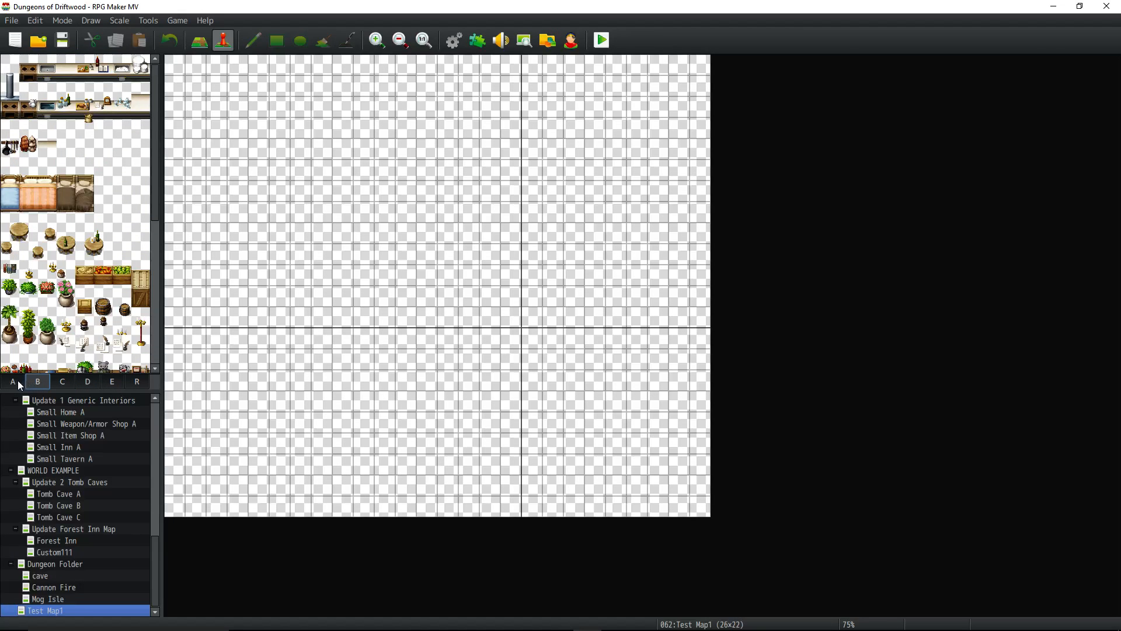
# - Fill the entire Test Map1 with the blue water tile from the A sheet using the Rectangle tool
pyautogui.click(13, 380)
pyautogui.click(84, 87)
pyautogui.click(201, 40)
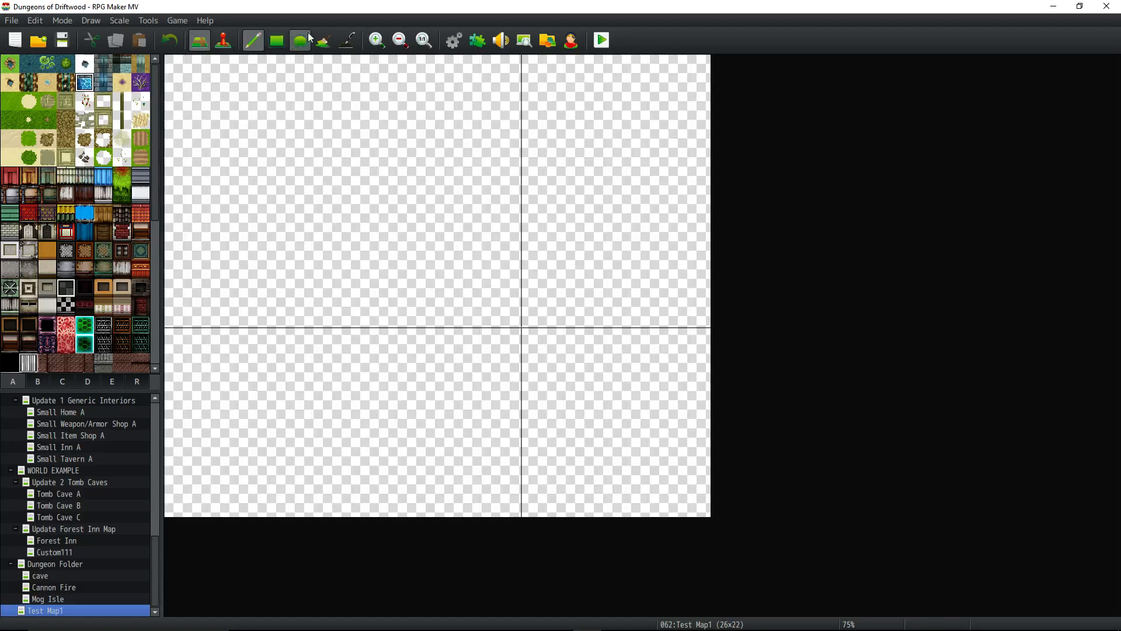
pyautogui.click(297, 40)
pyautogui.click(284, 42)
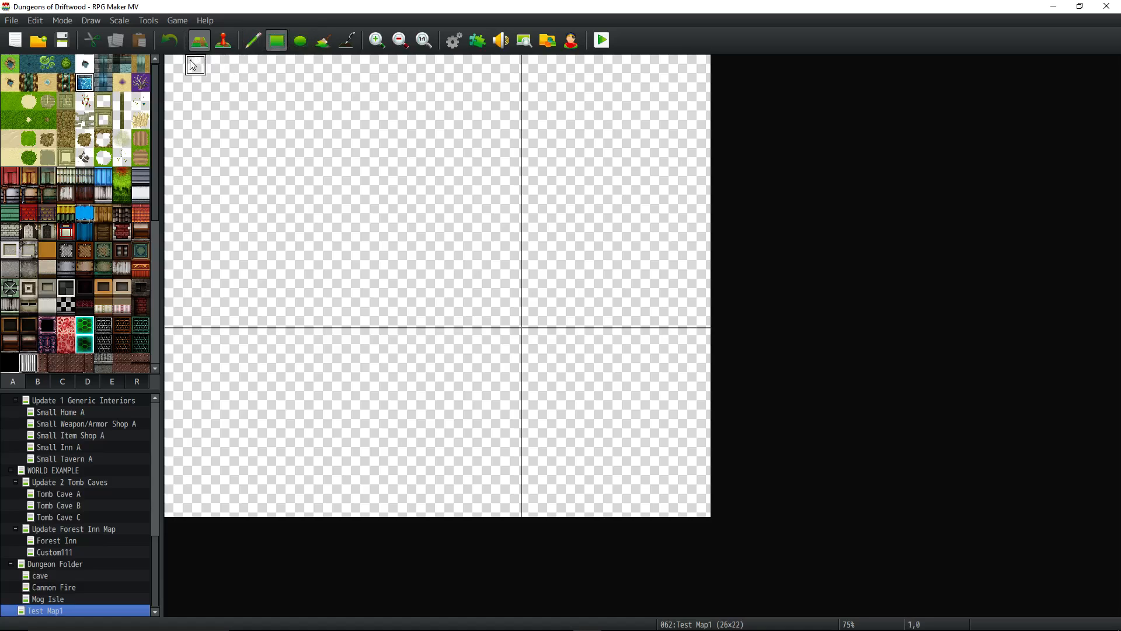
pyautogui.moveTo(175, 60)
pyautogui.mouseDown()
pyautogui.moveTo(535, 403)
pyautogui.moveTo(695, 512)
pyautogui.moveTo(703, 507)
pyautogui.mouseUp()
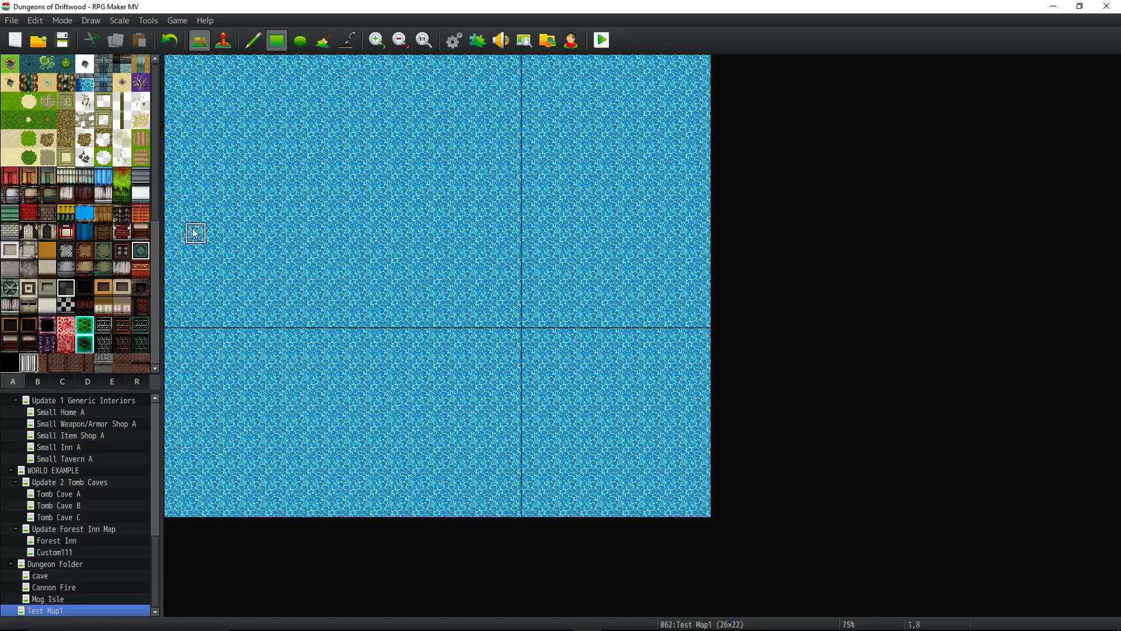
# - Draw a large ellipse of dark brown grated floor over the water, spanning the map's full width and height
pyautogui.click(103, 178)
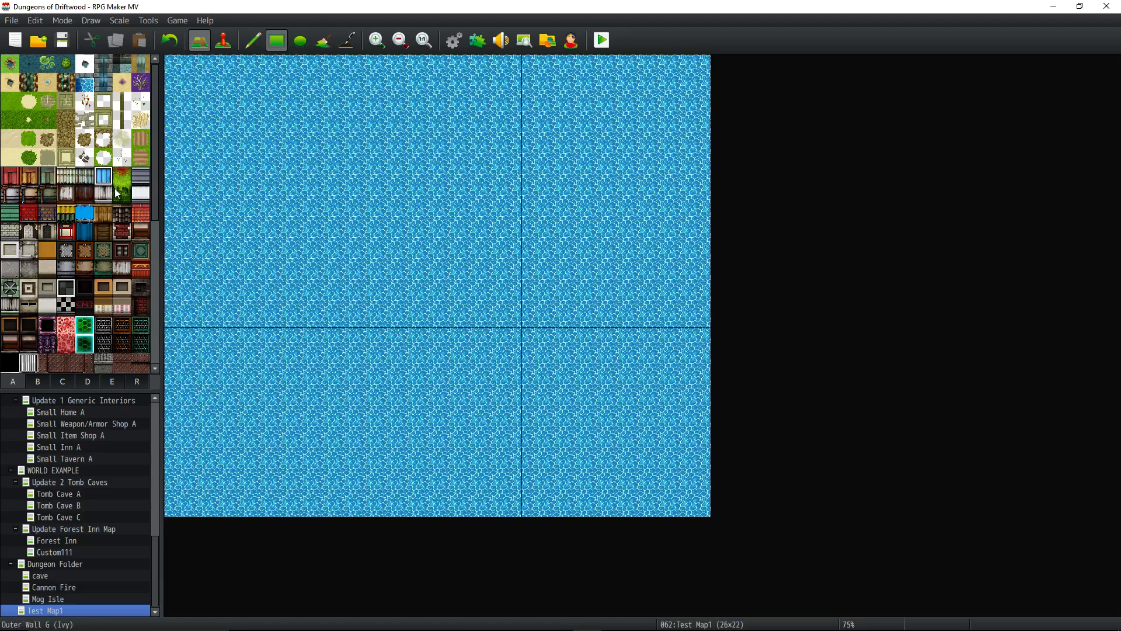
pyautogui.moveTo(156, 125); pyautogui.dragTo(157, 256)
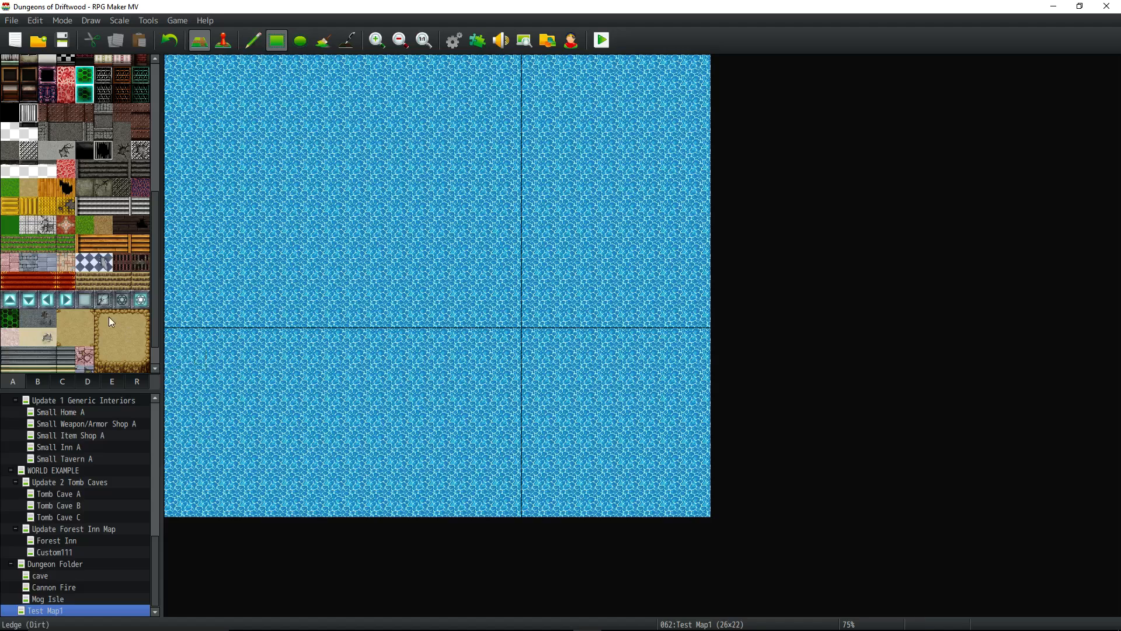
pyautogui.moveTo(155, 254); pyautogui.dragTo(158, 229)
pyautogui.click(130, 316)
pyautogui.click(300, 40)
pyautogui.moveTo(199, 97)
pyautogui.mouseDown()
pyautogui.moveTo(646, 498)
pyautogui.moveTo(706, 509)
pyautogui.mouseUp()
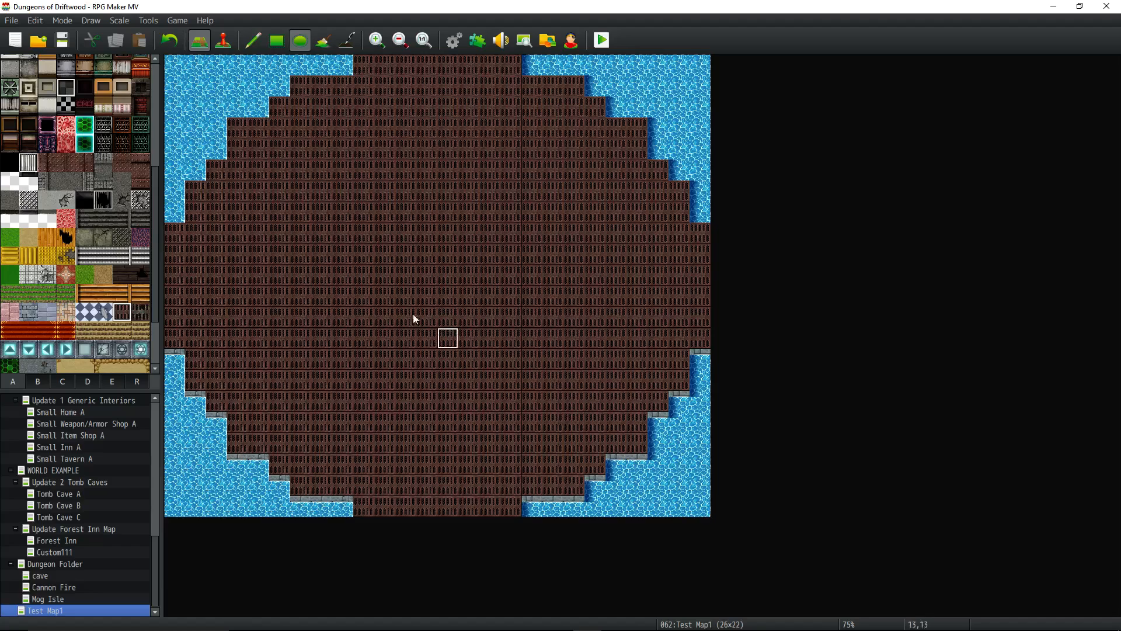
# - Place six two-tile-high dark brown wall pillars on the brown floor, four near the diagonal corners and one at each side
pyautogui.click(69, 126)
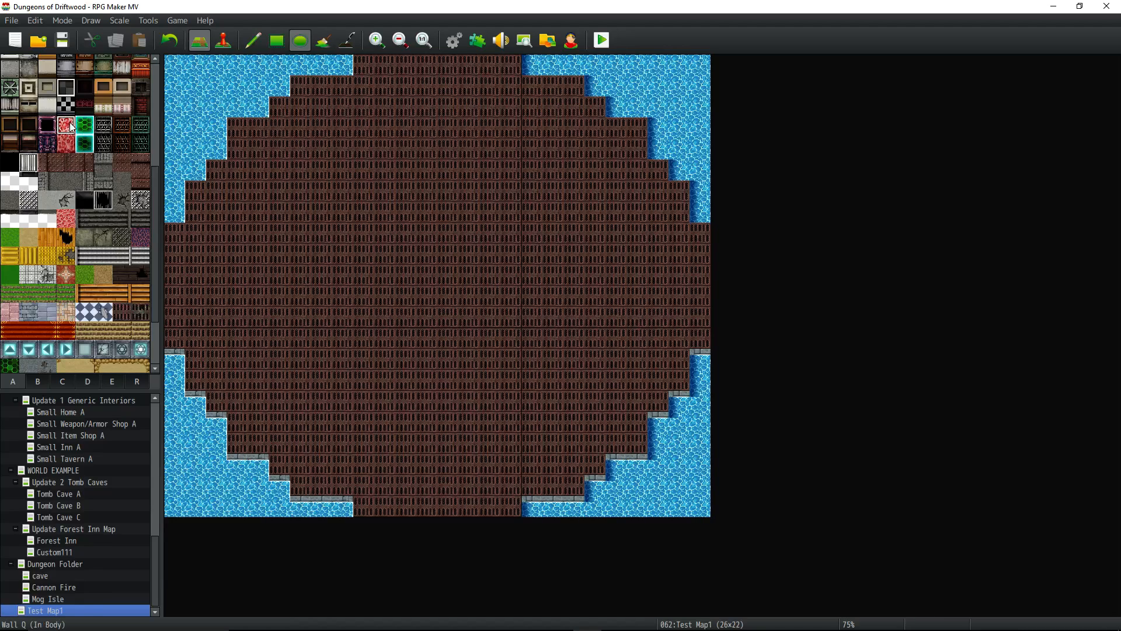
pyautogui.moveTo(121, 125); pyautogui.dragTo(122, 144)
pyautogui.click(298, 116)
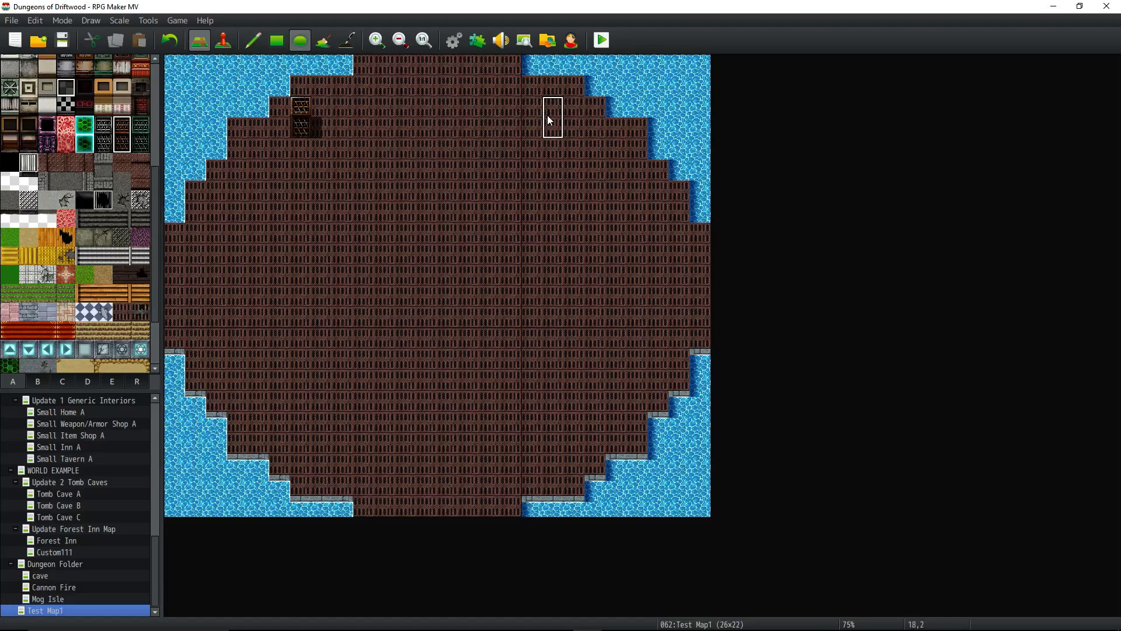
pyautogui.click(573, 114)
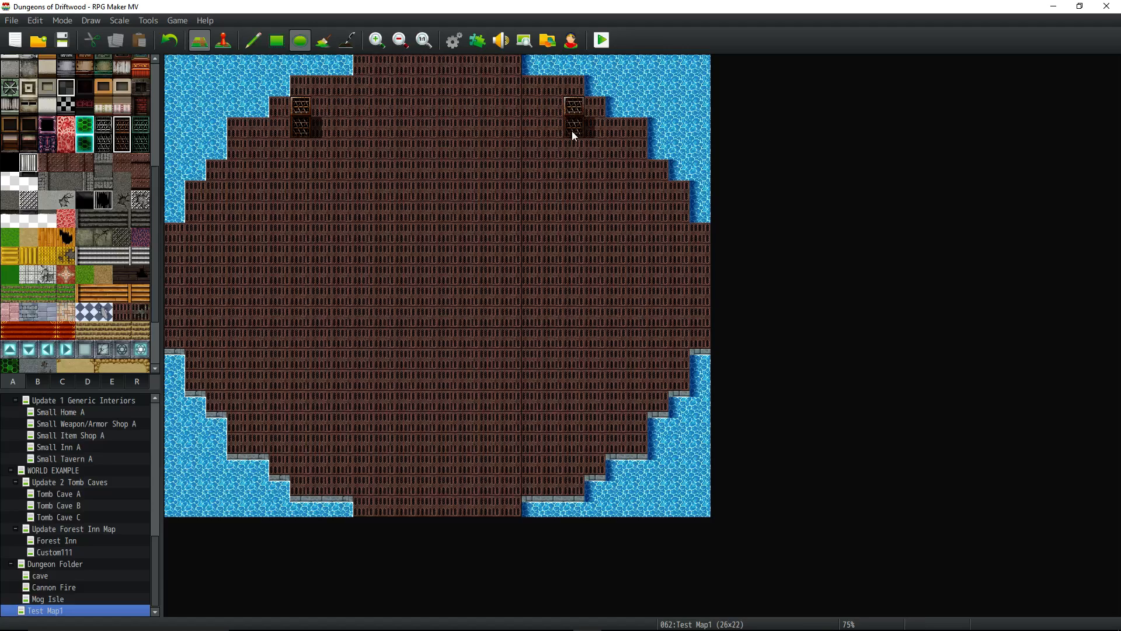
pyautogui.click(295, 444)
pyautogui.click(572, 445)
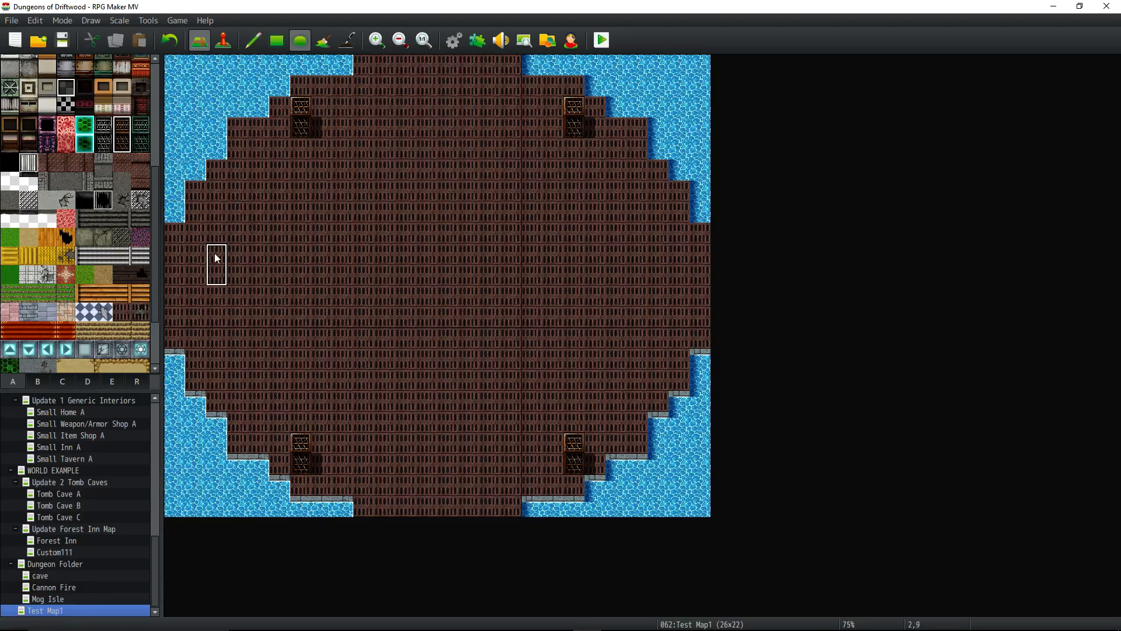
pyautogui.click(216, 281)
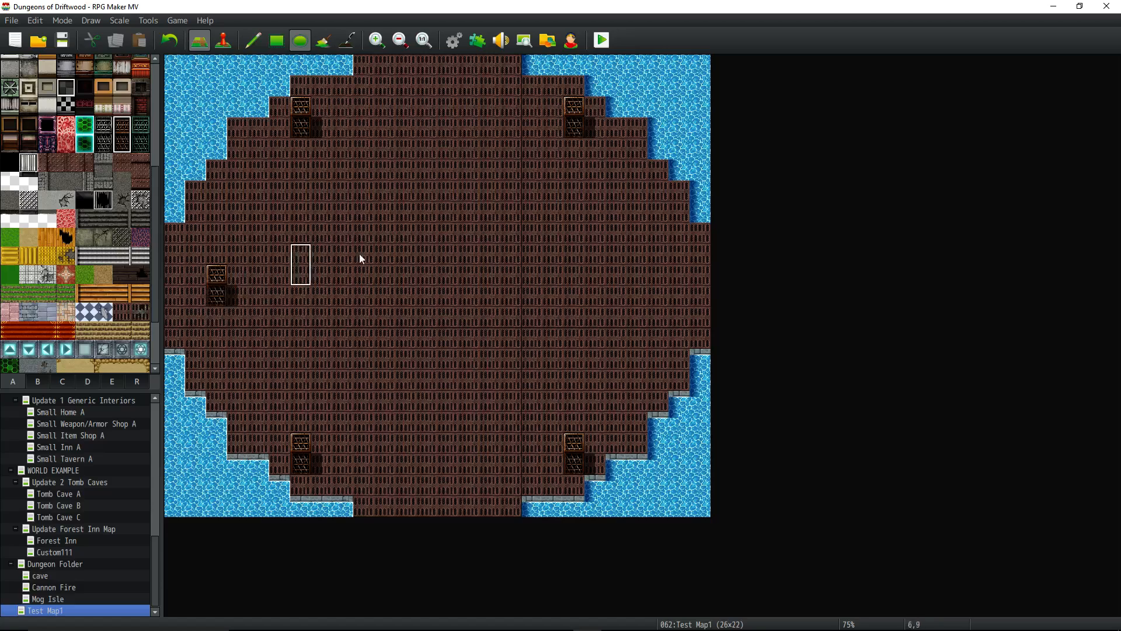
pyautogui.click(637, 272)
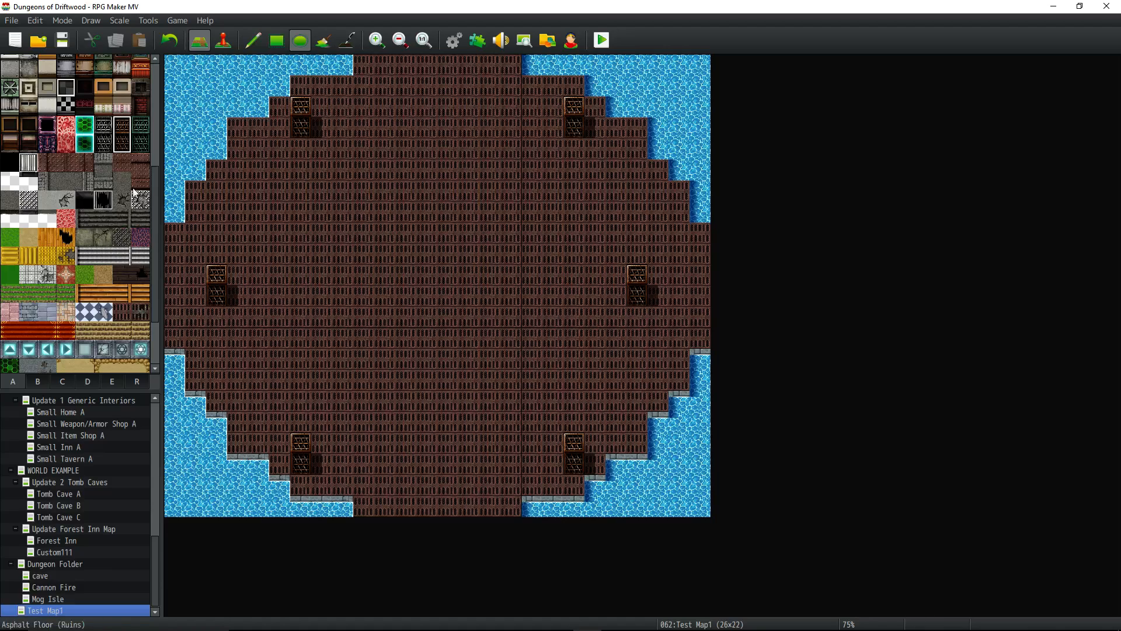
# - Paint an irregular green grass area in the middle of the brown floor from several overlapping ellipses
pyautogui.scroll(5, 133, 199)
pyautogui.click(10, 120)
pyautogui.moveTo(363, 191); pyautogui.dragTo(511, 359)
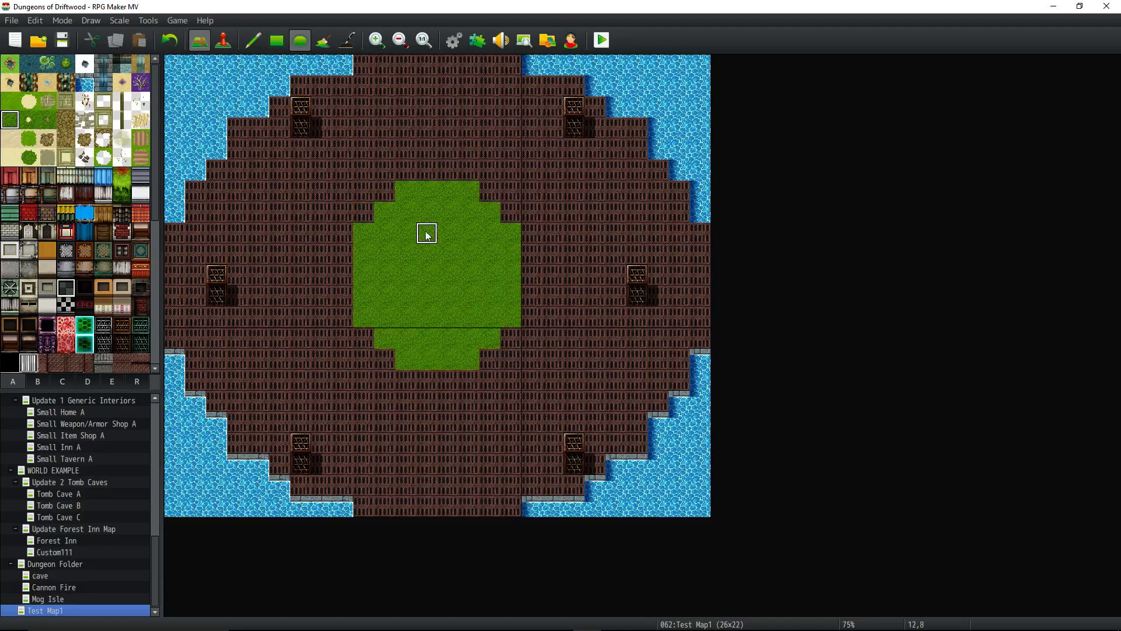
pyautogui.moveTo(427, 129); pyautogui.dragTo(523, 234)
pyautogui.moveTo(449, 247); pyautogui.dragTo(558, 339)
pyautogui.moveTo(448, 339); pyautogui.dragTo(489, 416)
pyautogui.moveTo(279, 317); pyautogui.dragTo(403, 398)
pyautogui.moveTo(341, 167); pyautogui.dragTo(403, 240)
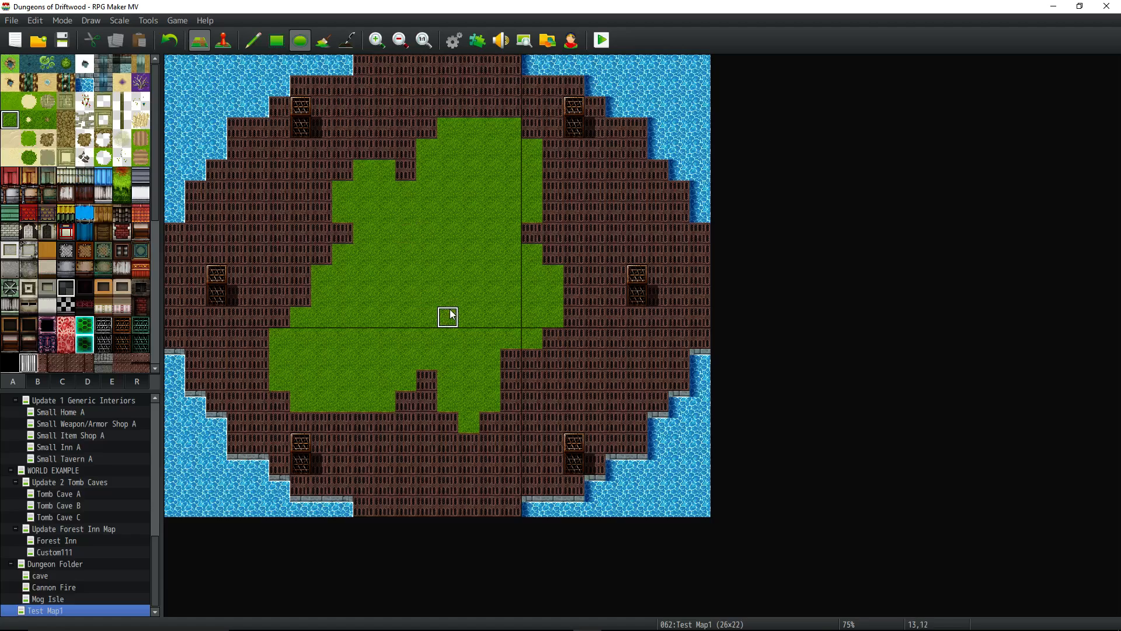
pyautogui.moveTo(451, 316); pyautogui.dragTo(549, 371)
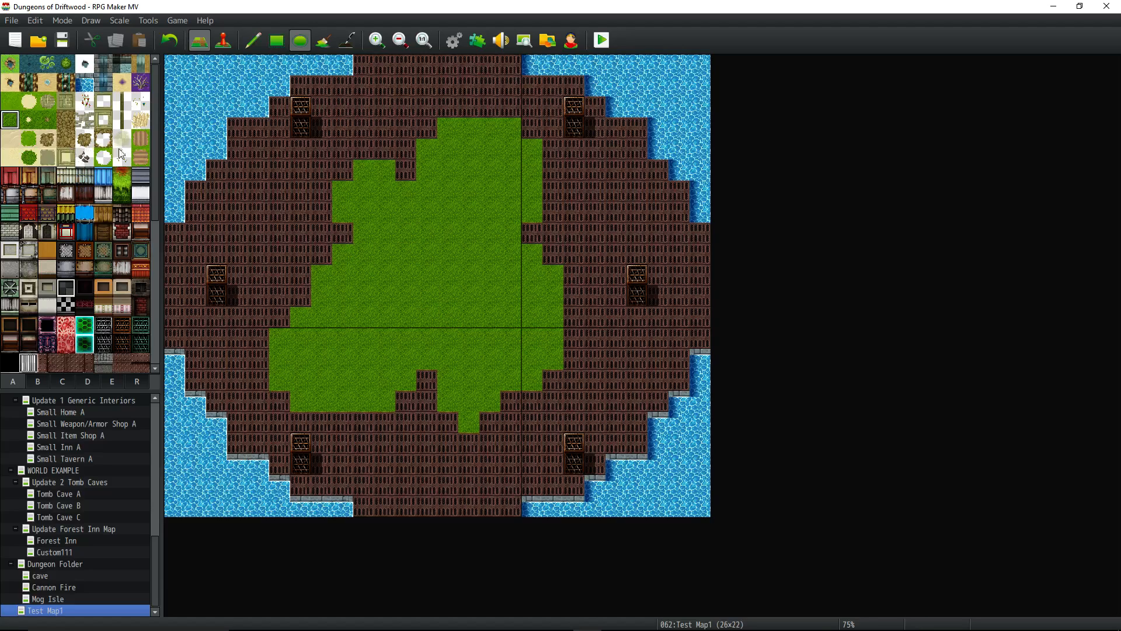
# - Try a single teal-centred wall-top tile in the upper part of the grass and paint it back over with grass
pyautogui.click(140, 83)
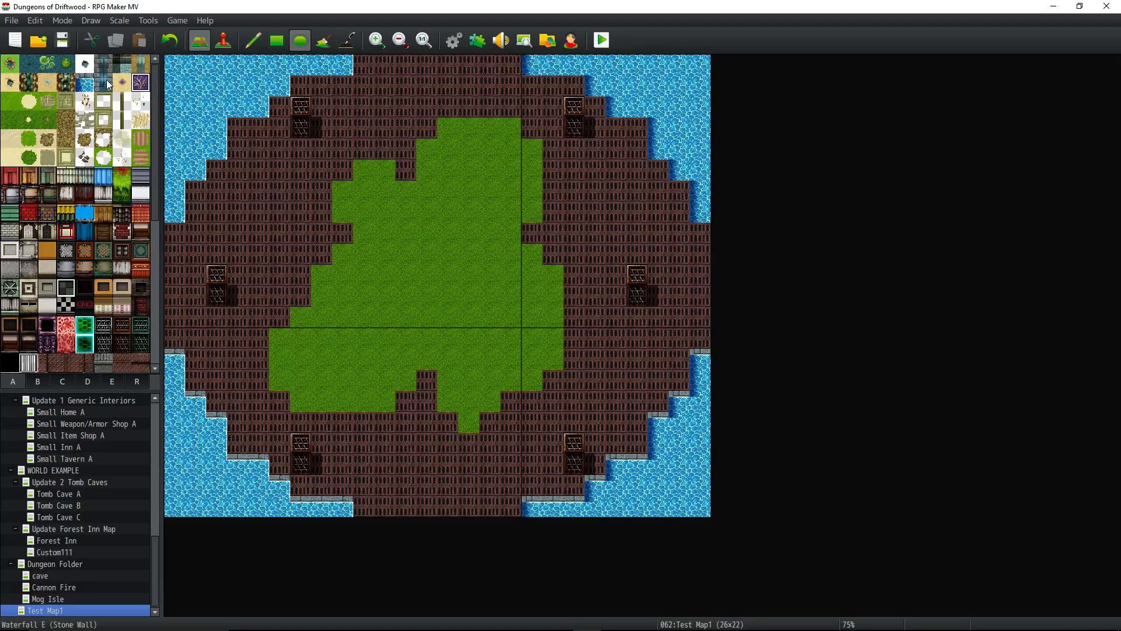
pyautogui.click(123, 80)
pyautogui.click(141, 250)
pyautogui.click(383, 212)
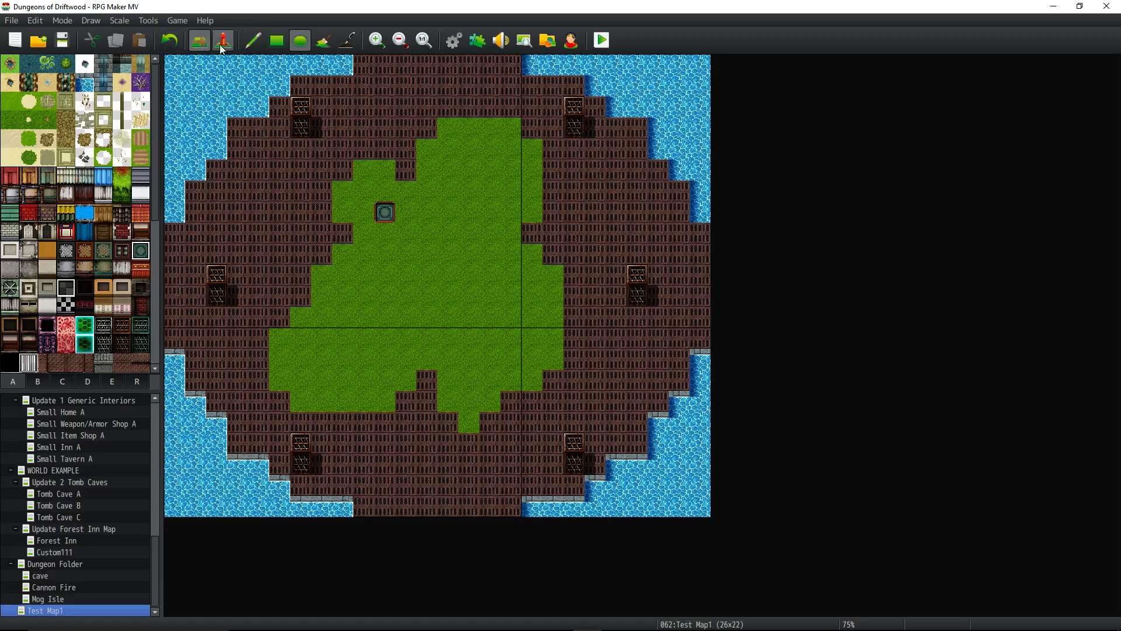
pyautogui.click(252, 40)
pyautogui.rightClick(384, 212)
pyautogui.click(406, 212)
pyautogui.rightClick(427, 213)
pyautogui.click(404, 213)
pyautogui.click(385, 212)
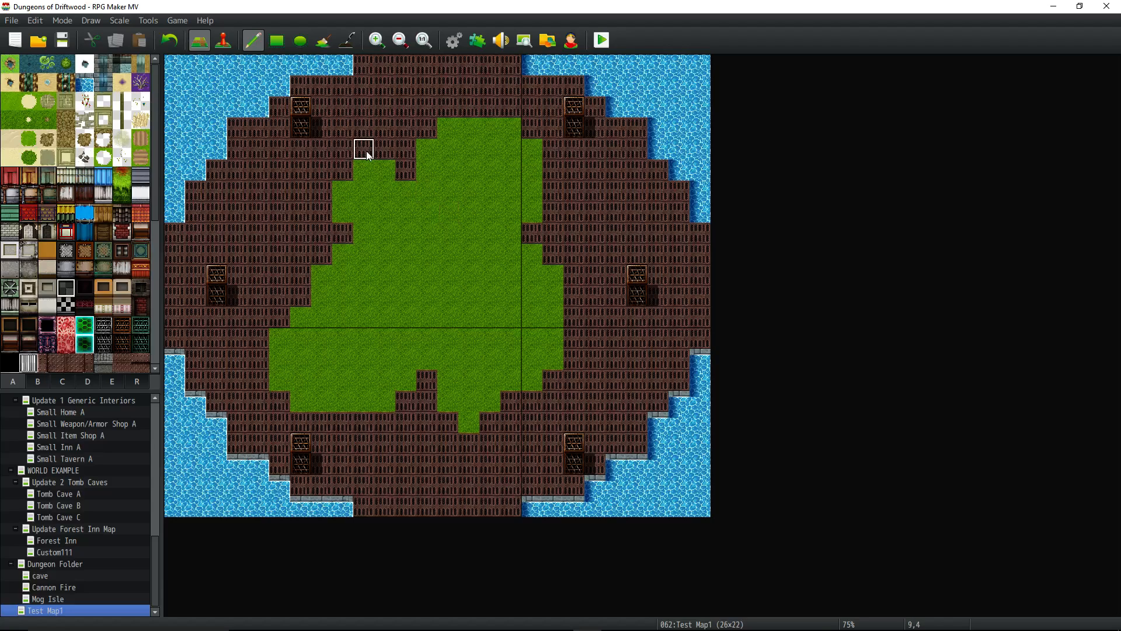
# - Open the project's Database
pyautogui.click(454, 41)
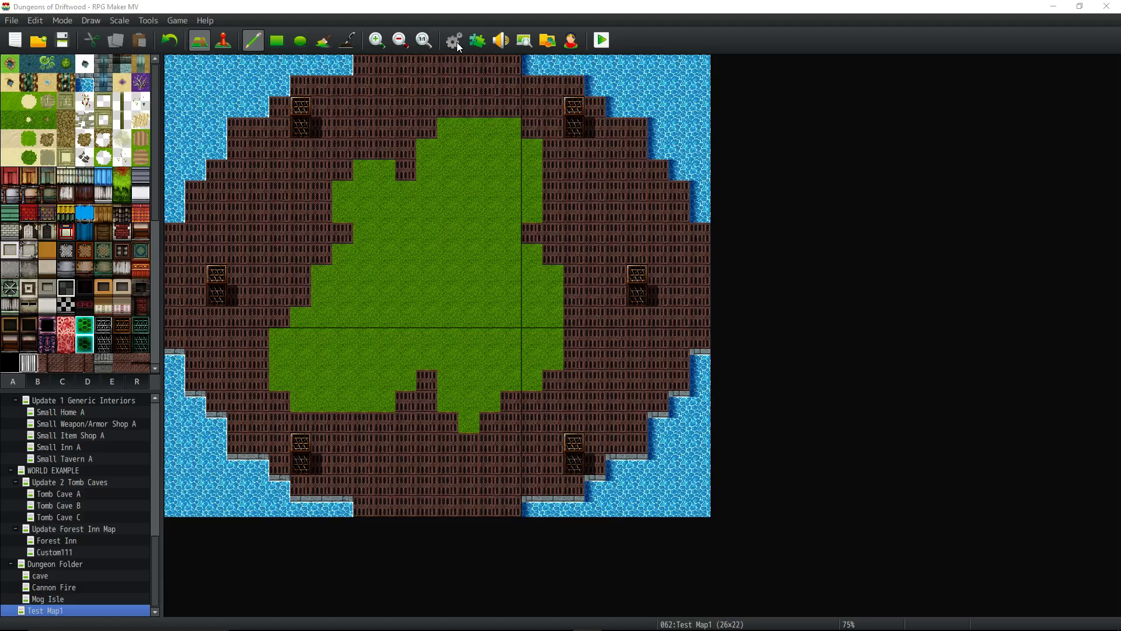